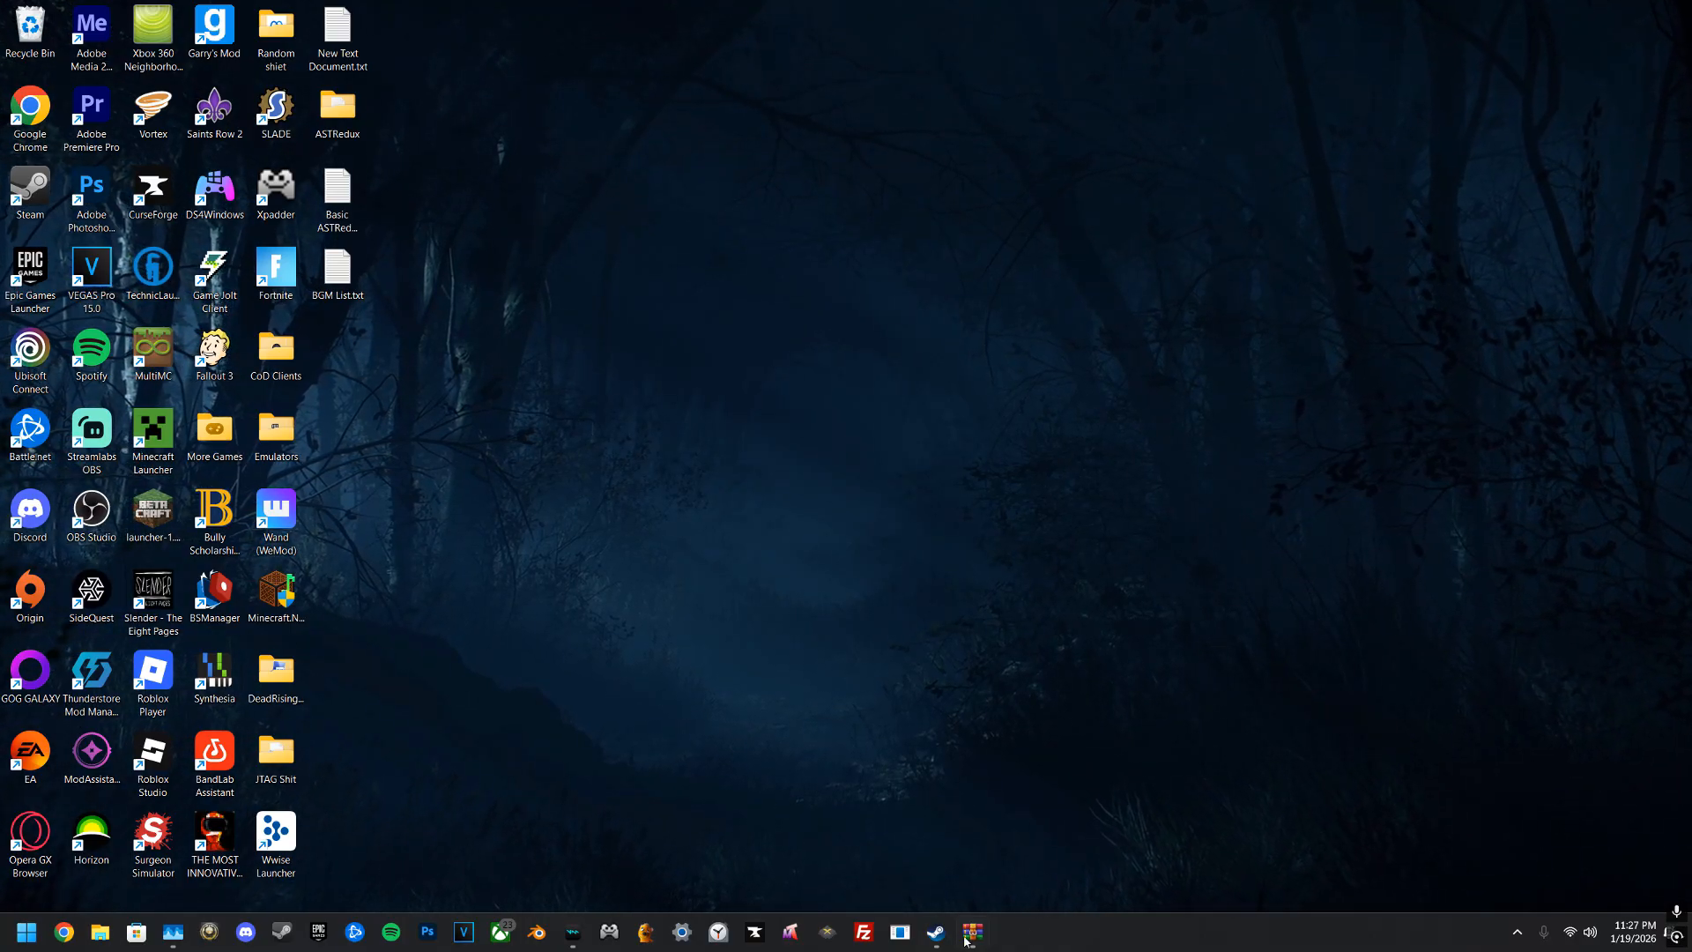
Step: Switch to Steam and search the game library for "Dead"
mouse_move(939, 936)
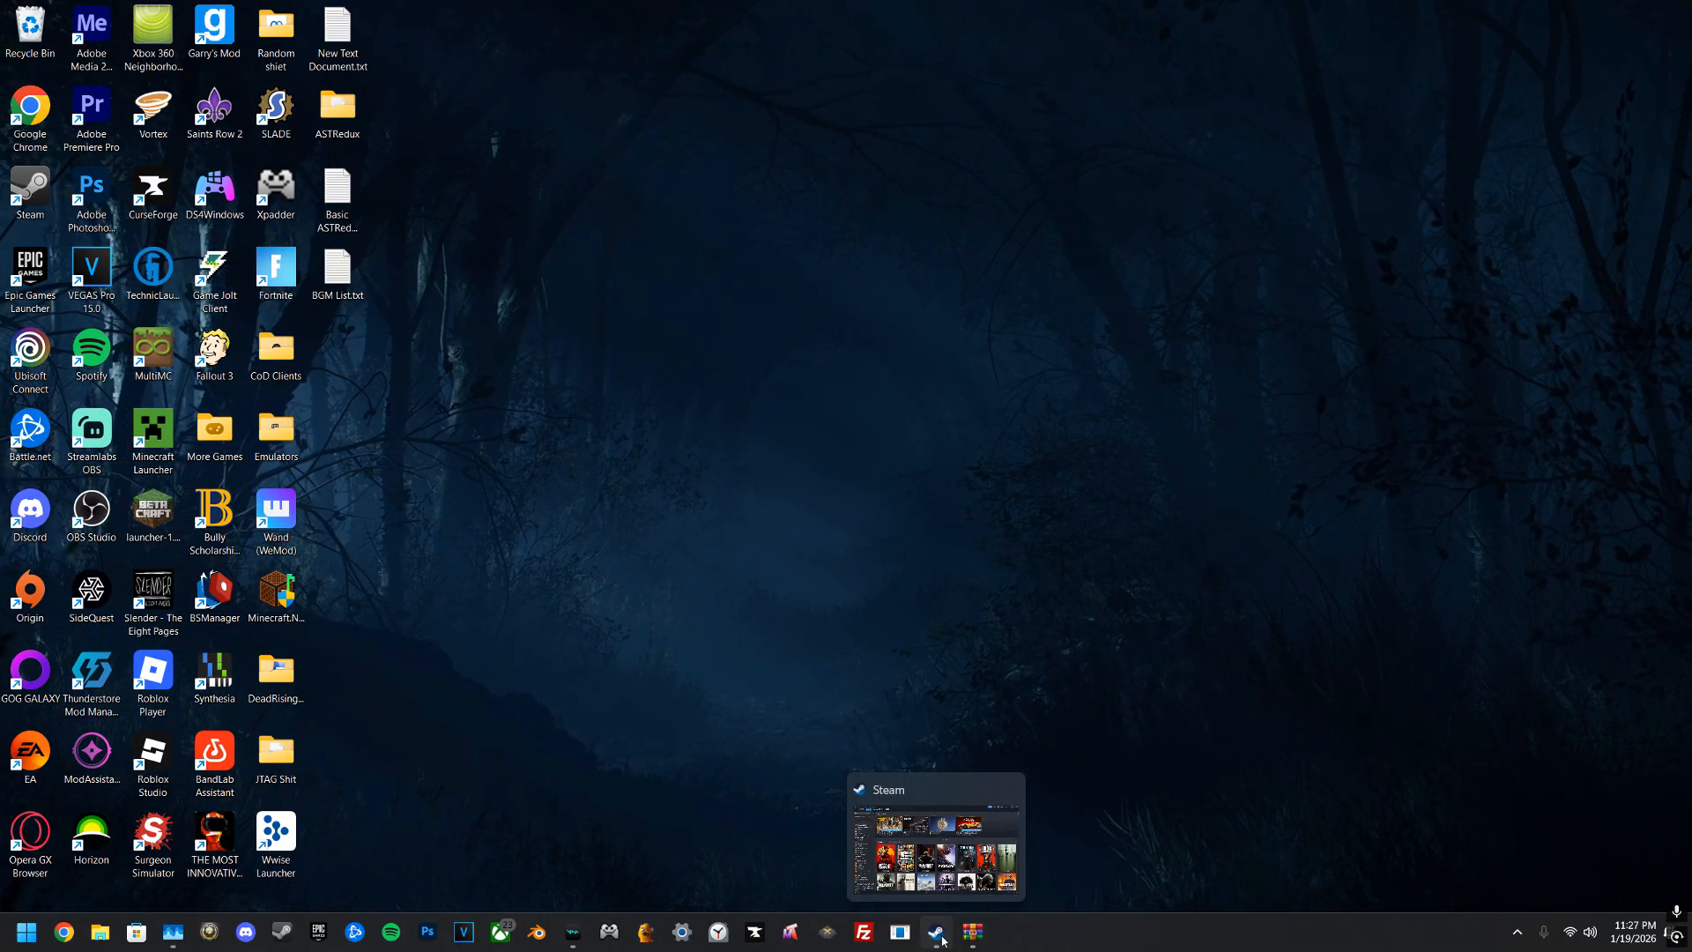
click(939, 936)
mouse_move(166, 160)
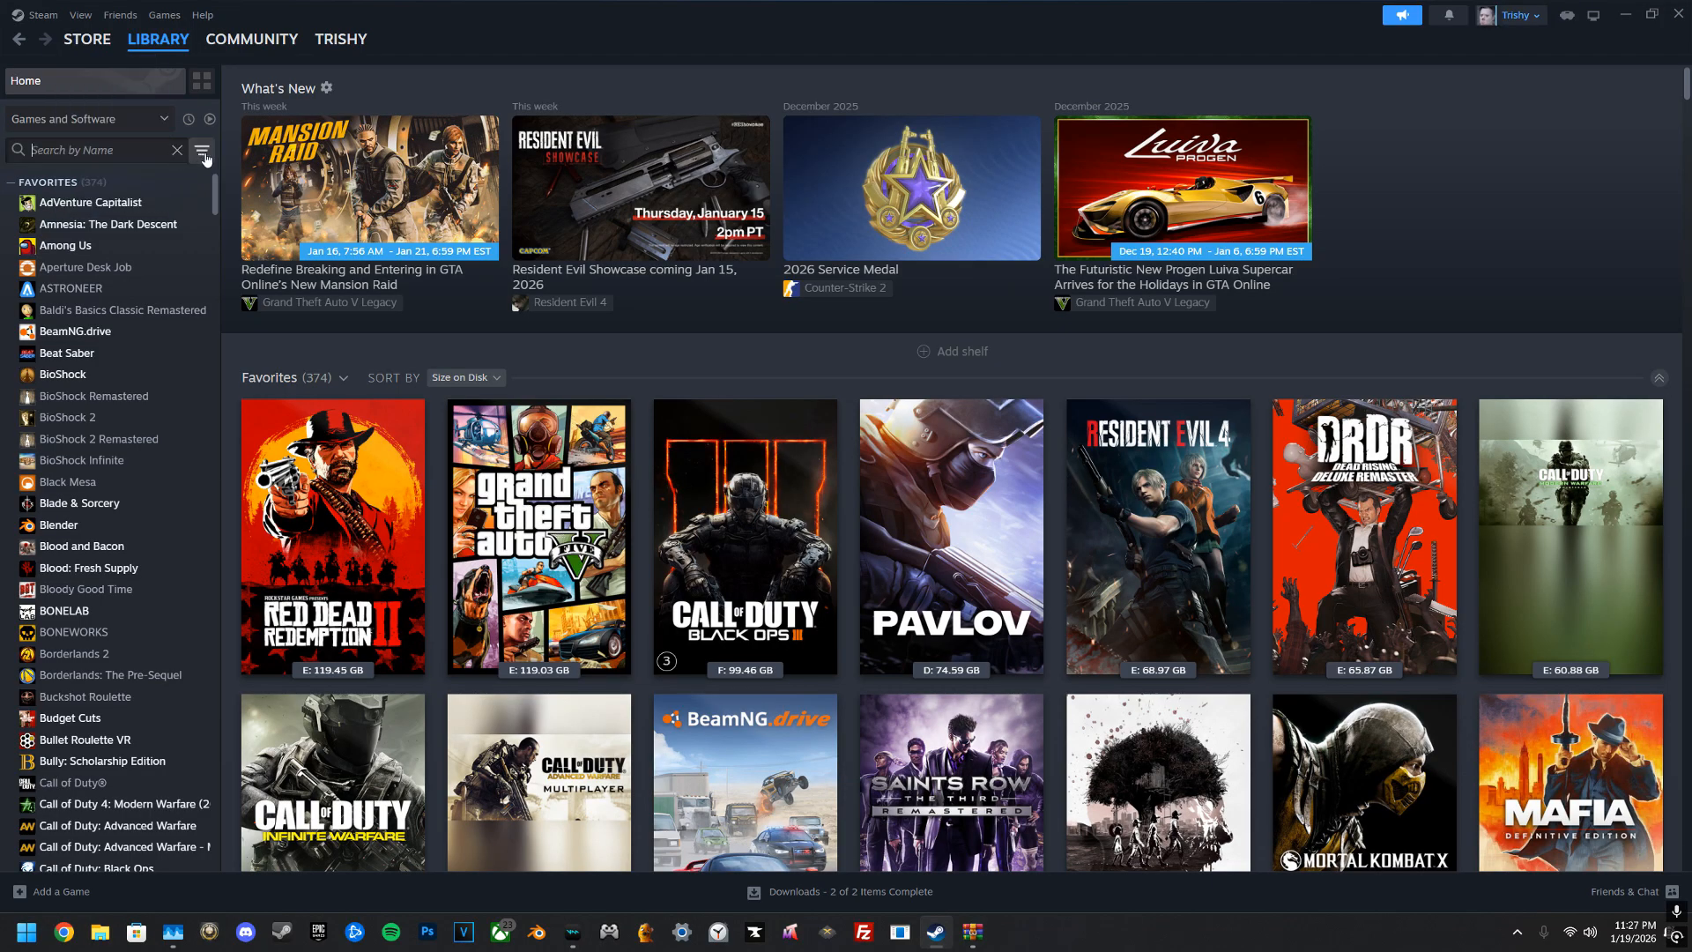
text(ead)
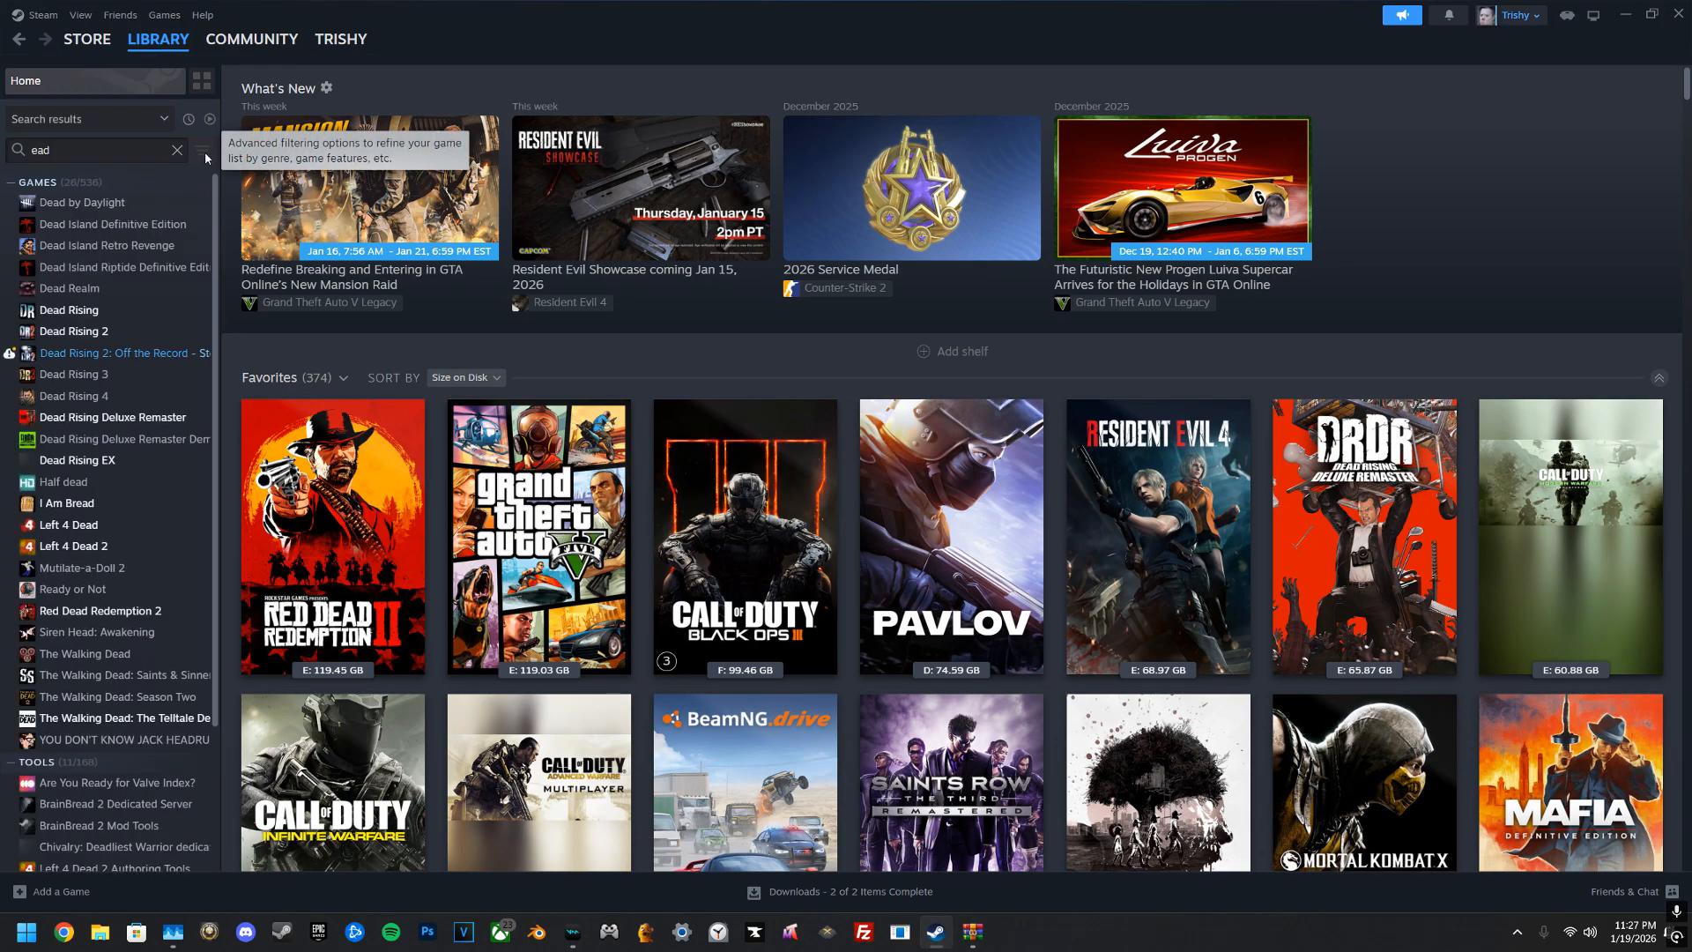
key(BackSpace)
key(BackSpace)
key(BackSpace)
text(D)
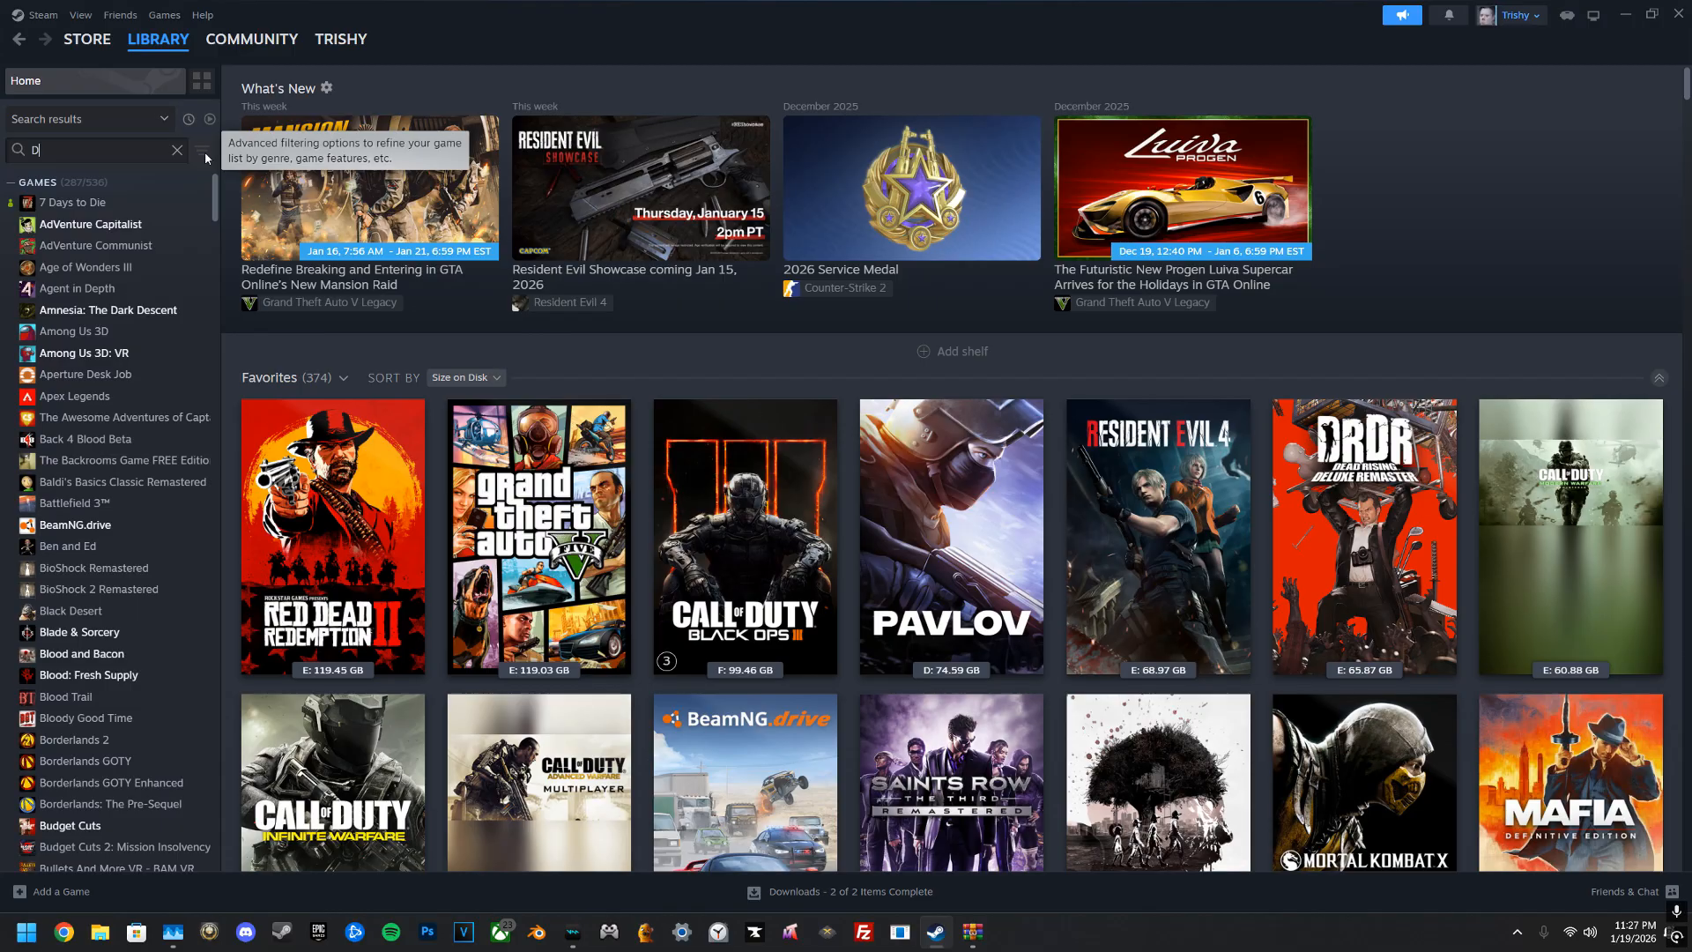
text(ead)
Step: Open Dead Rising's local files folder from the Steam library, close Steam and minimize the folder window
click(154, 311)
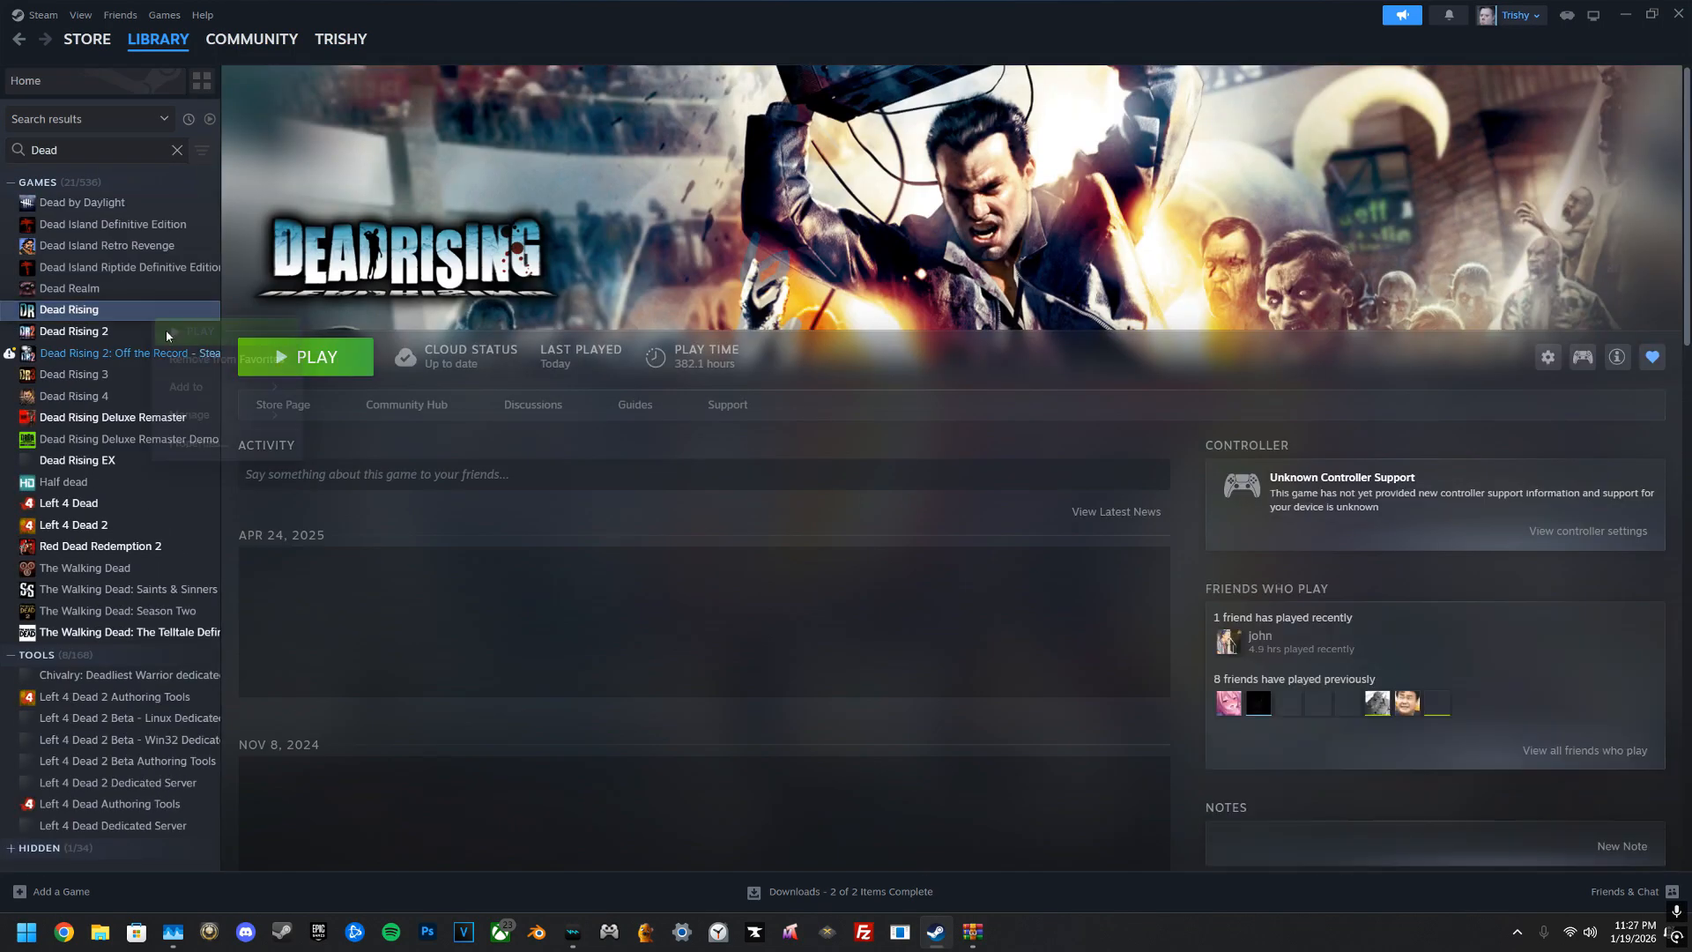
right_click(156, 316)
mouse_move(243, 429)
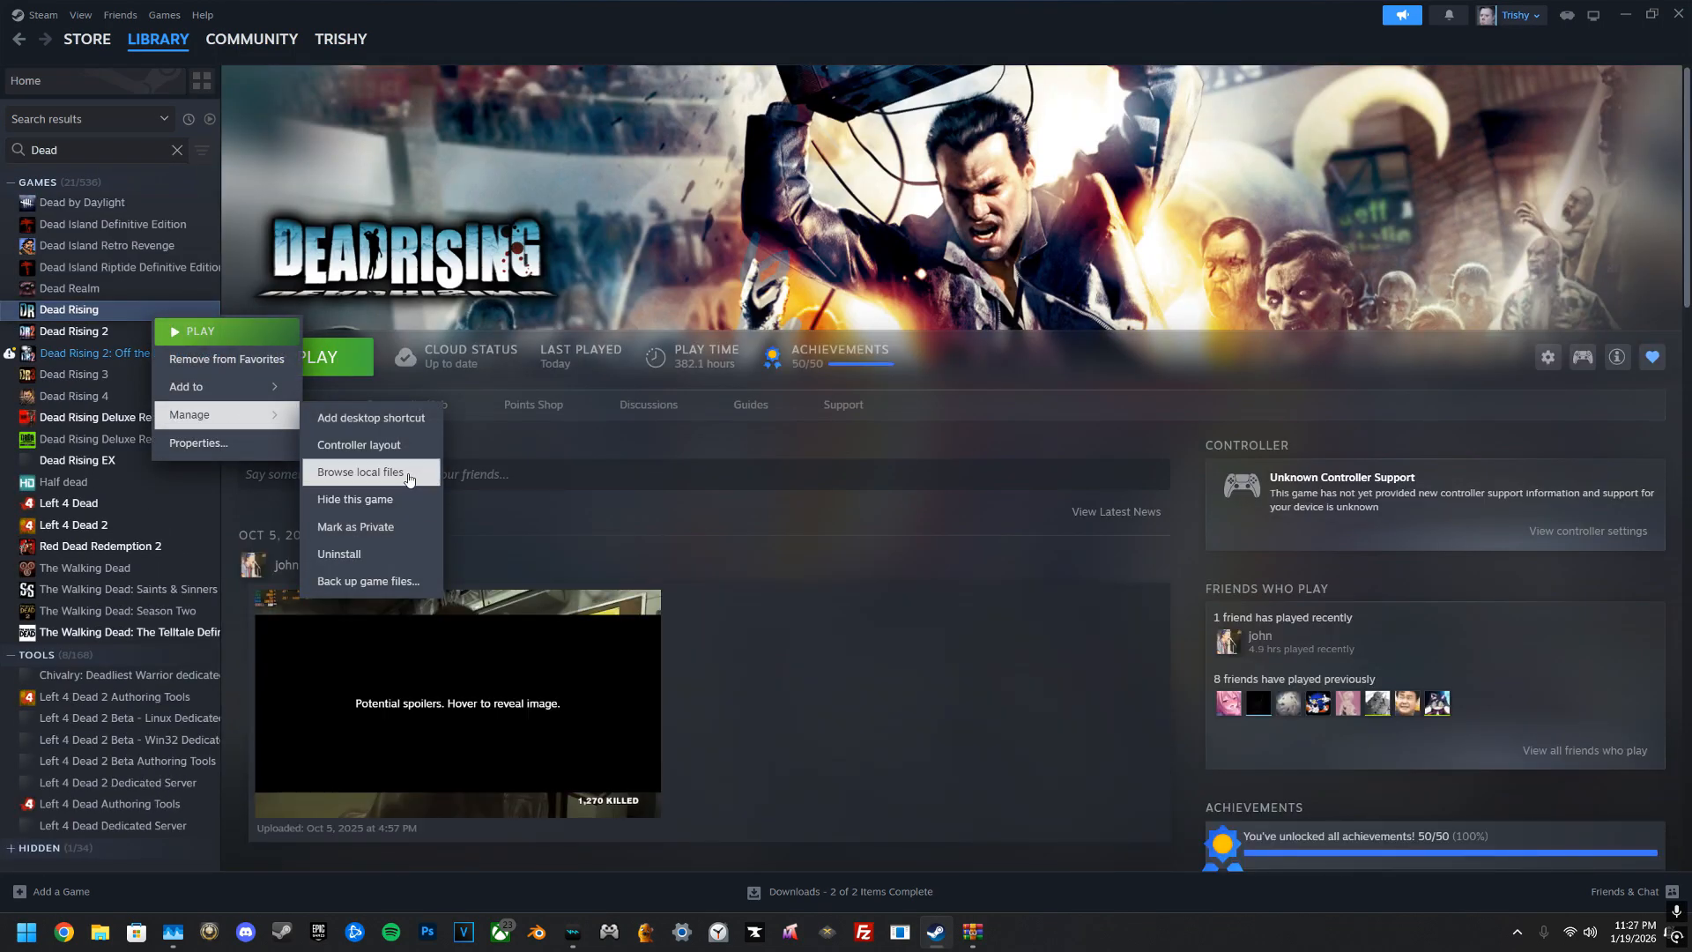
click(409, 476)
click(1679, 14)
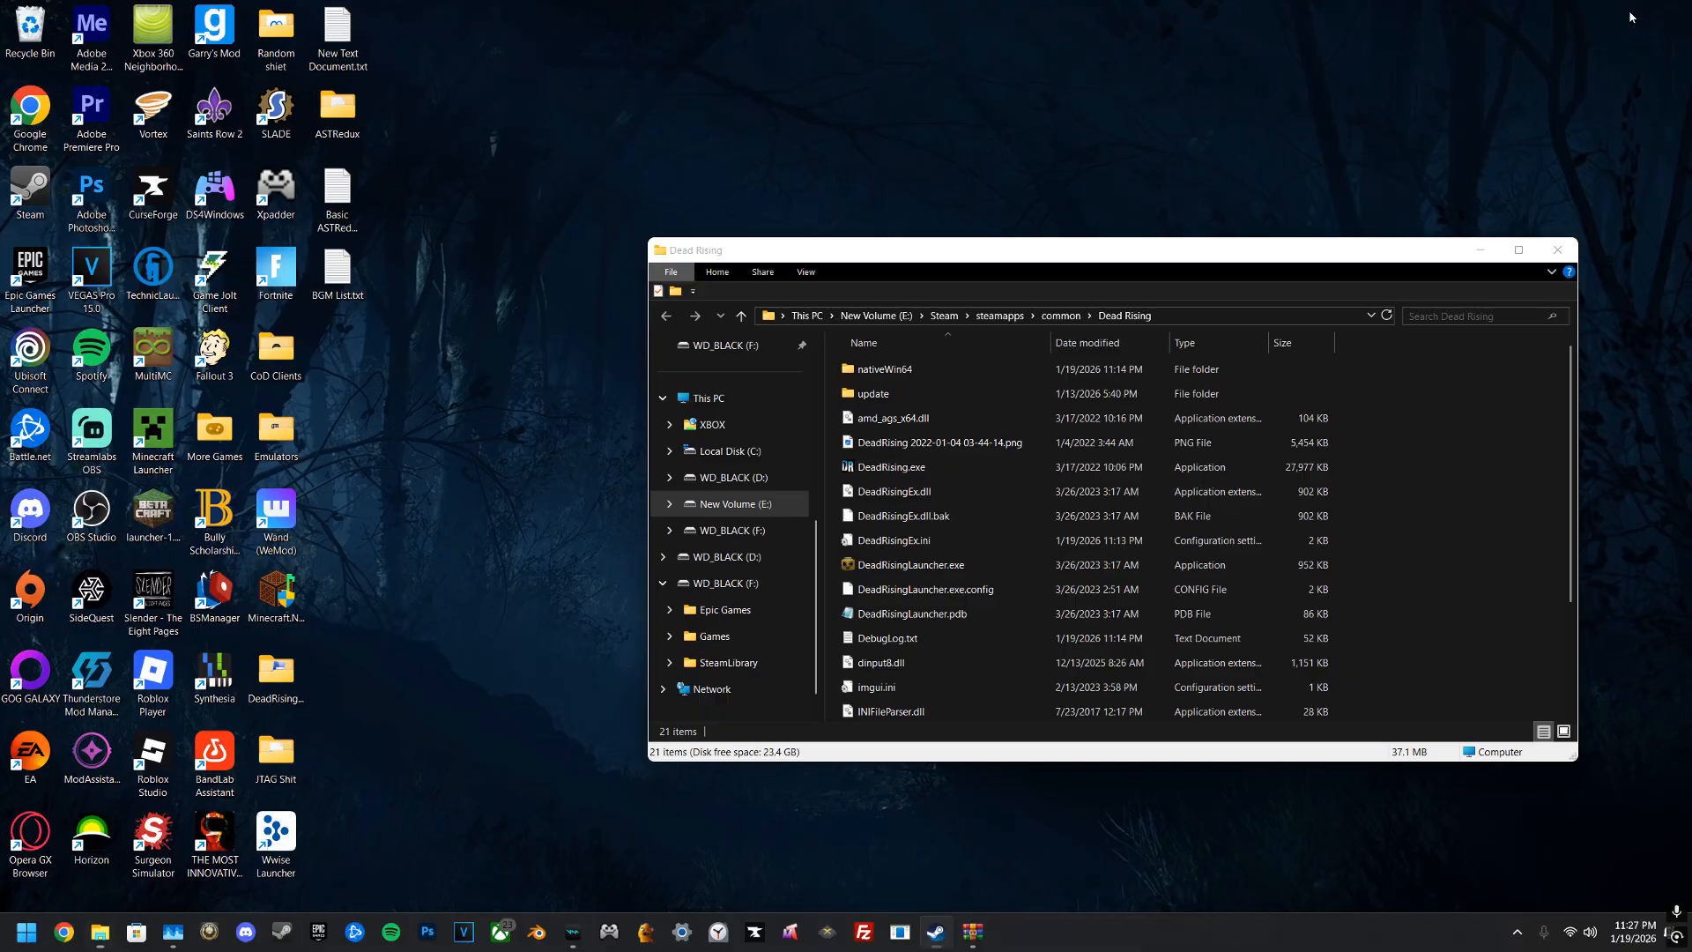
click(1480, 251)
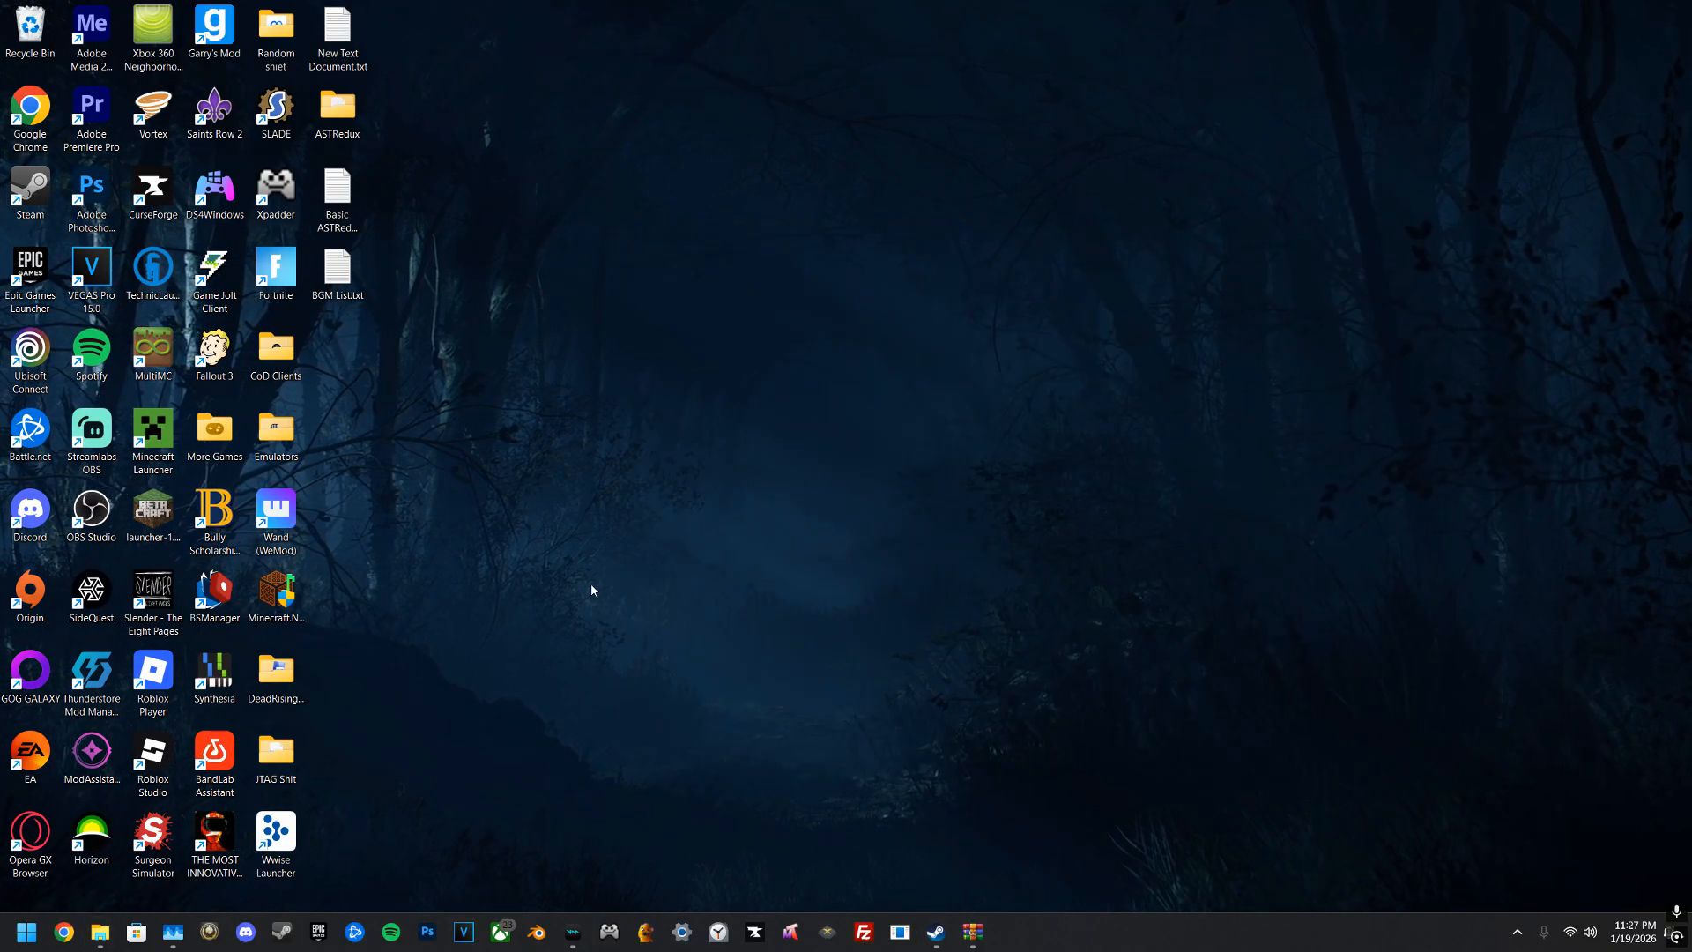
Step: Try to copy all files from DeadRisingEx_1.5.10.58_Release.zip into the Dead Rising game folder, and close the archive
mouse_move(978, 931)
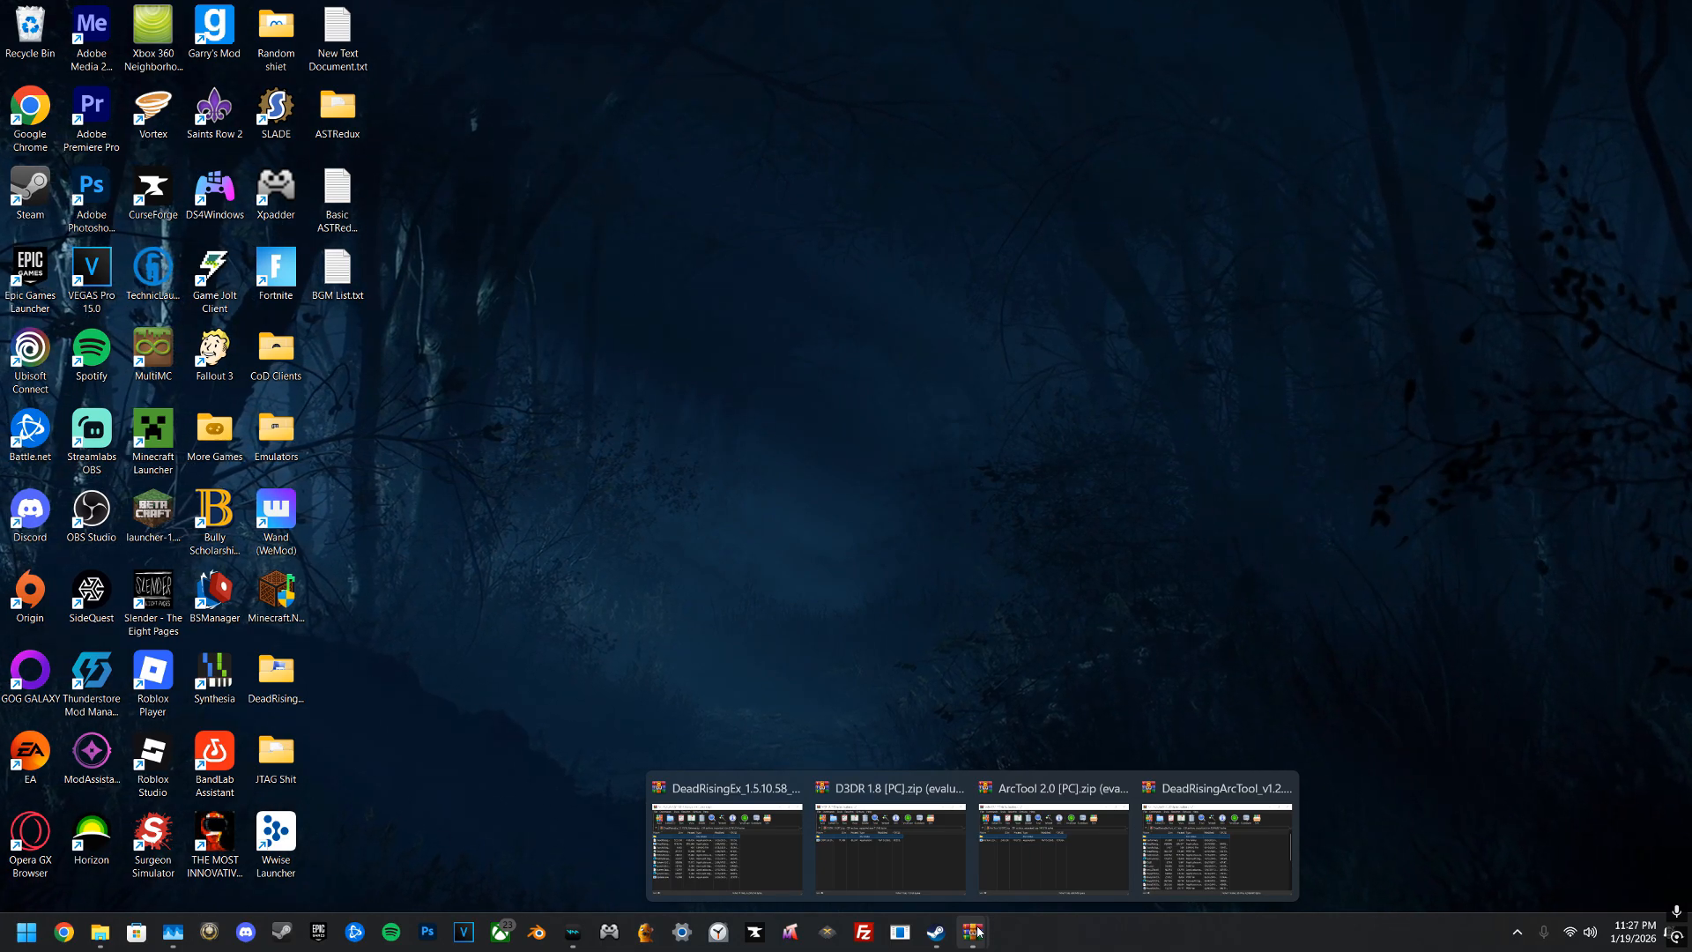
click(780, 842)
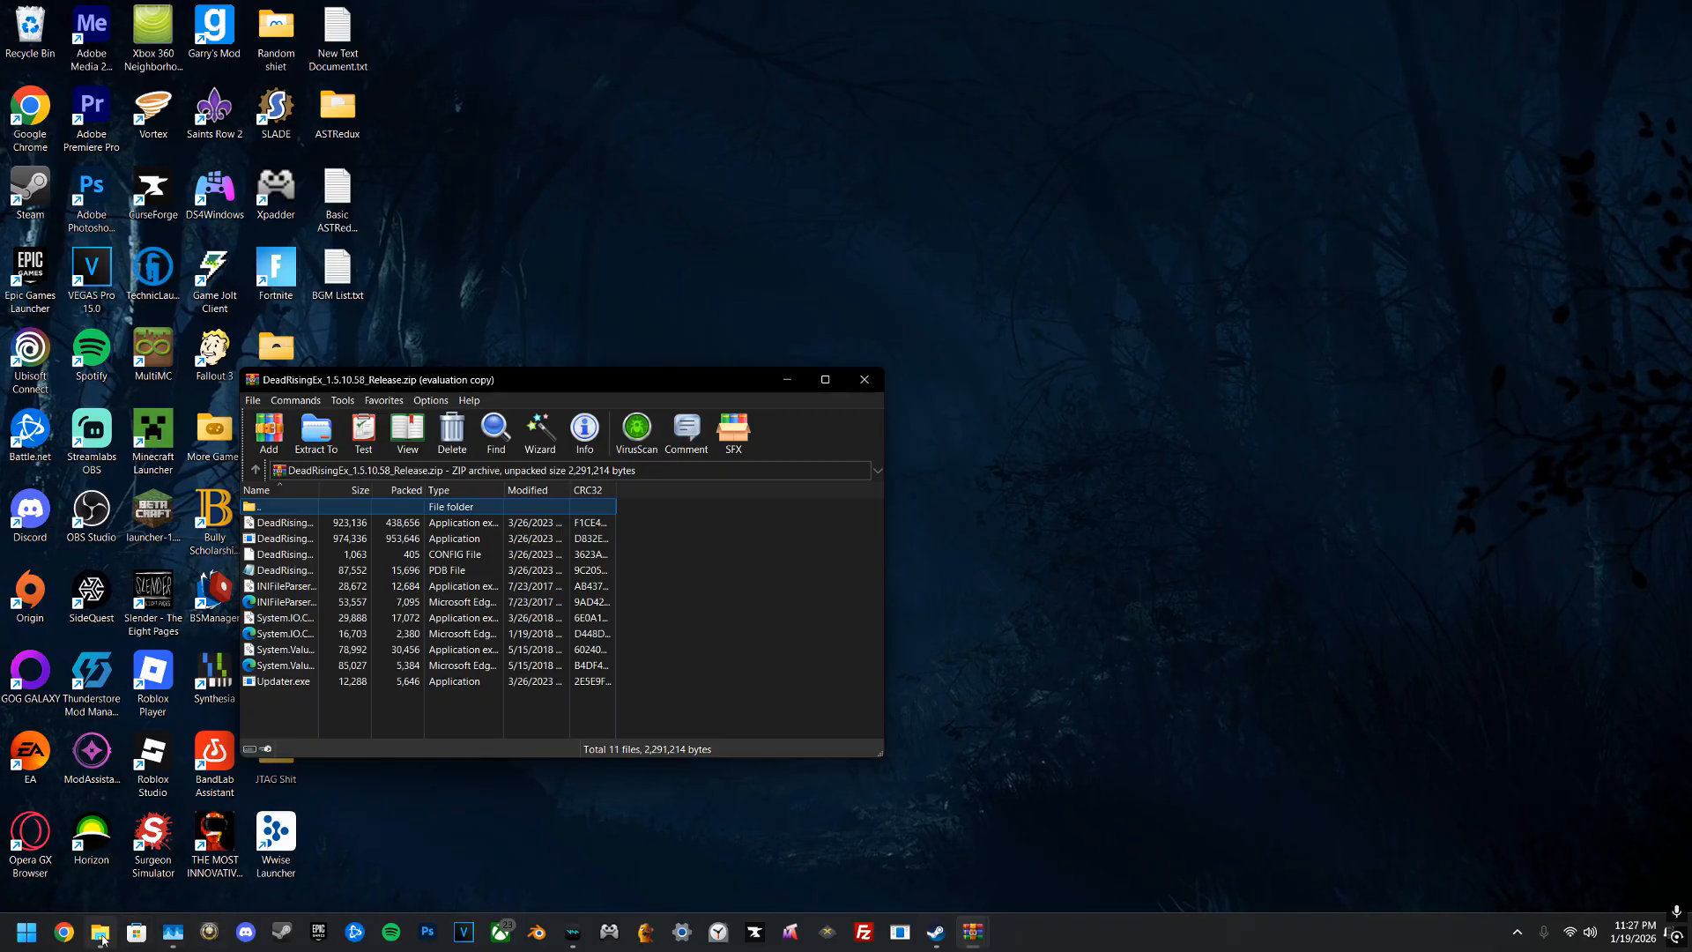
click(100, 837)
drag(302, 709, 313, 525)
drag(350, 600, 462, 577)
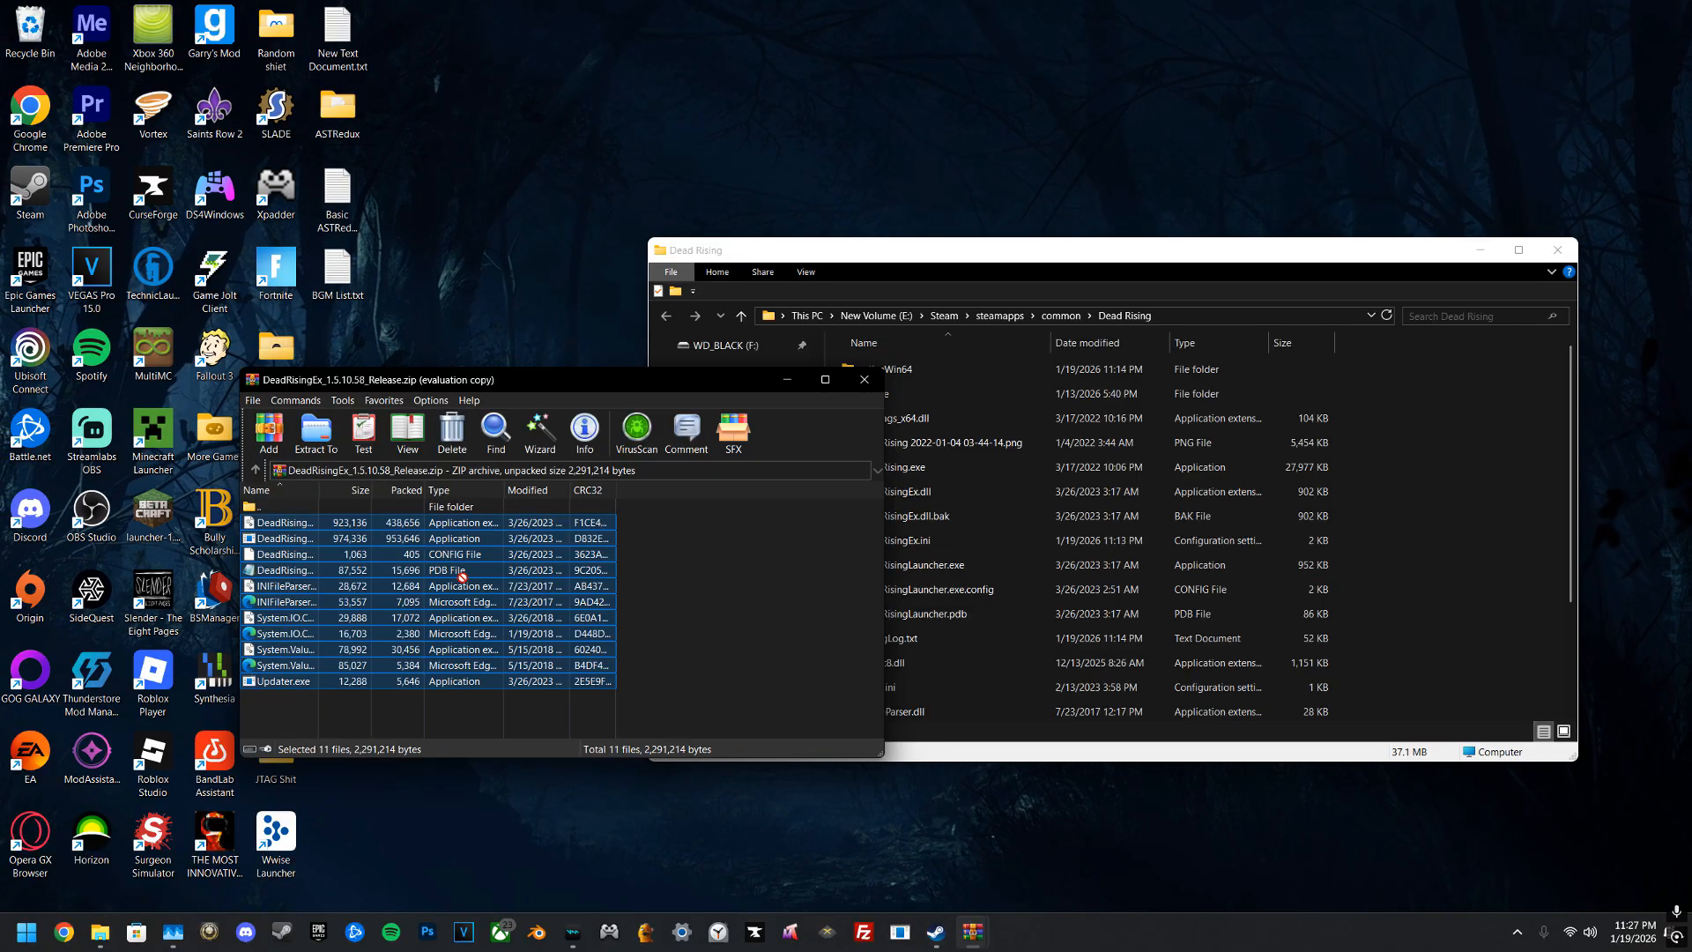
click(866, 382)
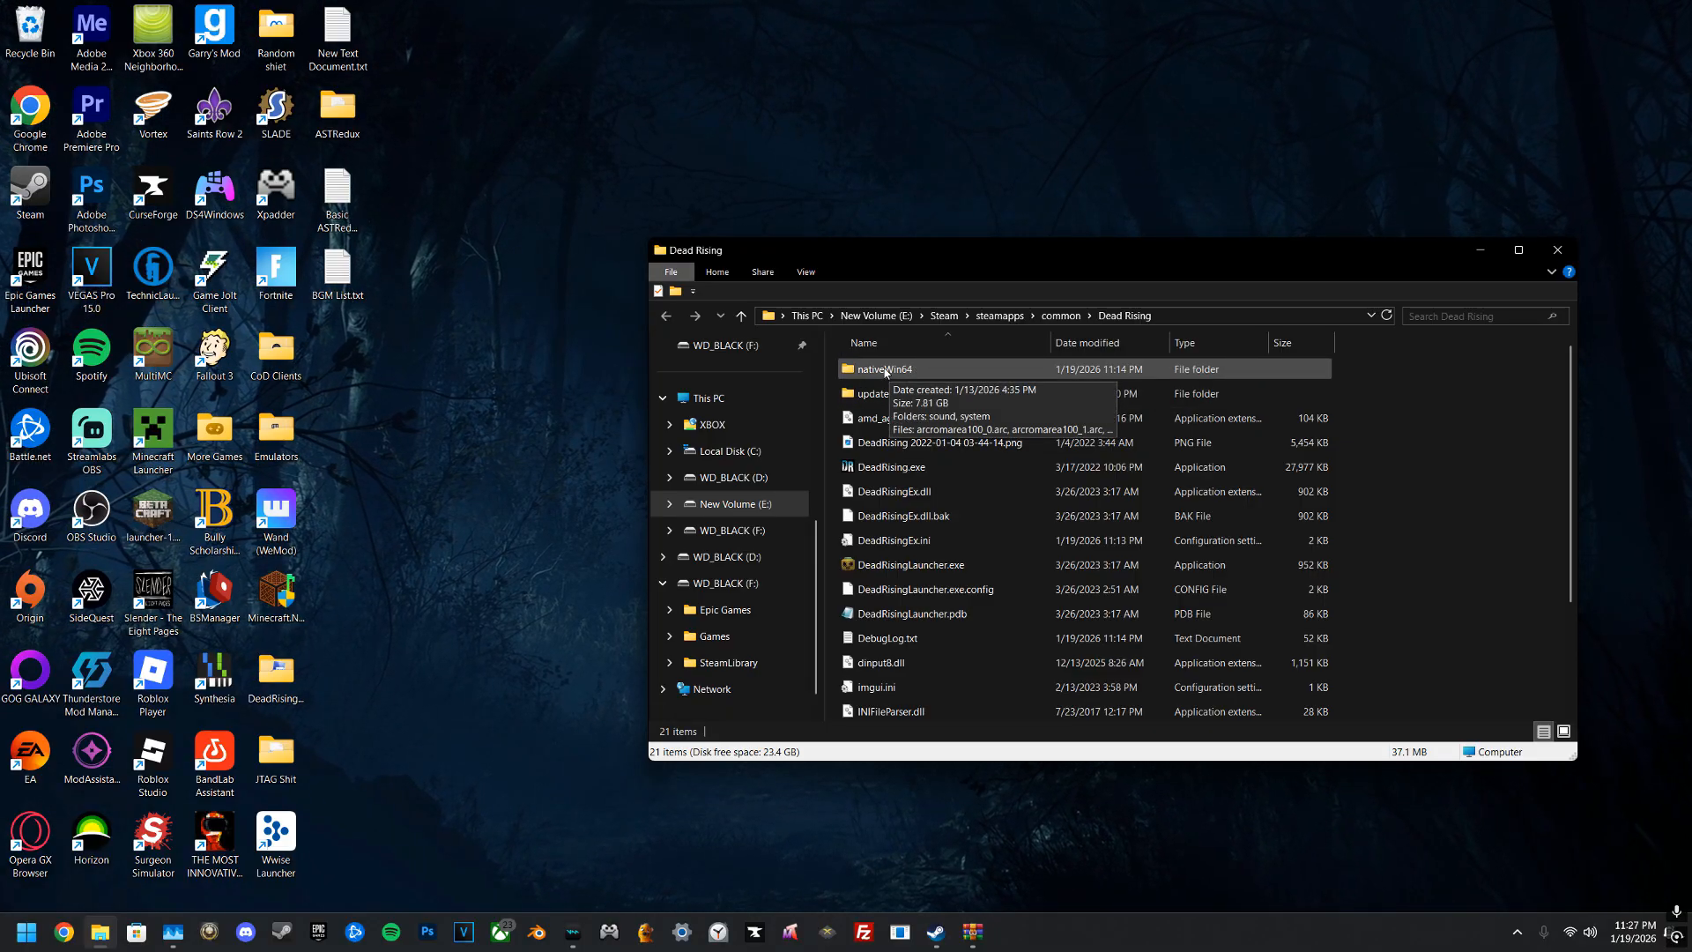
Step: Create a folder named mods inside the nativeWin64 folder of Dead Rising
double_click(908, 369)
right_click(1388, 465)
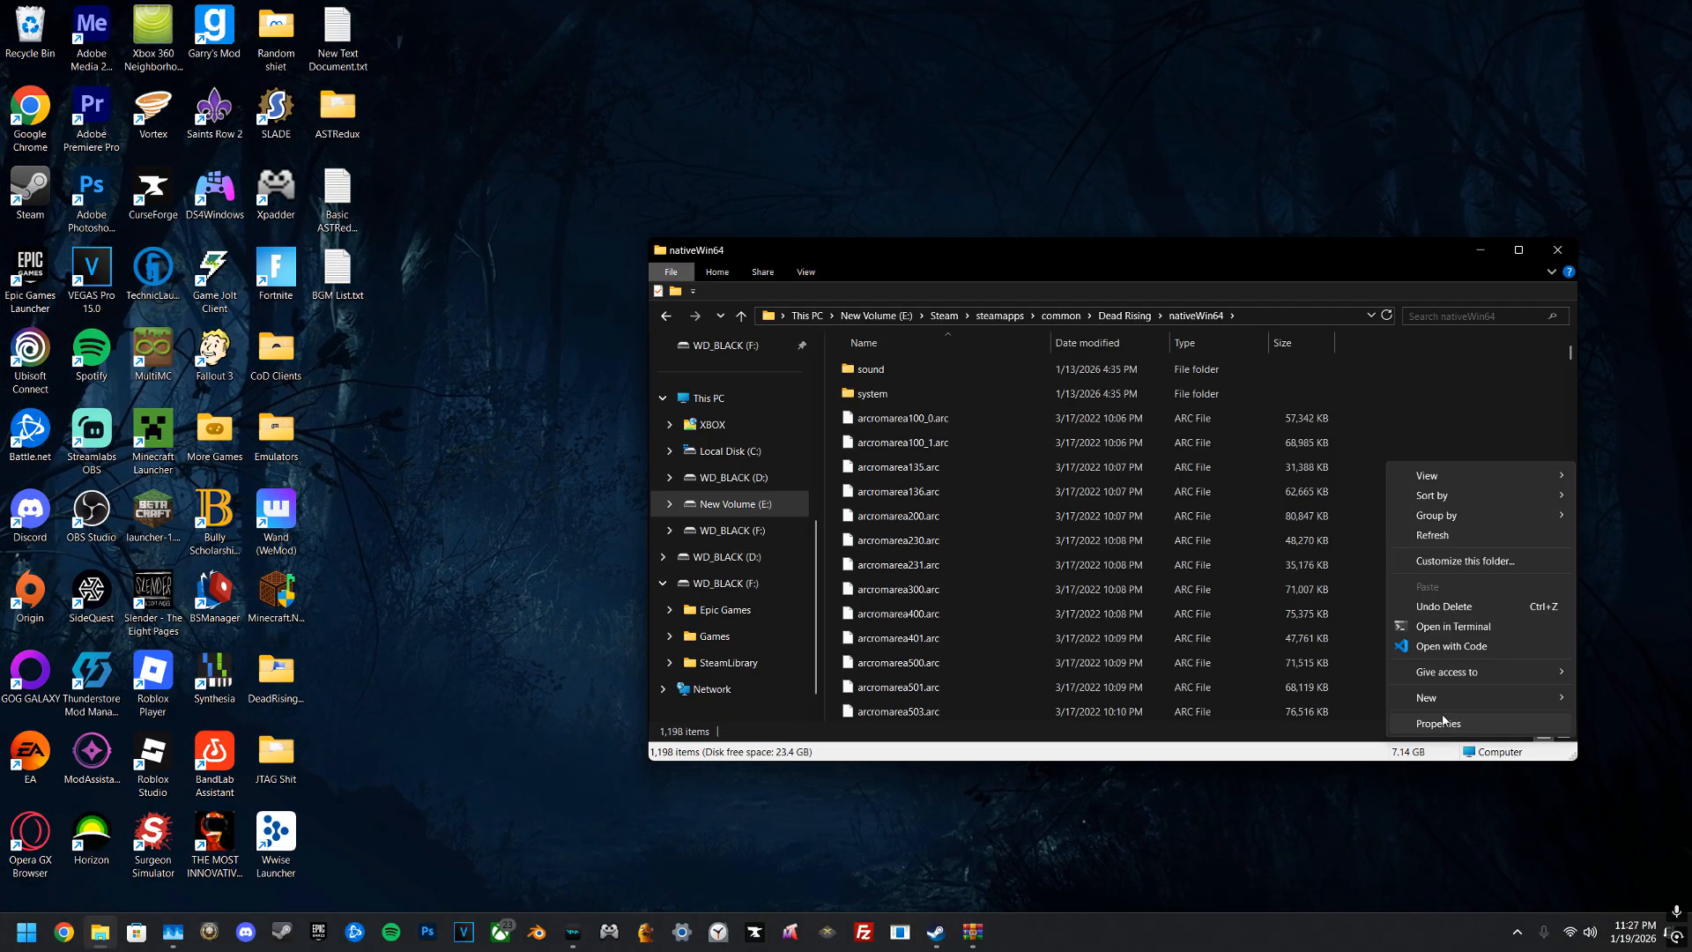
mouse_move(1442, 701)
click(1312, 705)
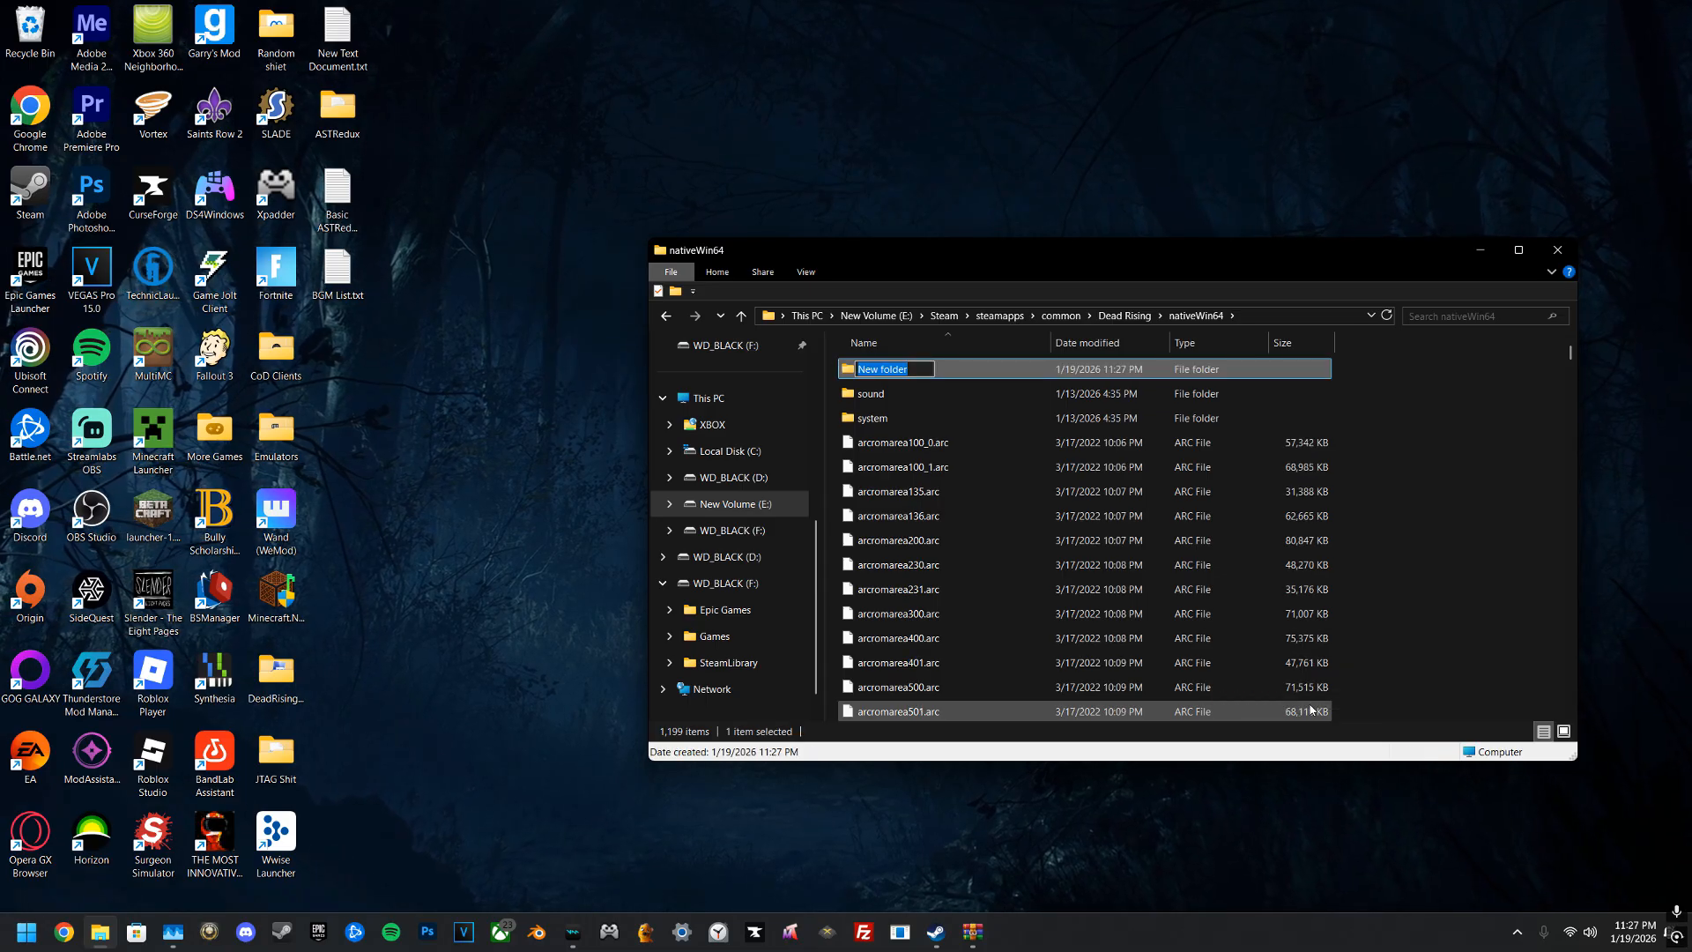
key(Return)
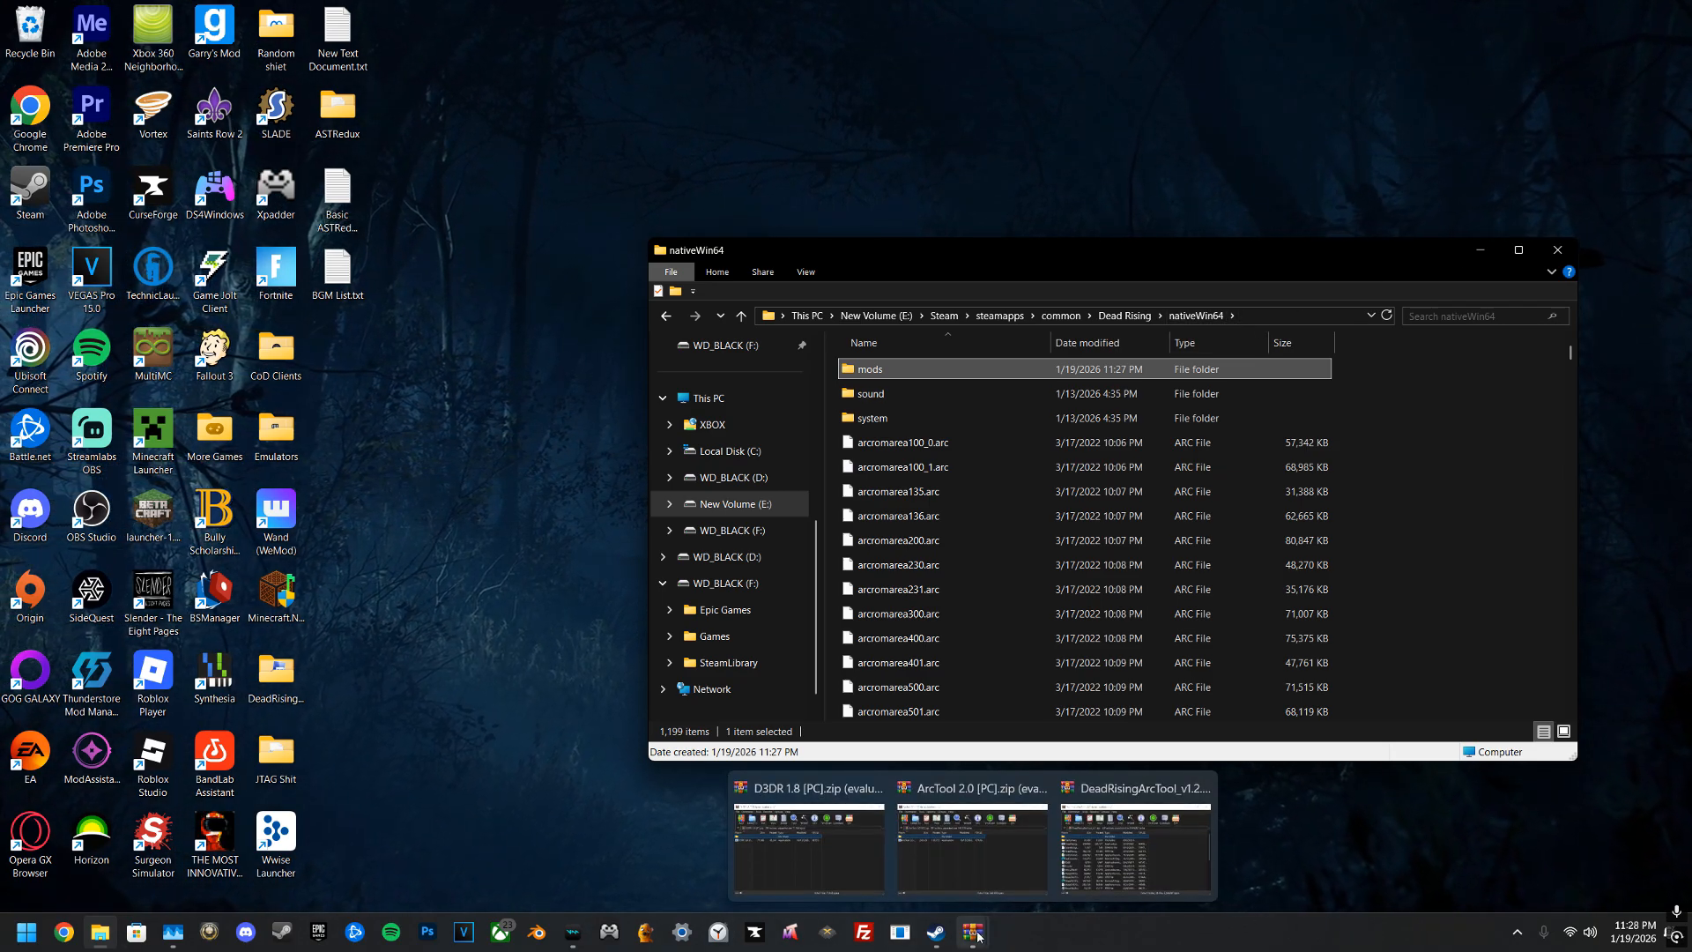
Step: Open the DeadRisingArcTool_v1.2.zip archive and create a folder named ArcTool on the desktop
click(1163, 861)
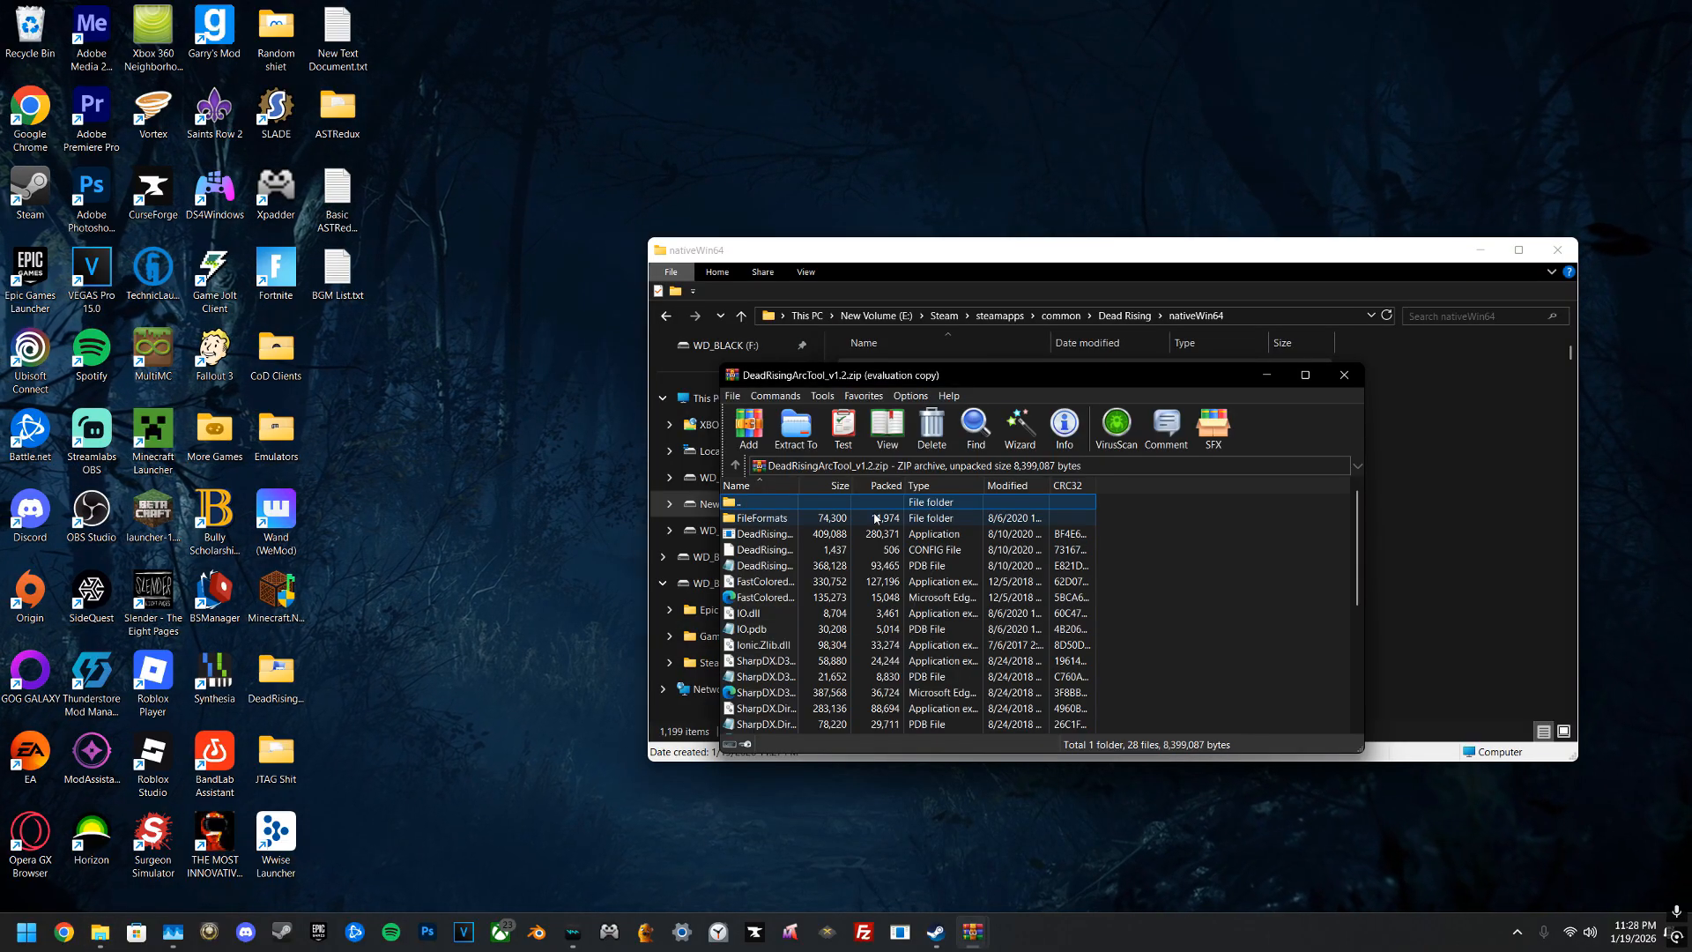
drag(838, 275, 717, 280)
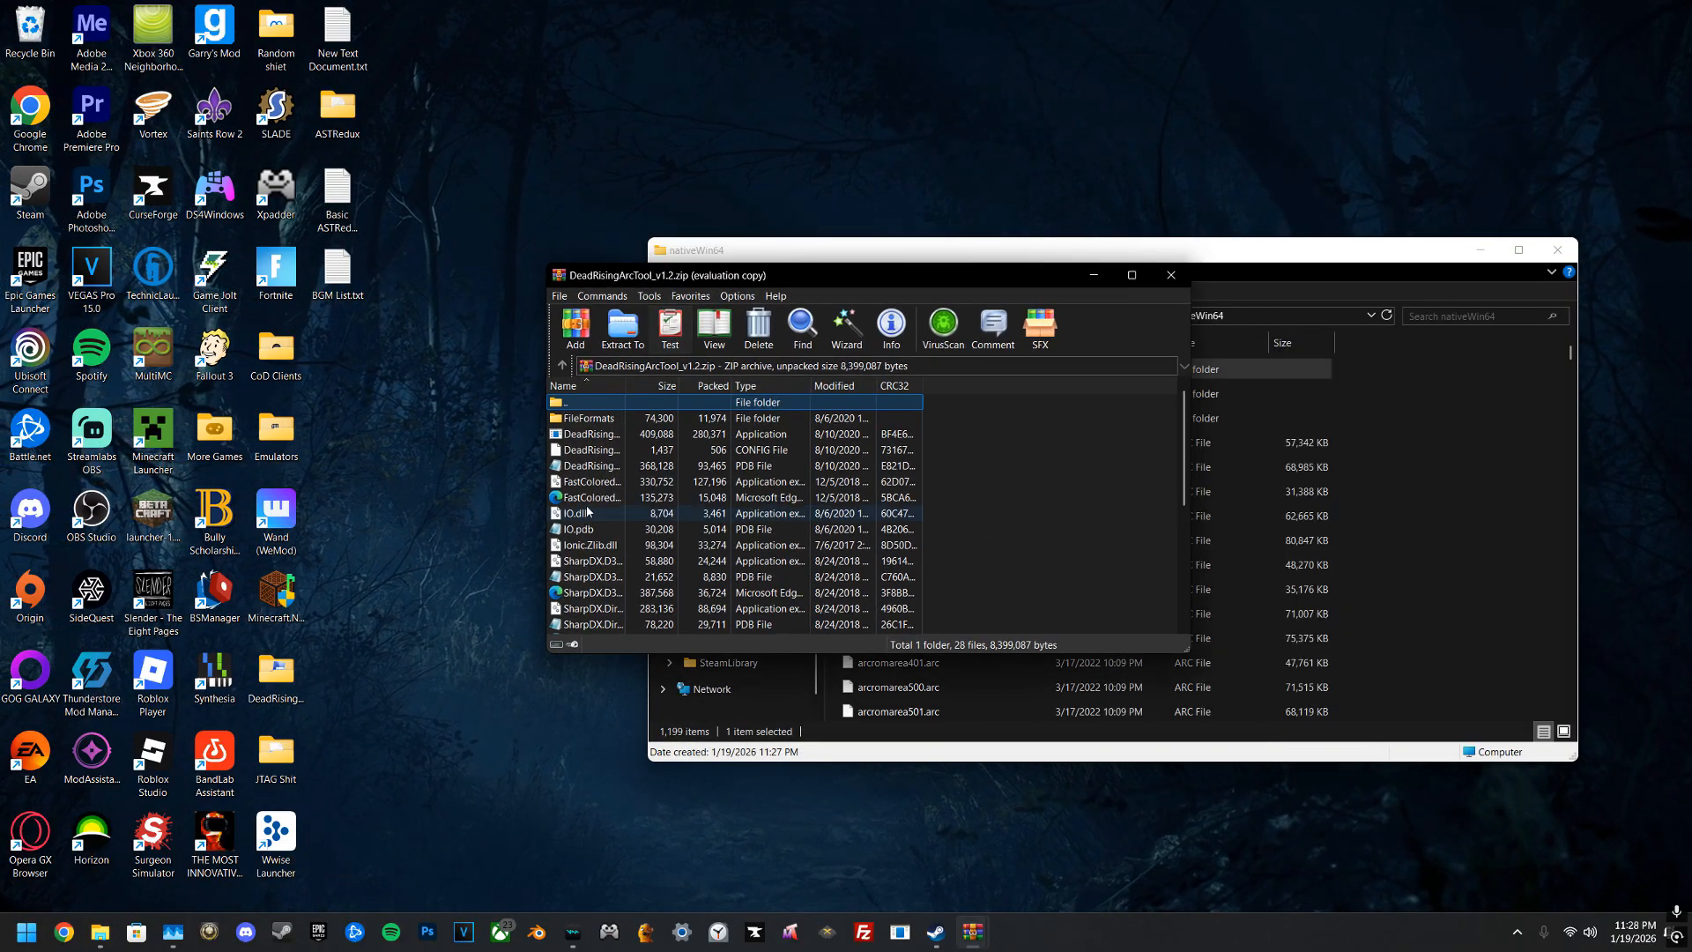
right_click(412, 321)
mouse_move(483, 521)
click(617, 523)
text(ArcTool)
key(Return)
drag(463, 349, 448, 276)
Step: Extract all contents of DeadRisingArcTool_v1.2.zip into the ArcTool desktop folder and close the archive
double_click(459, 271)
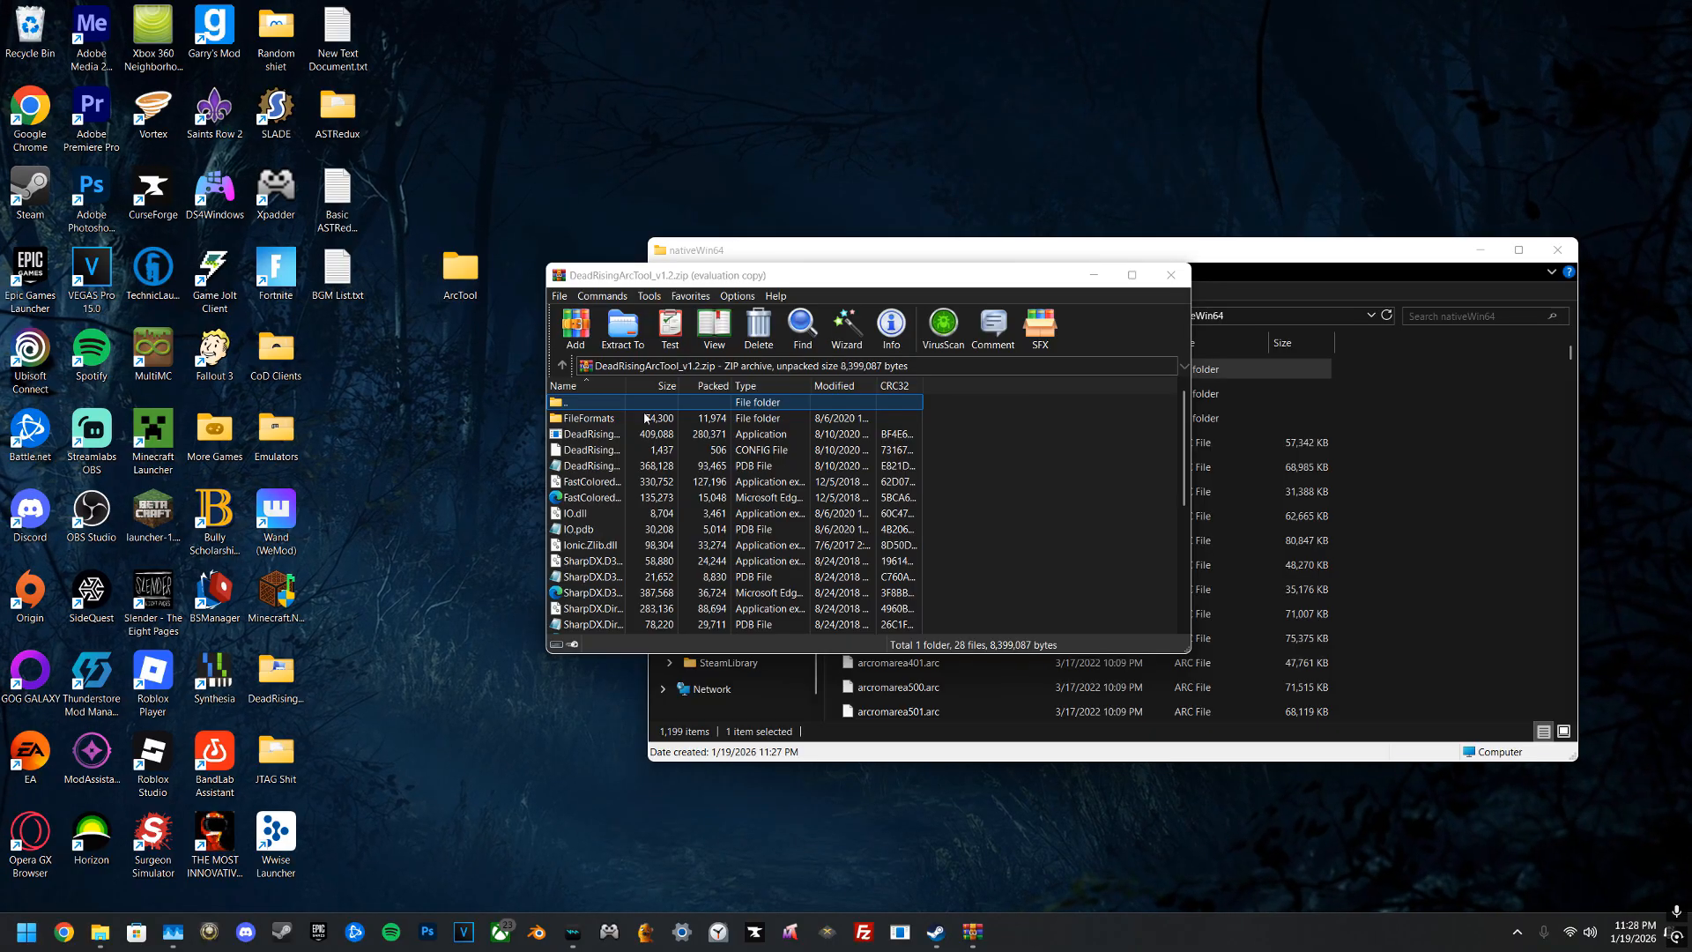
click(628, 483)
key(ctrl+a)
drag(628, 483, 1364, 578)
click(637, 276)
click(1170, 275)
Step: Launch DeadRisingArcTool.exe from the ArcTool folder
drag(1254, 283, 815, 315)
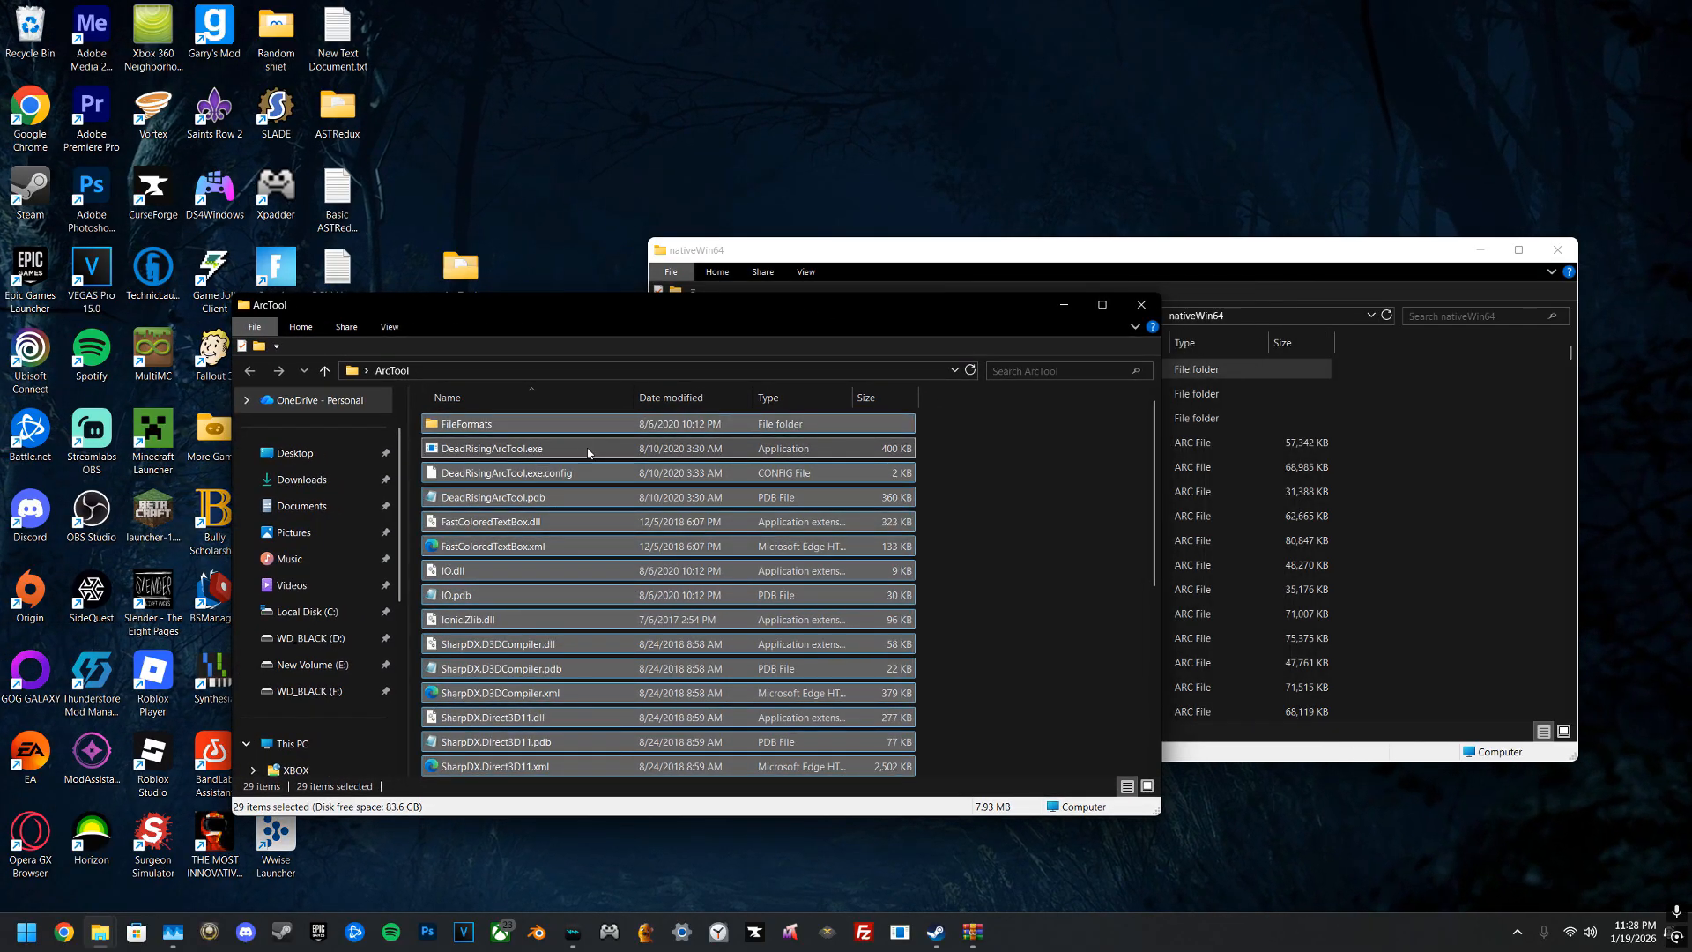
double_click(585, 448)
click(919, 483)
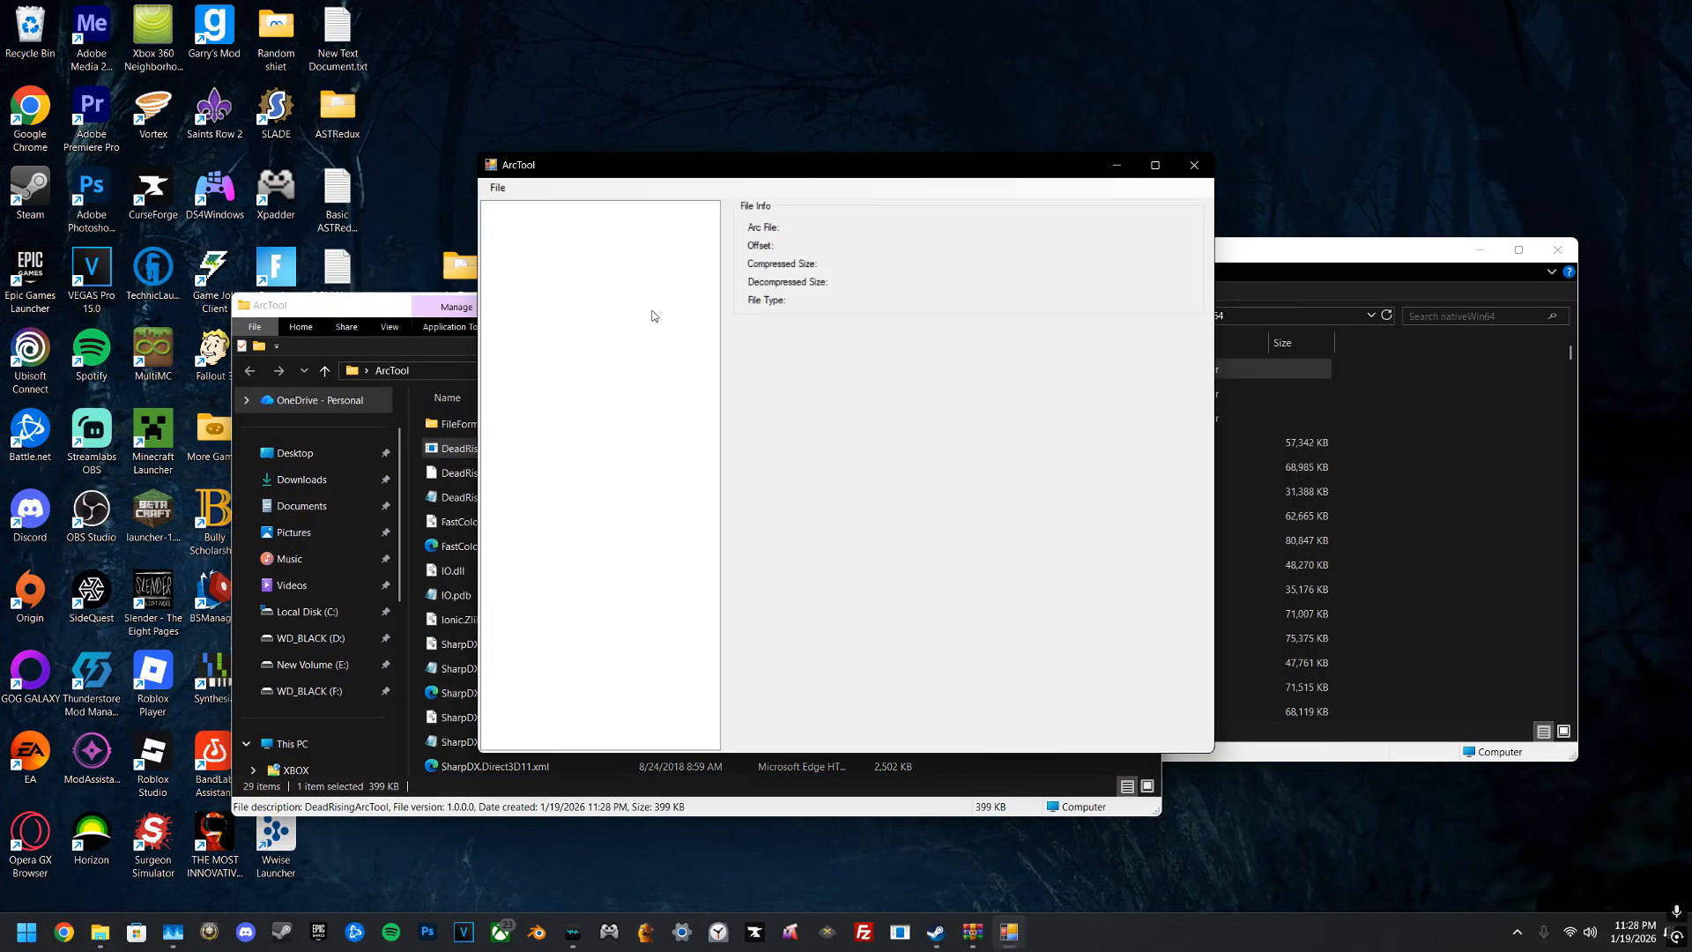
Step: Try to load the Dead Rising folder under E:\Steam\steamapps\common as the arc folder, and dismiss the resulting dialog
click(500, 188)
click(525, 206)
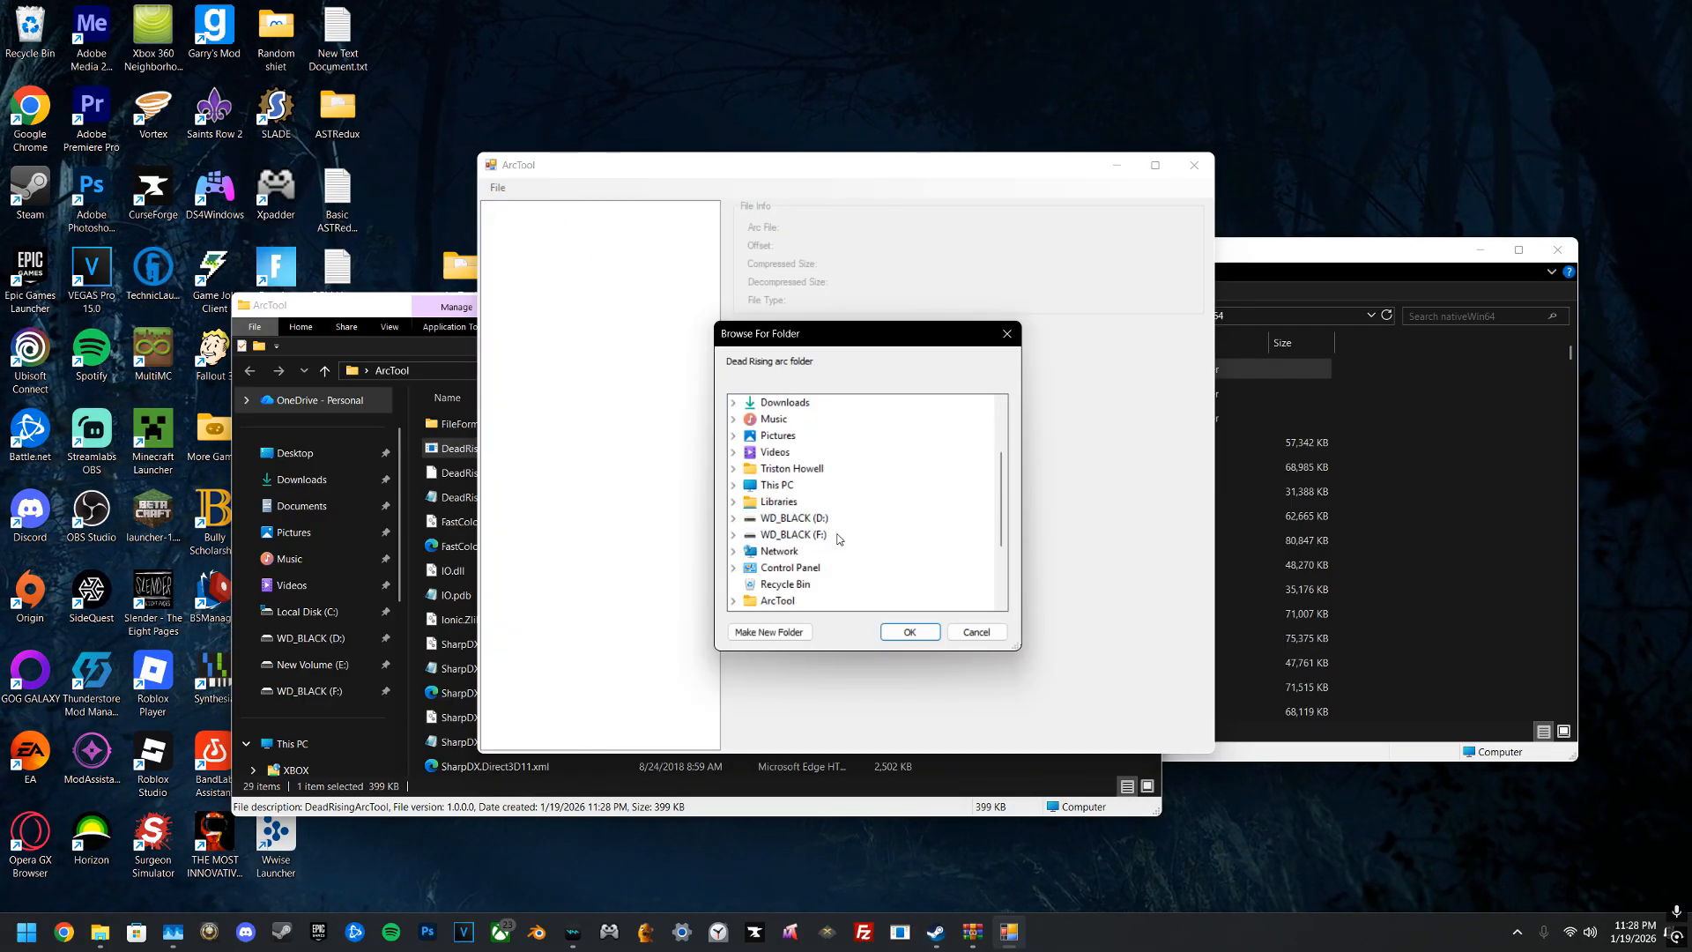
double_click(789, 568)
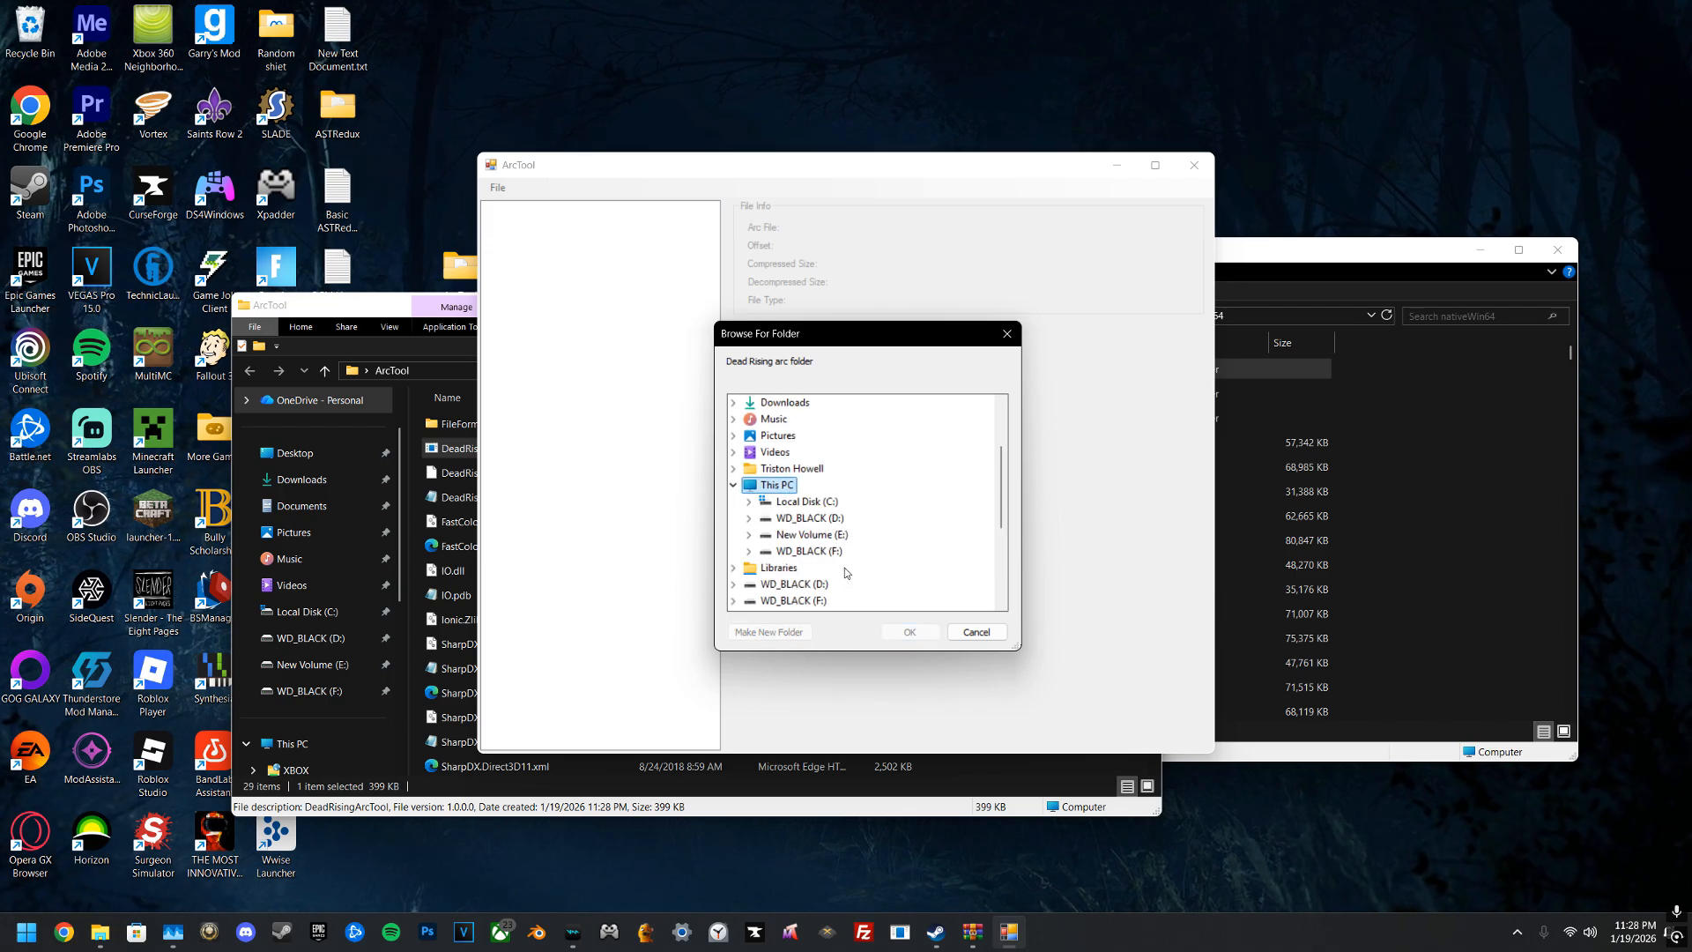
double_click(829, 543)
double_click(805, 502)
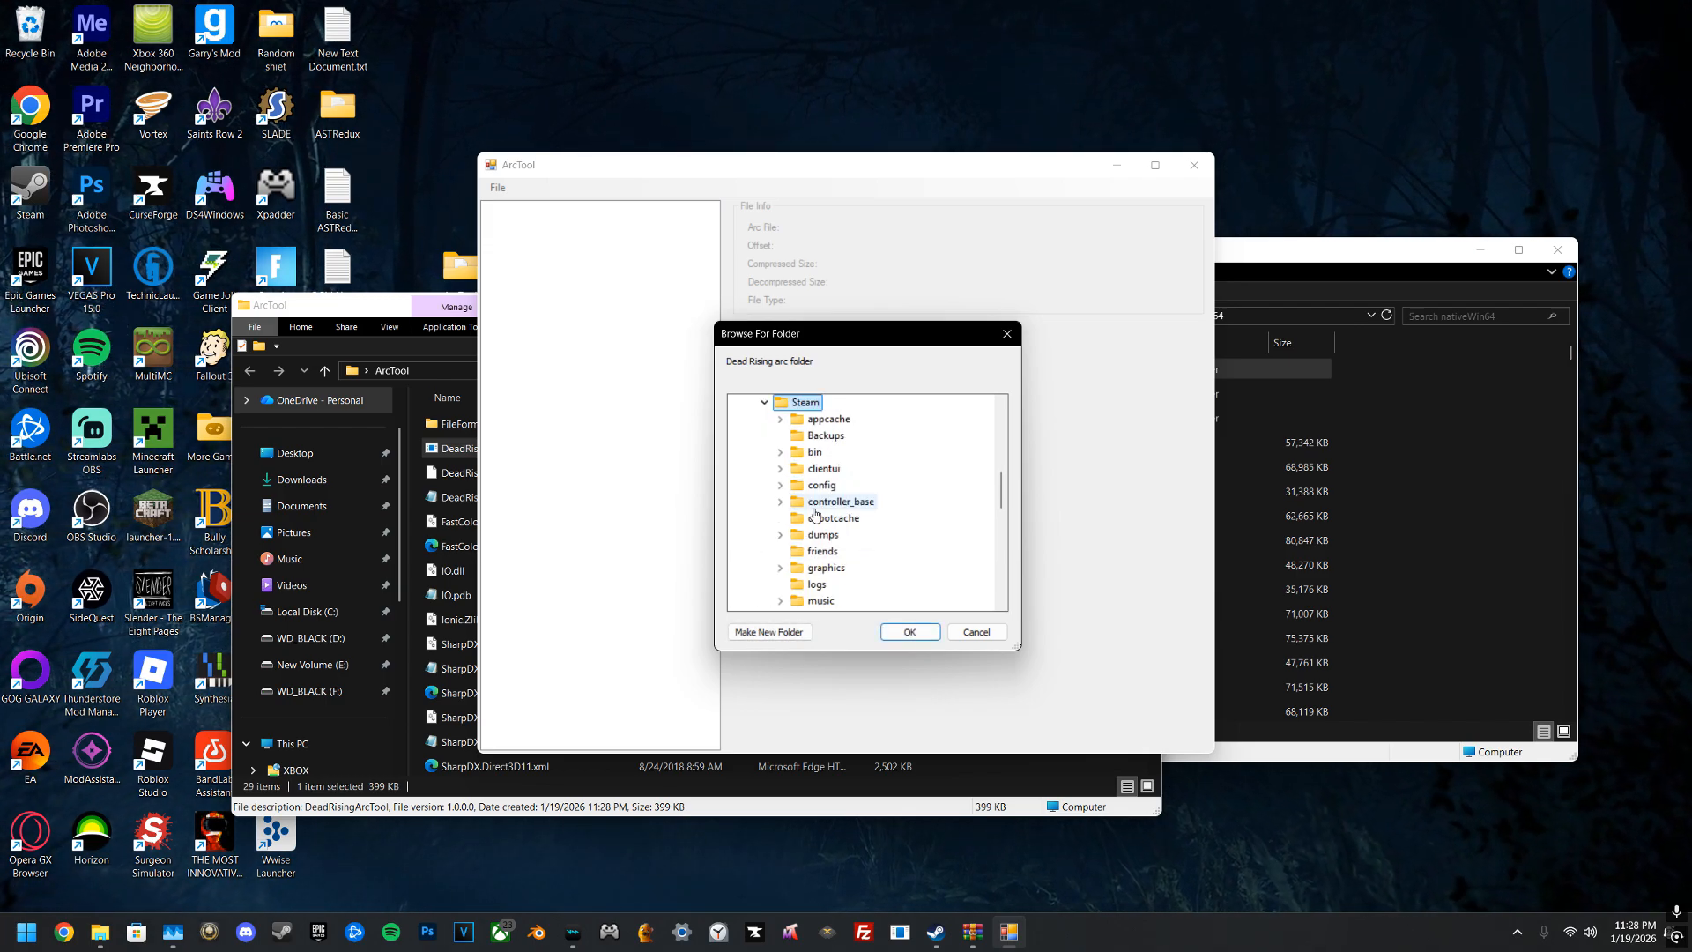
scroll(844, 567, down, 2)
double_click(842, 567)
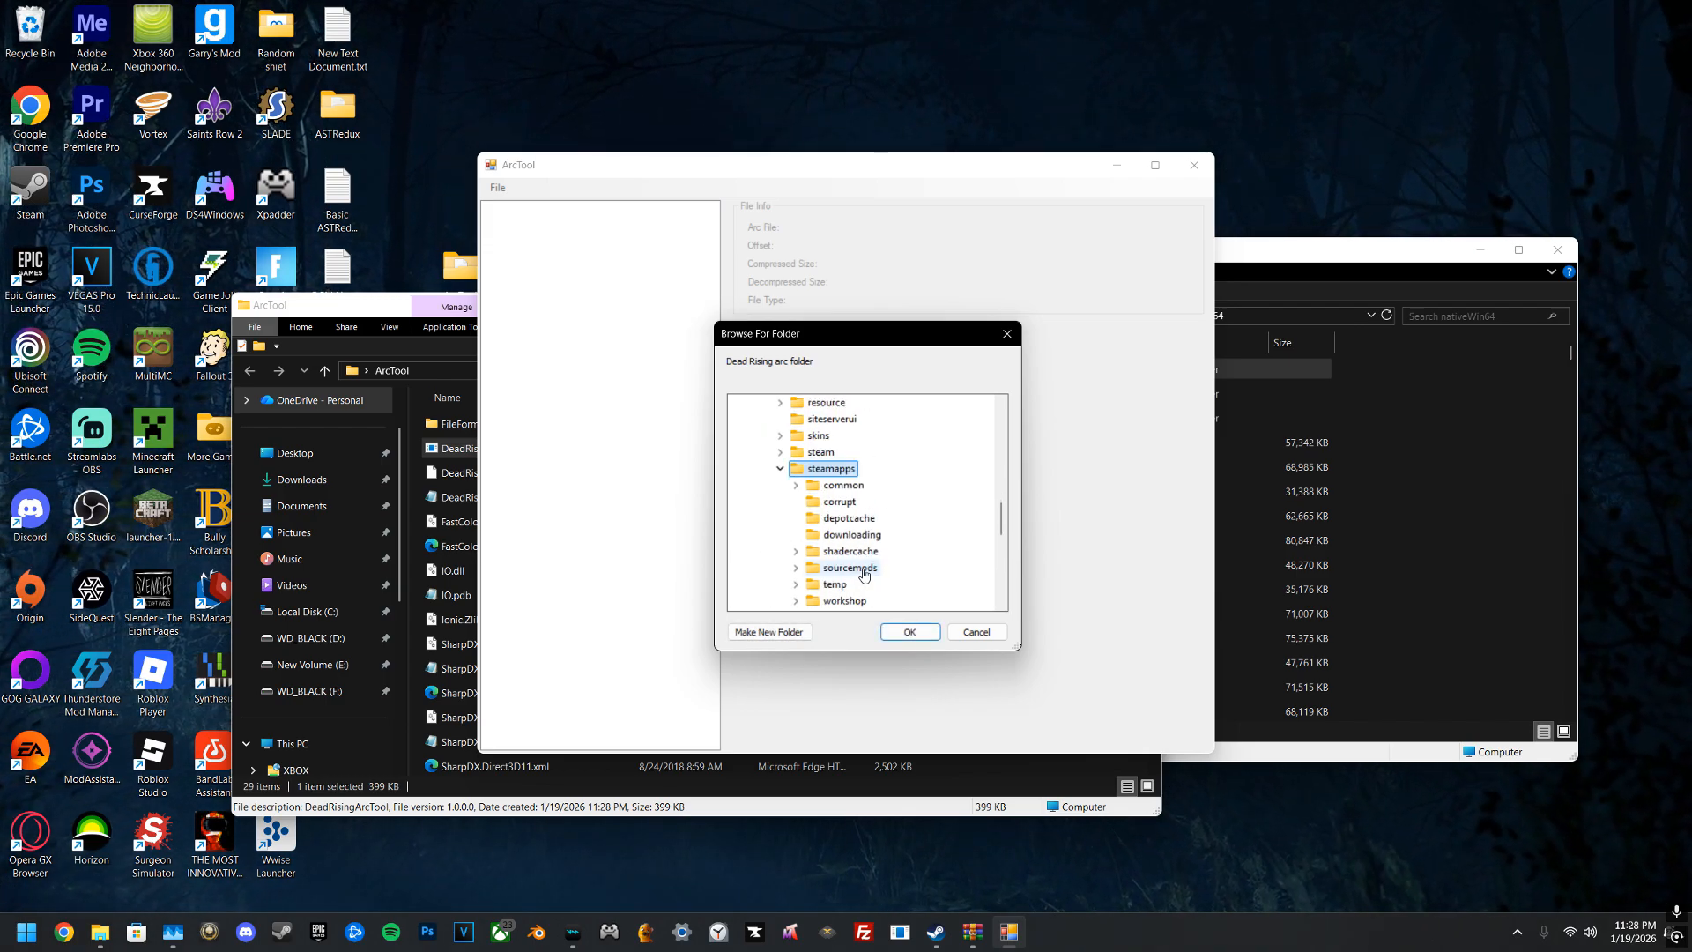
double_click(838, 486)
scroll(881, 529, down, 5)
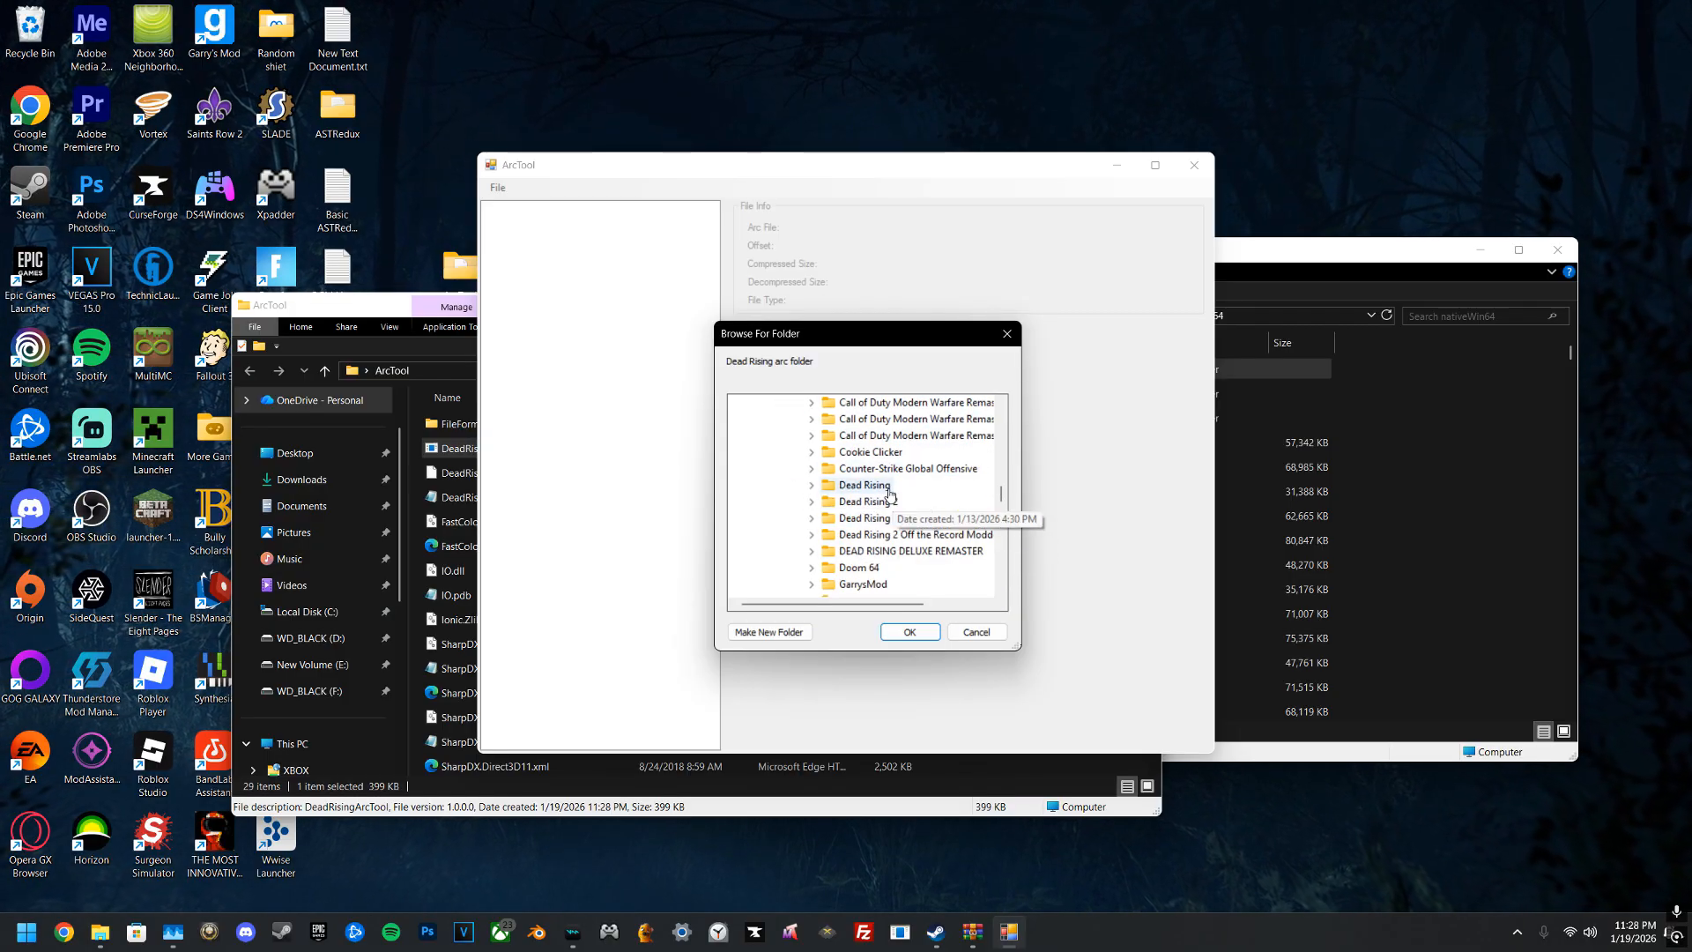
double_click(865, 485)
click(922, 634)
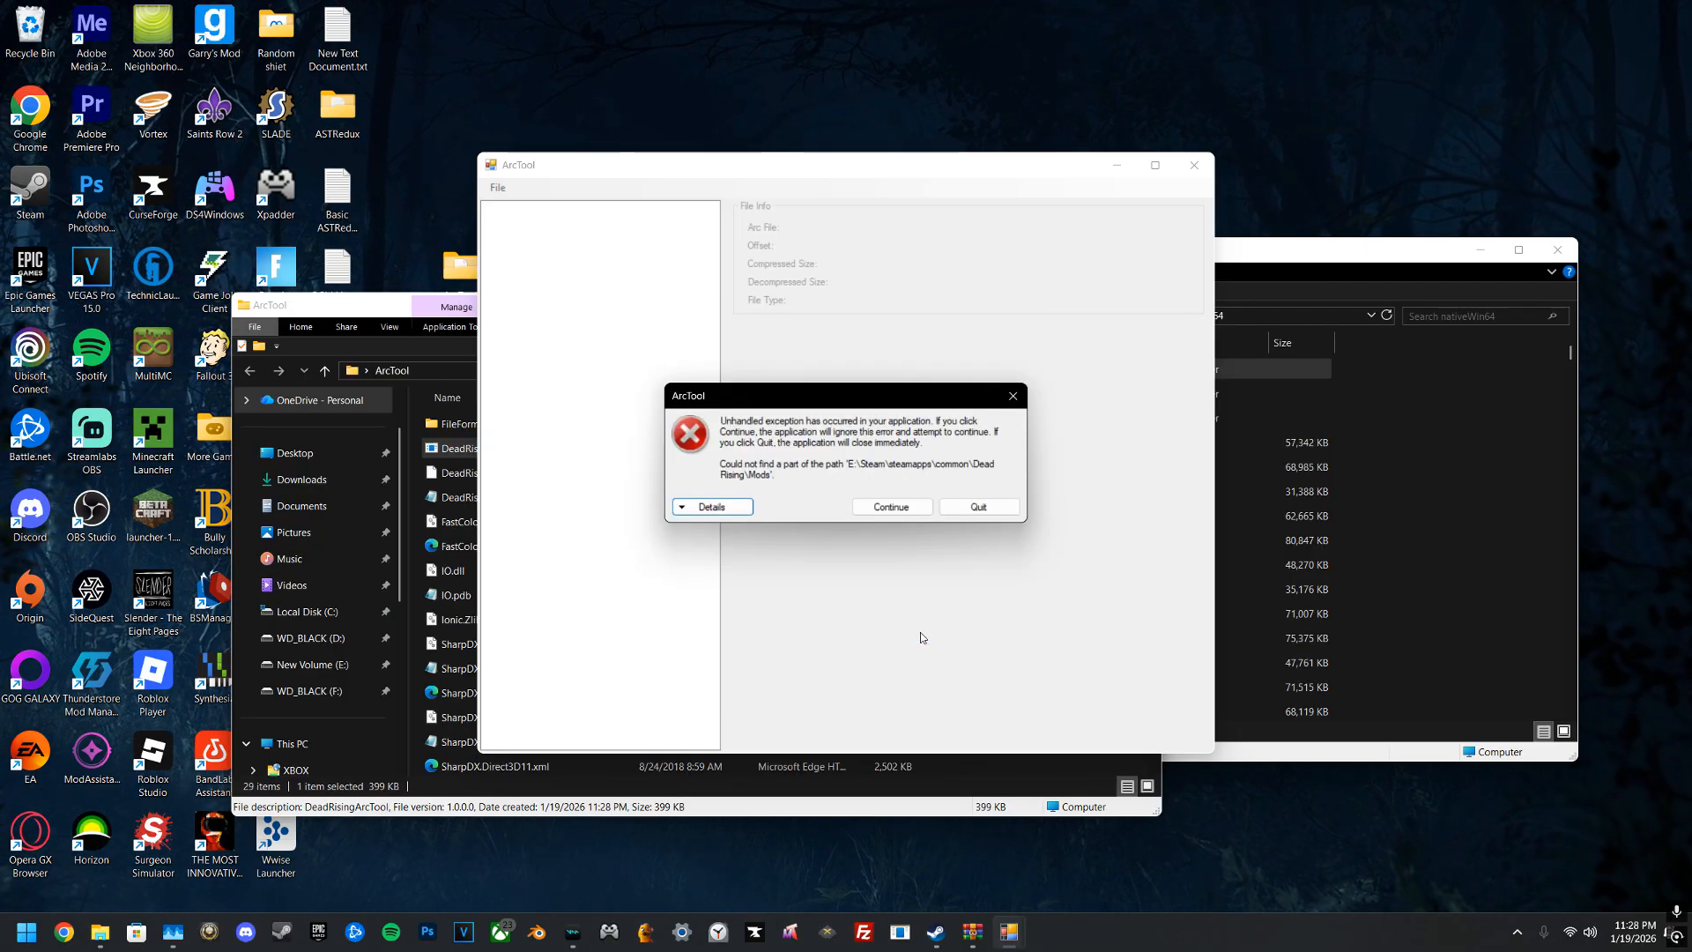
click(894, 509)
click(1114, 255)
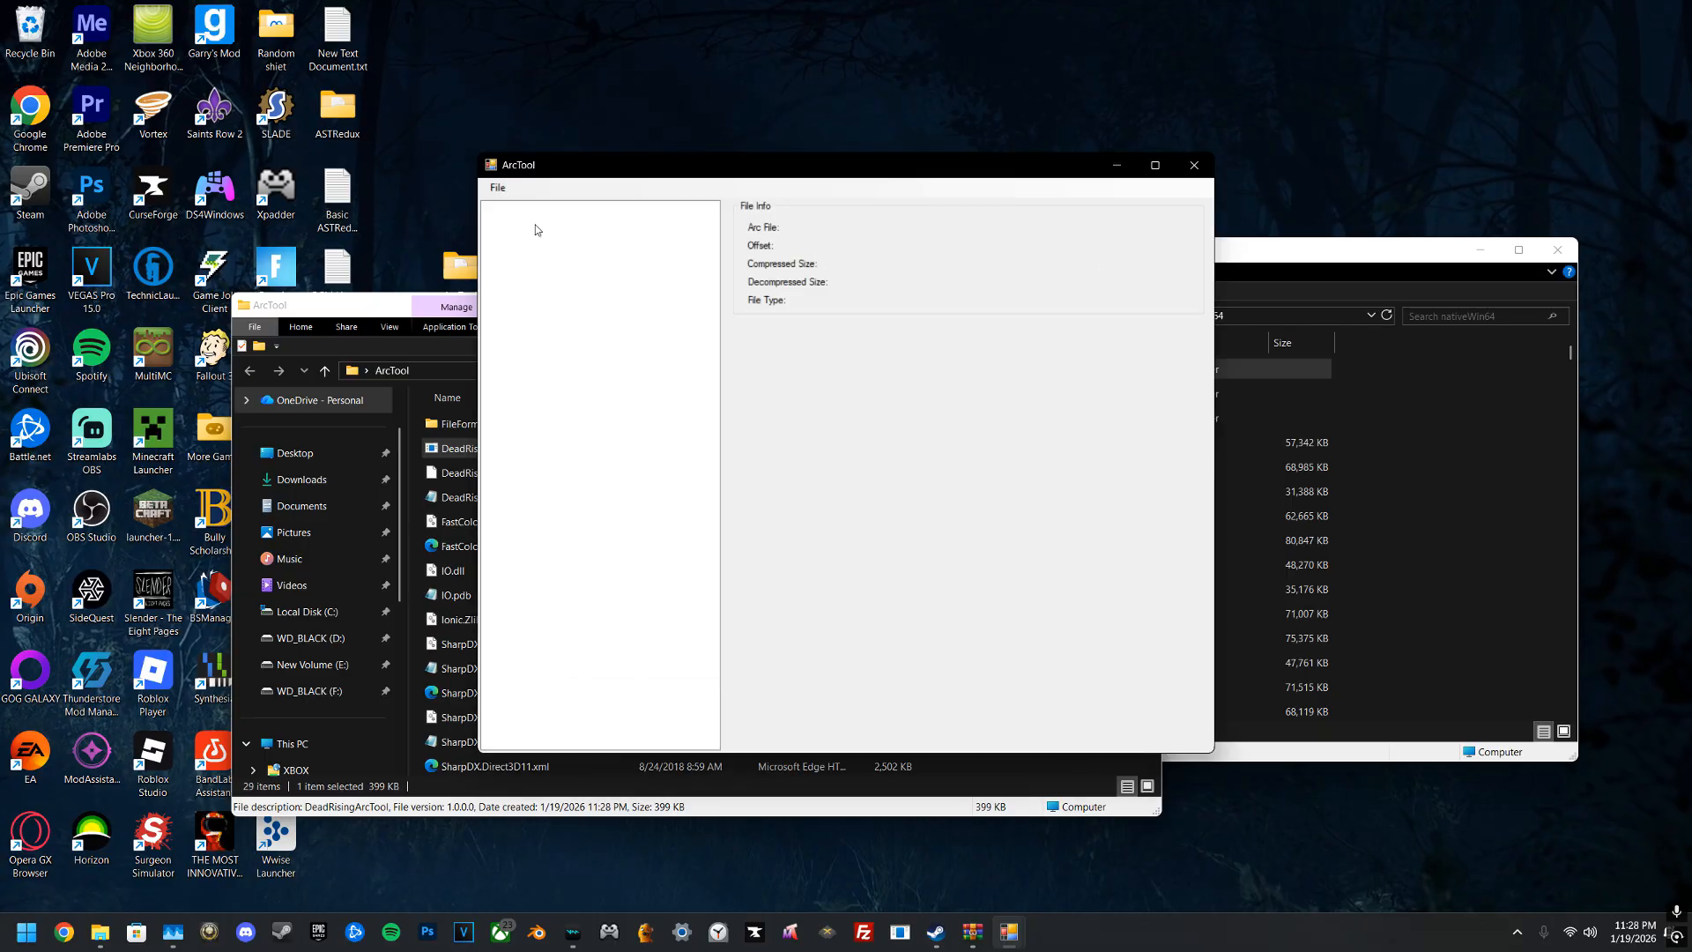
Step: Open the nativeWin64 subfolder of Dead Rising as the arc folder in ArcTool
click(528, 210)
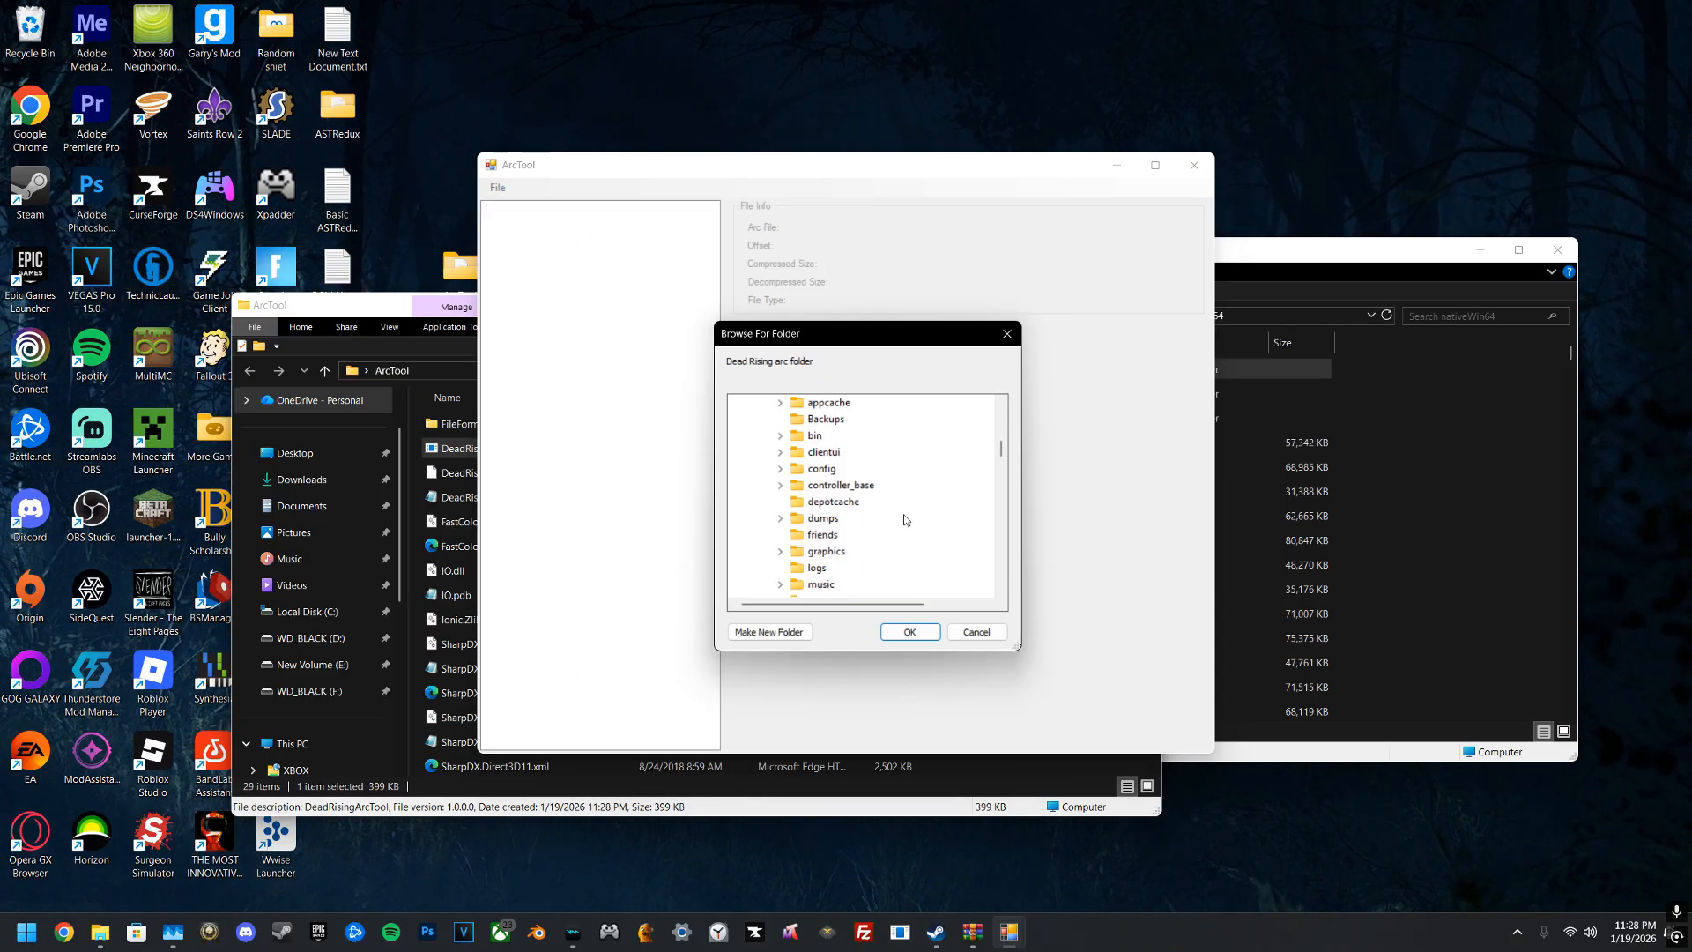
scroll(905, 522, down, 3)
click(880, 455)
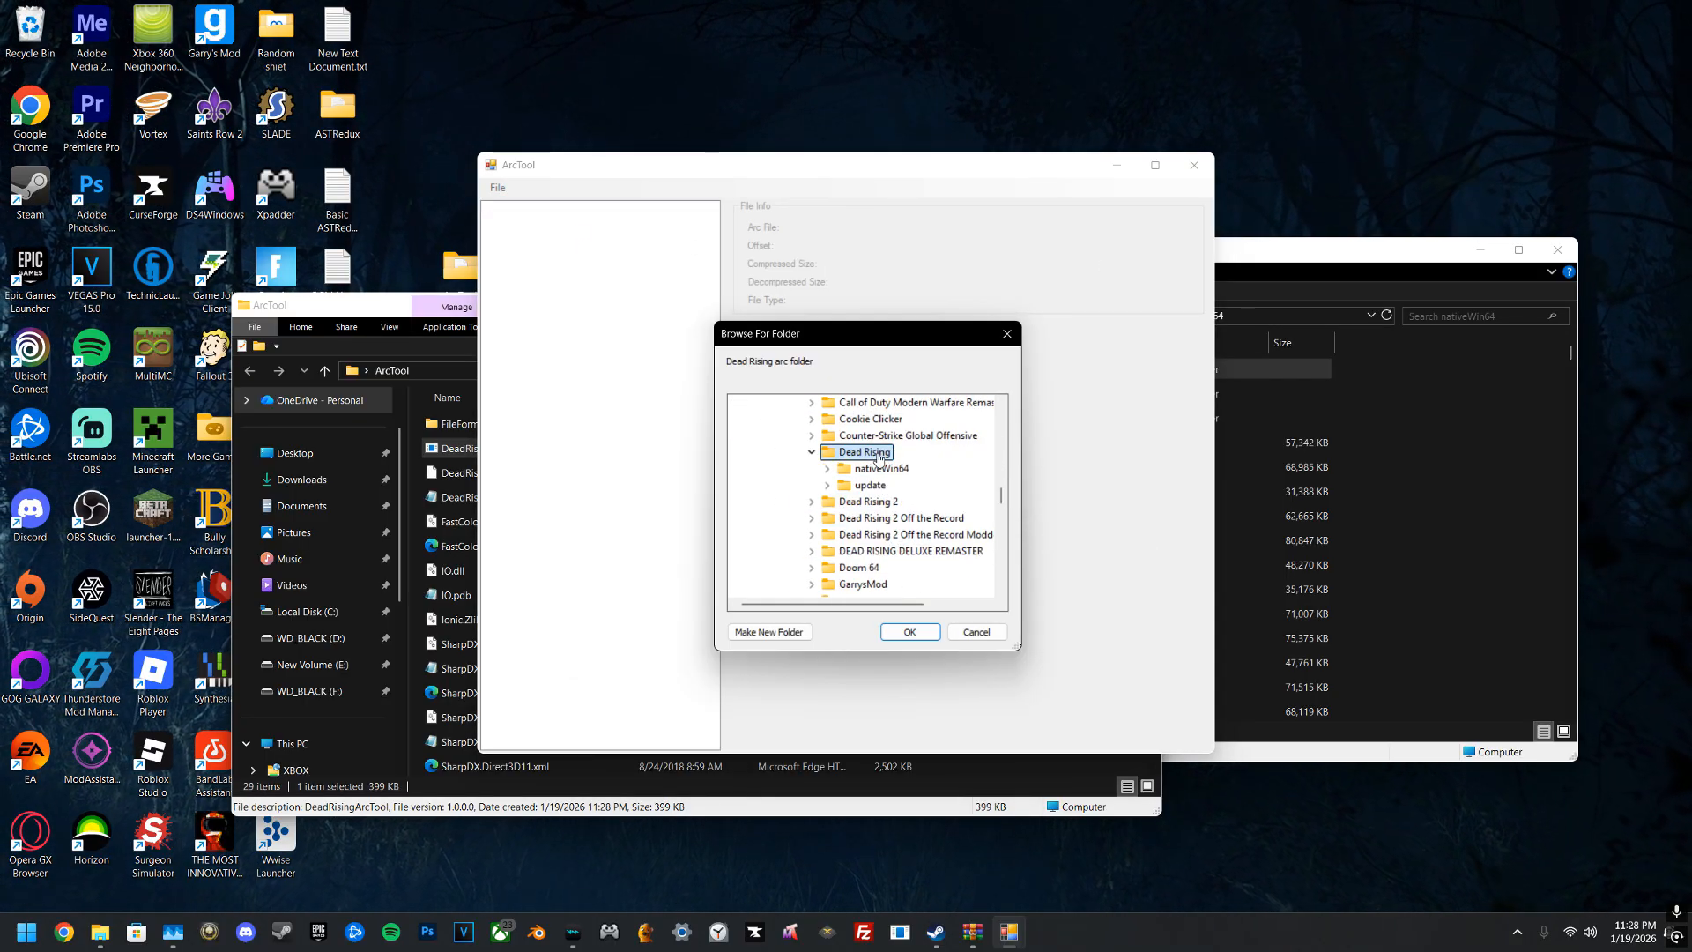
click(888, 474)
click(910, 632)
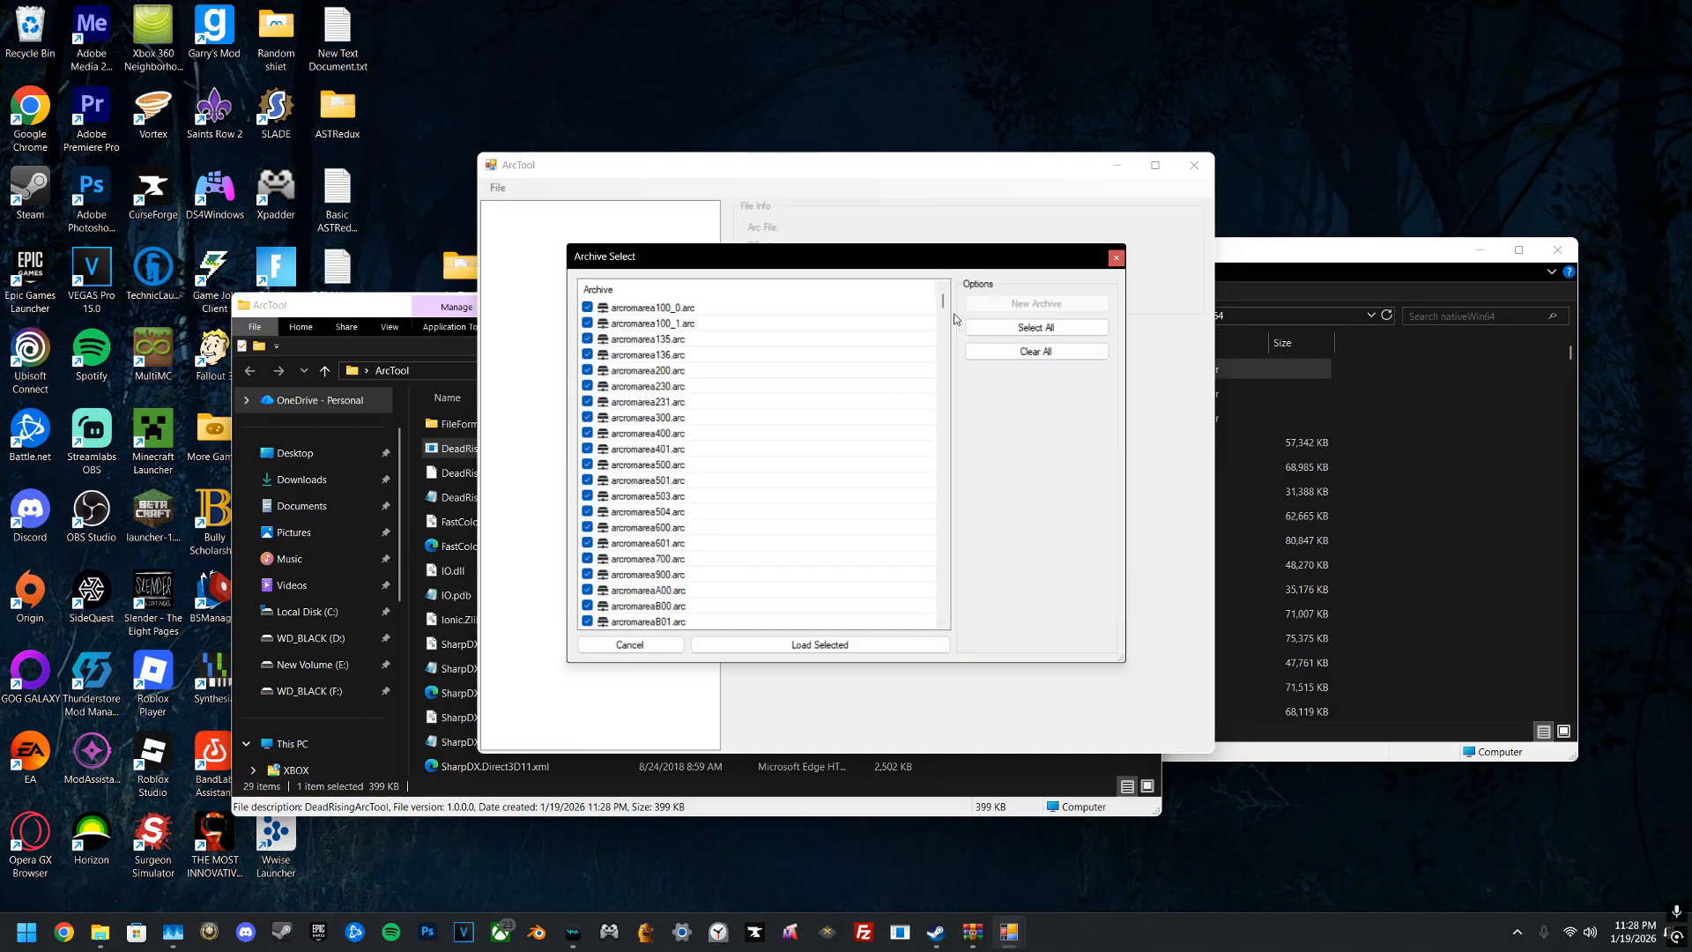
Step: Select all archives in the archive list, load them, and move the ArcTool window aside
scroll(684, 382, down, 7)
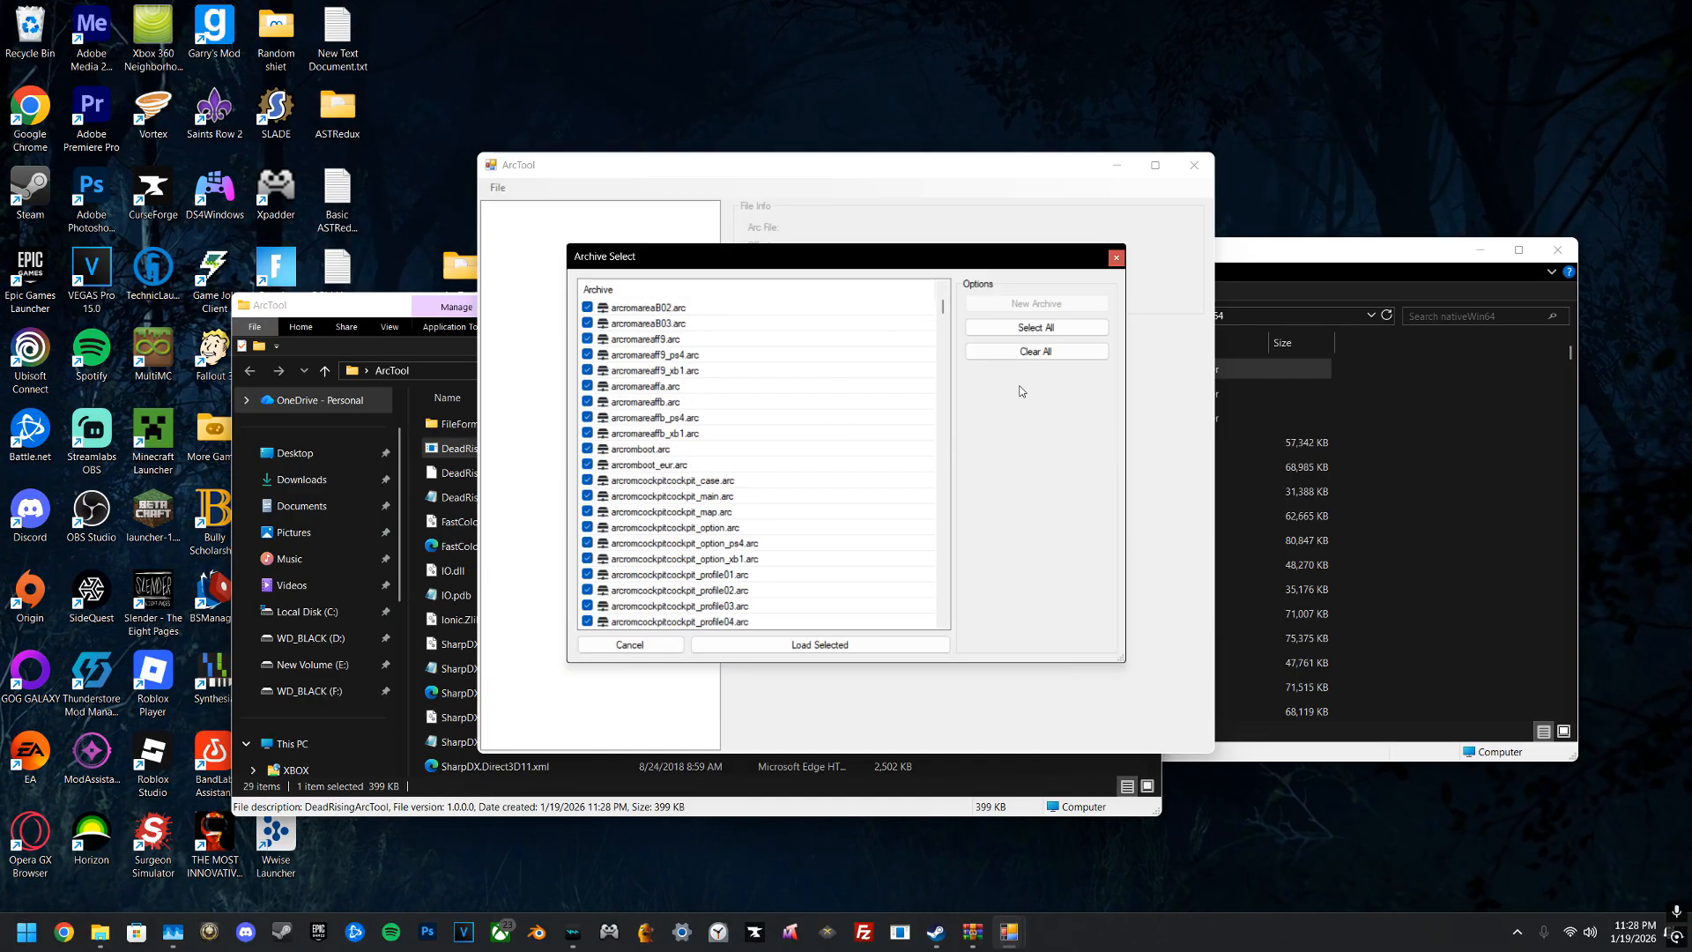
click(1002, 352)
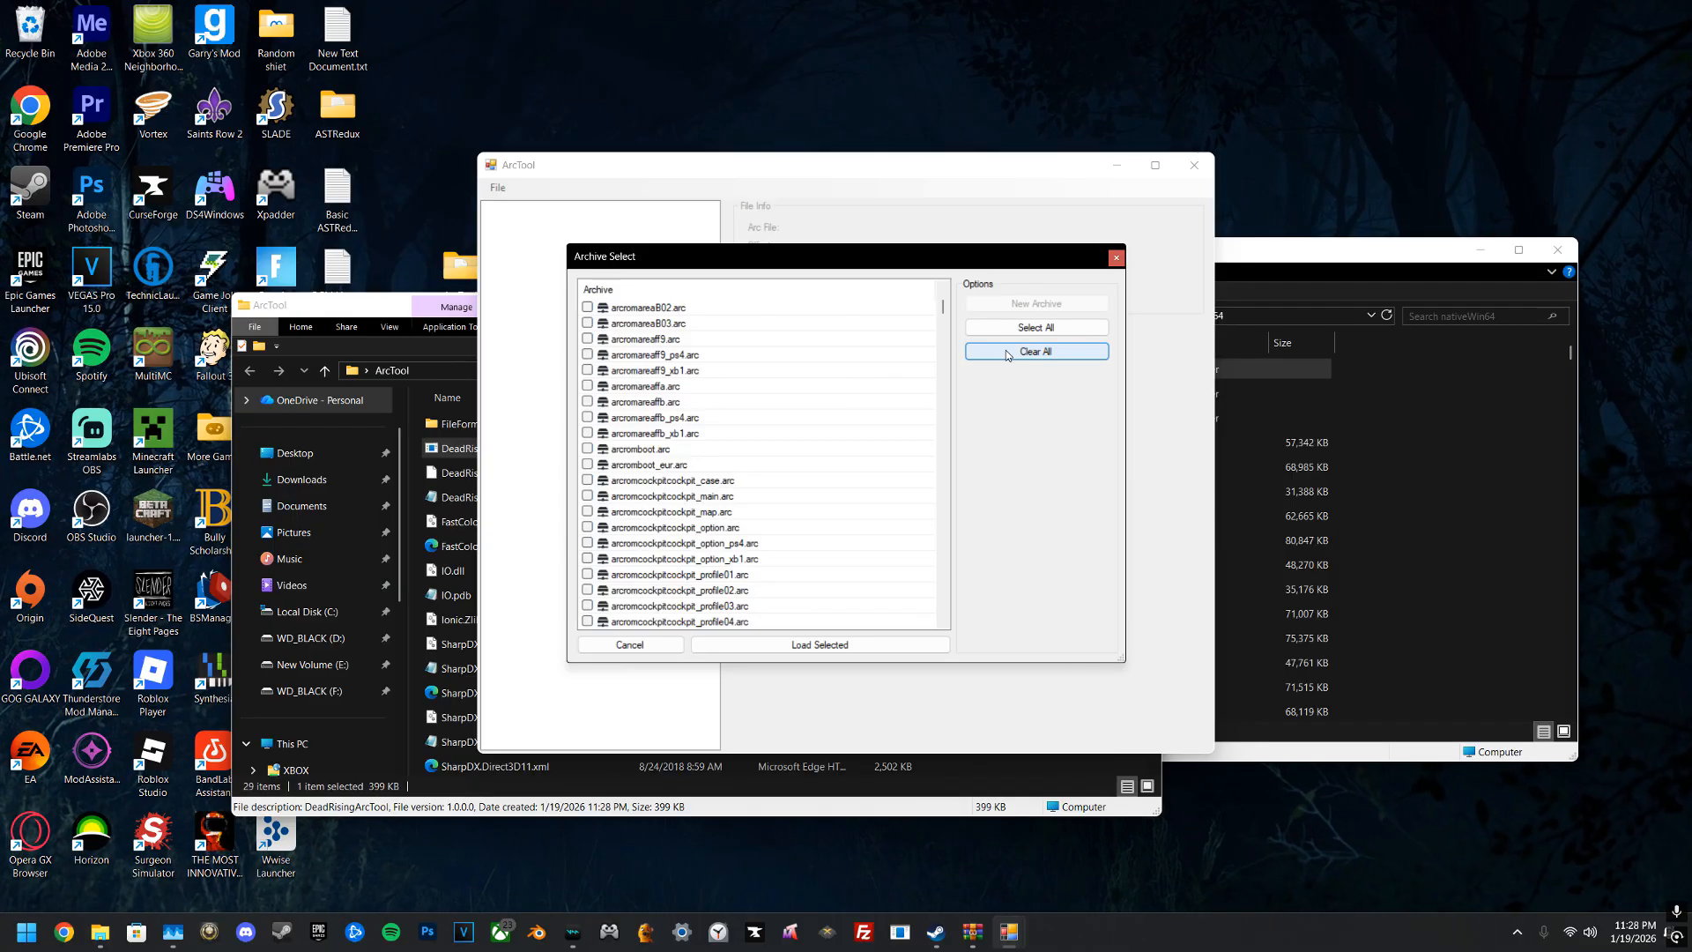
click(1036, 327)
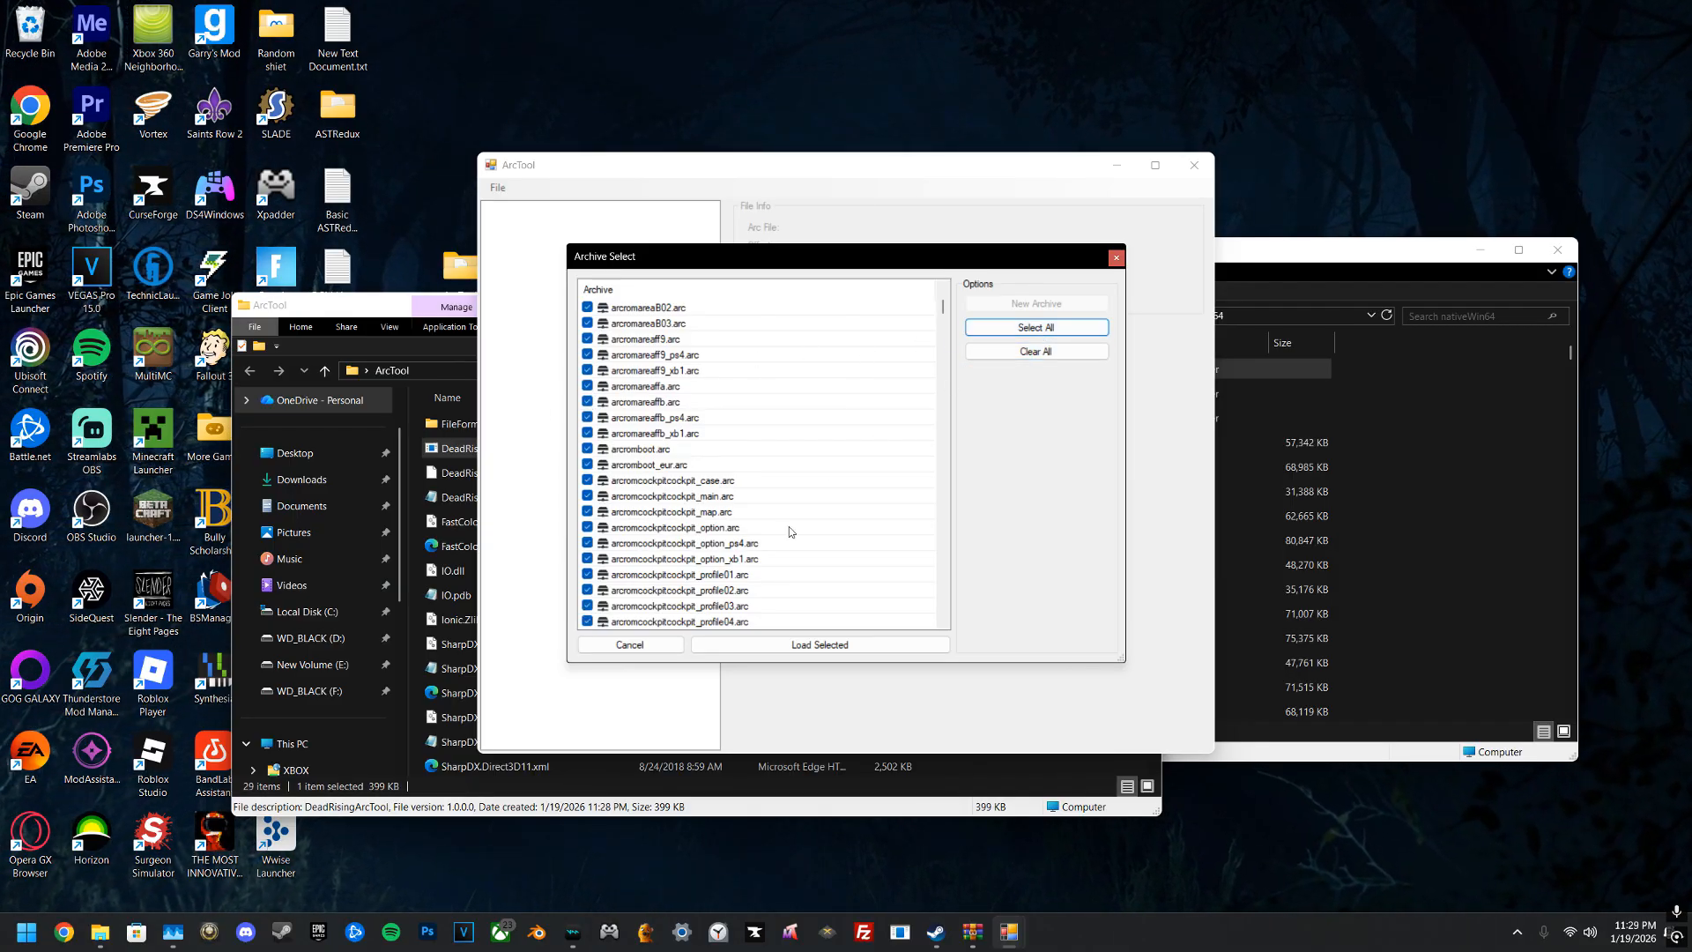
click(856, 646)
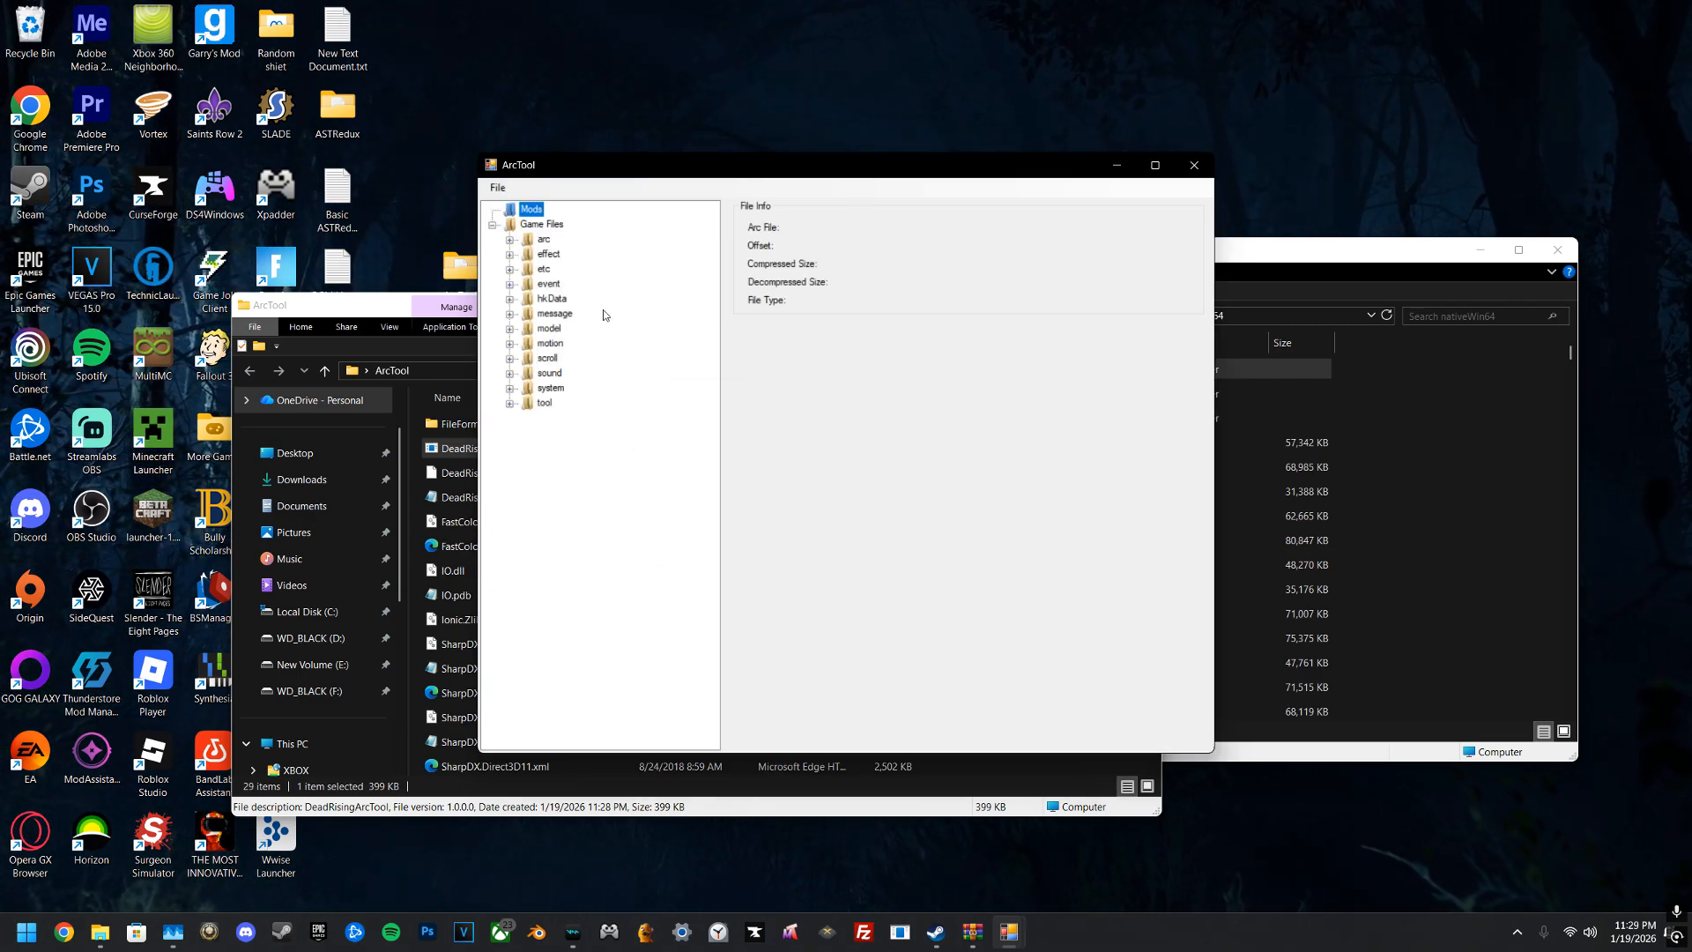
drag(765, 168, 994, 157)
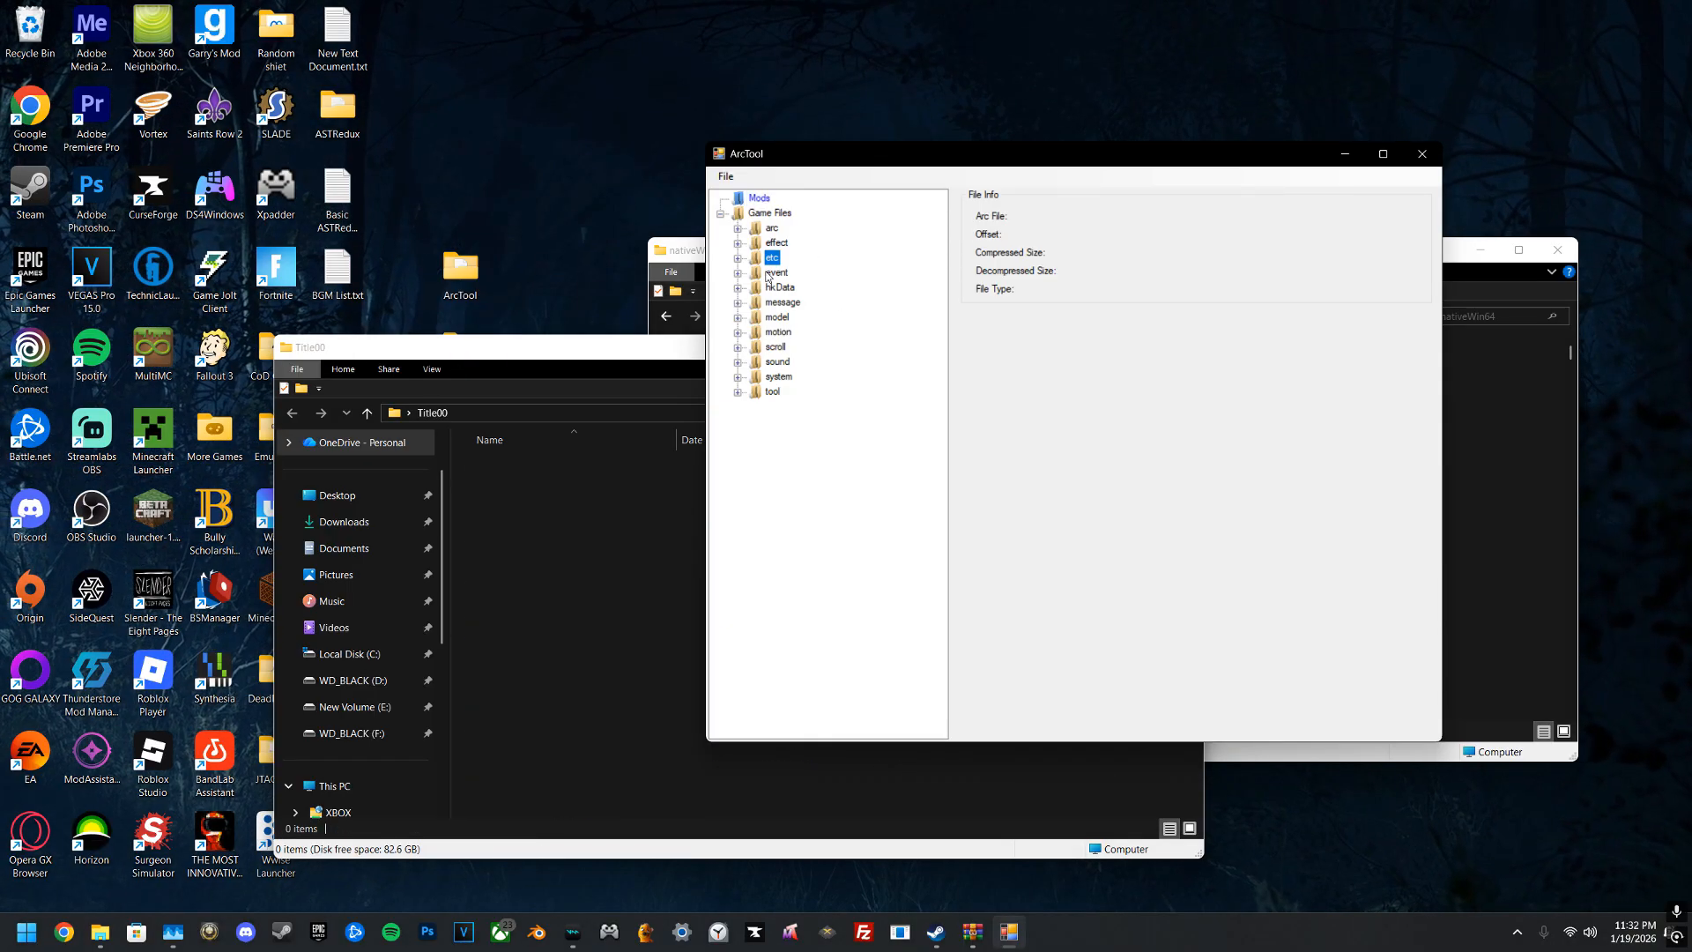
Step: Preview title00.rTexture in the etc/title folder of the game files and collapse the etc folder
scroll(851, 489, down, 5)
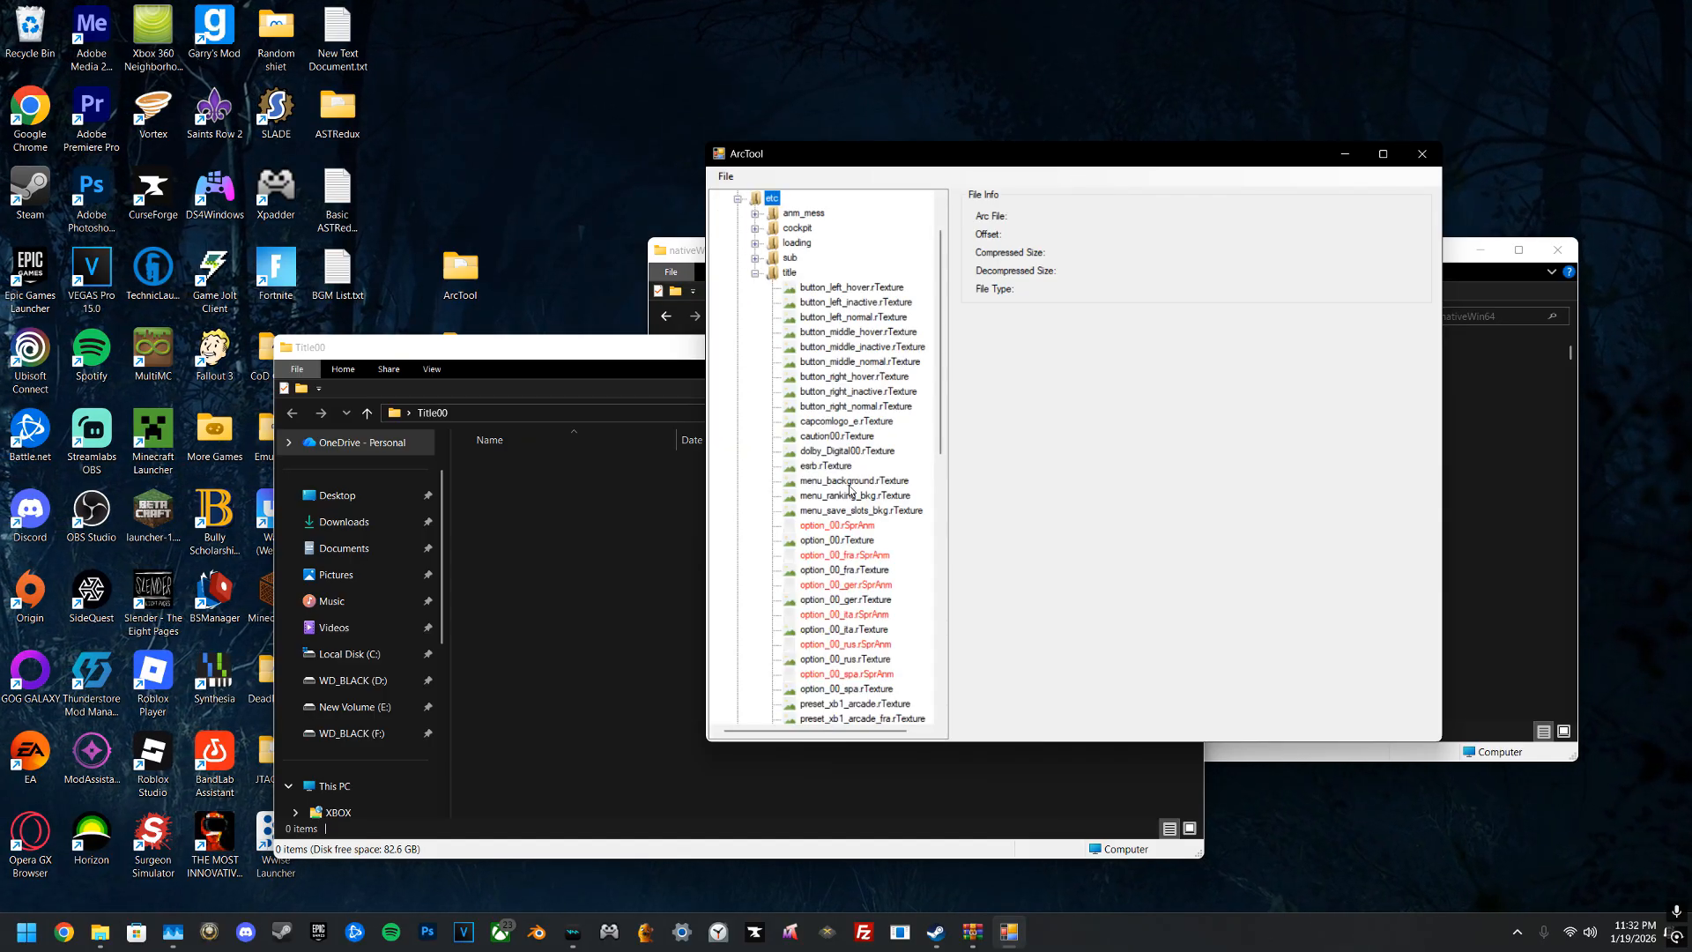
scroll(851, 489, down, 10)
click(829, 555)
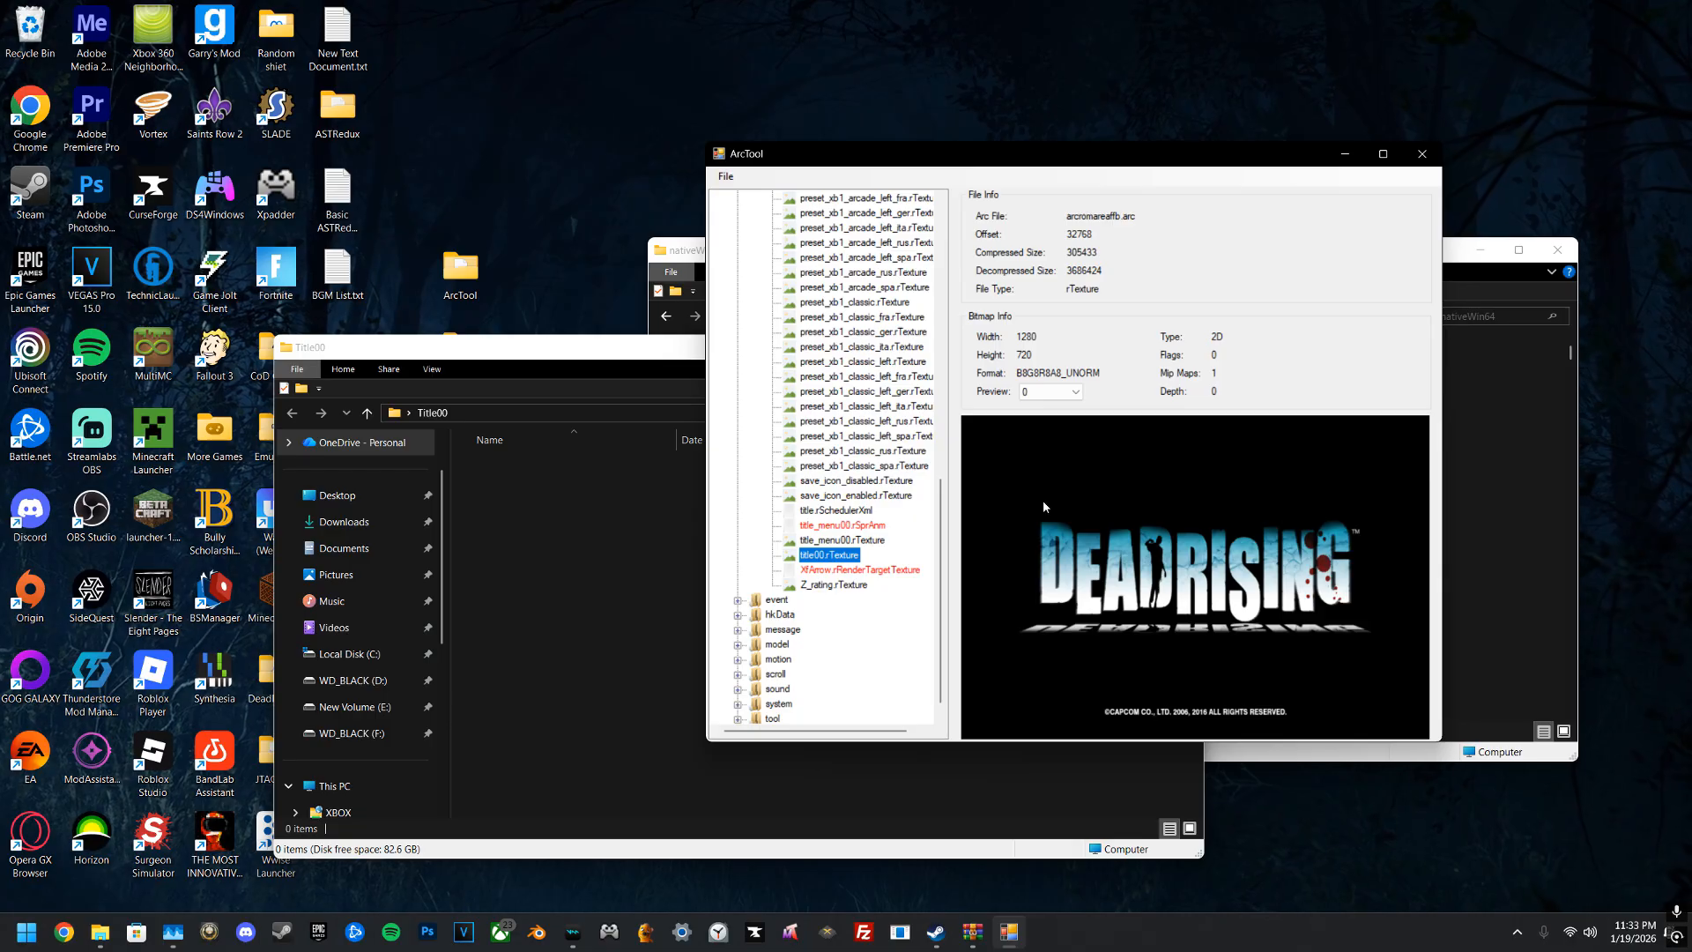
scroll(755, 336, up, 15)
click(755, 333)
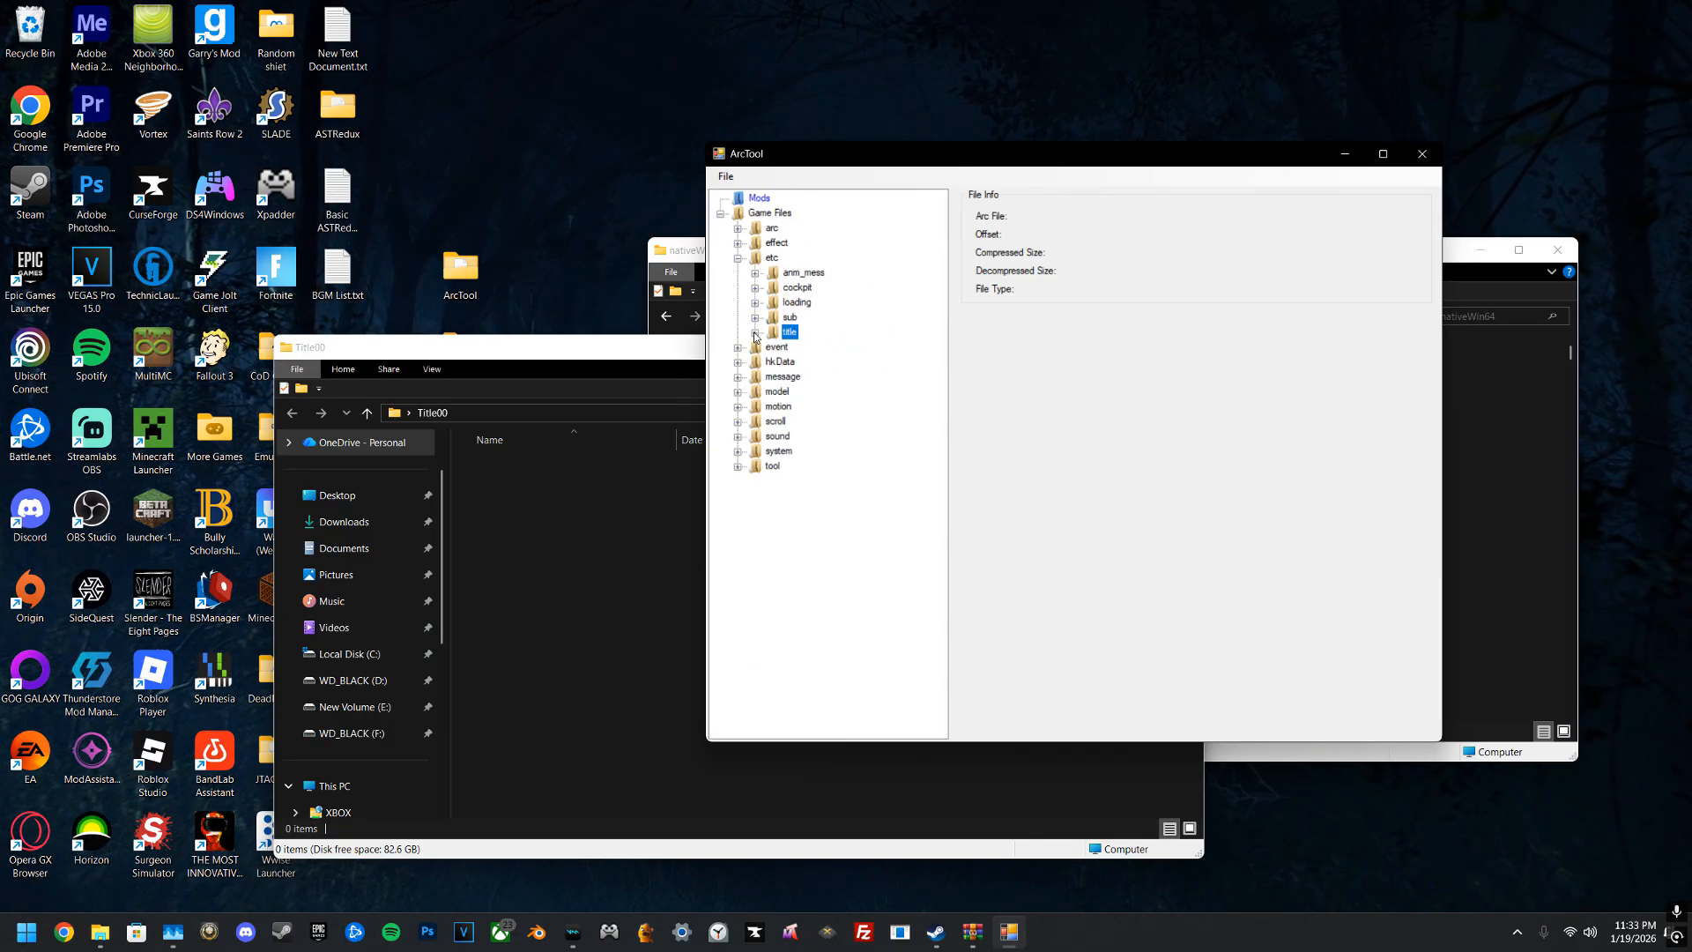
click(738, 259)
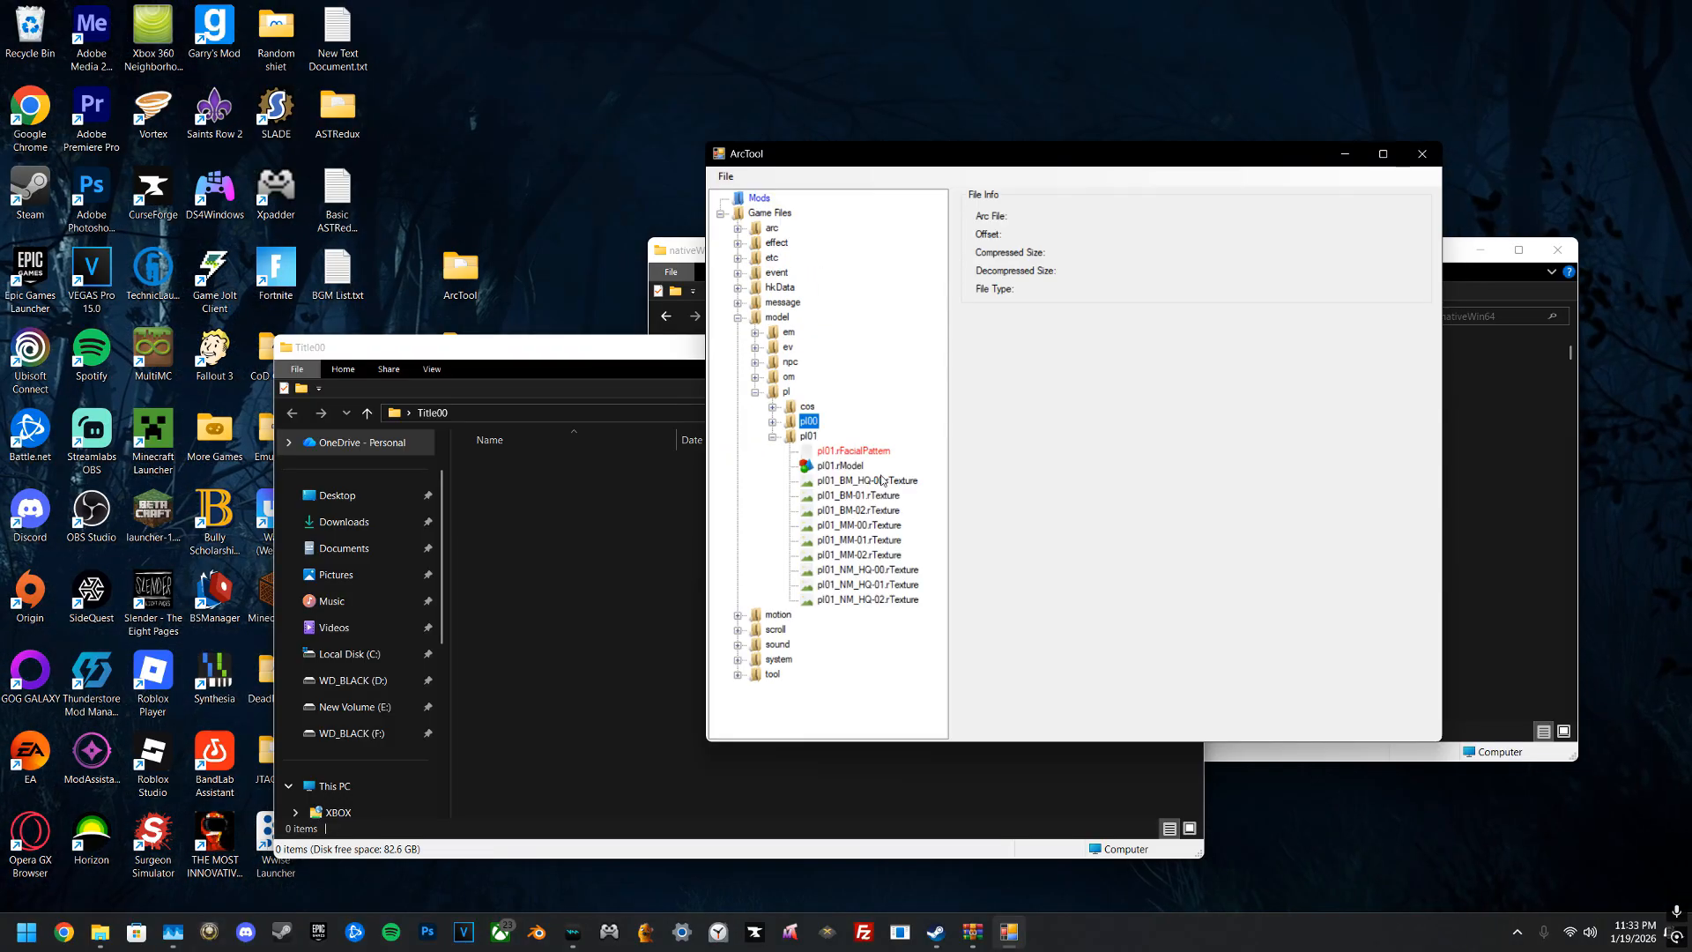
Step: Extract pl00_BM-00.rTexture from model/pl/pl00 into the Title00 folder on the desktop
click(772, 436)
click(772, 421)
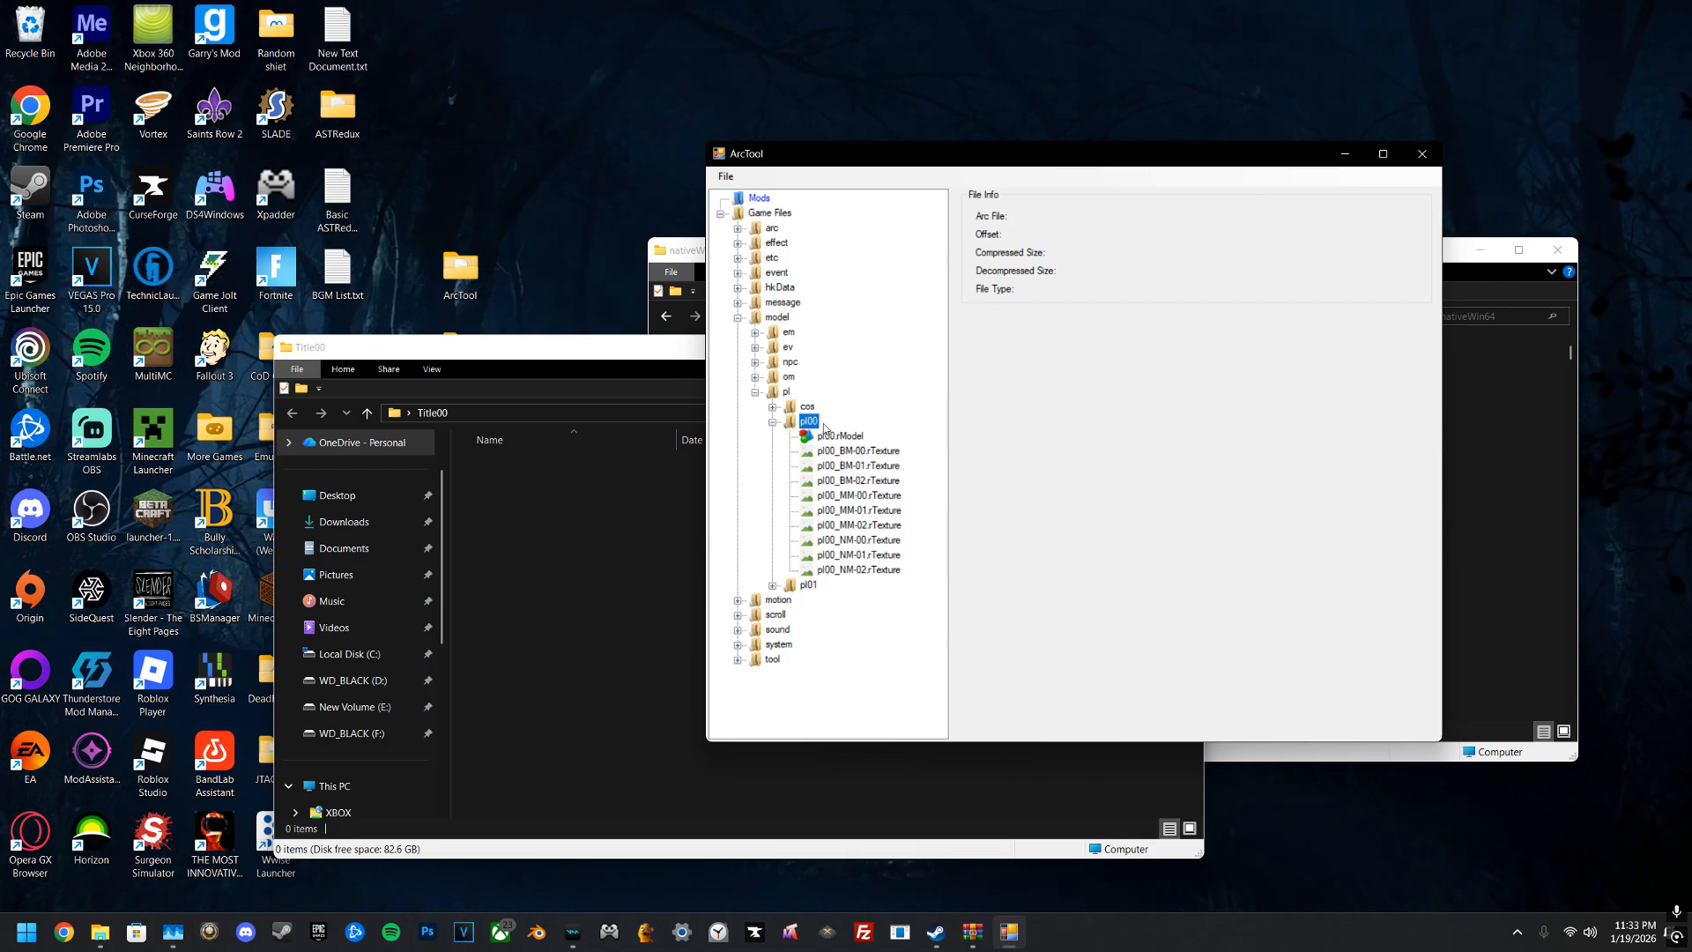
click(855, 451)
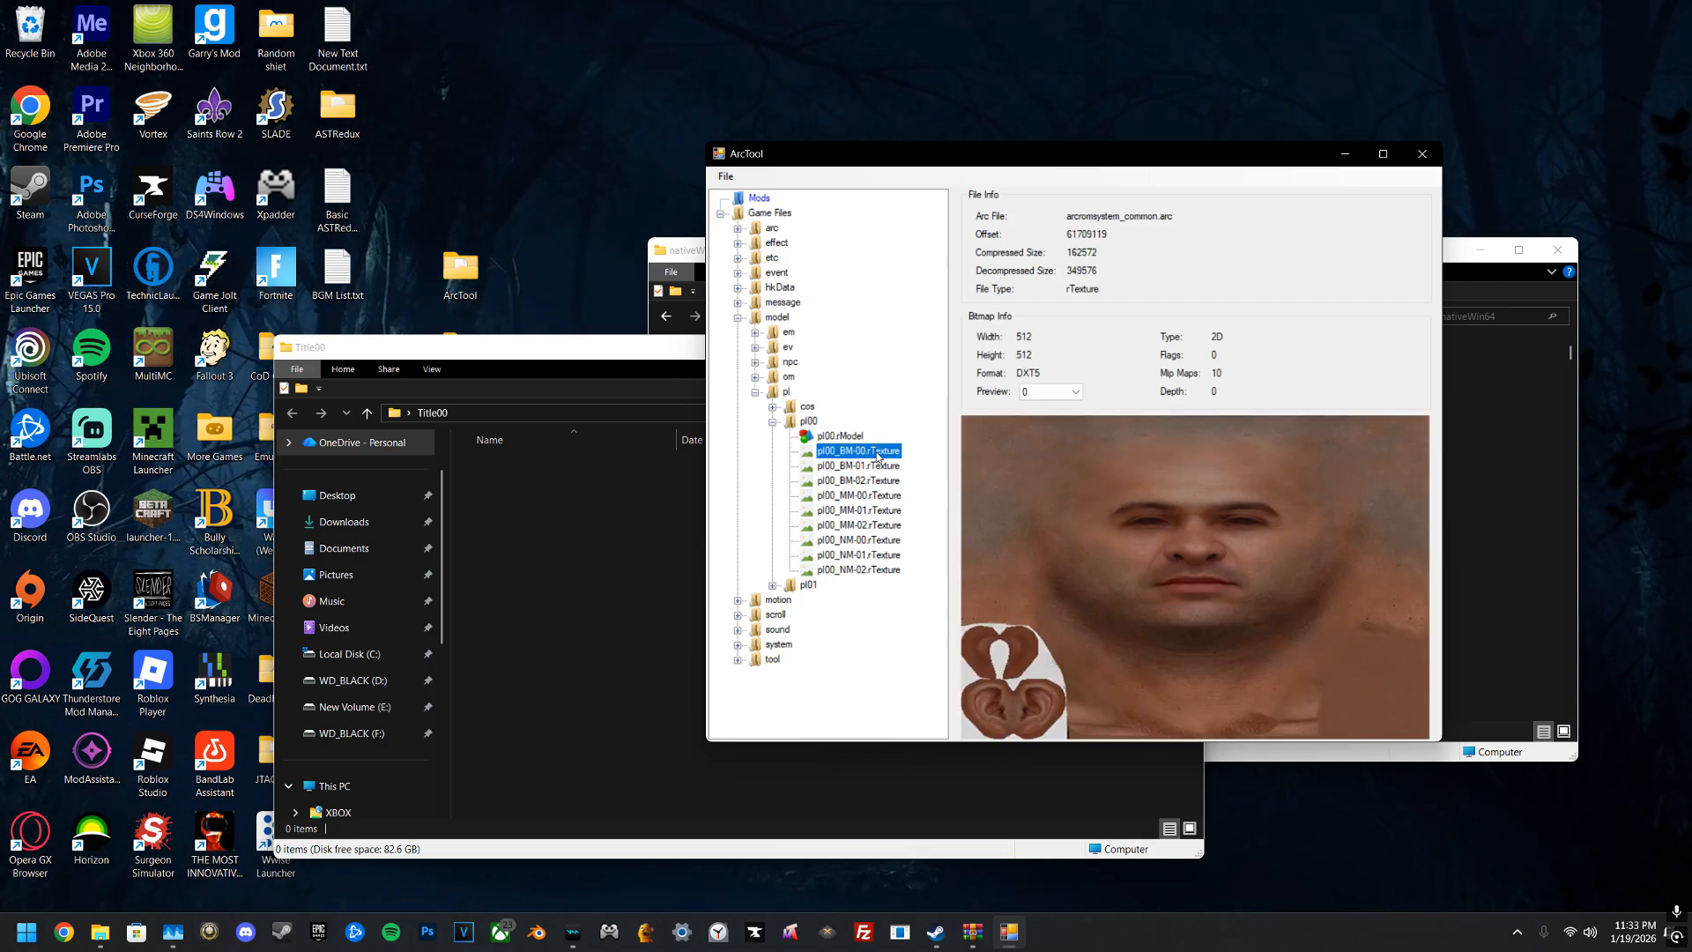
right_click(887, 451)
click(931, 480)
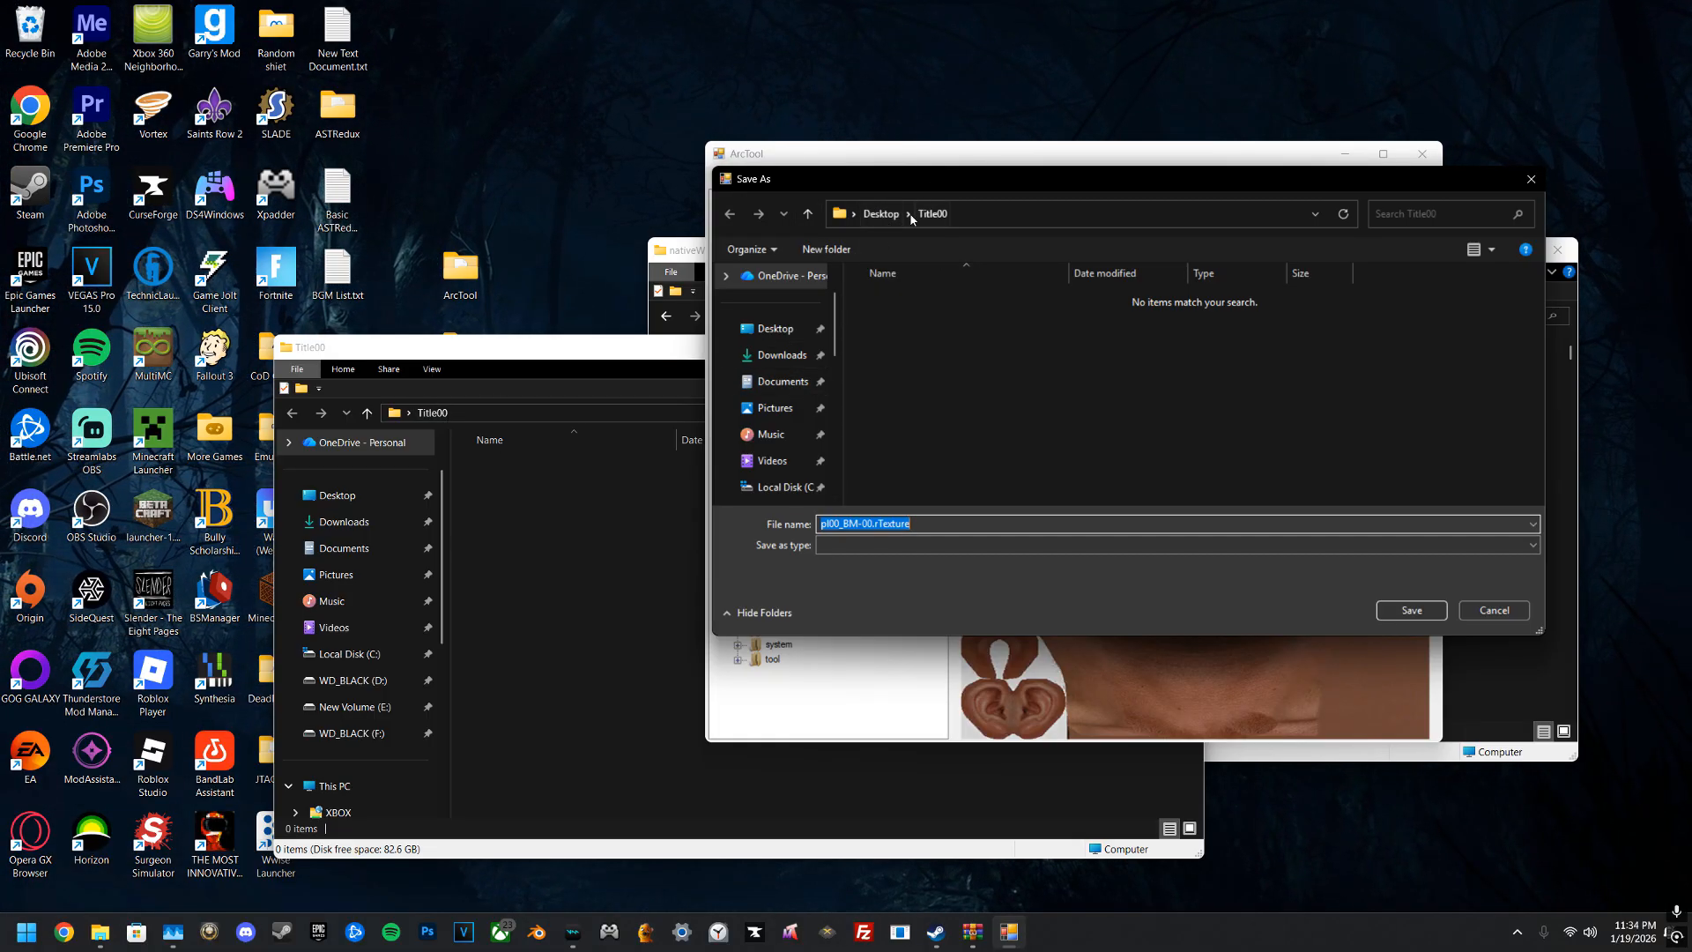
click(1412, 611)
click(866, 519)
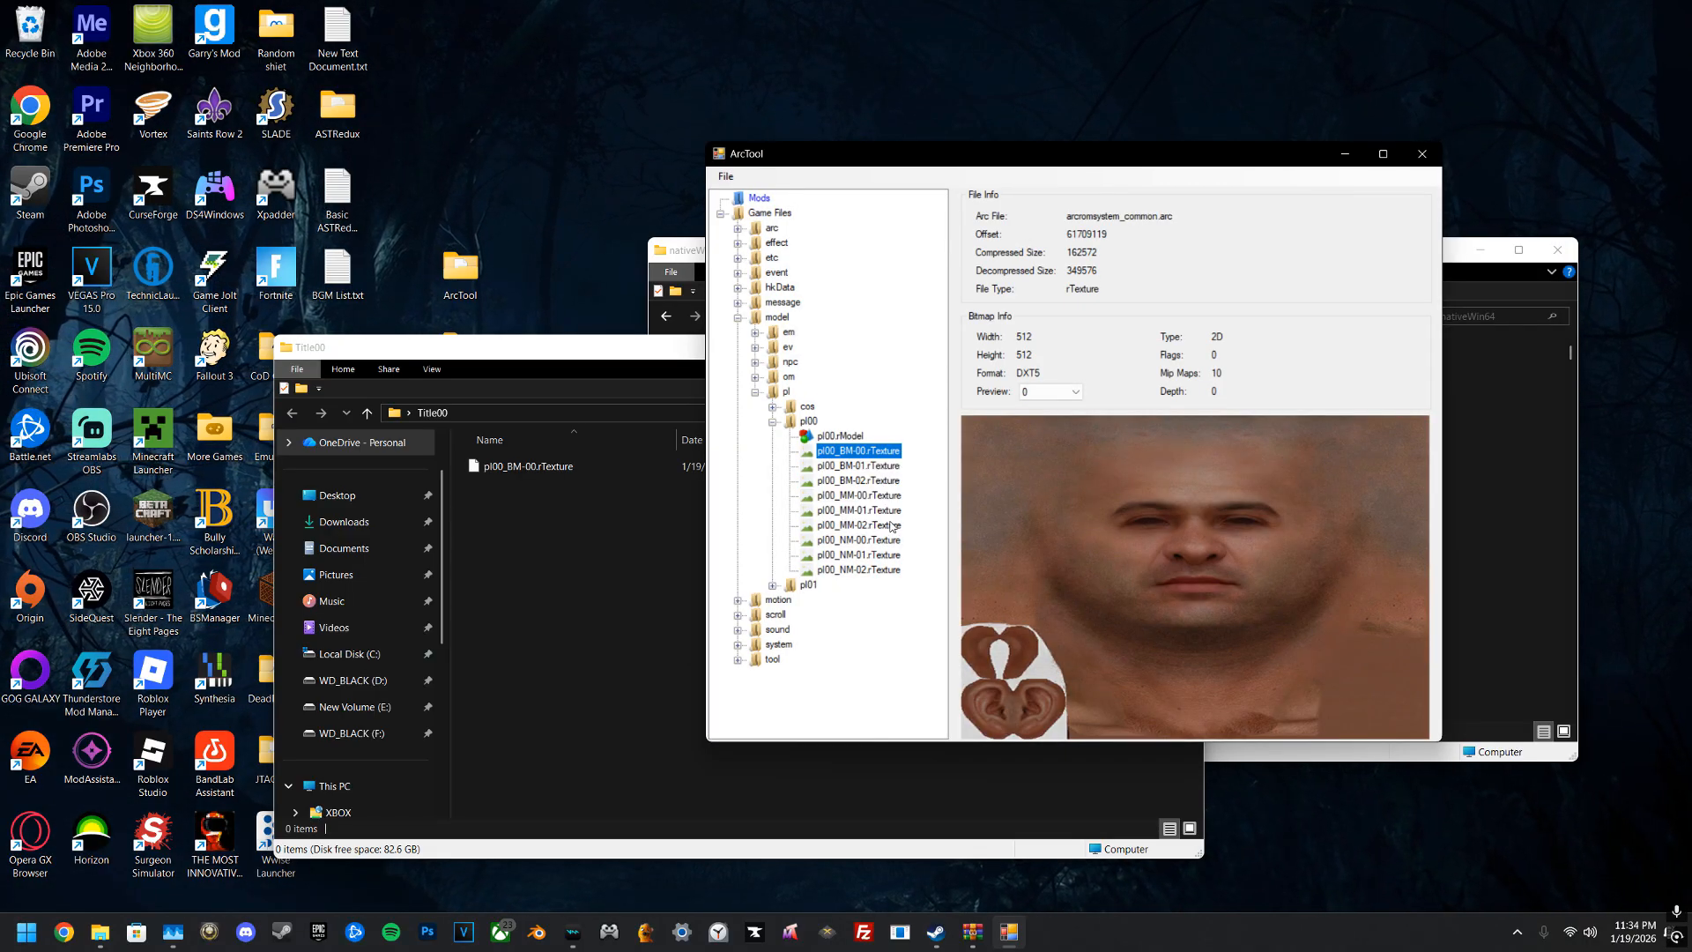
Step: Copy D3DR 1.8 [PC].exe from the open D3DR 1.8 [PC].zip archive into the Title00 folder
click(536, 467)
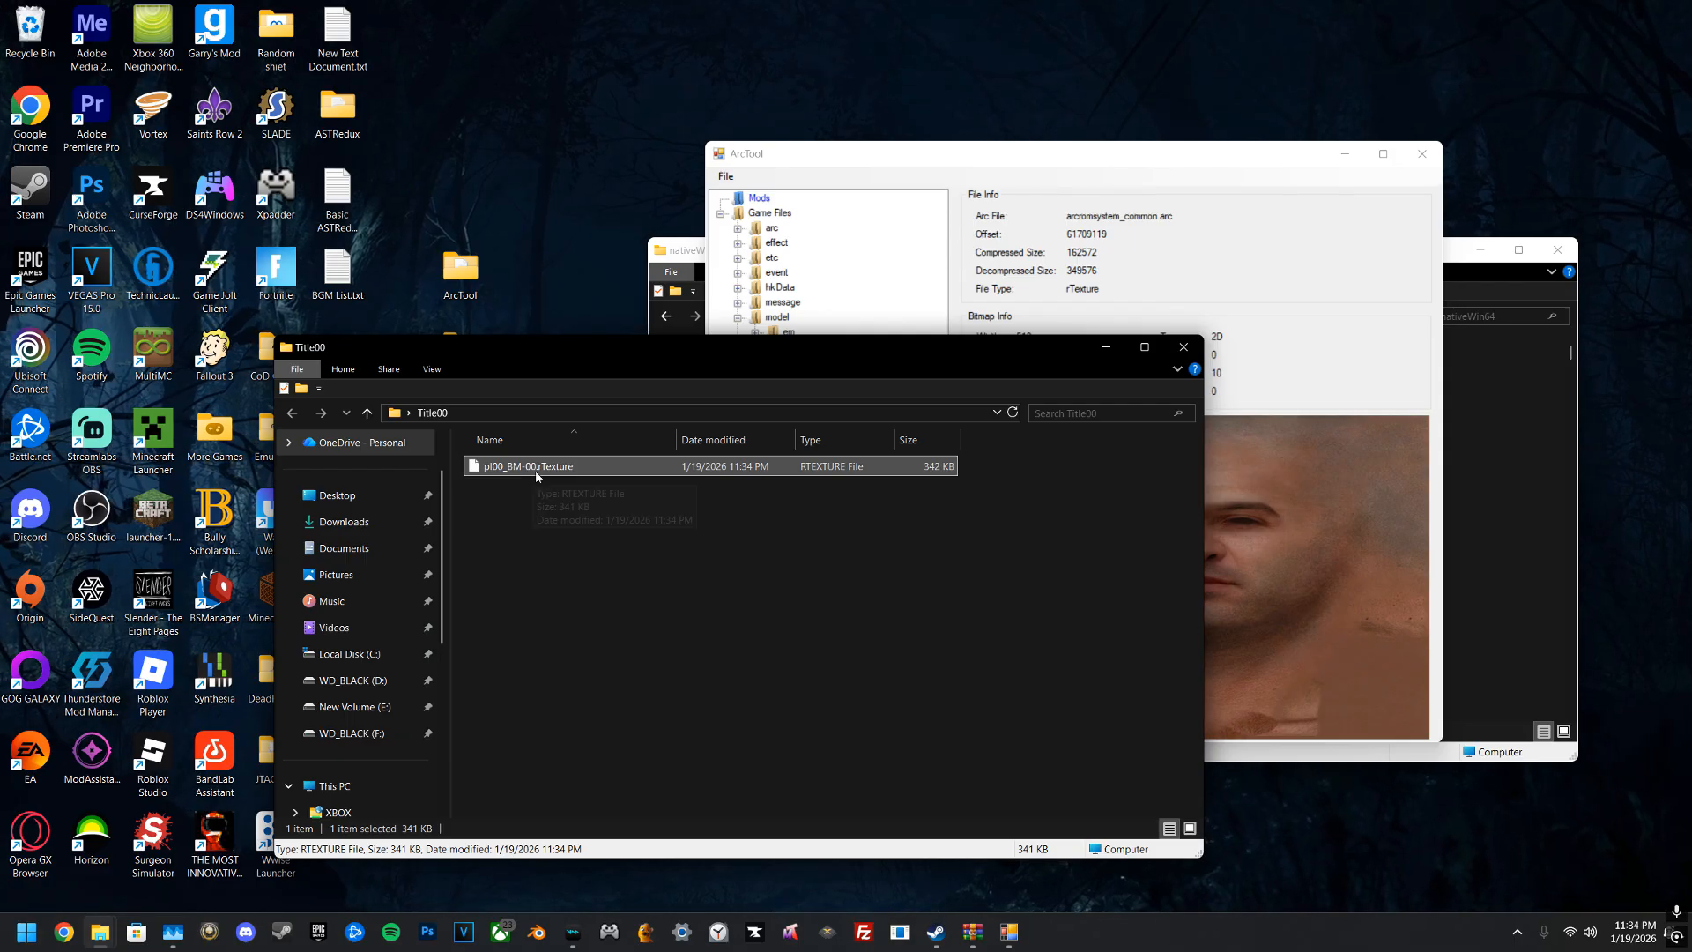
mouse_move(969, 944)
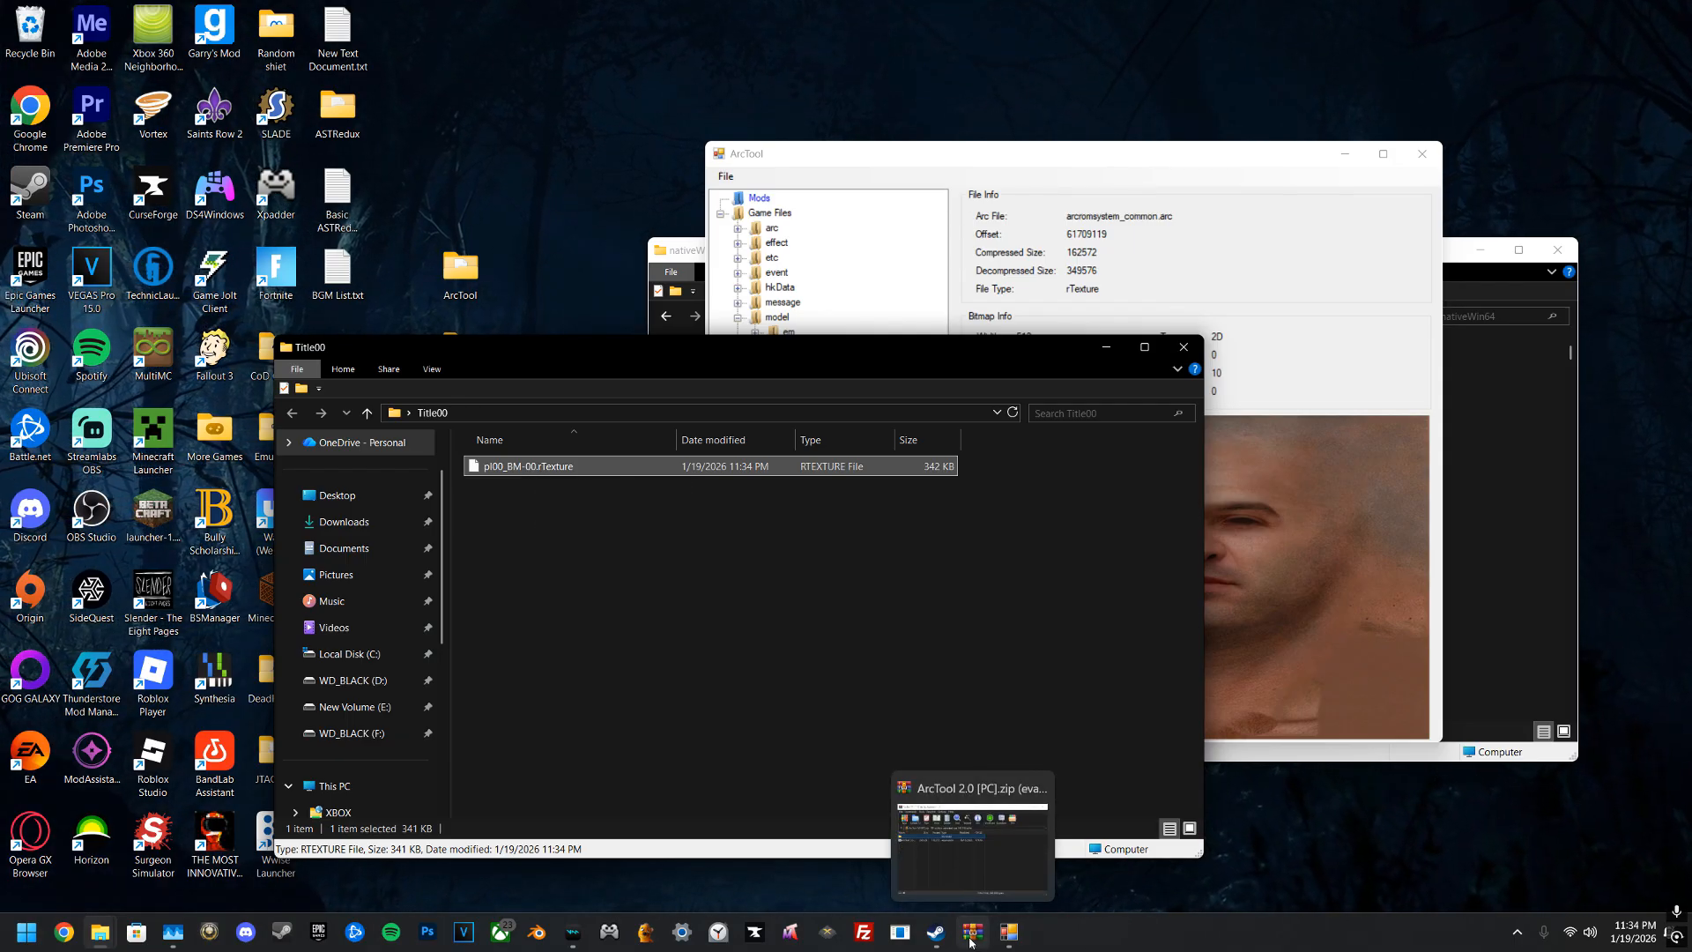
click(1550, 553)
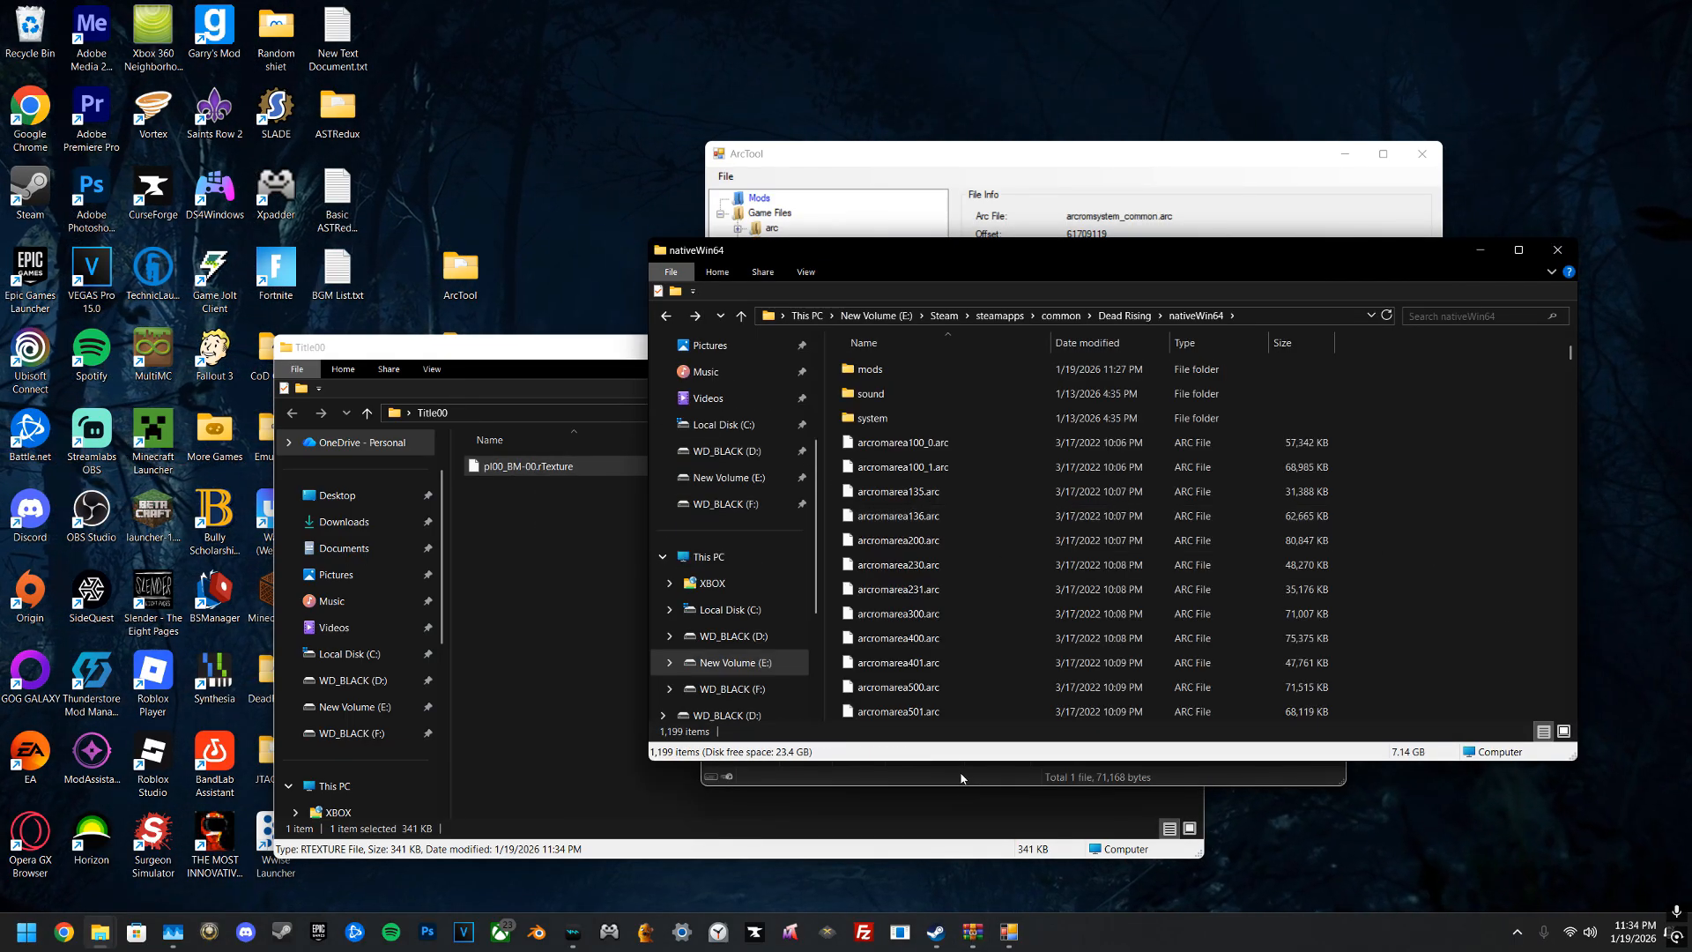
click(961, 777)
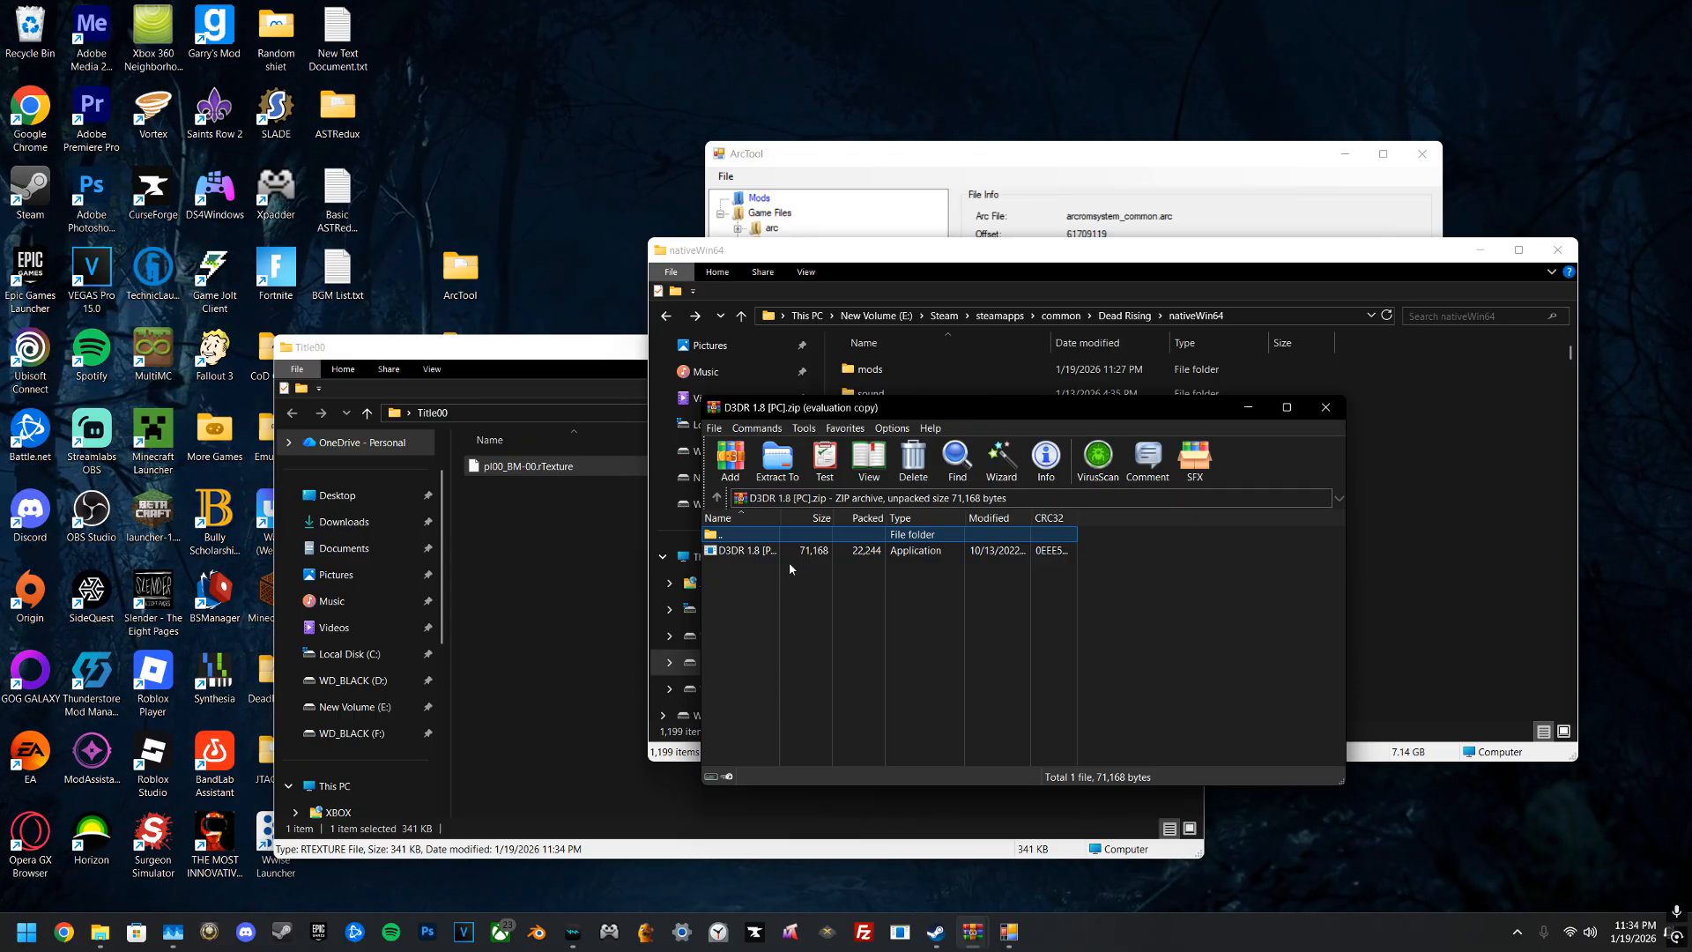
drag(769, 557, 564, 551)
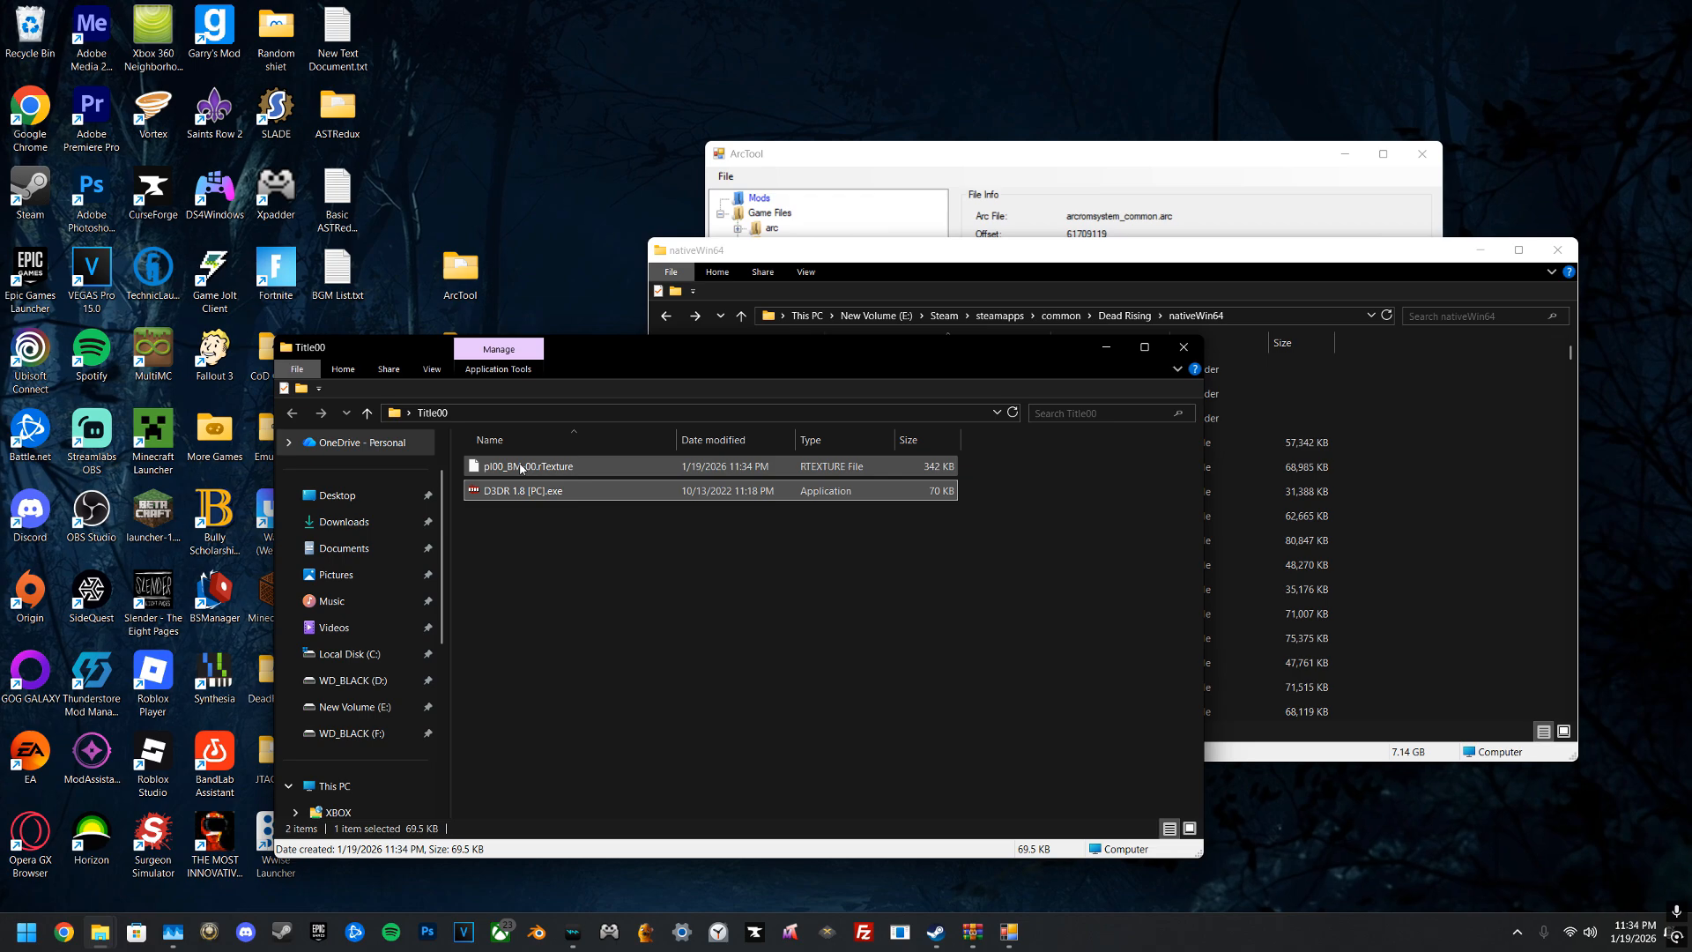
Step: Convert pl00_BM-00.rTexture to DDS by opening it with D3DR 1.8 [PC].exe and allowing the program to run
drag(523, 470, 583, 495)
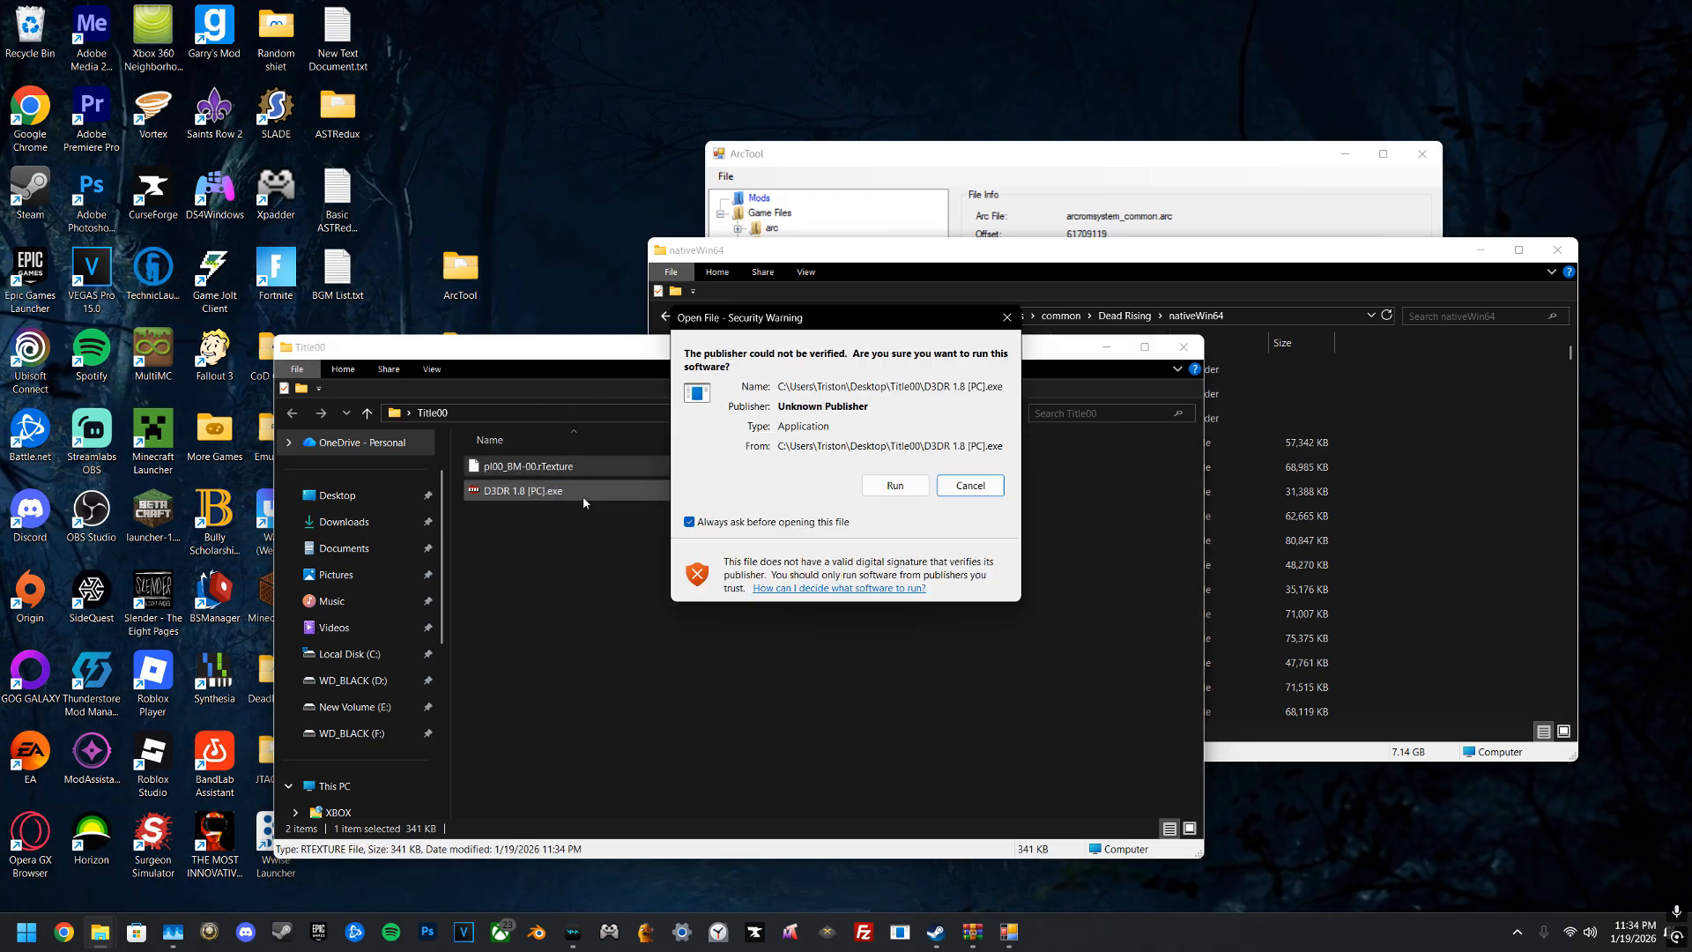
click(926, 493)
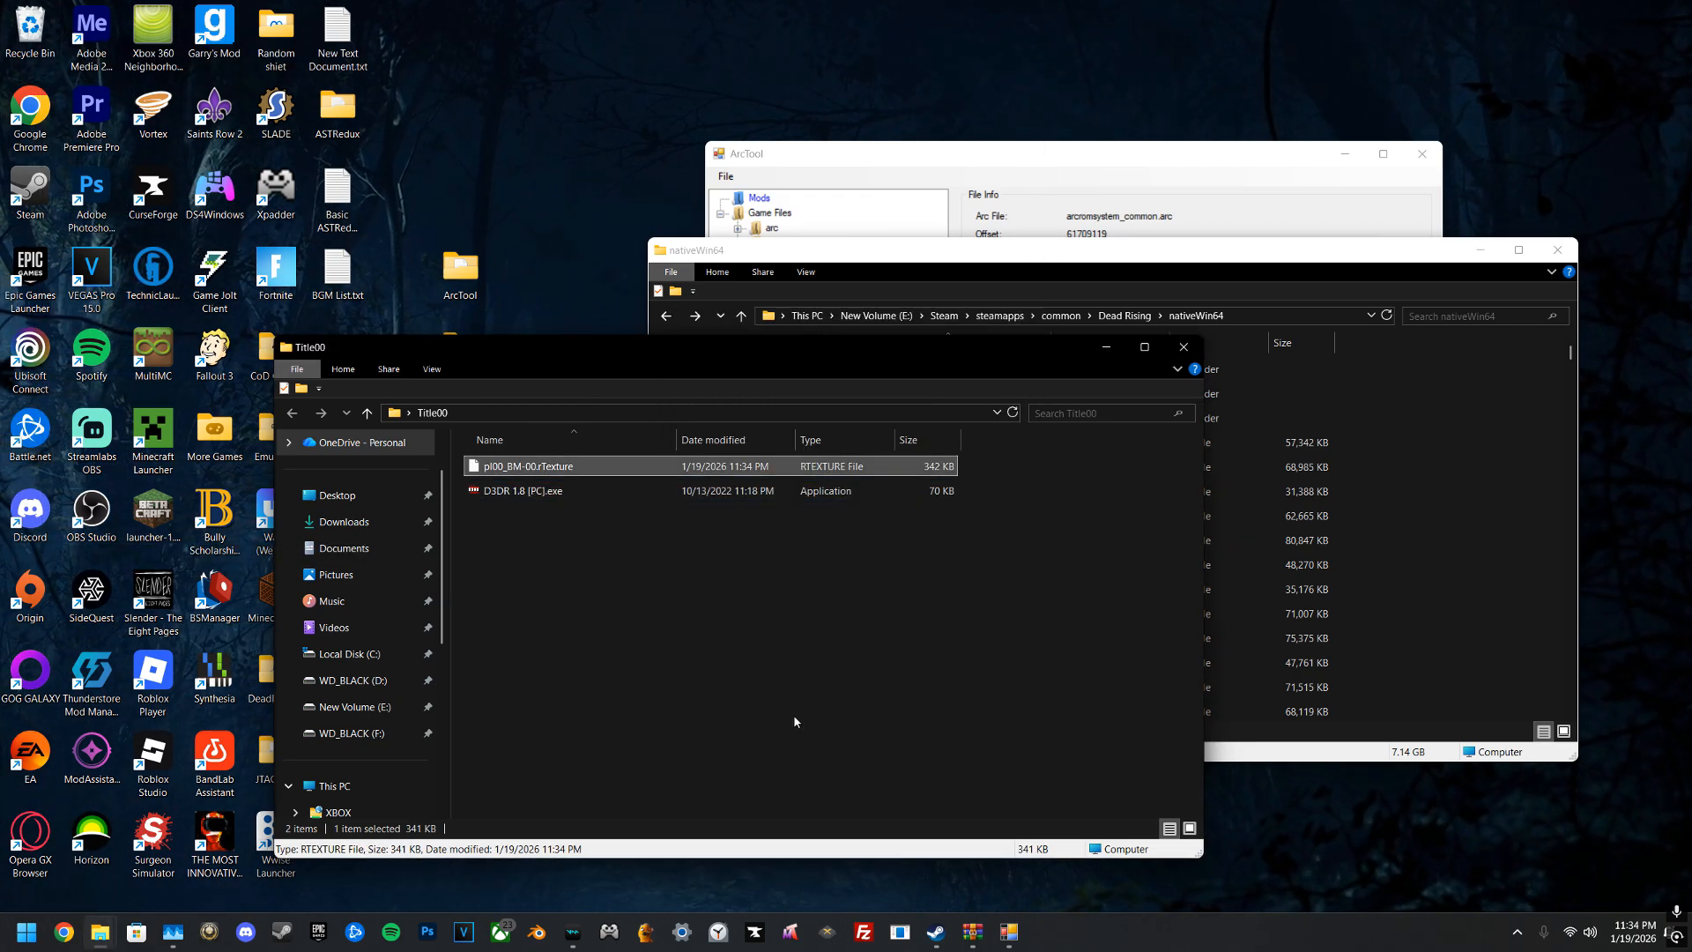
click(561, 491)
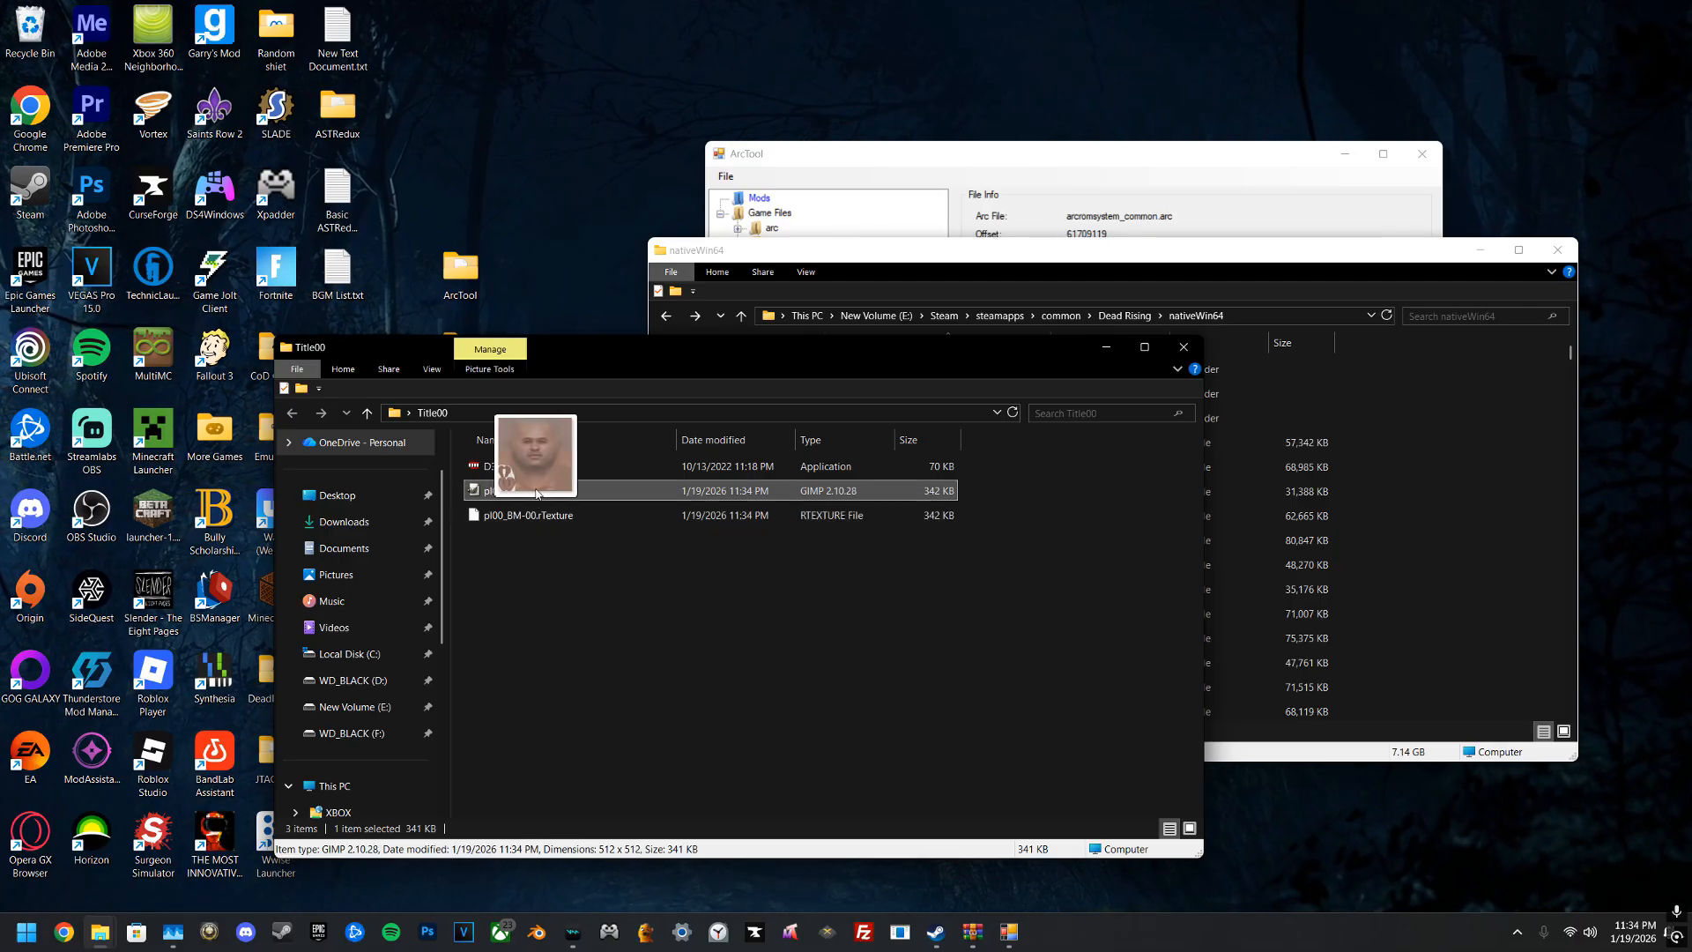
Step: Open pl00_BM-00.dds in GIMP and delete all mipmap layers, keeping only the main surface layer
double_click(557, 494)
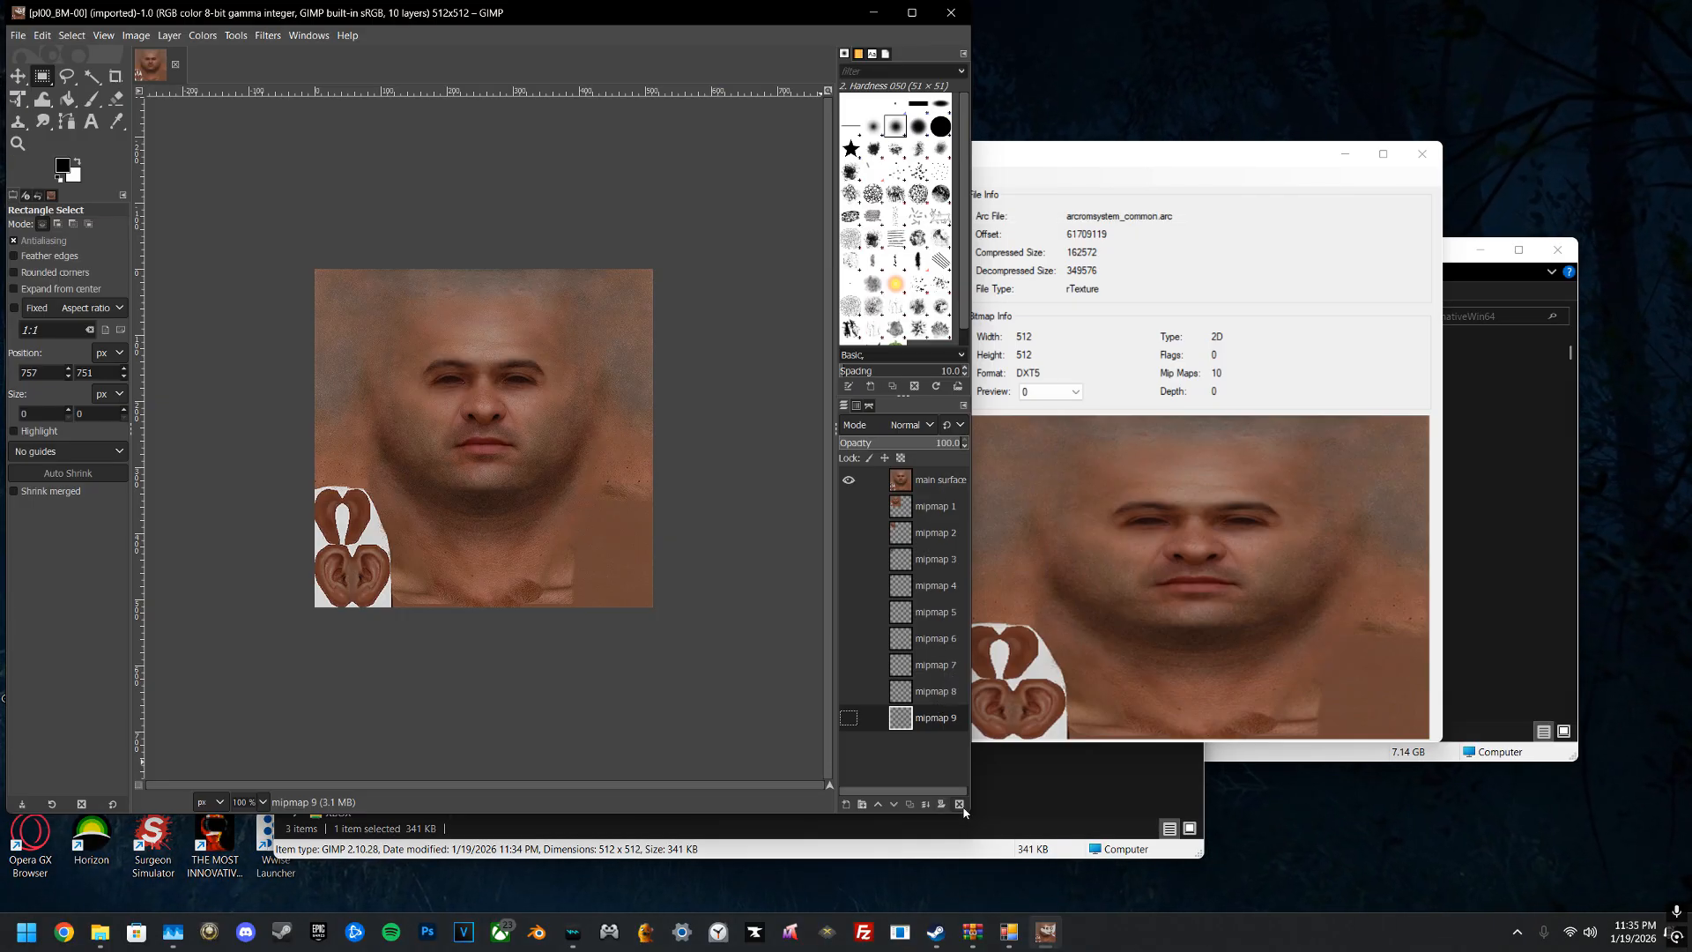
click(960, 805)
click(961, 805)
click(961, 805)
click(961, 806)
click(961, 806)
click(961, 805)
click(961, 806)
double_click(961, 806)
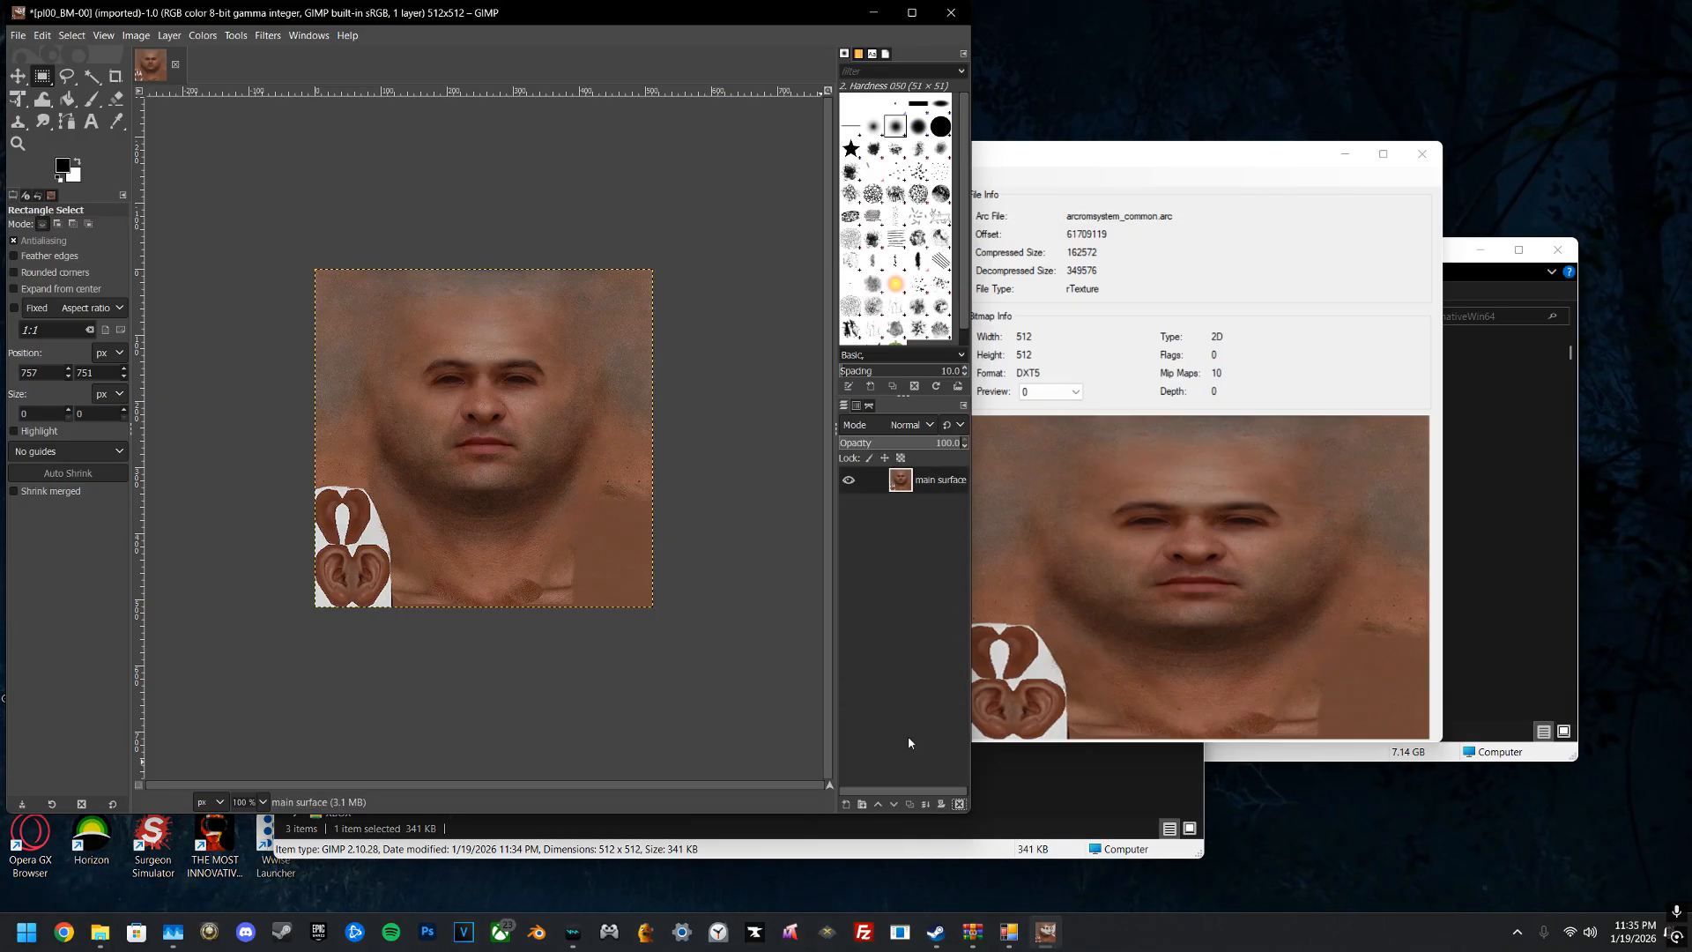
Step: Scribble one black and one red Paintbrush stroke across the face texture with brush size 16
click(92, 99)
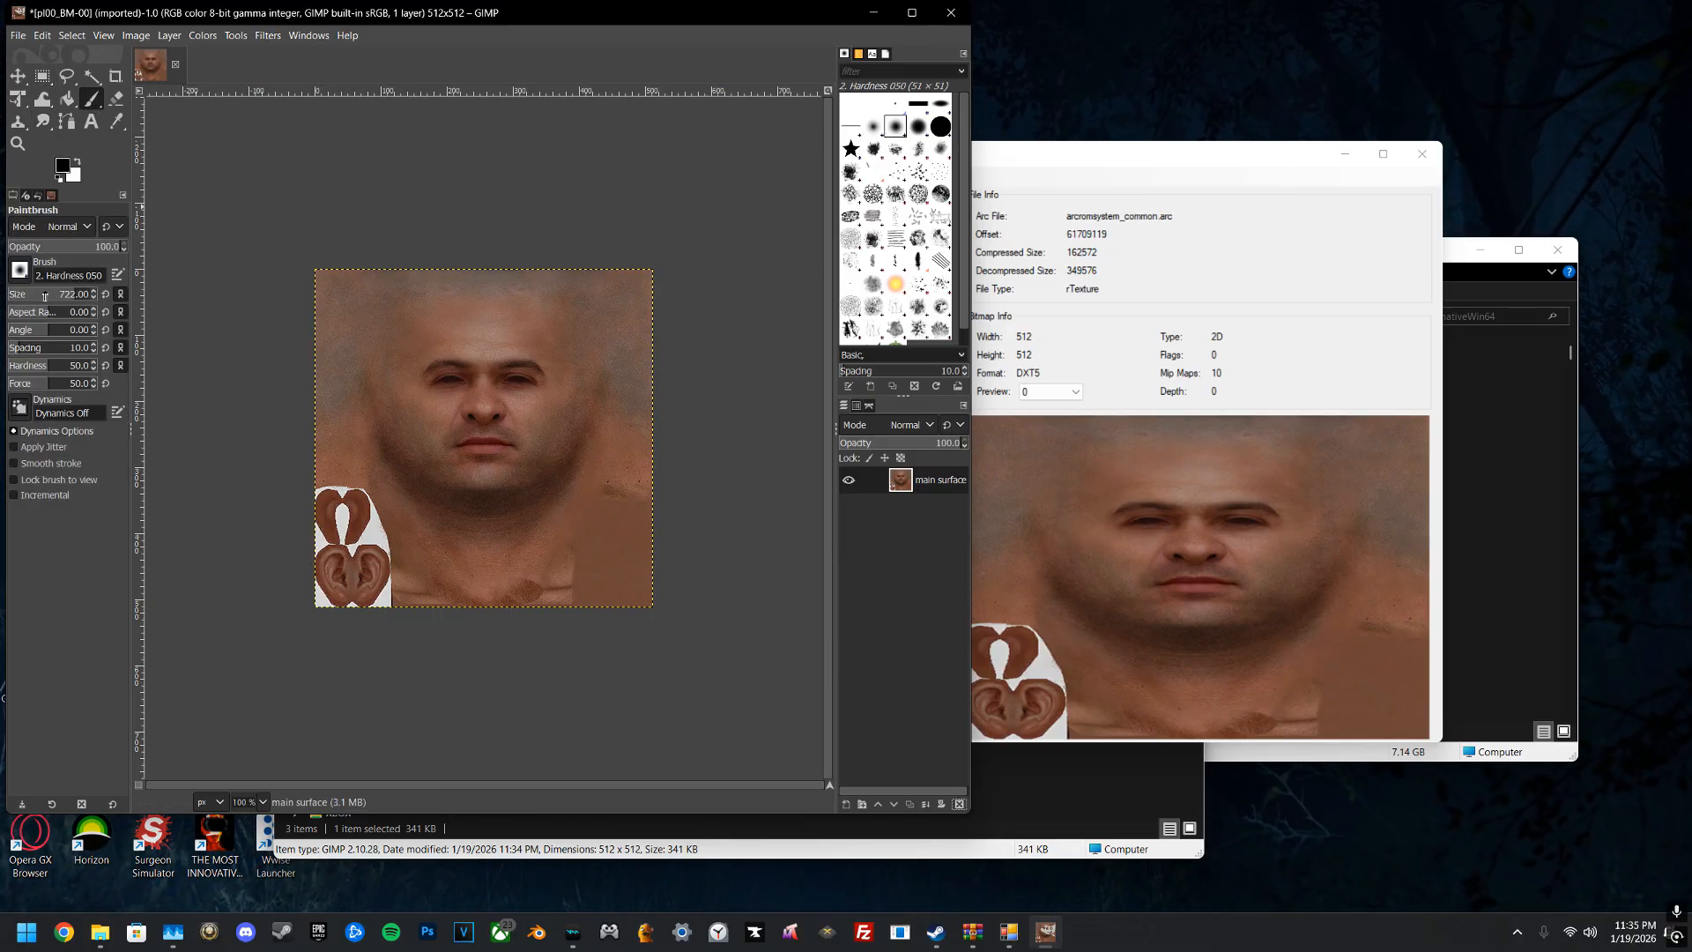
mouse_move(456, 310)
mouse_down()
mouse_move(388, 467)
mouse_move(650, 496)
mouse_move(446, 331)
mouse_up()
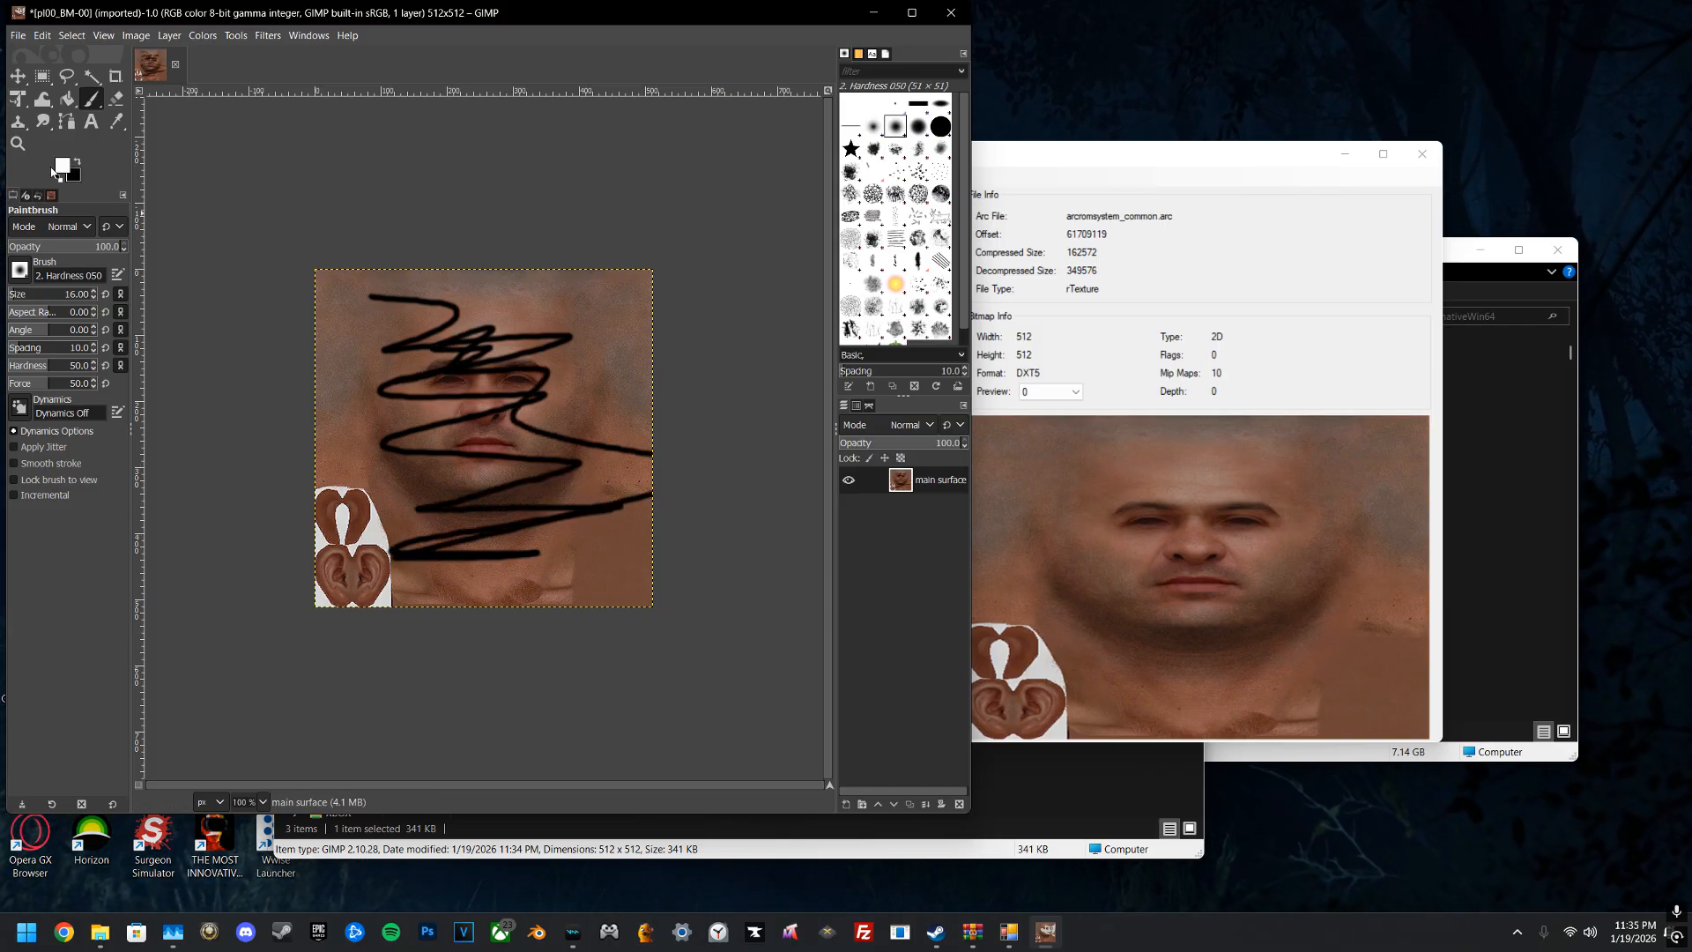
click(62, 169)
click(113, 100)
click(201, 300)
mouse_move(559, 300)
mouse_down()
mouse_move(464, 376)
mouse_move(370, 560)
mouse_move(537, 348)
mouse_up()
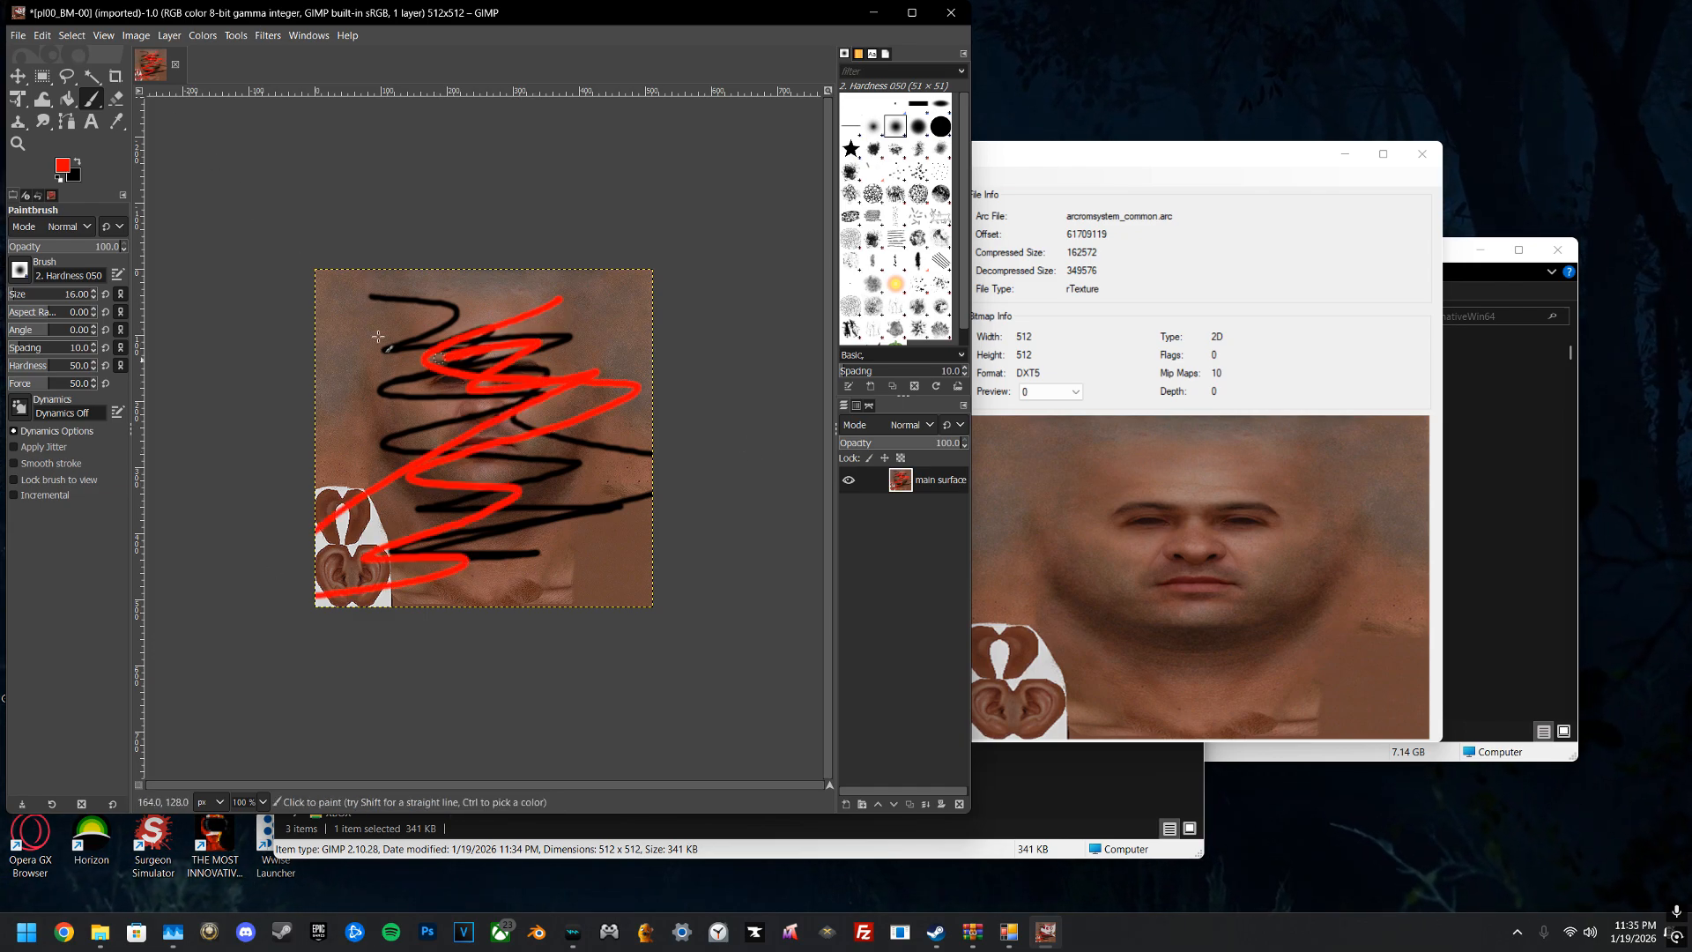
Step: Start exporting the edited image as pl00_BM-00.dds in the Title00 folder, replacing the existing file
click(17, 36)
click(103, 281)
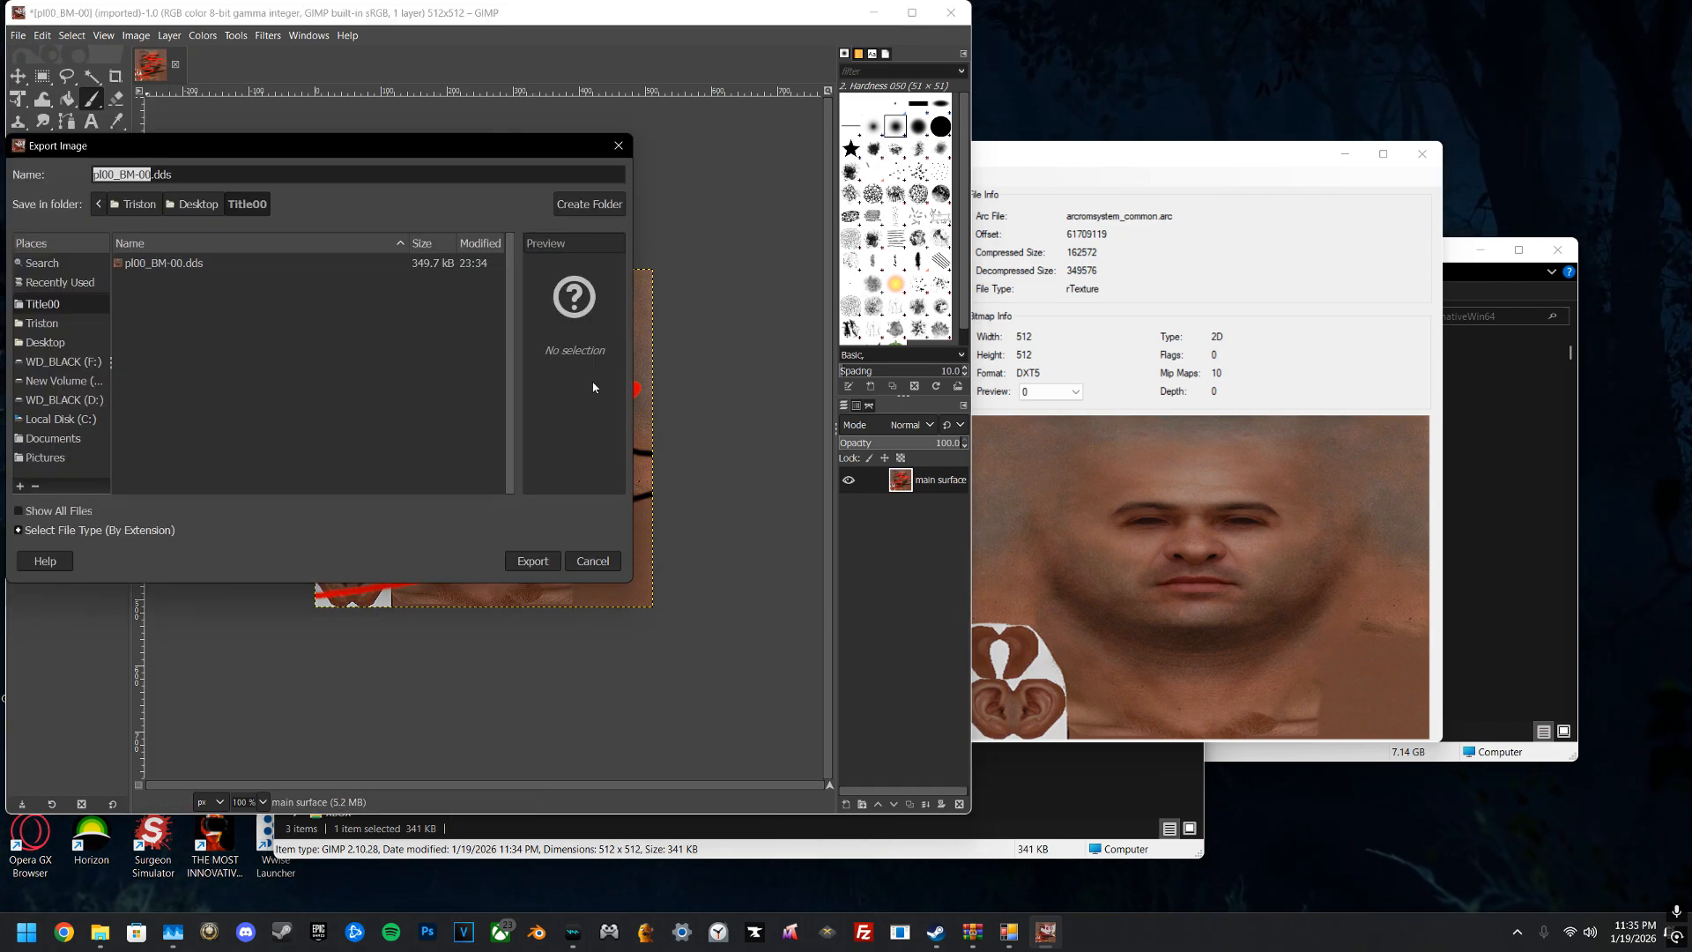
click(533, 561)
click(380, 433)
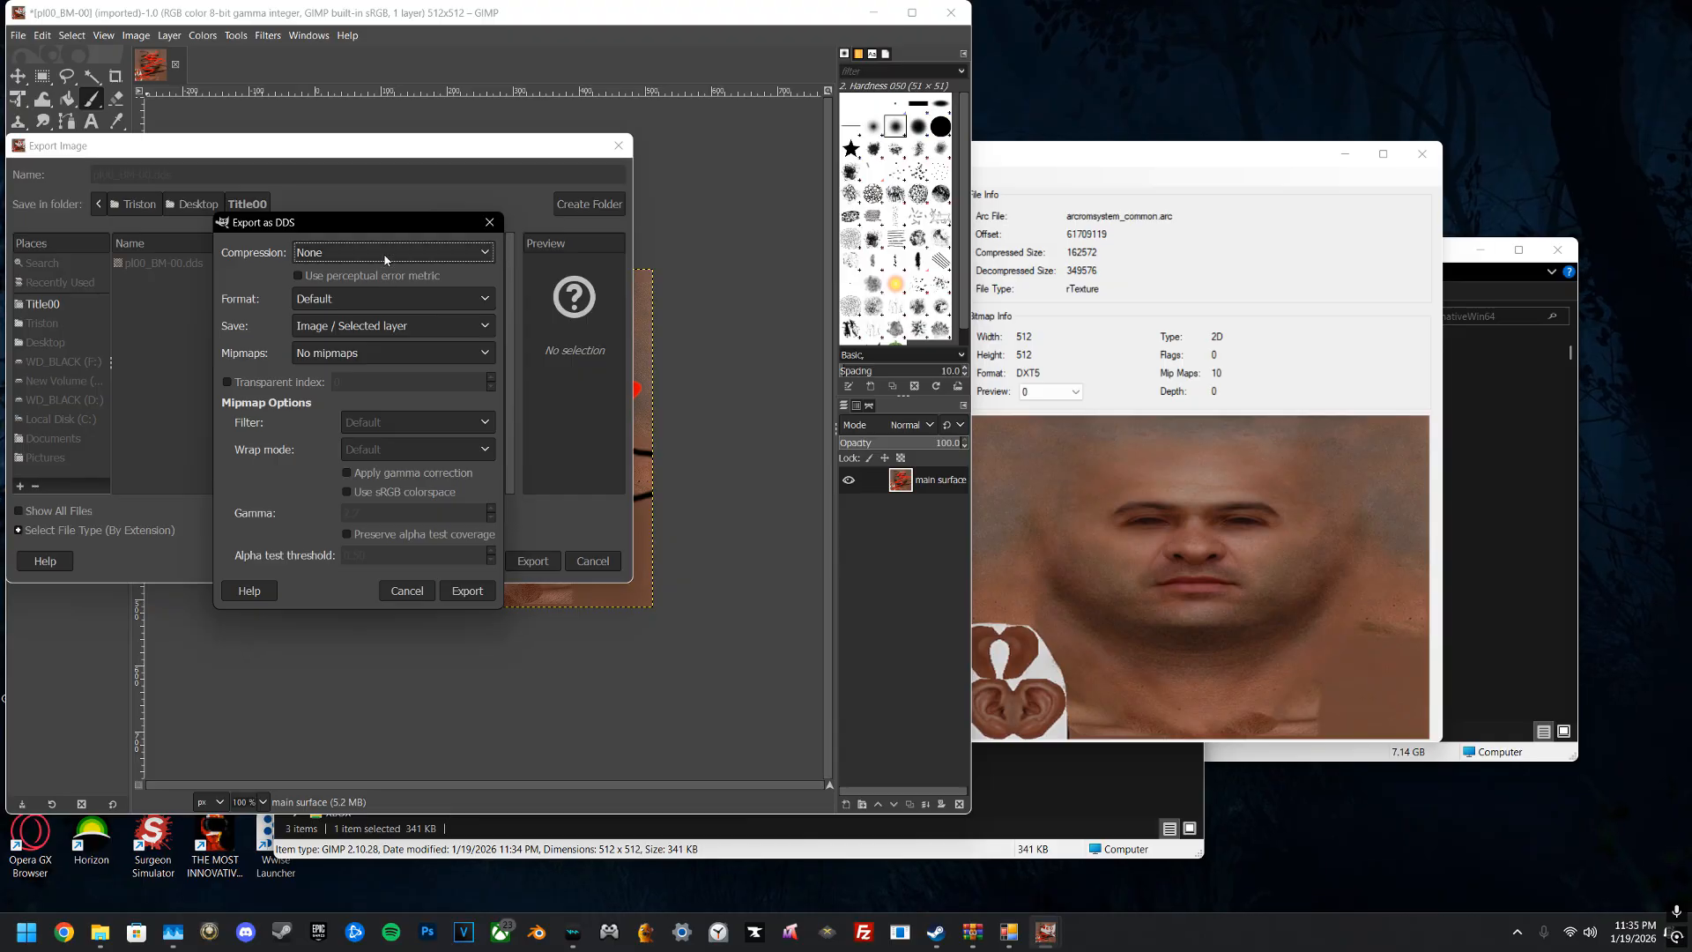
Step: Set the DDS export to BC3 / DXT5 compression with Generate mipmaps, and complete the export
click(1286, 357)
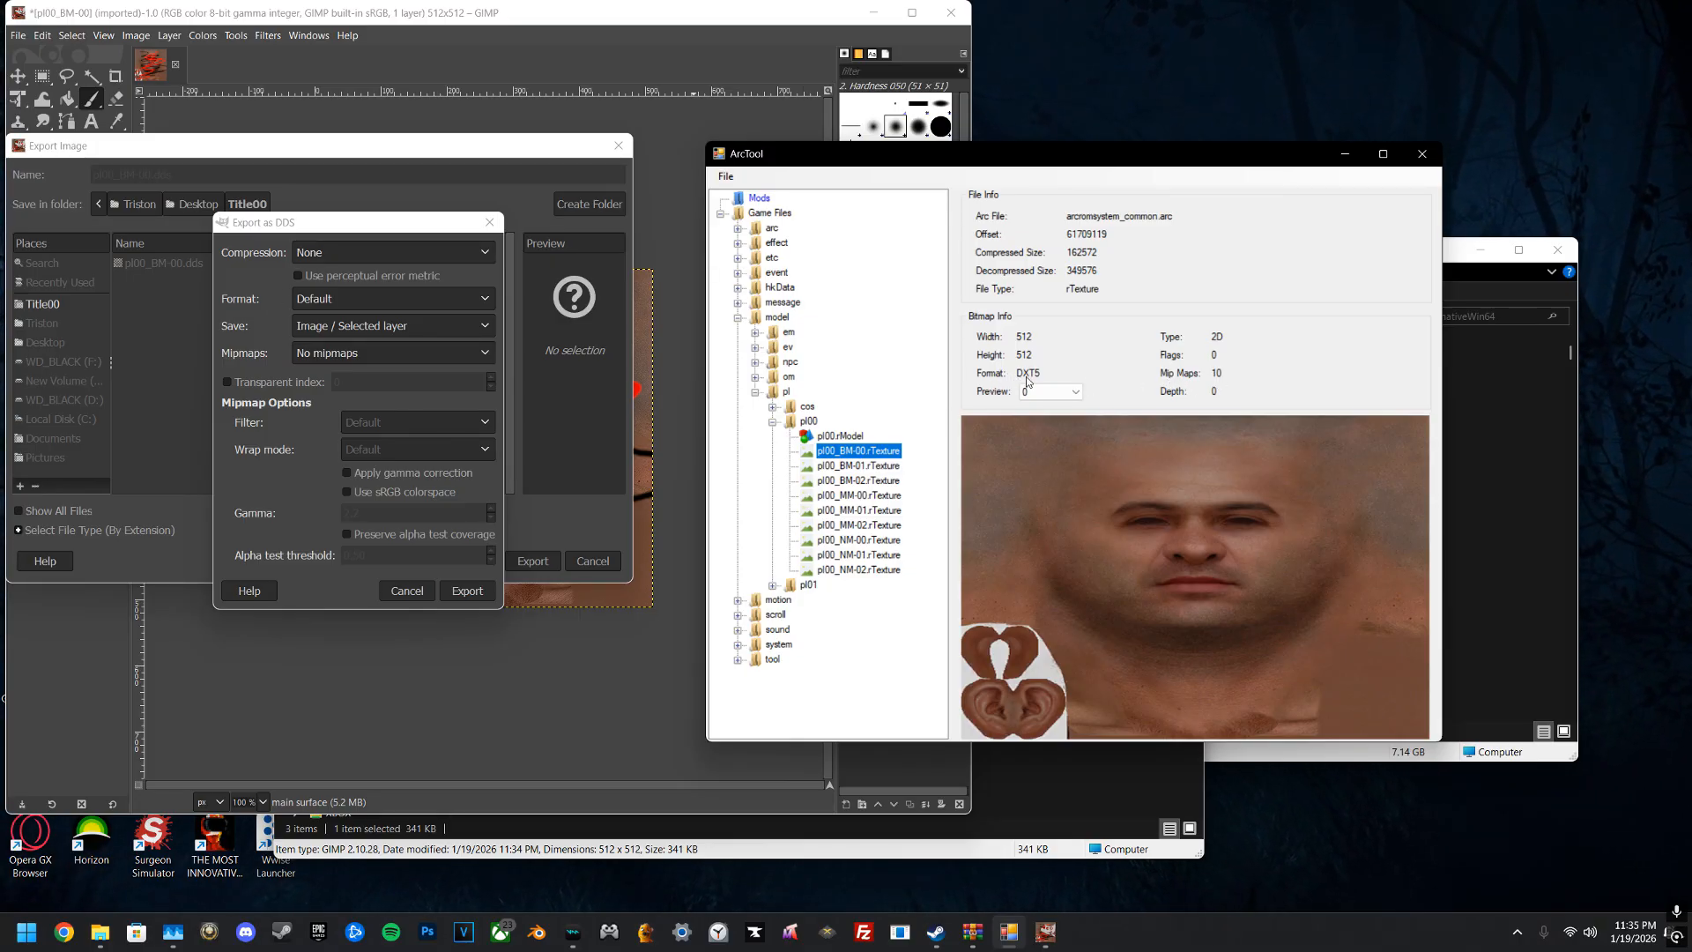
click(394, 252)
click(402, 335)
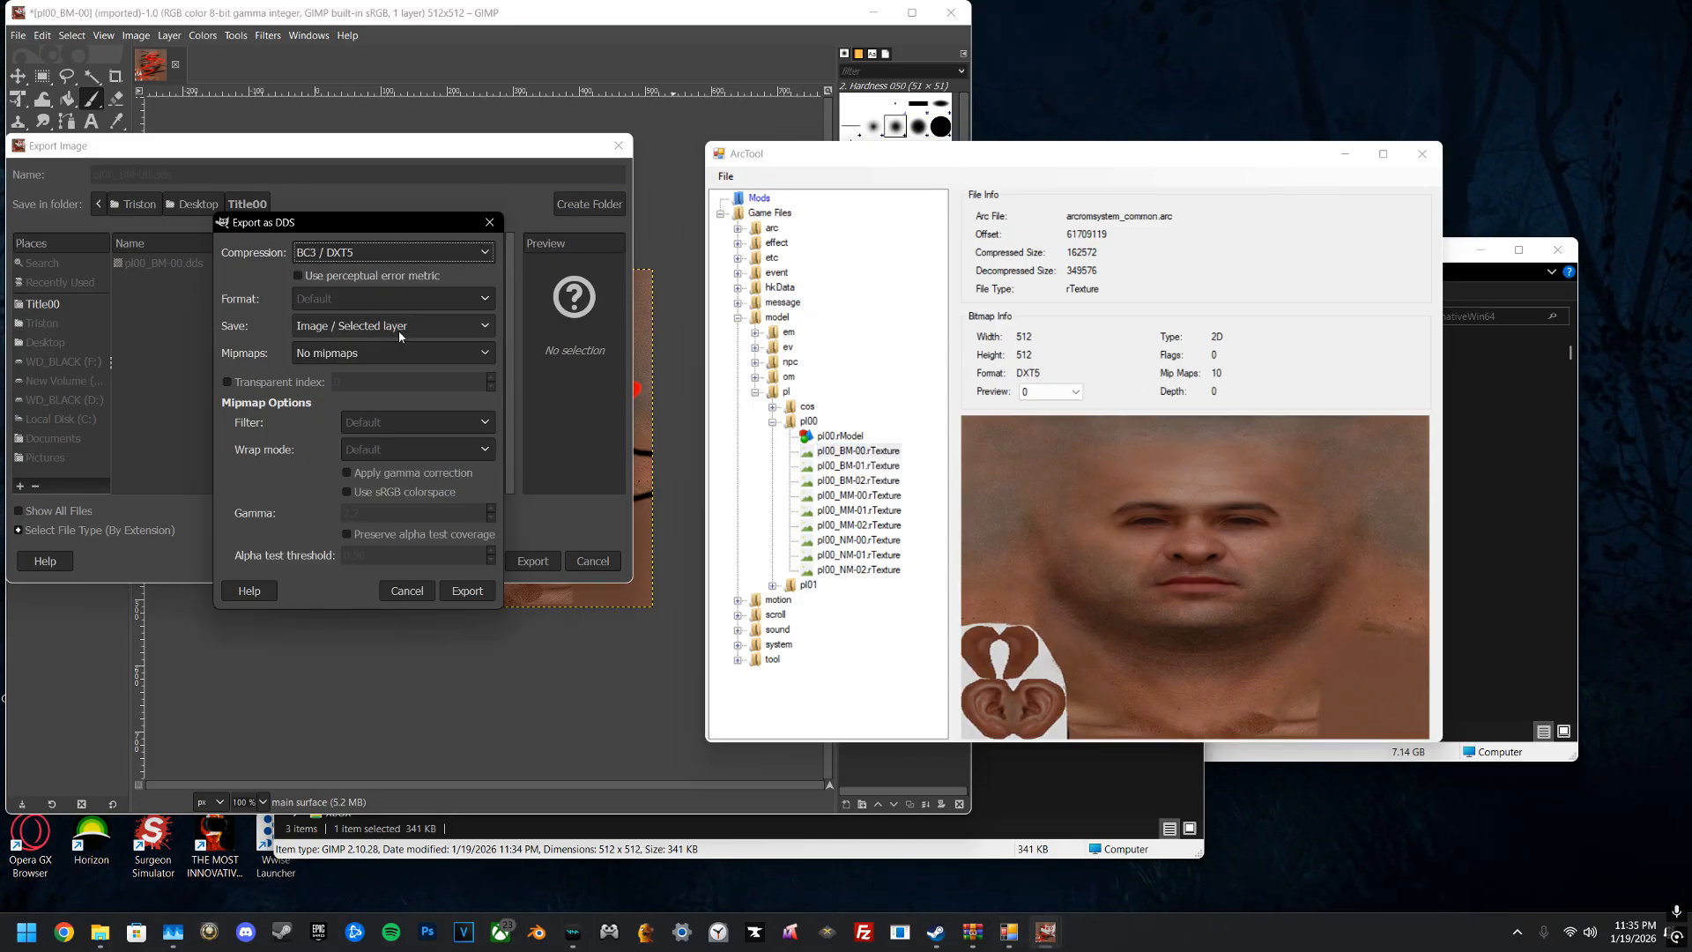
click(391, 353)
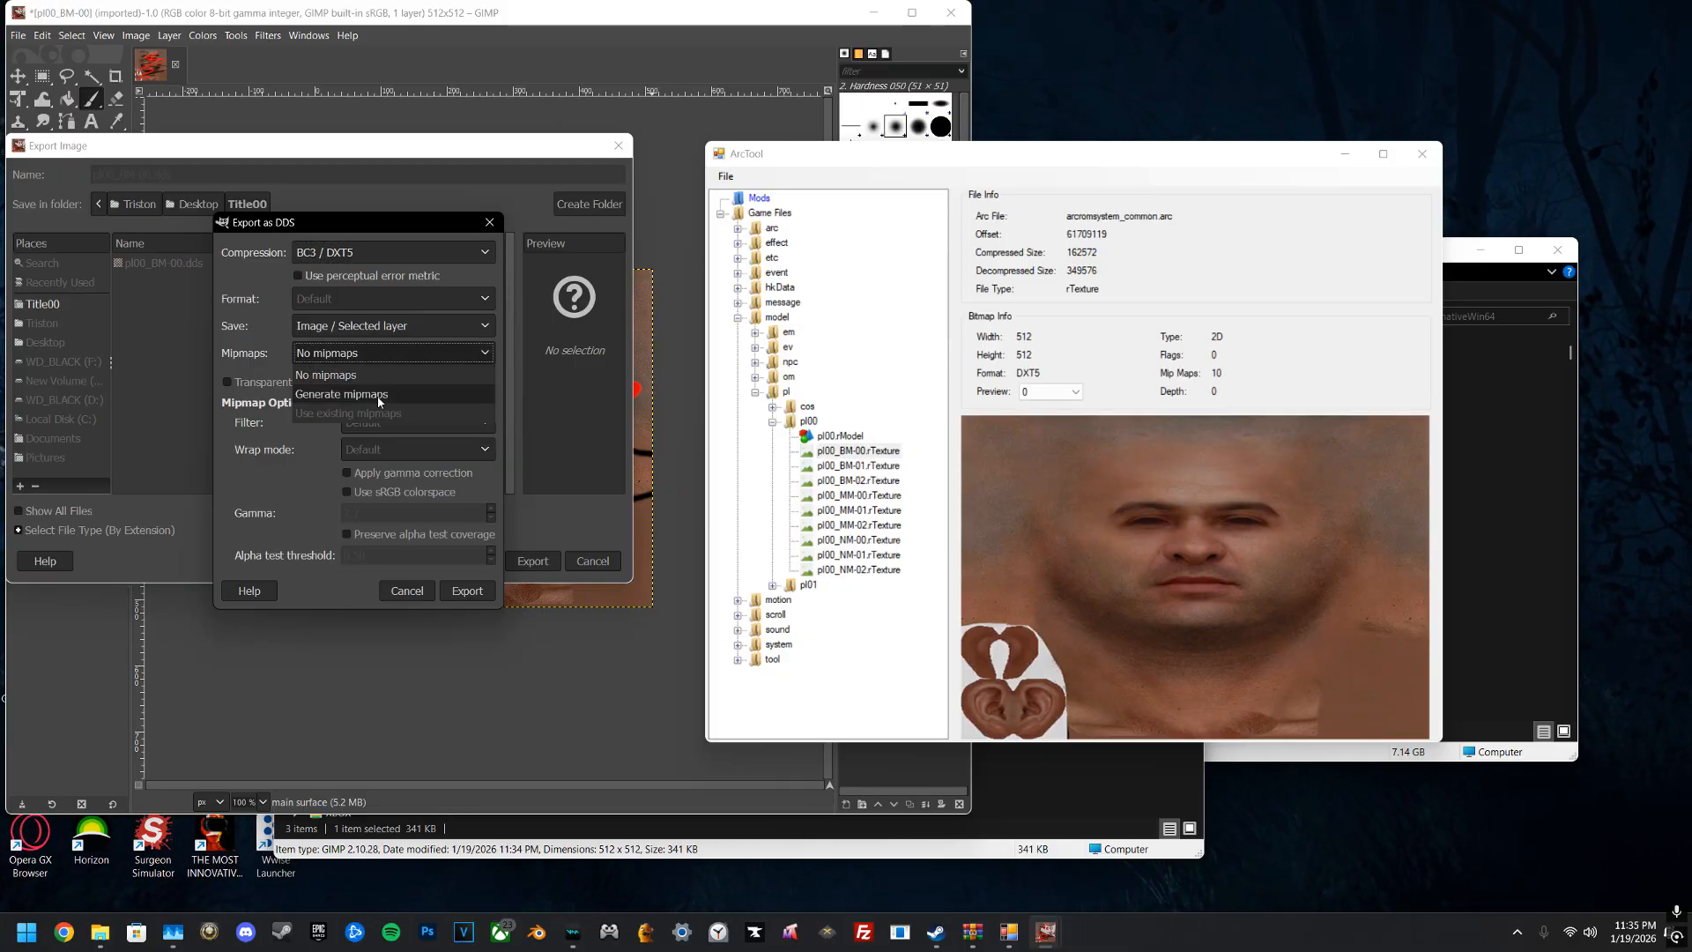
click(388, 379)
click(467, 591)
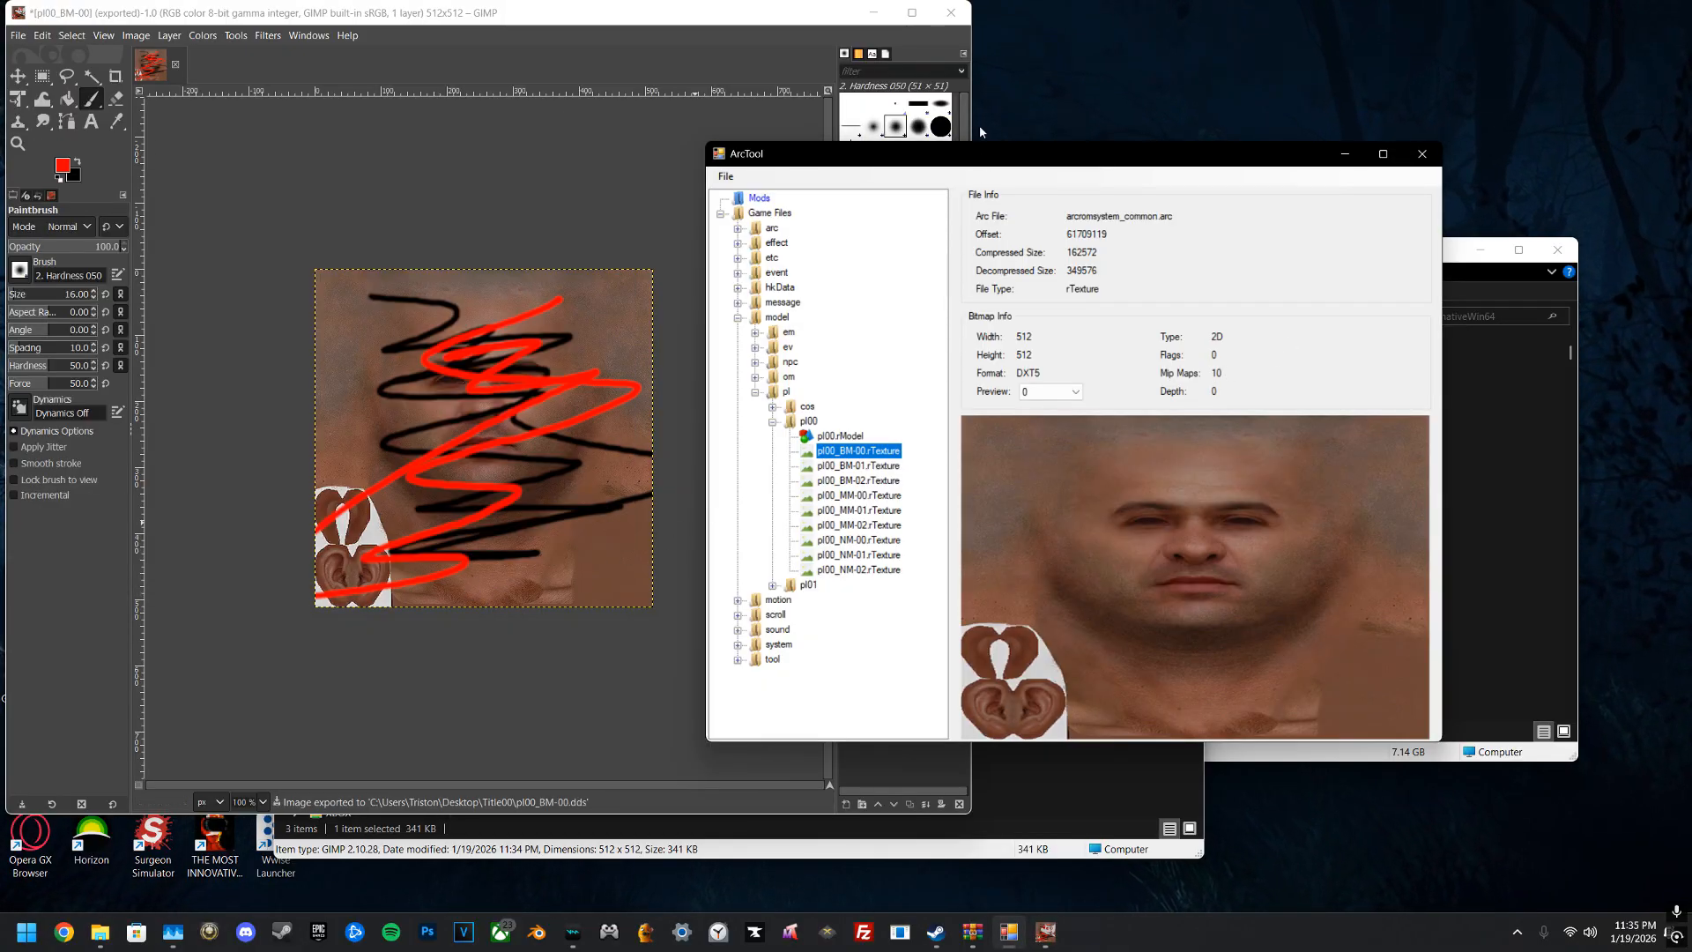
Step: Minimize GIMP, place the Title00 folder and ArcTool side by side, and select pl00_BM-00.dds
click(872, 20)
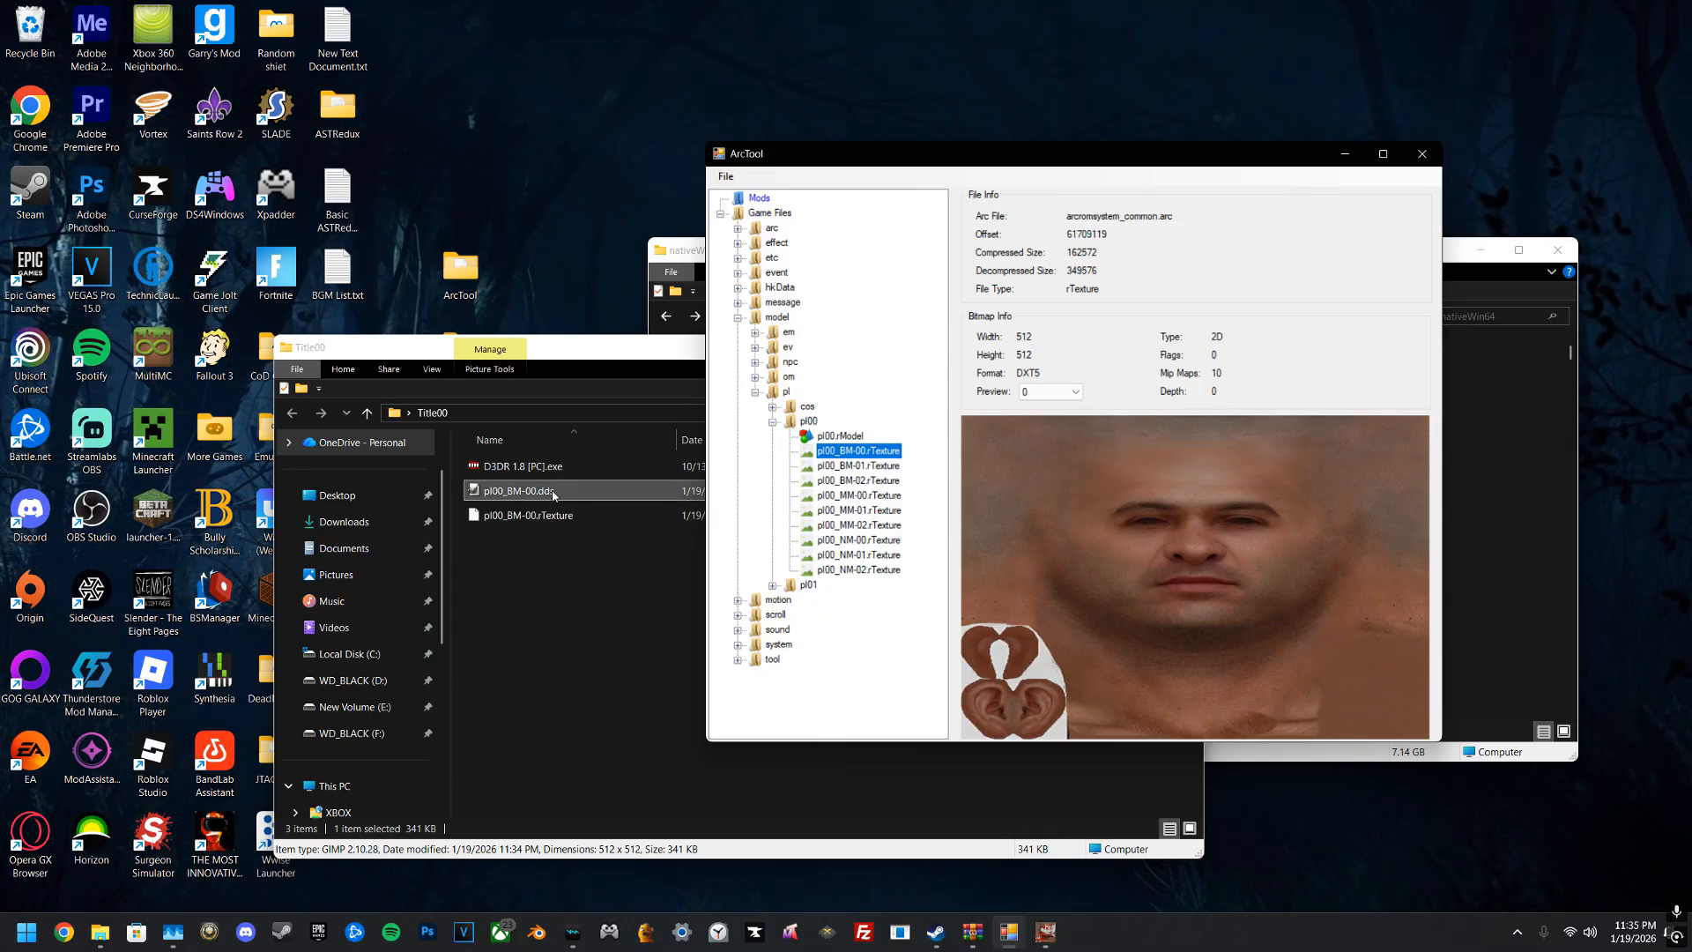
drag(553, 496, 1147, 549)
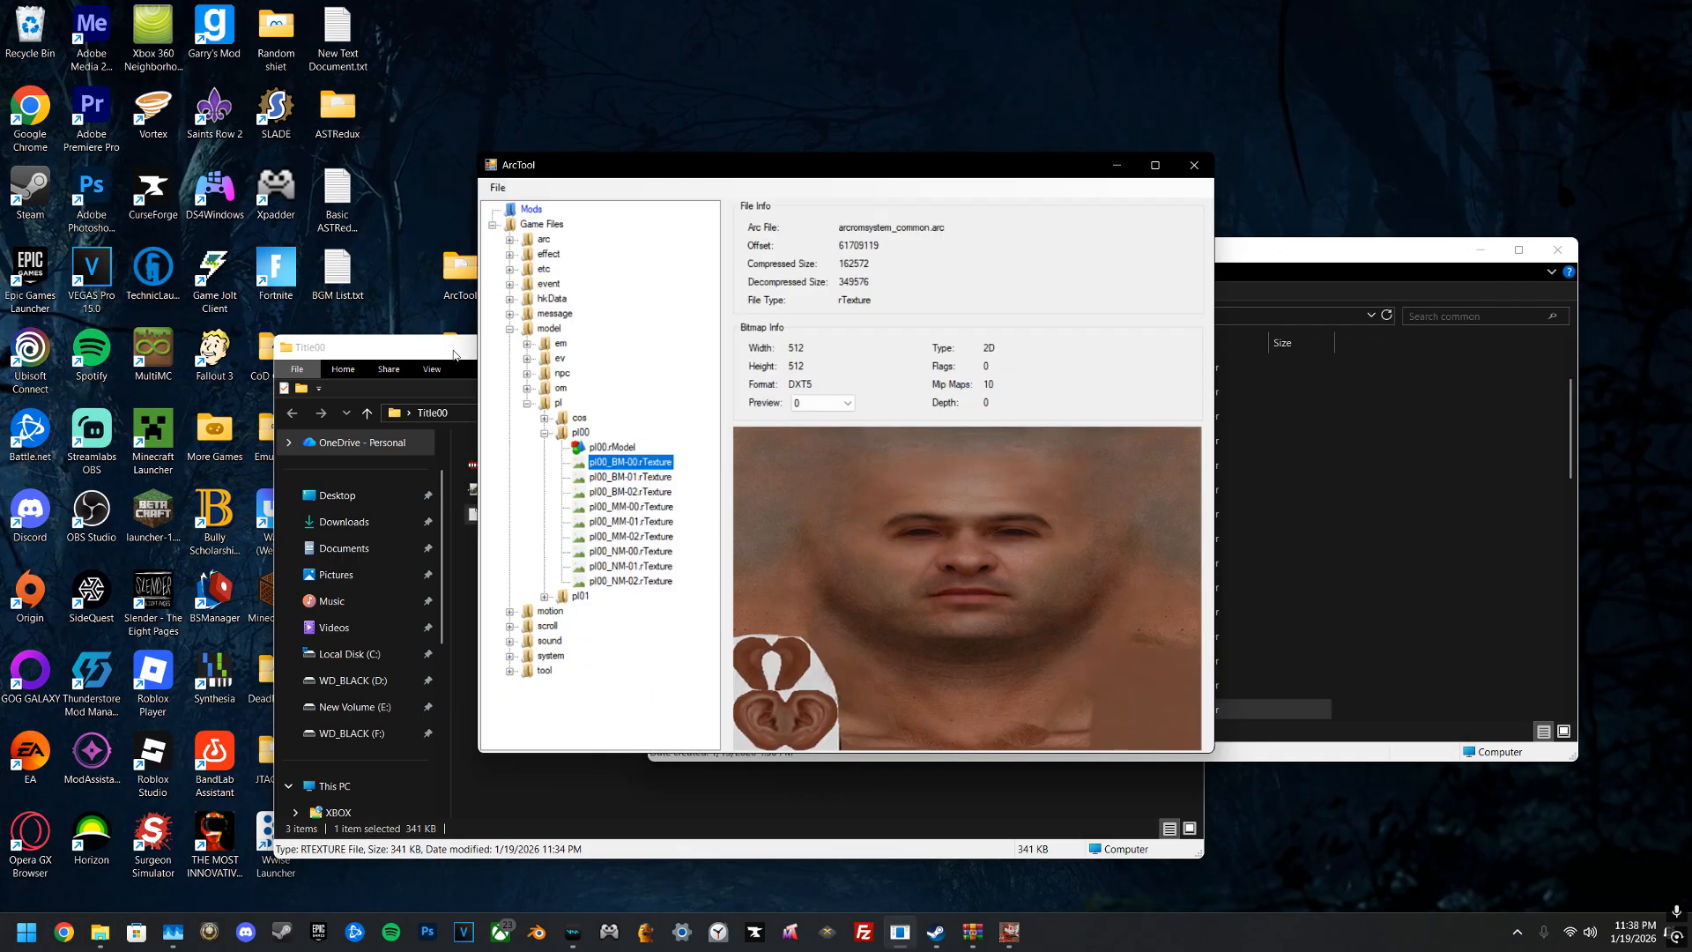
click(539, 351)
drag(538, 351, 461, 357)
drag(765, 165, 970, 157)
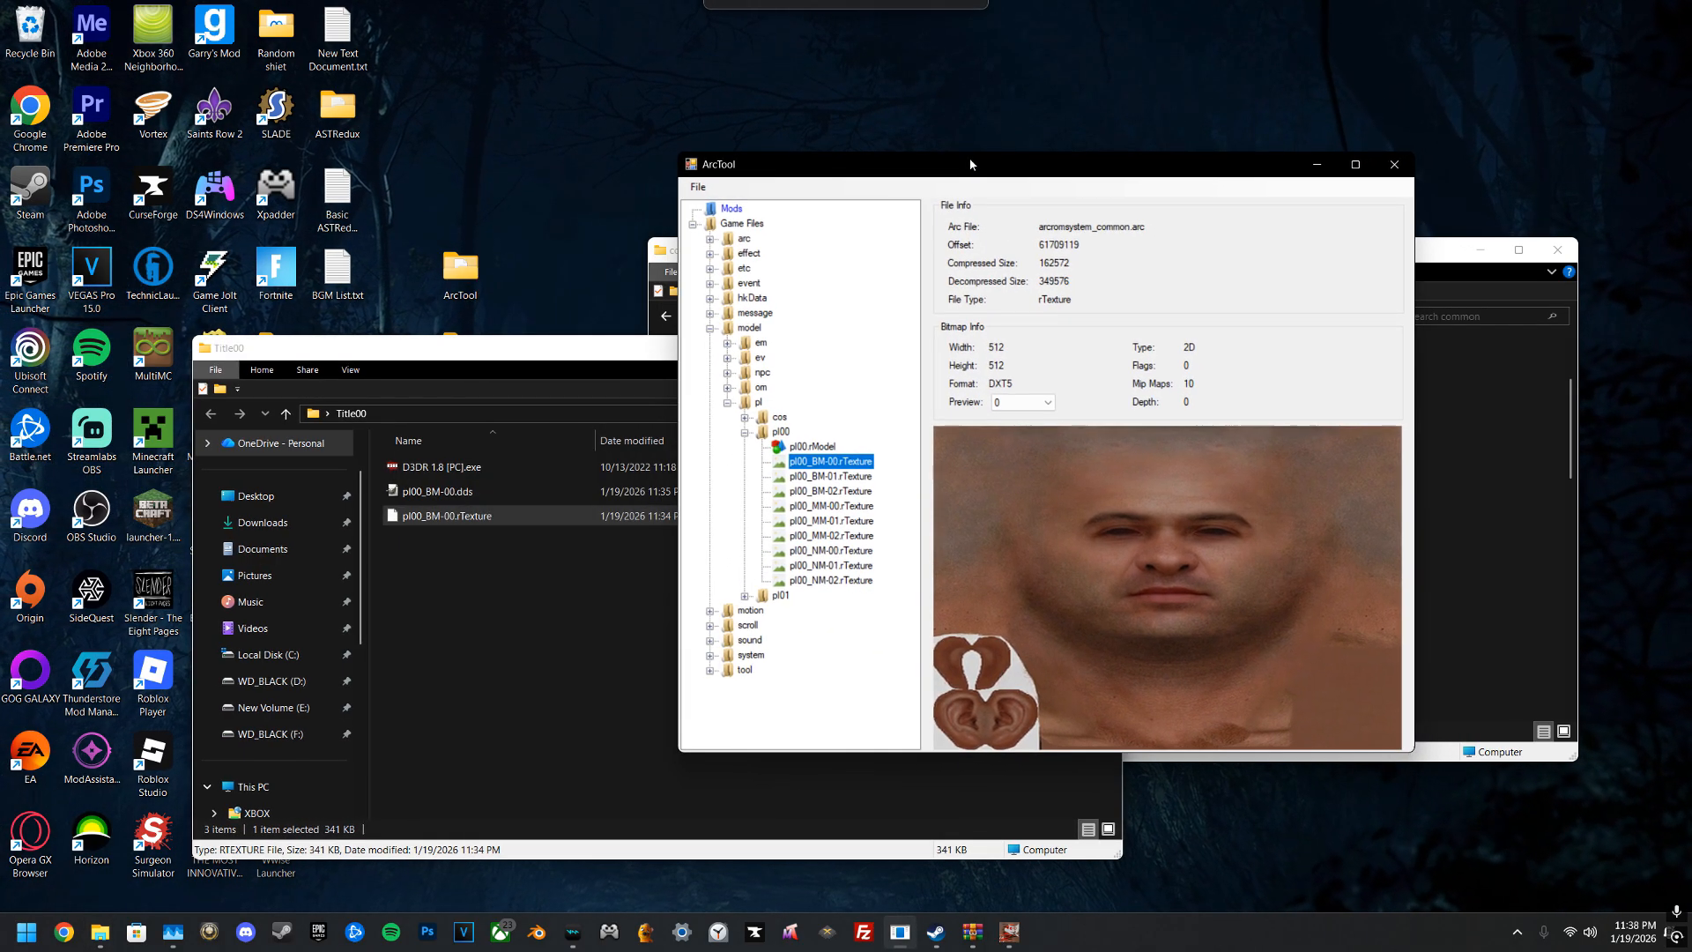
drag(472, 493, 952, 484)
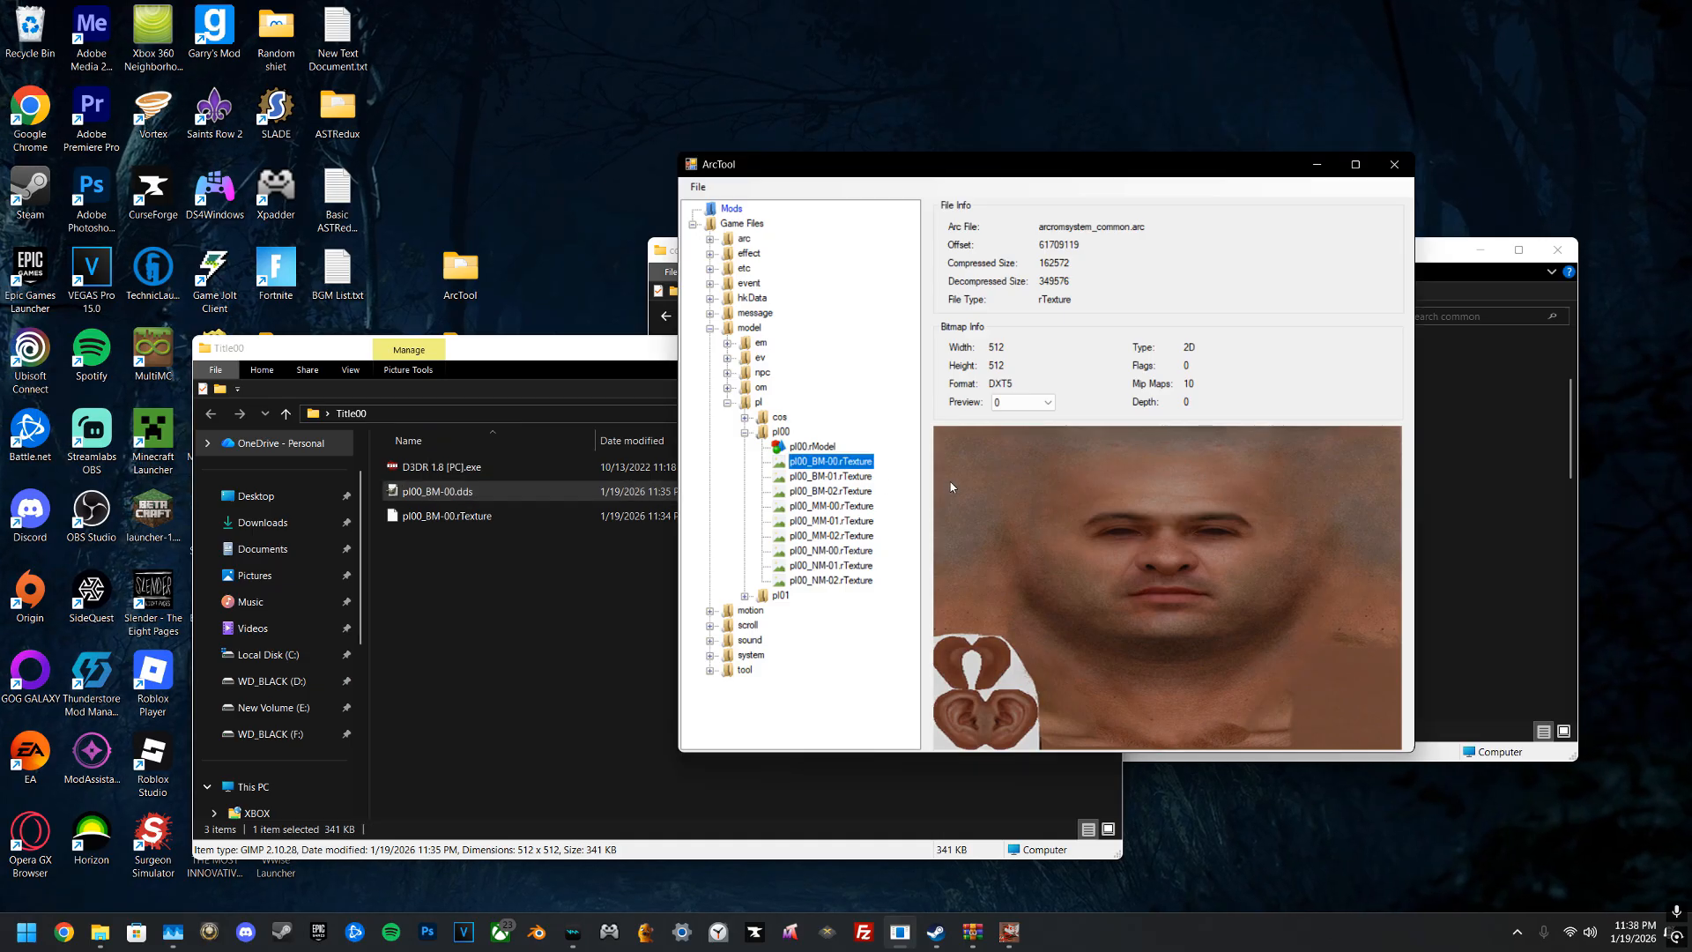
Step: Copy pl00_BM-00.rTexture to a new archive named TexTest in the mods folder, keeping the file's path
right_click(832, 462)
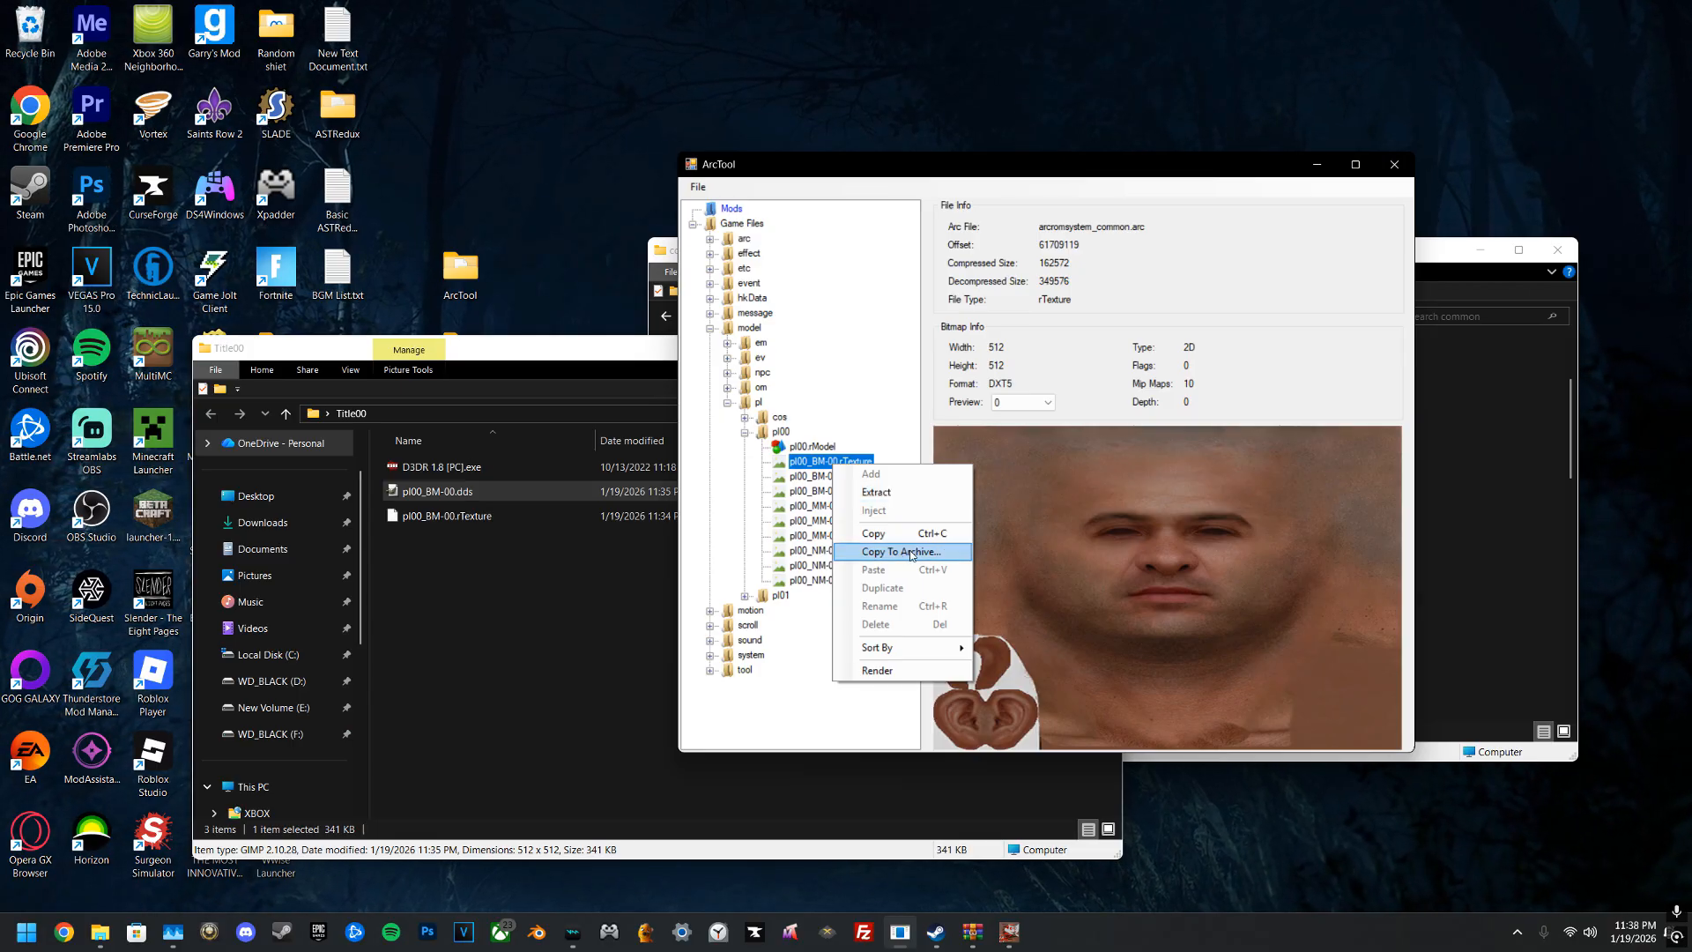
click(881, 553)
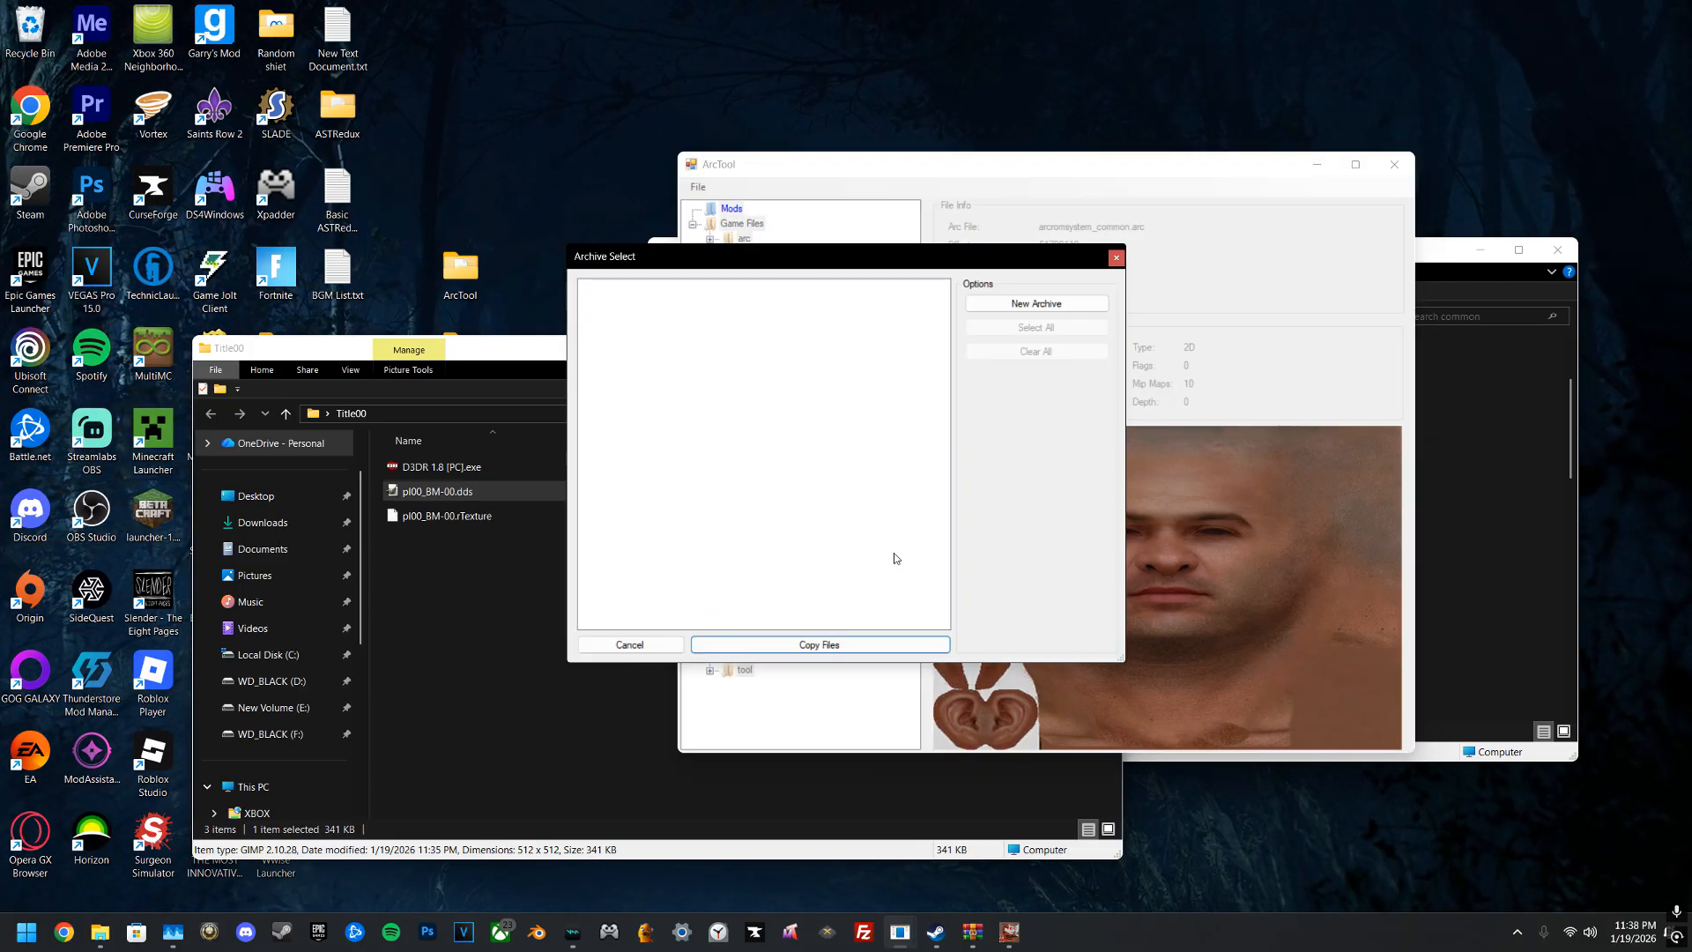
click(1043, 305)
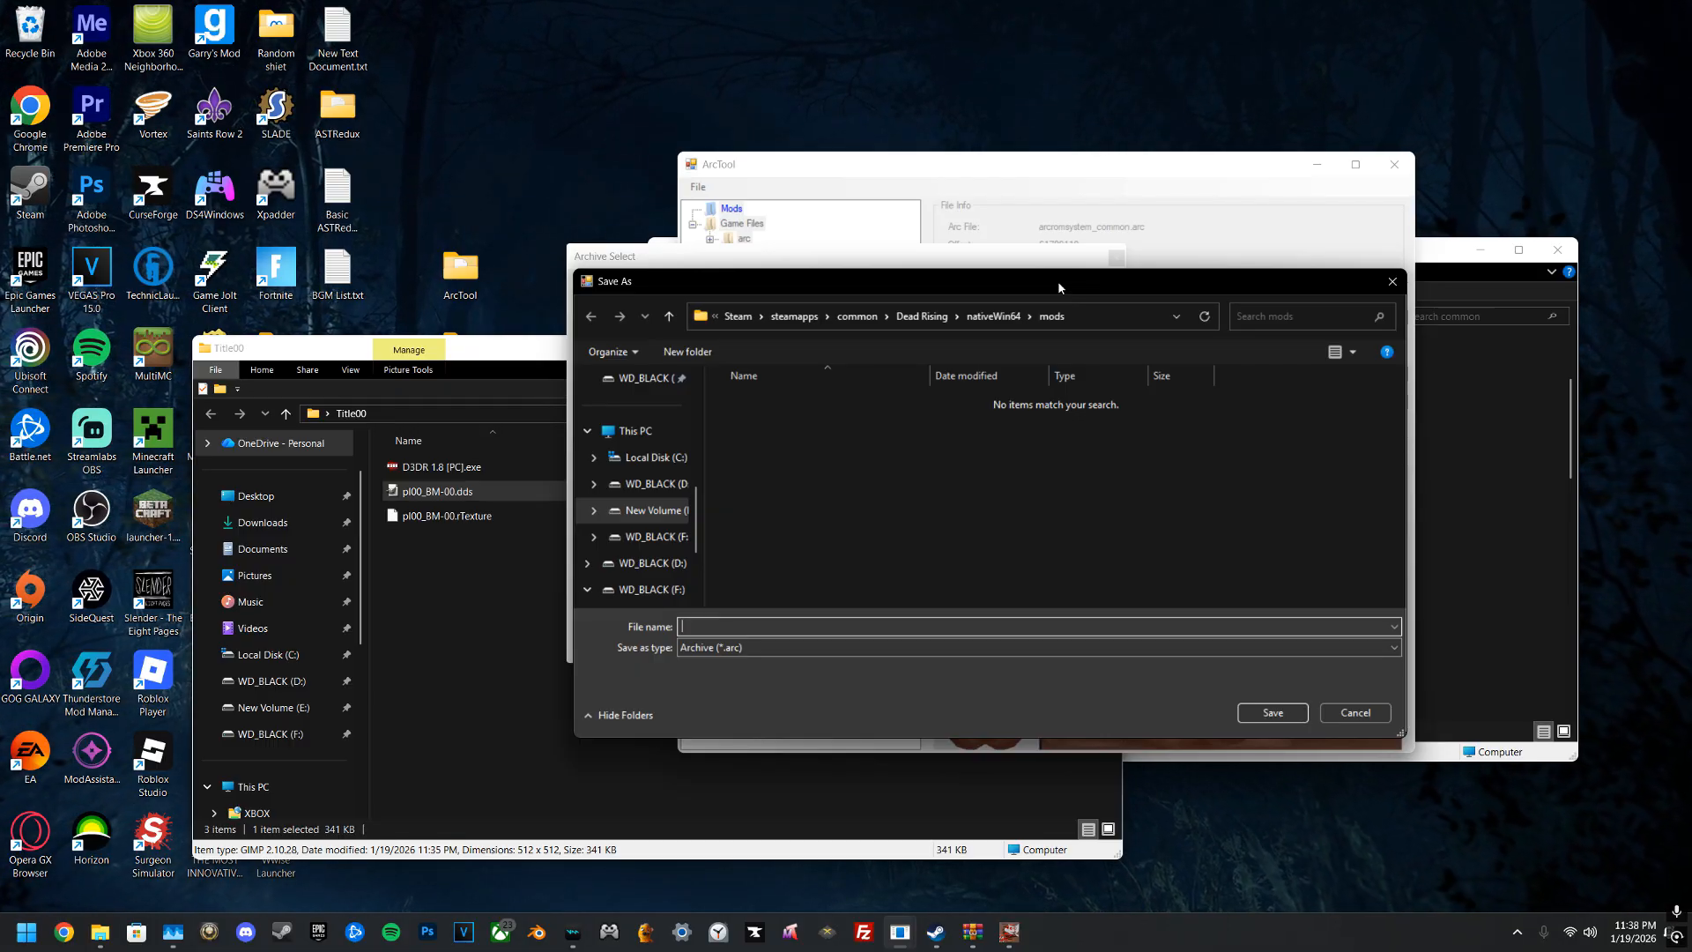
text(TexTest)
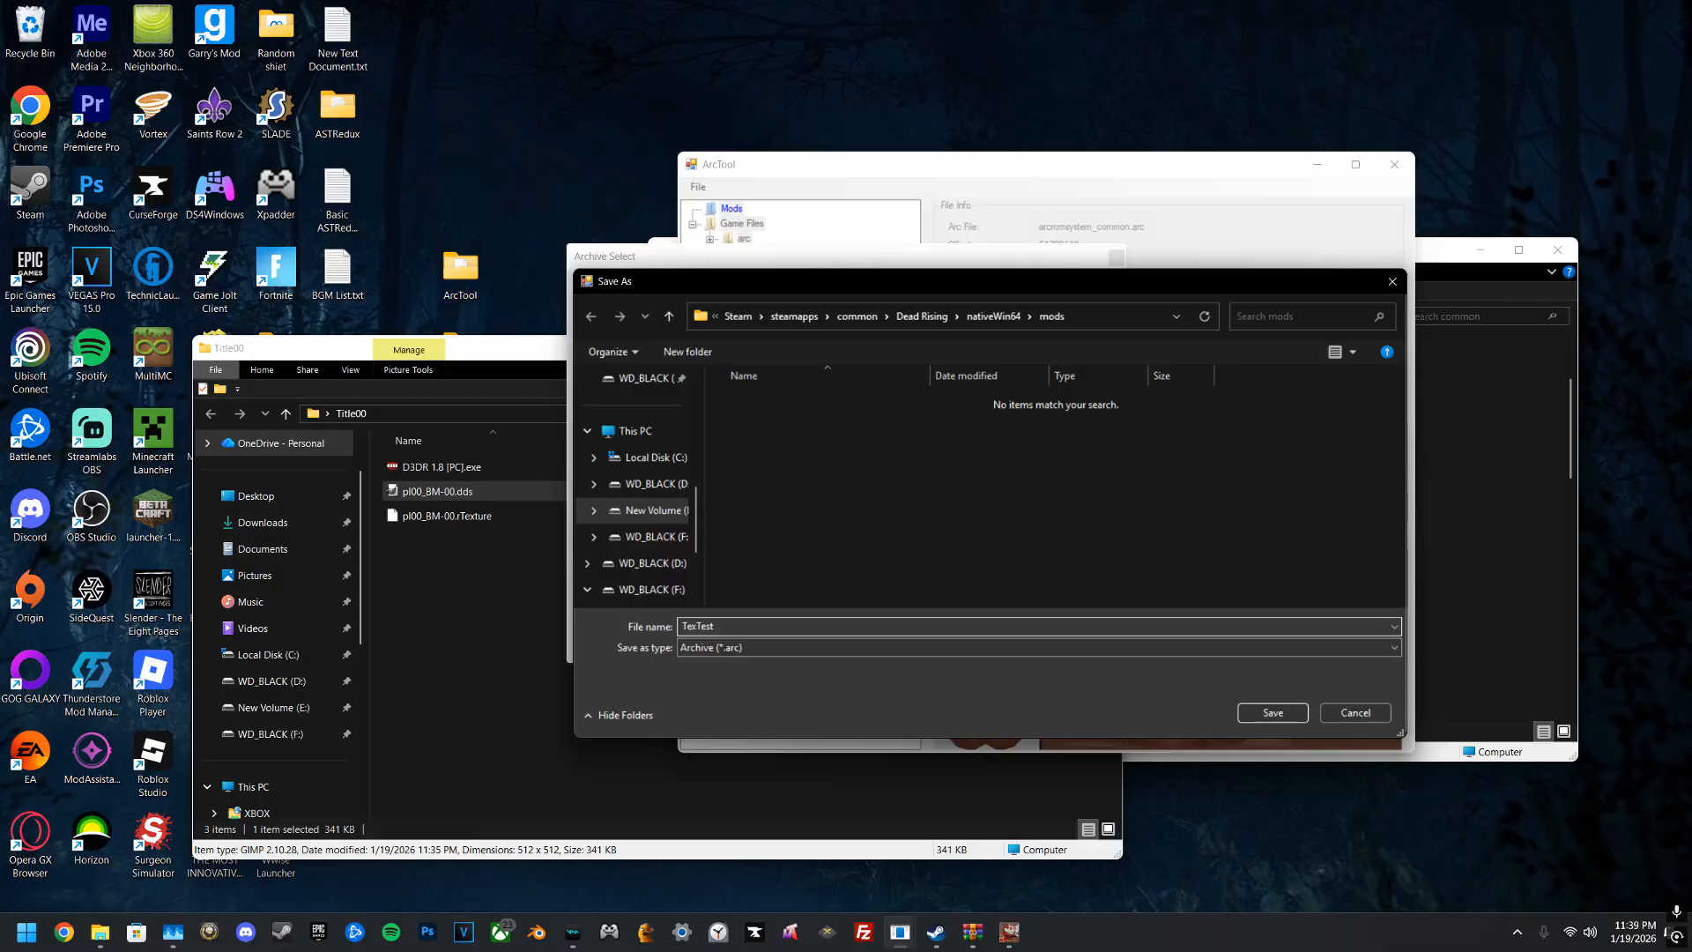
key(Return)
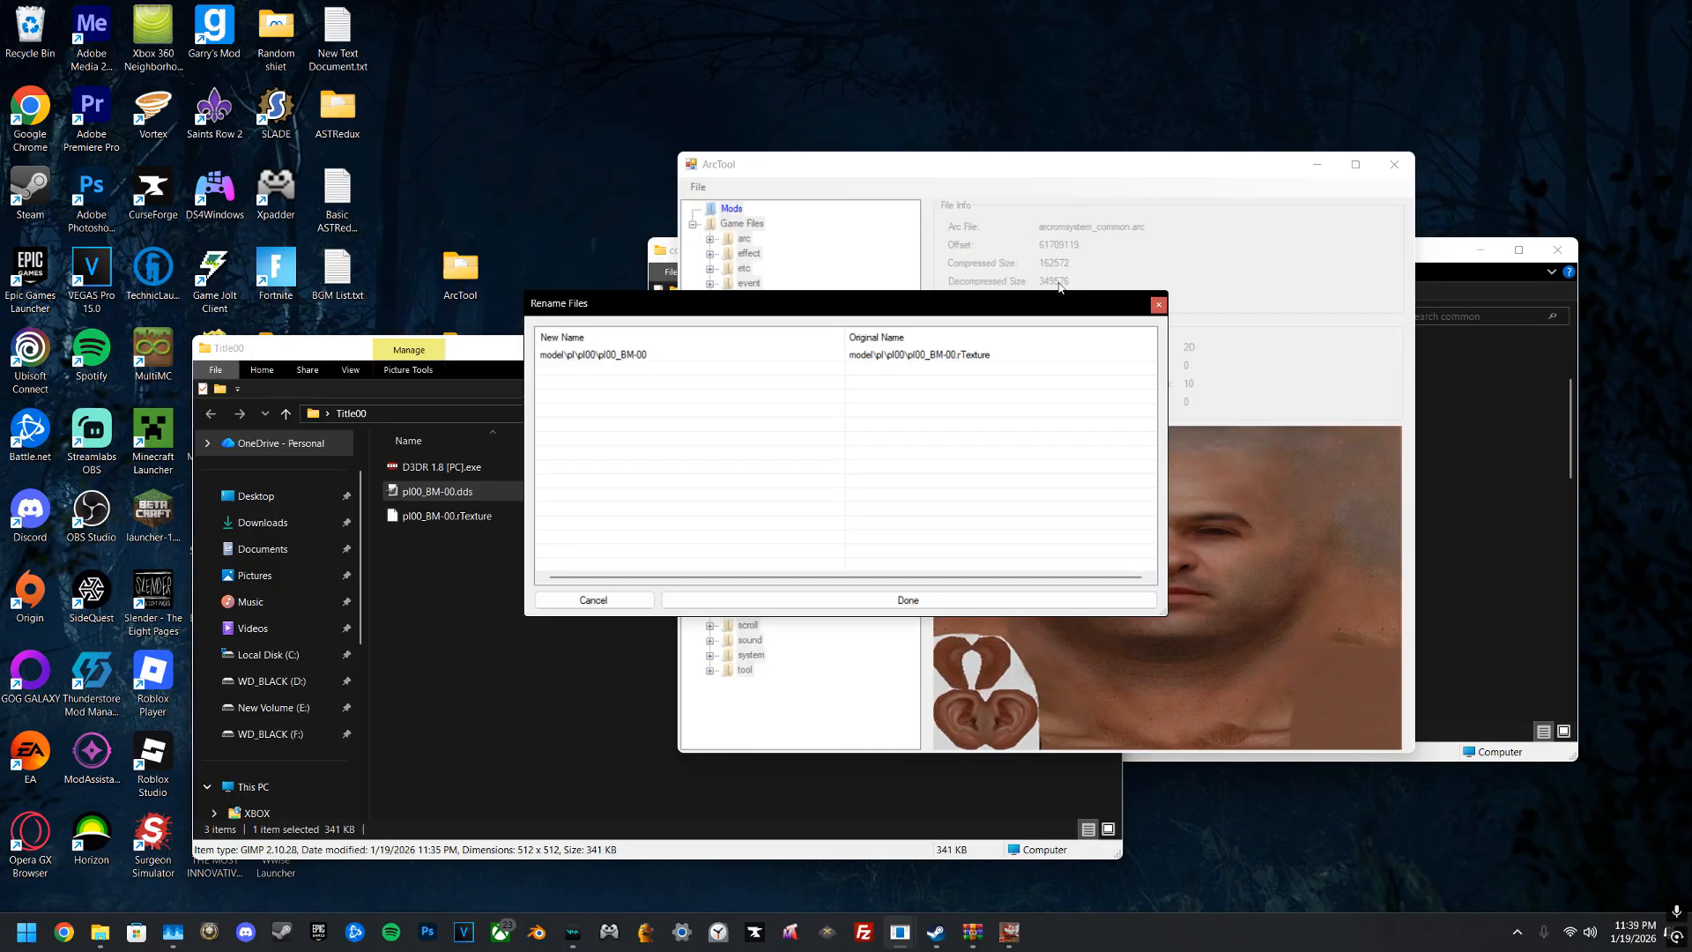
click(903, 597)
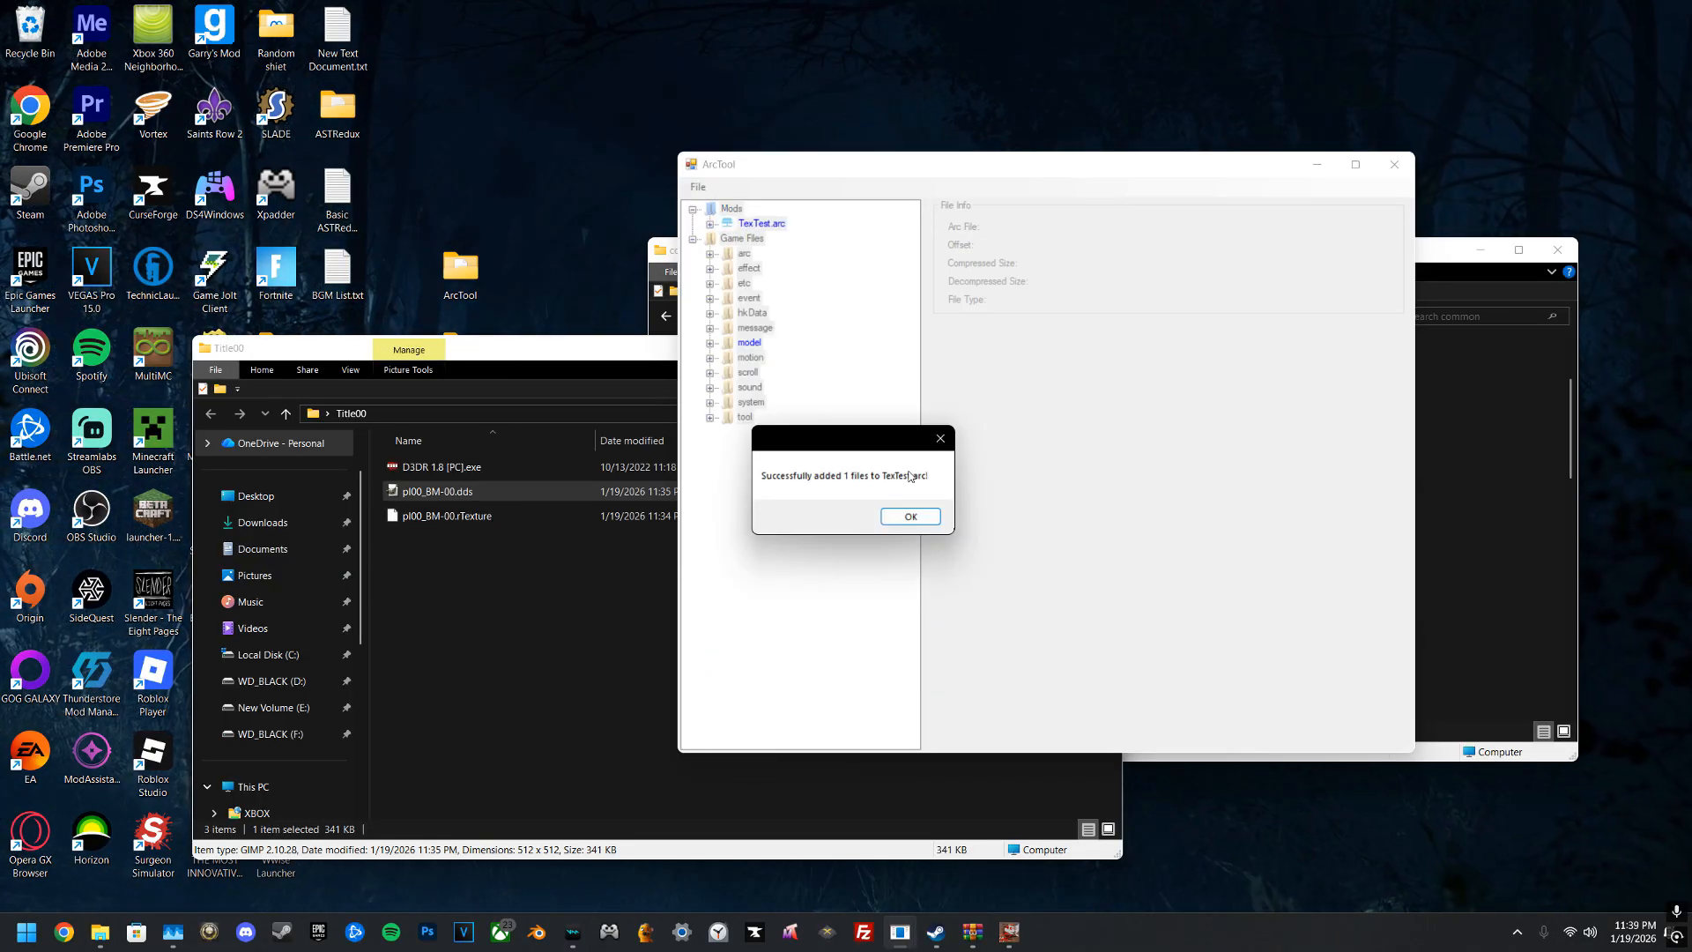
click(910, 518)
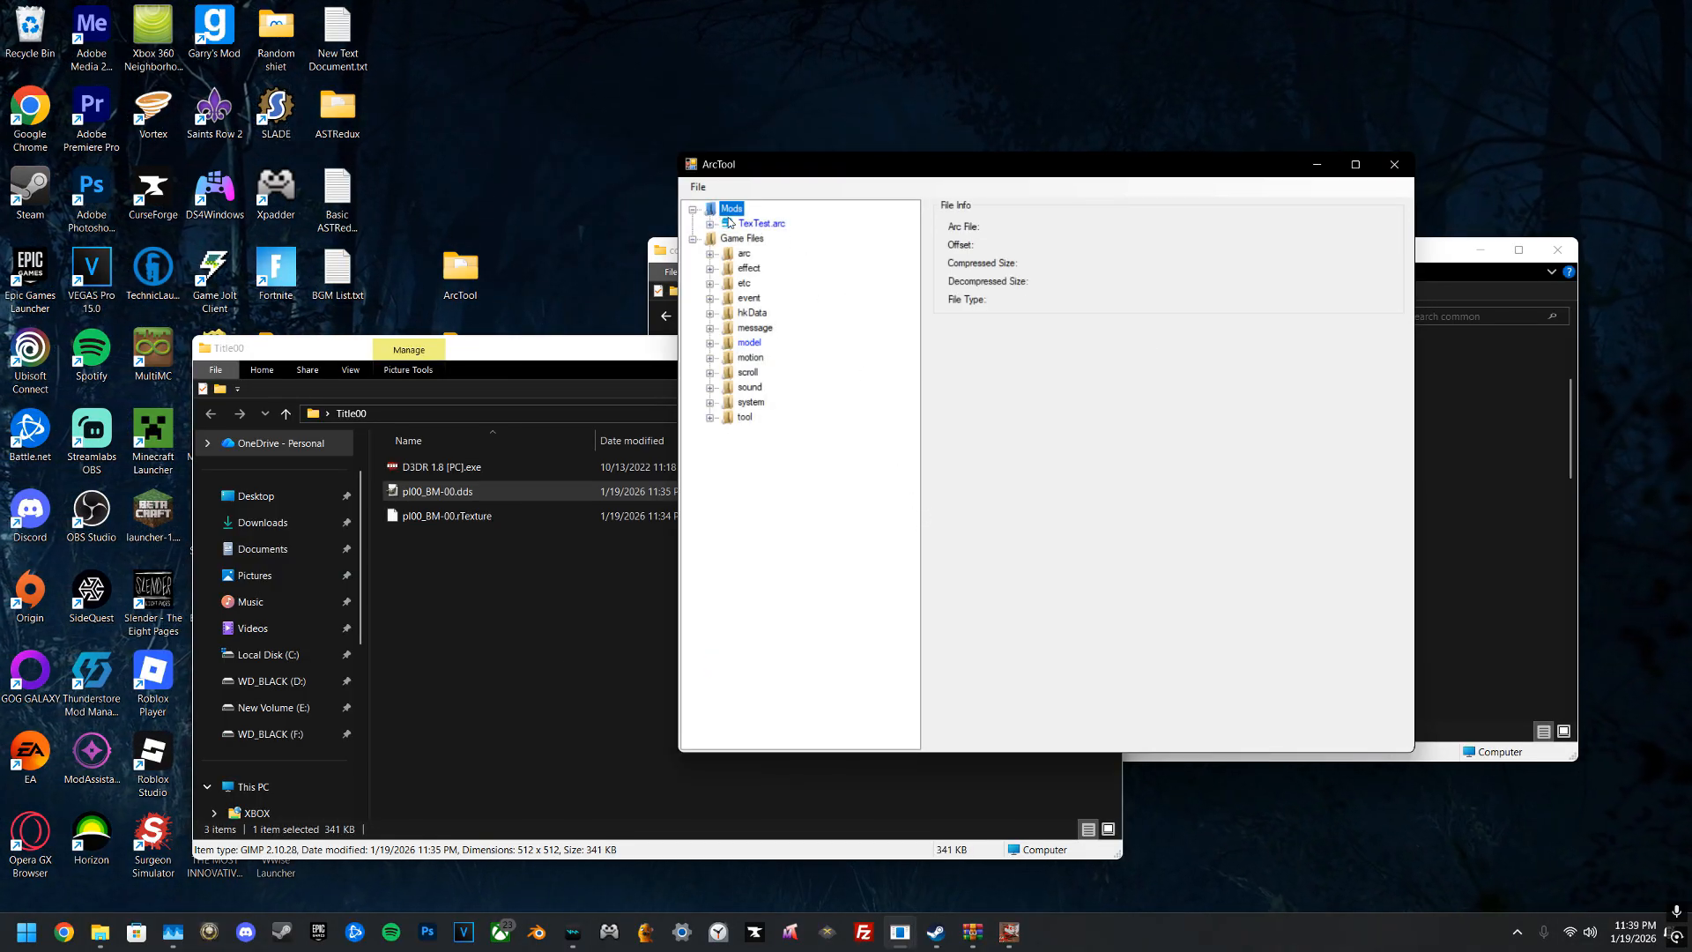
Step: Expand TexTest.arc through model, pl and pl00, and select its pl00_BM-00.rTexture
double_click(758, 224)
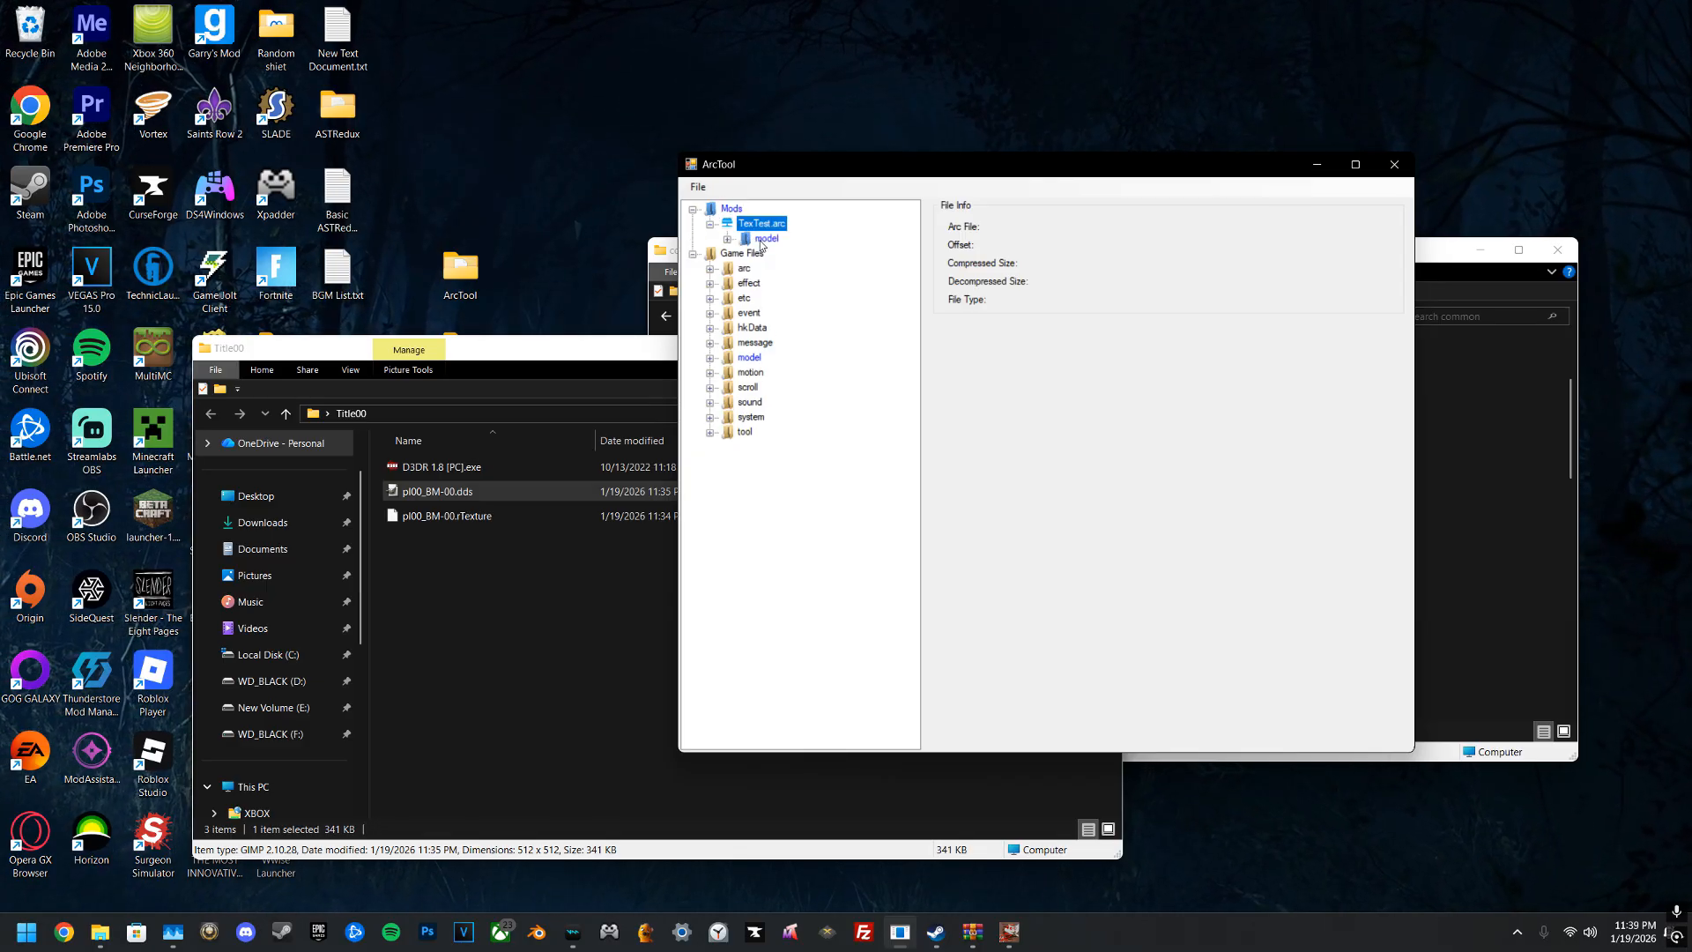
double_click(765, 239)
double_click(776, 254)
double_click(797, 268)
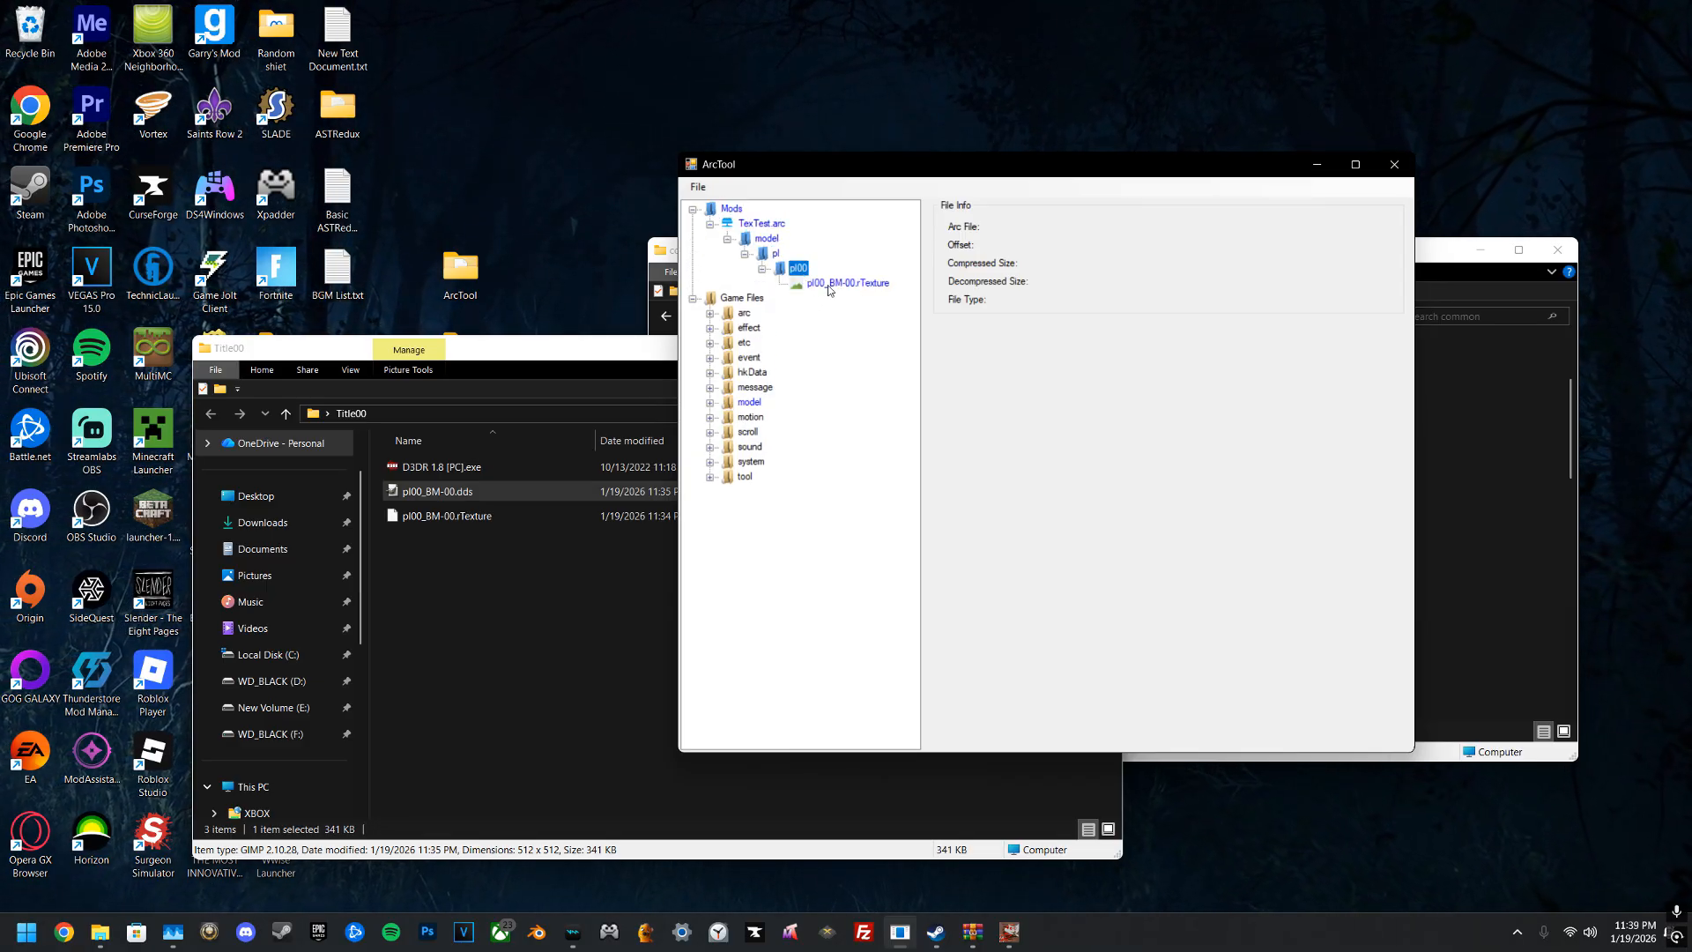
click(829, 285)
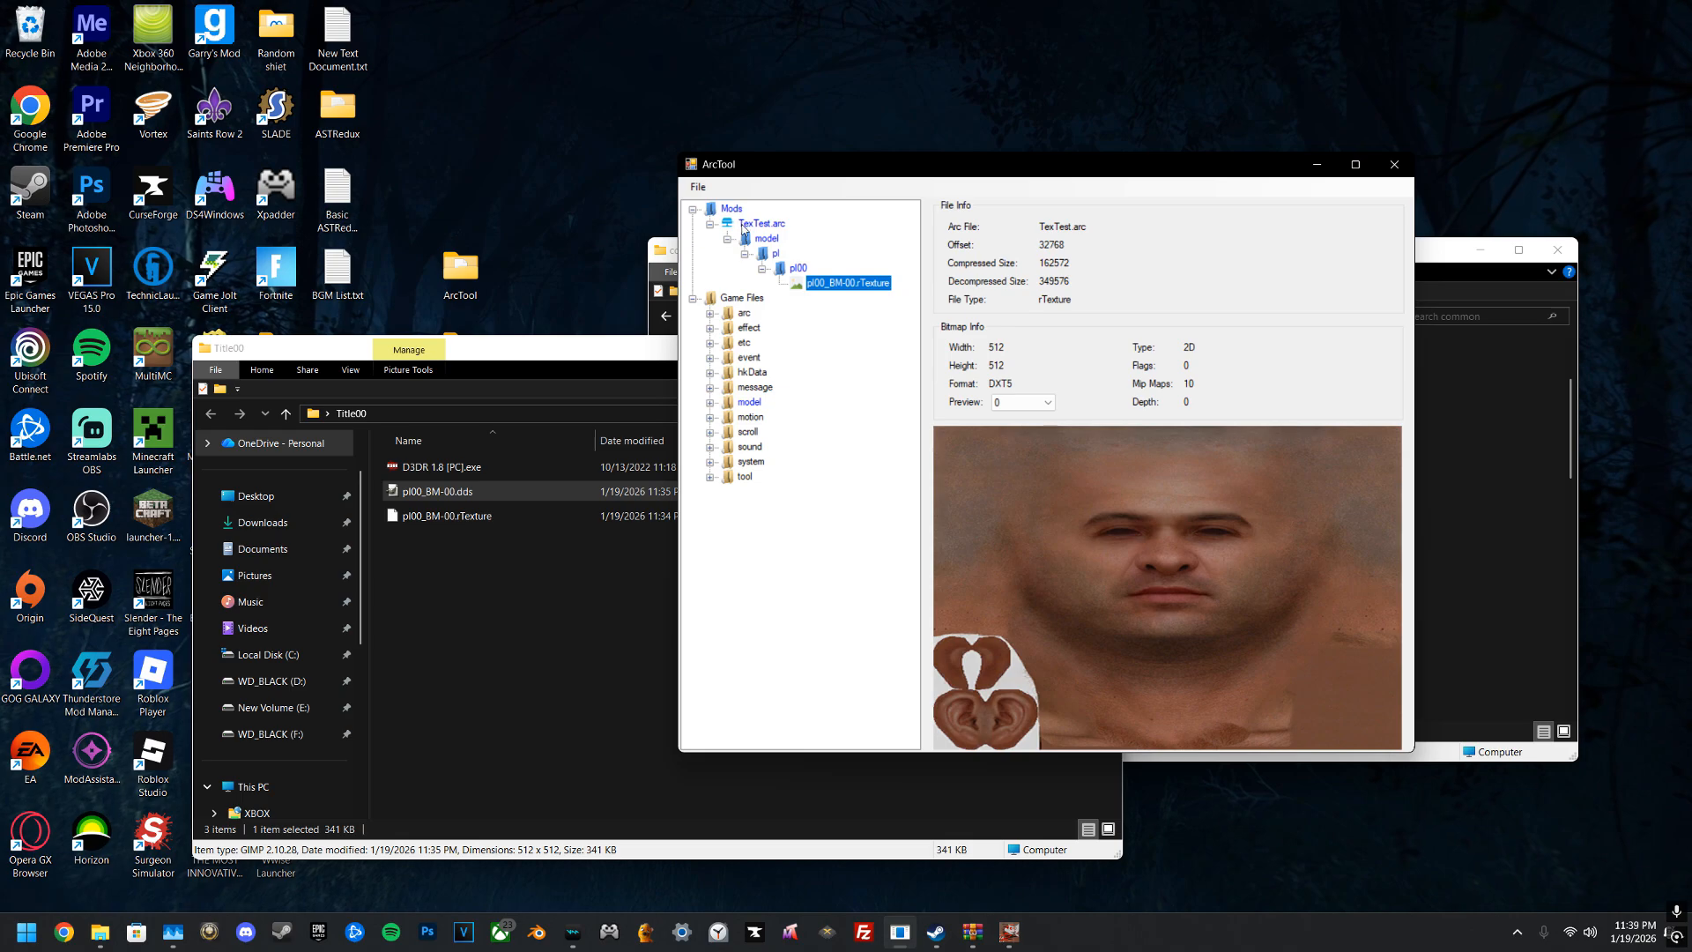
right_click(859, 285)
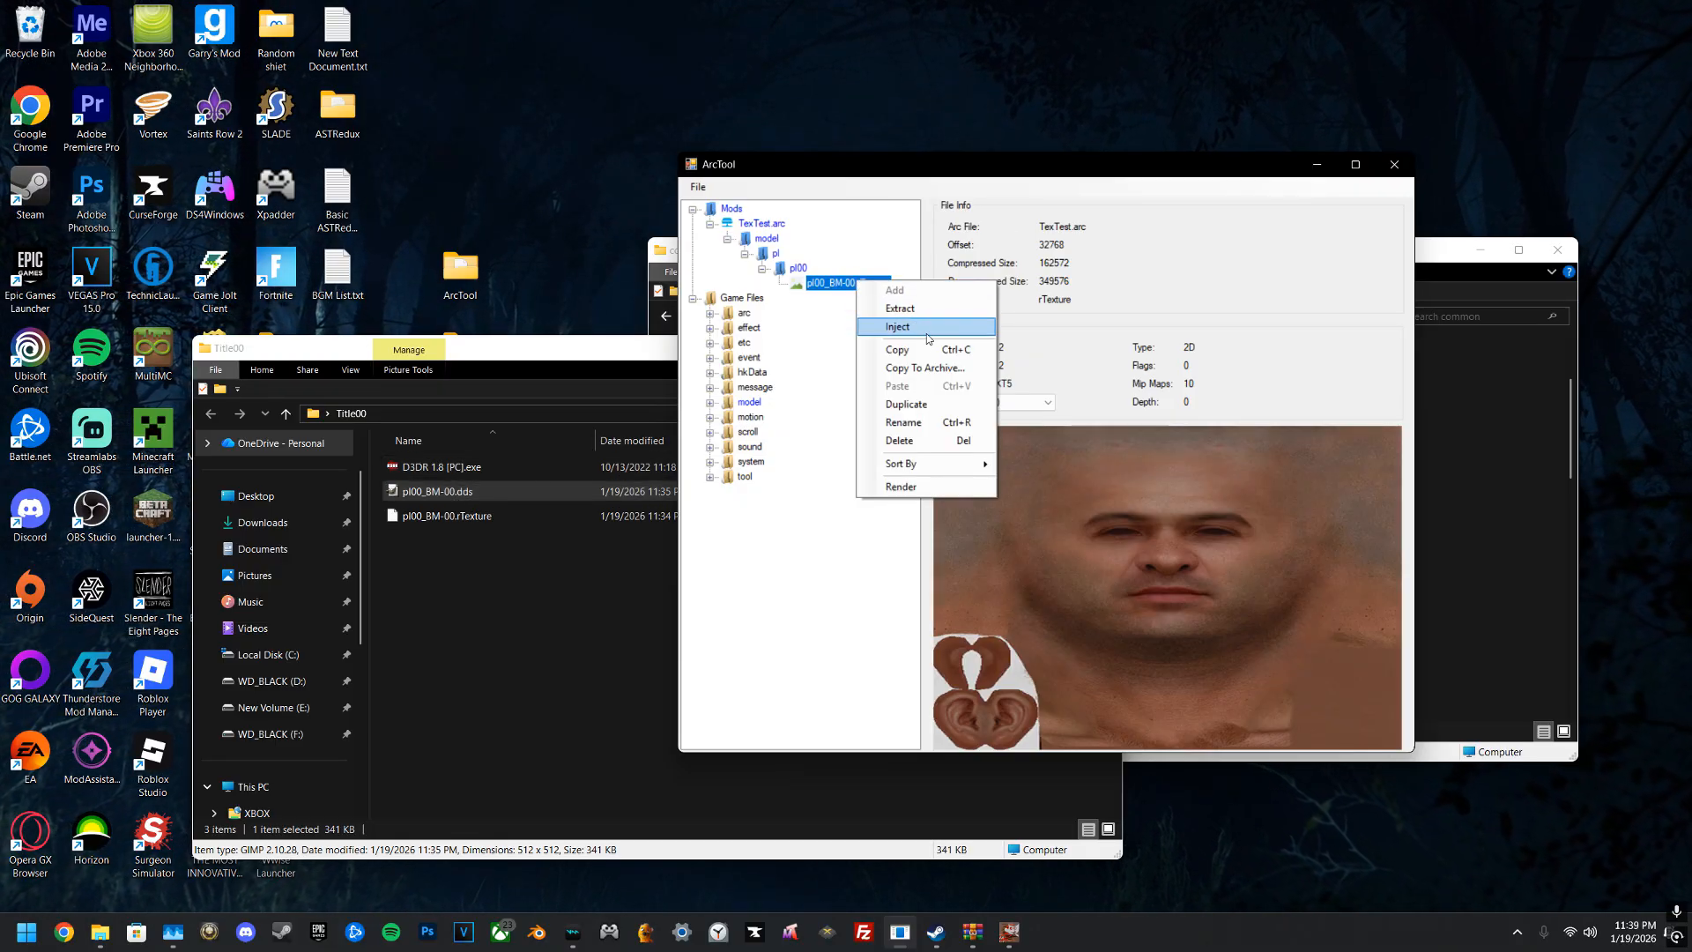
click(905, 331)
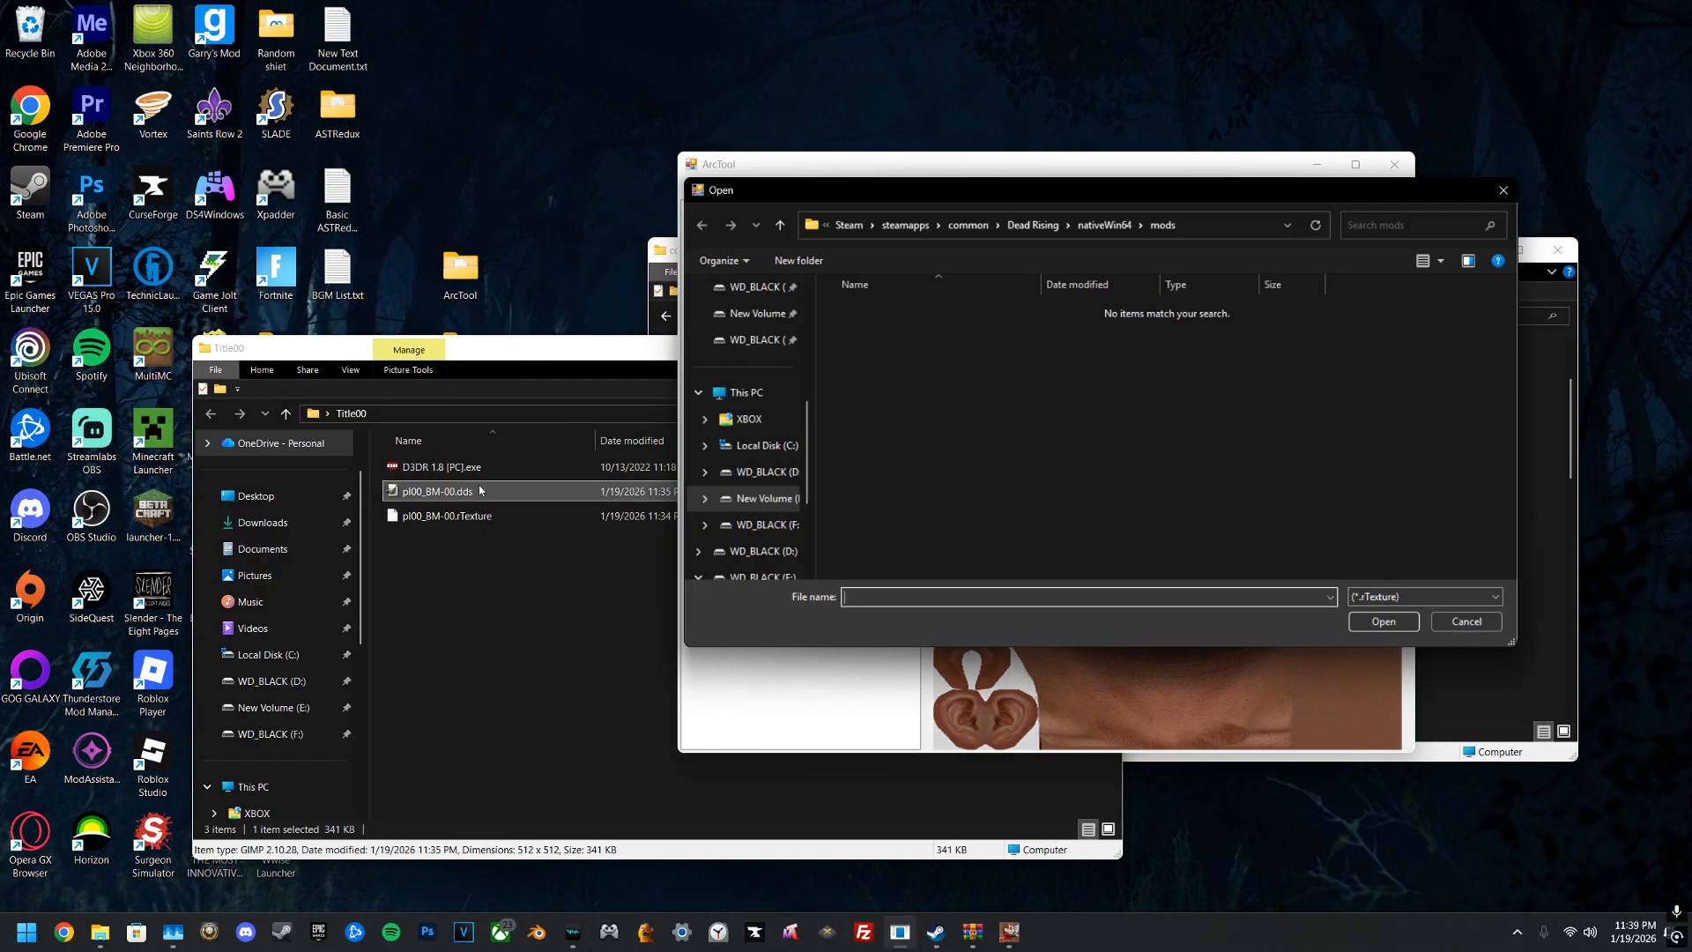
key(Escape)
Step: Replace the selected texture in TexTest.arc with pl00_BM-00.dds from the Title00 folder, and minimize ArcTool
mouse_move(438, 497)
mouse_down()
mouse_move(445, 454)
mouse_move(1066, 513)
mouse_up()
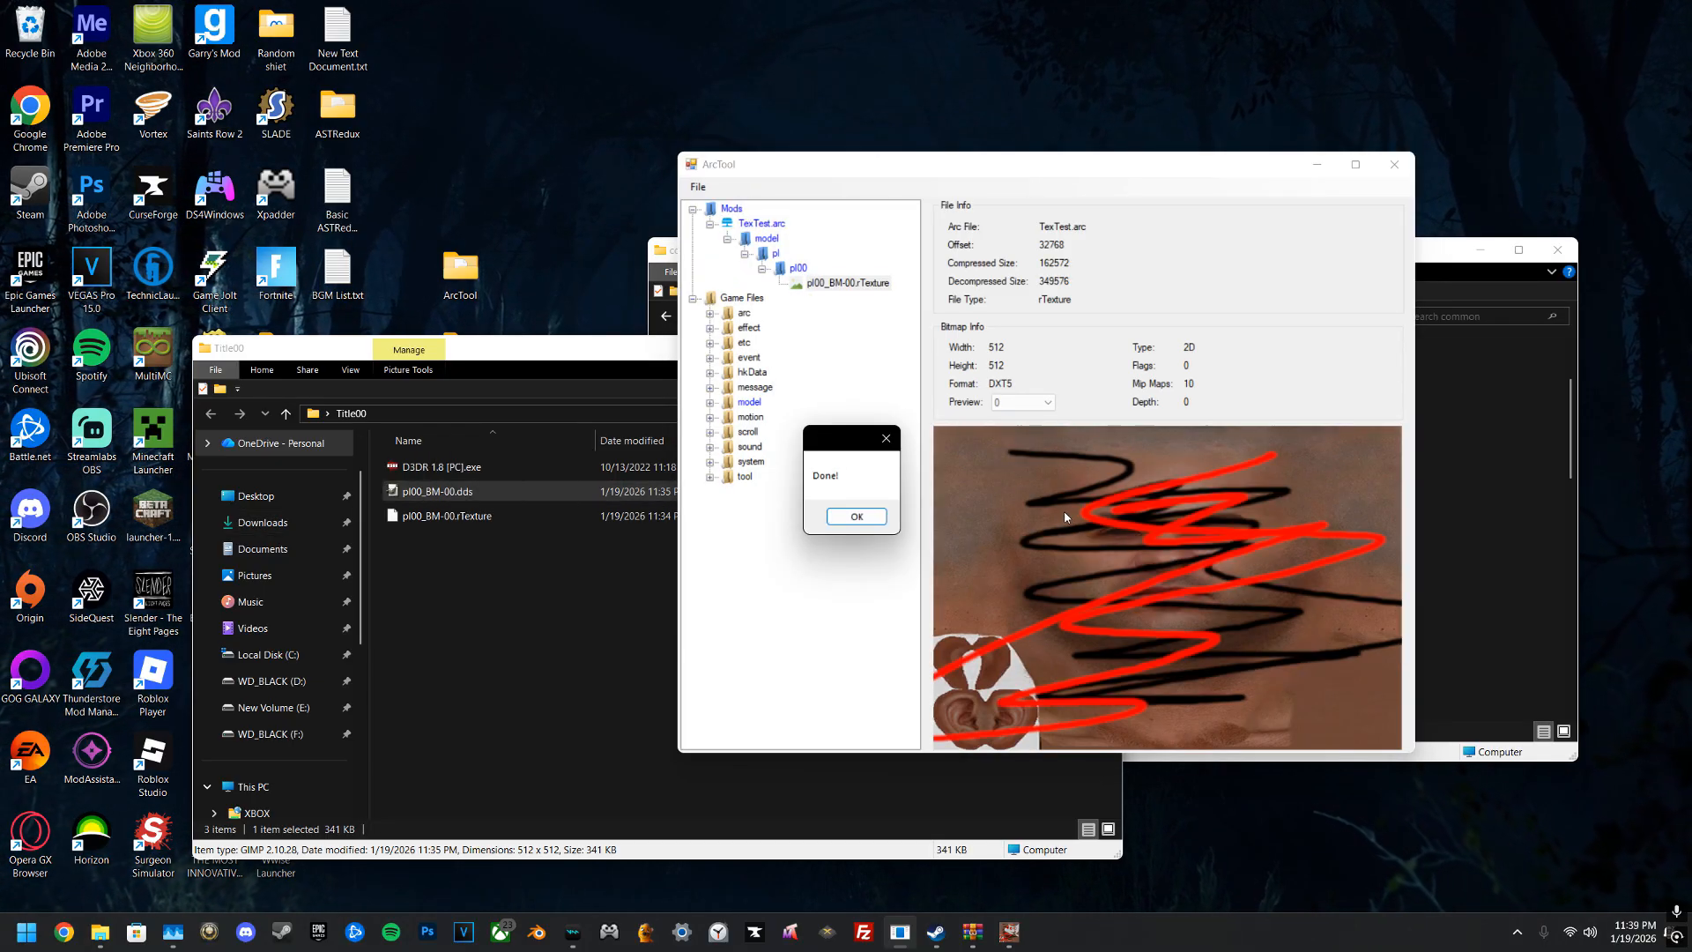
click(857, 516)
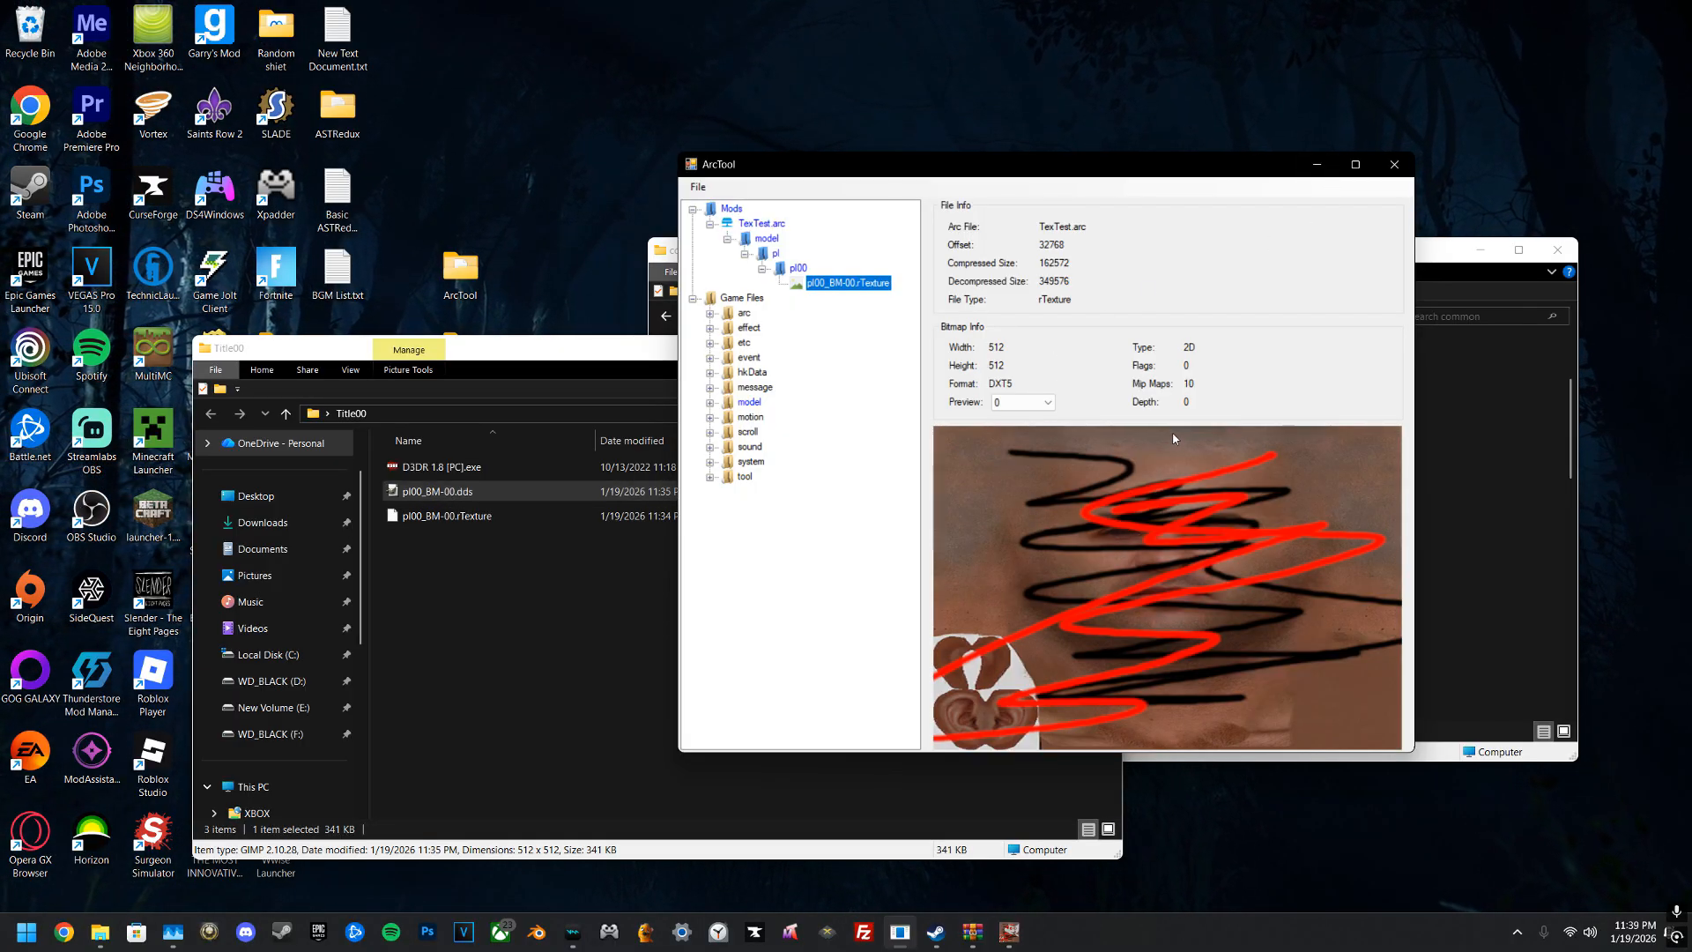
click(1325, 175)
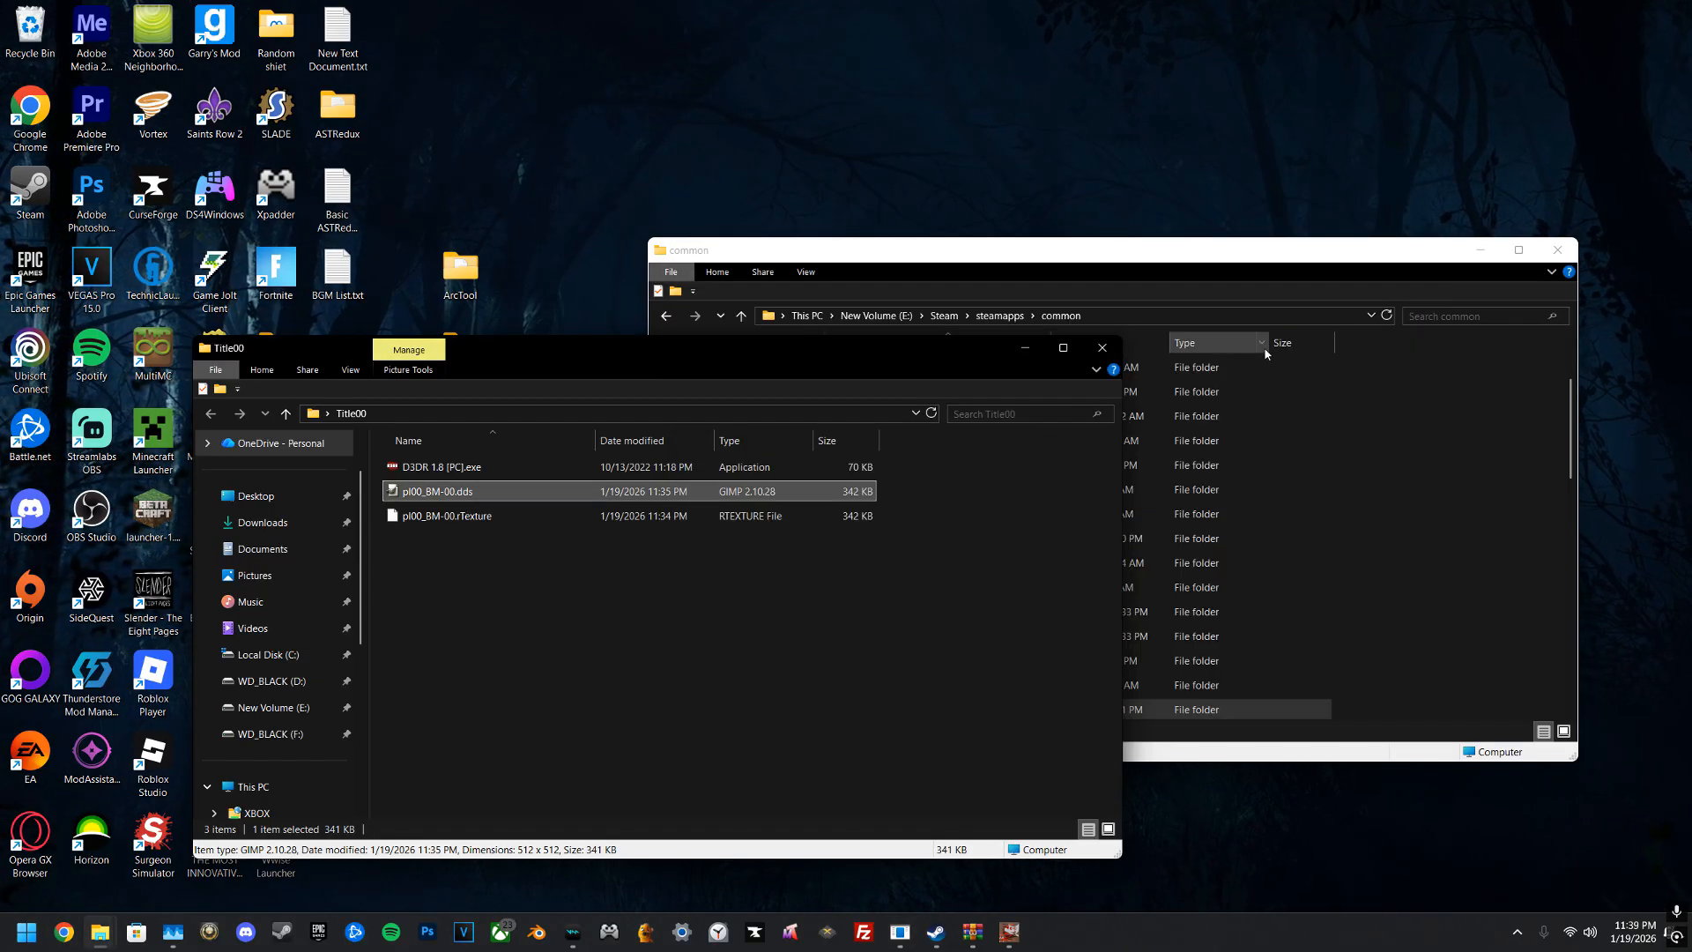
Step: Open the Dead Rising launcher, select TexTest.arc in the mod files settings, confirm, and start the game
mouse_move(100, 932)
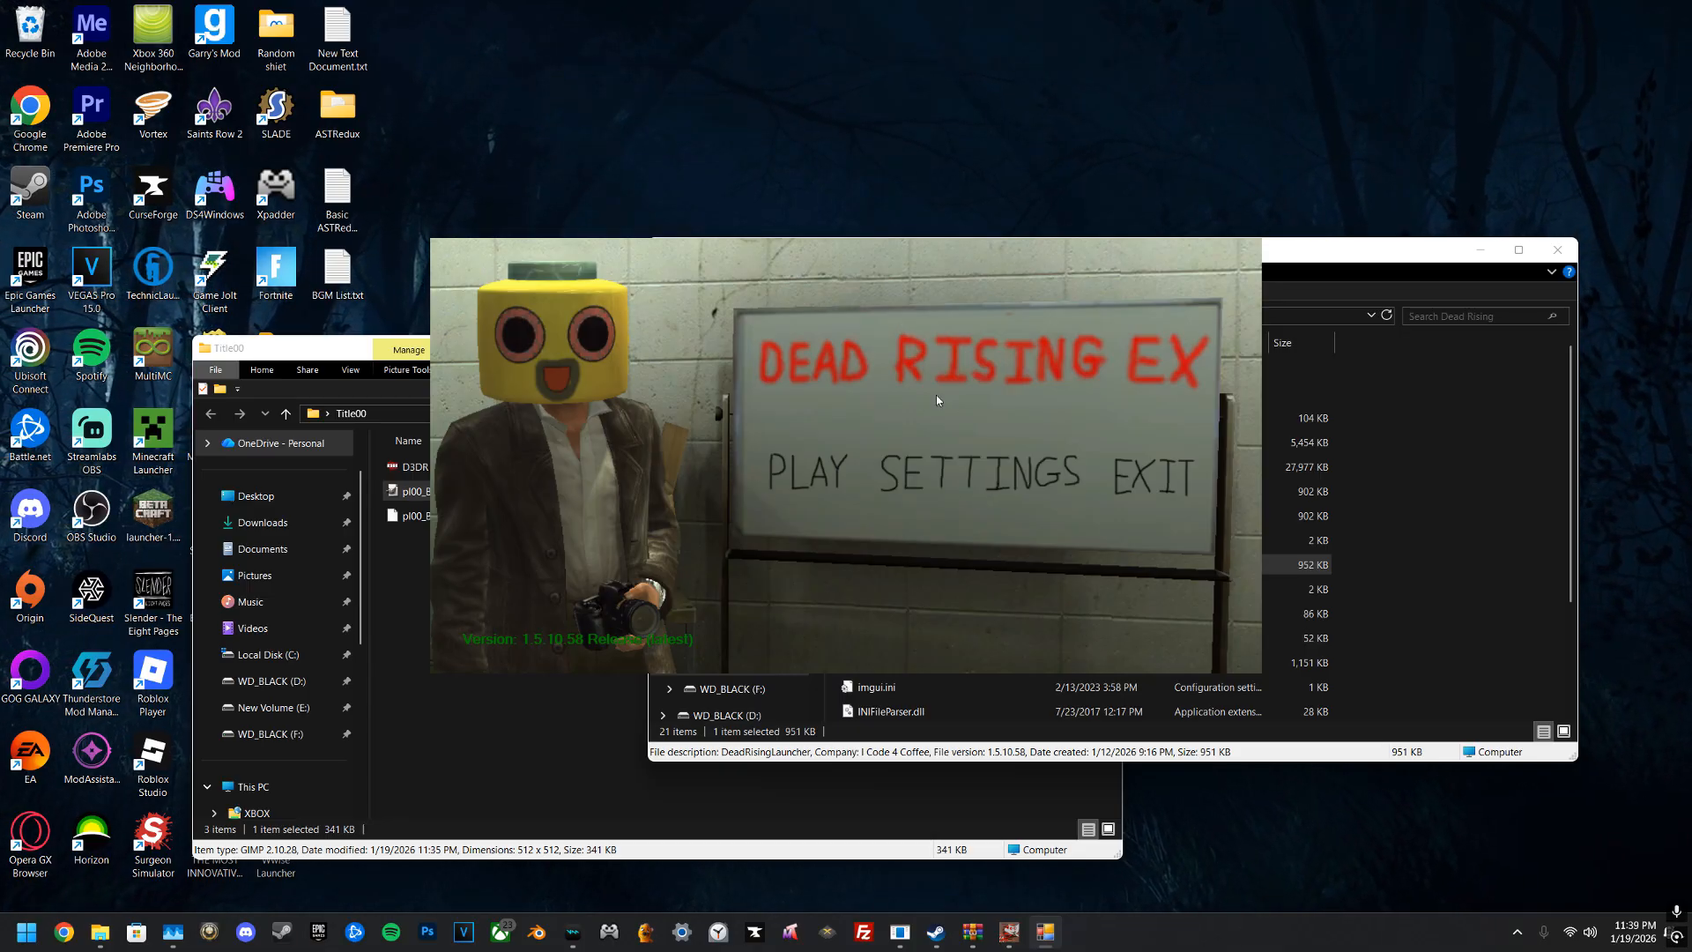
click(987, 476)
scroll(828, 457, down, 5)
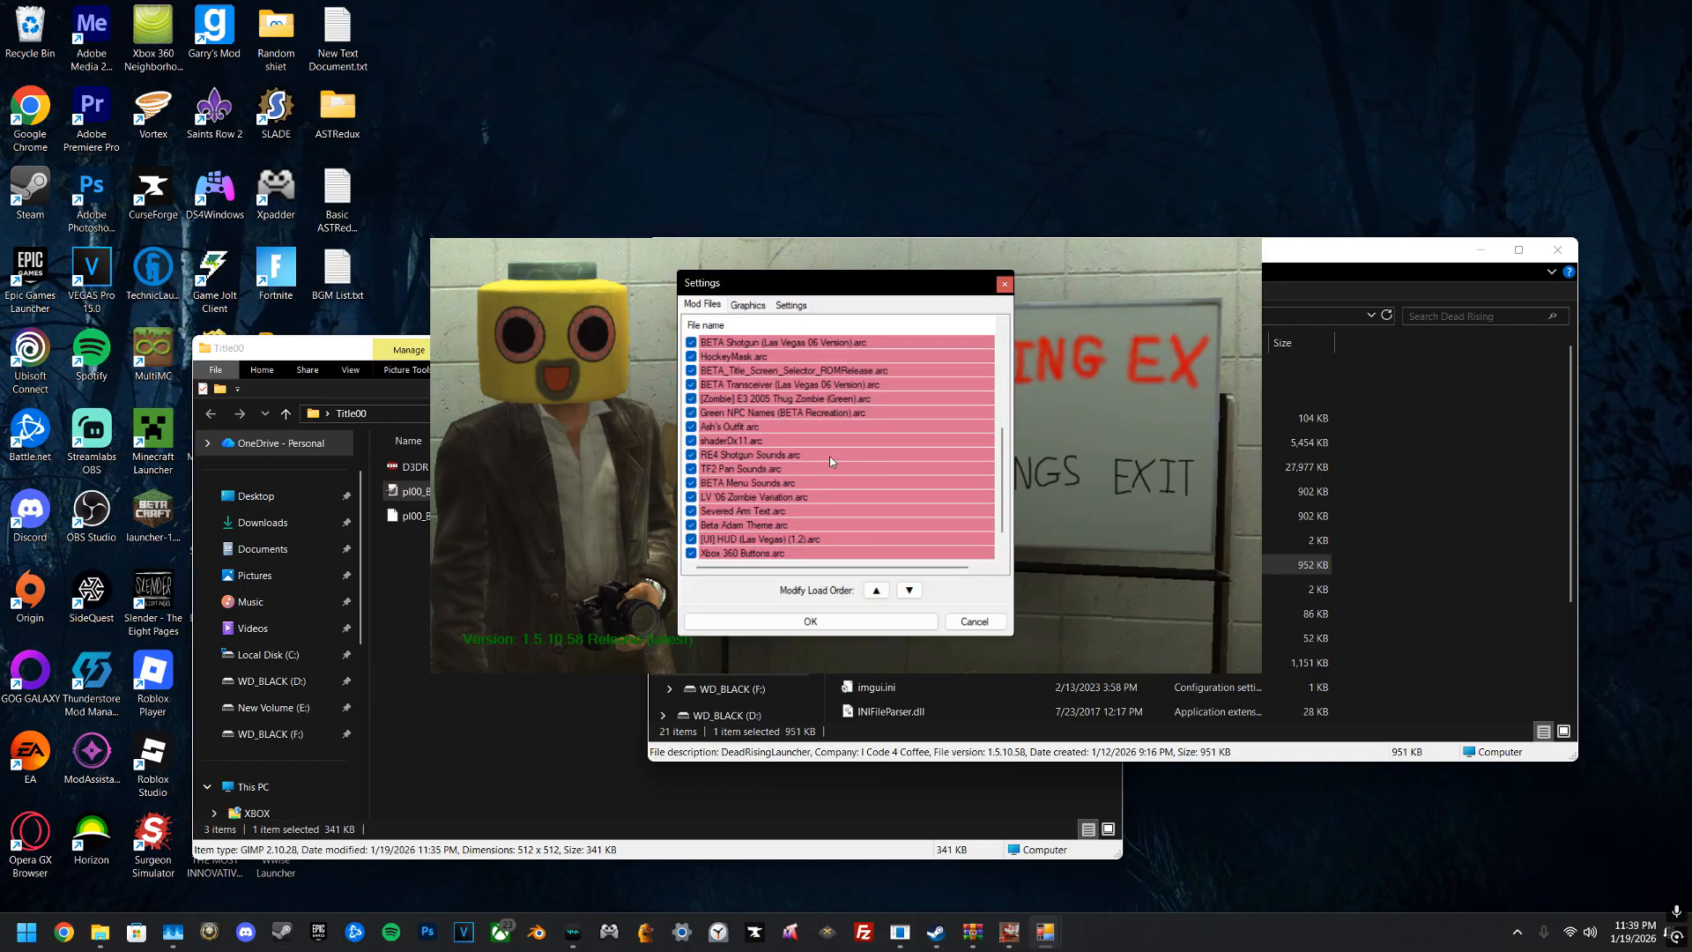
scroll(827, 482, up, 5)
scroll(743, 477, down, 5)
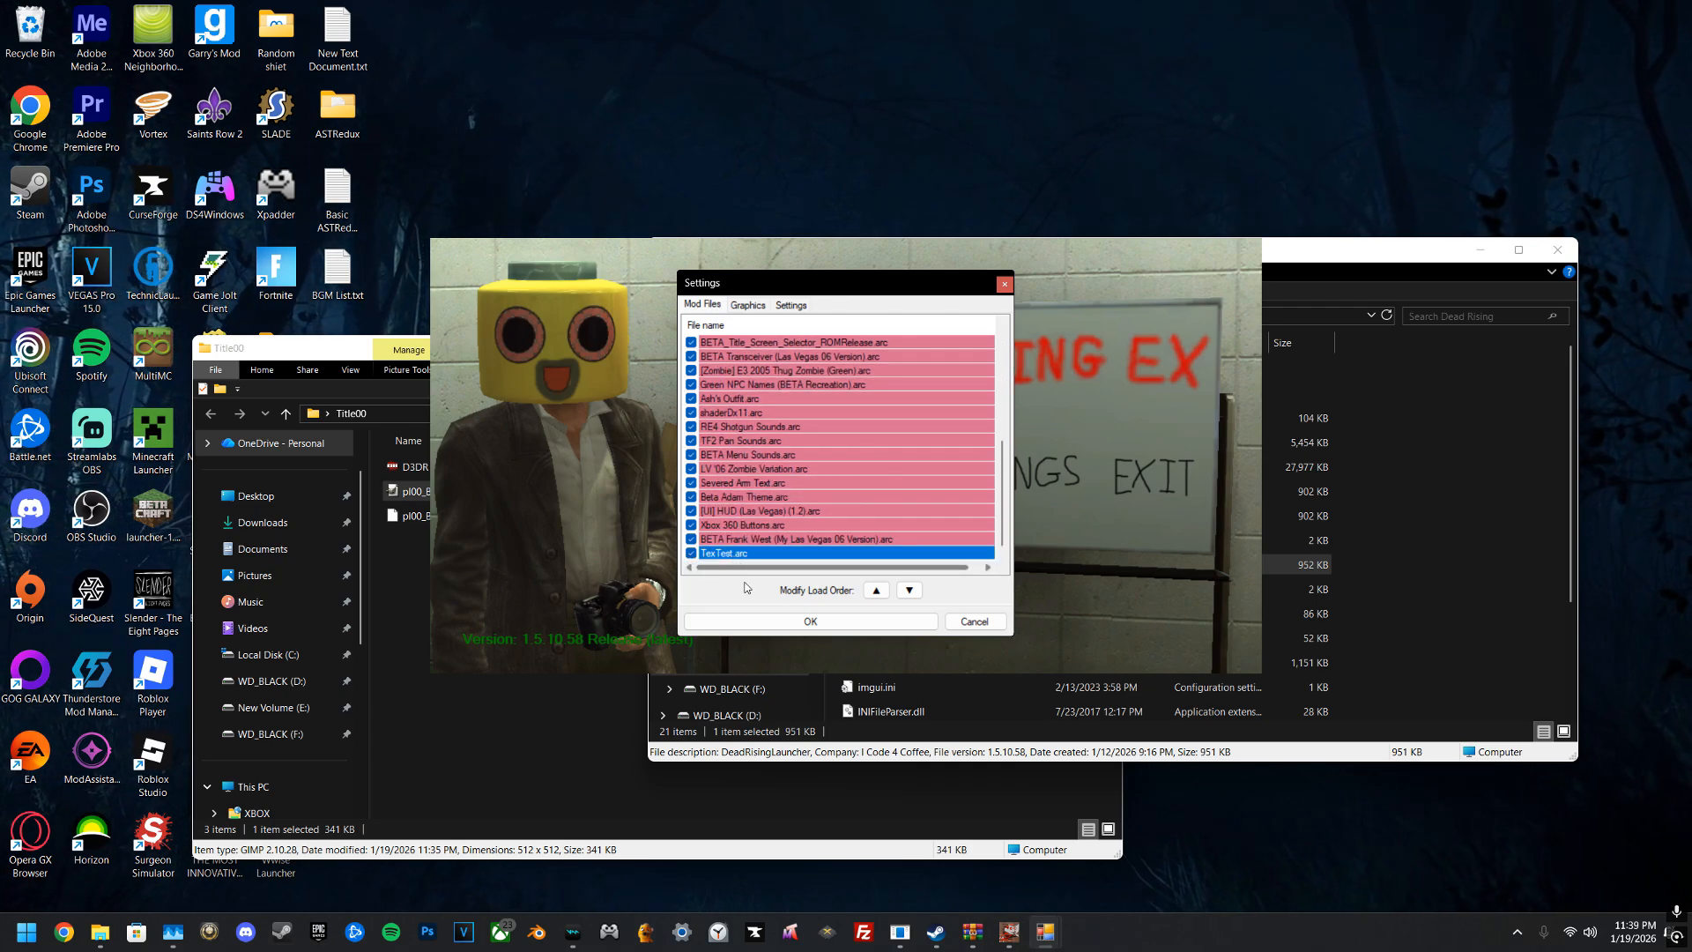
click(811, 621)
click(825, 476)
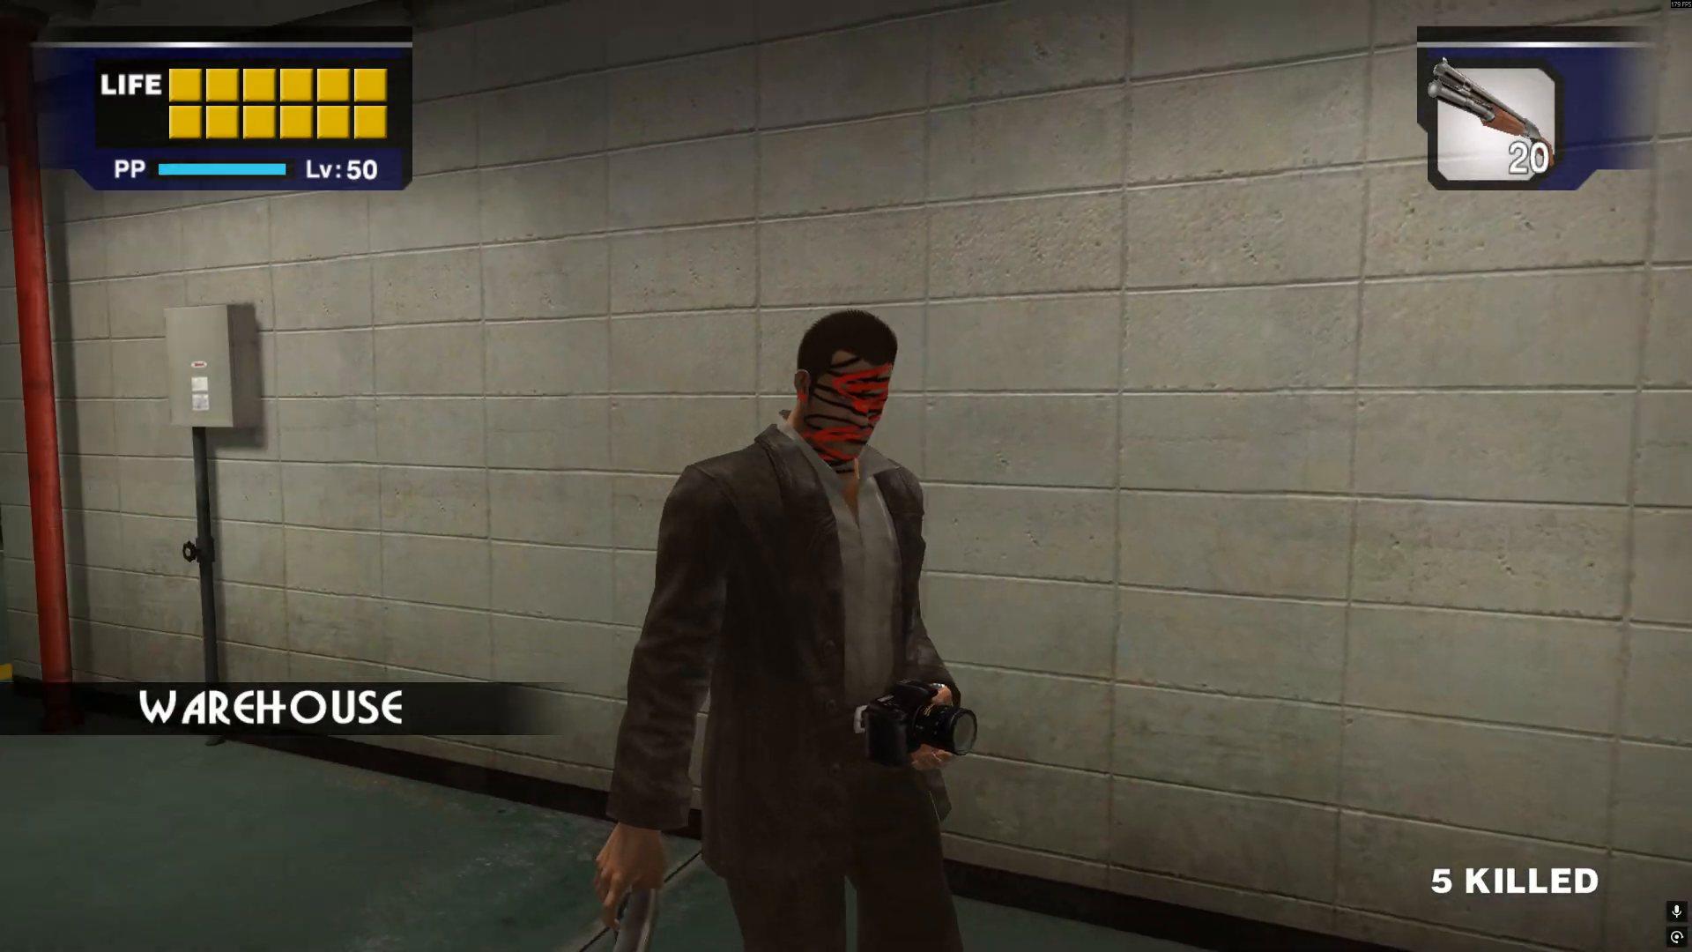
key(Right)
key(Right)
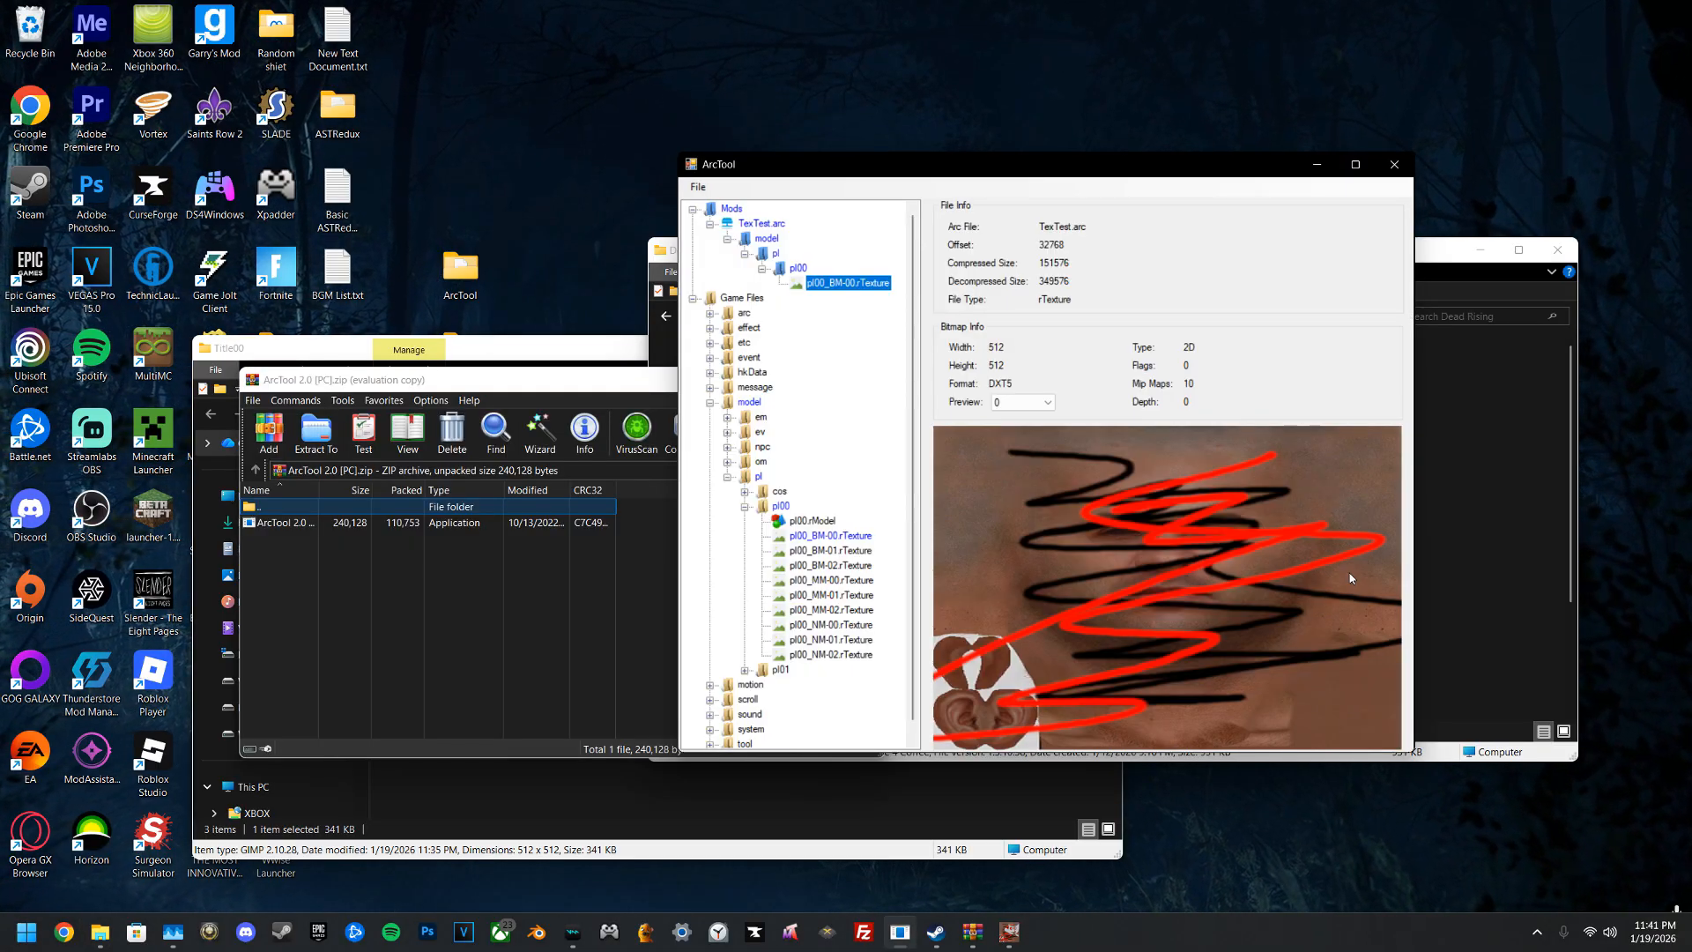
Step: Create a new desktop folder named Classic ArcTool
click(289, 526)
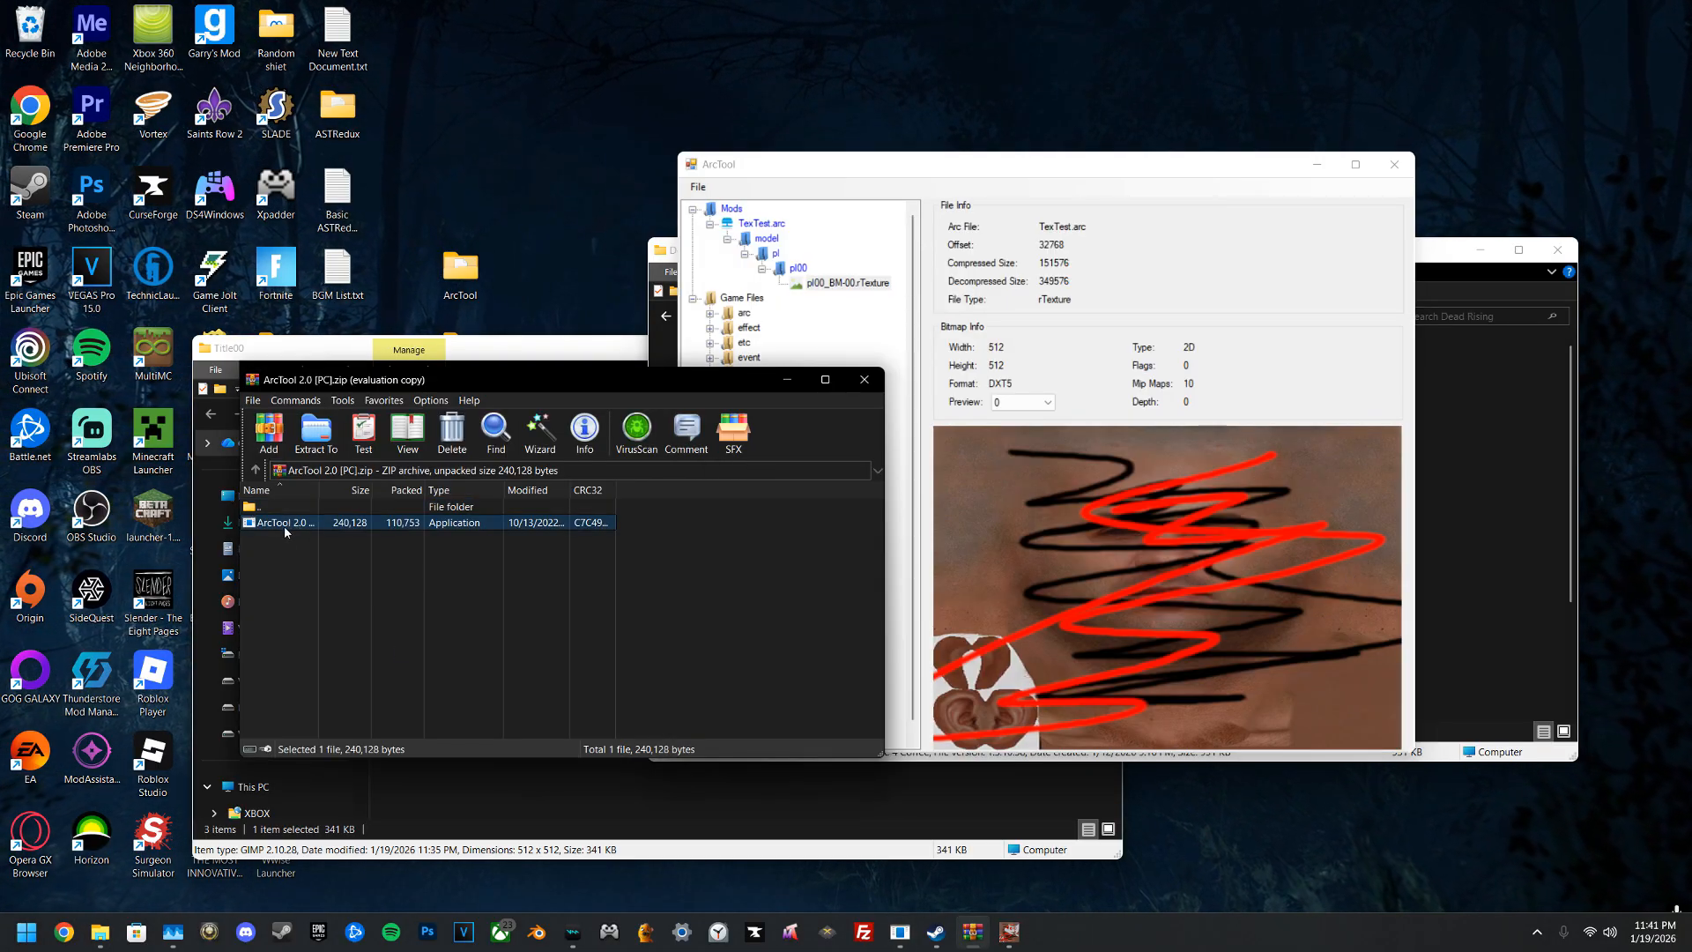
click(450, 224)
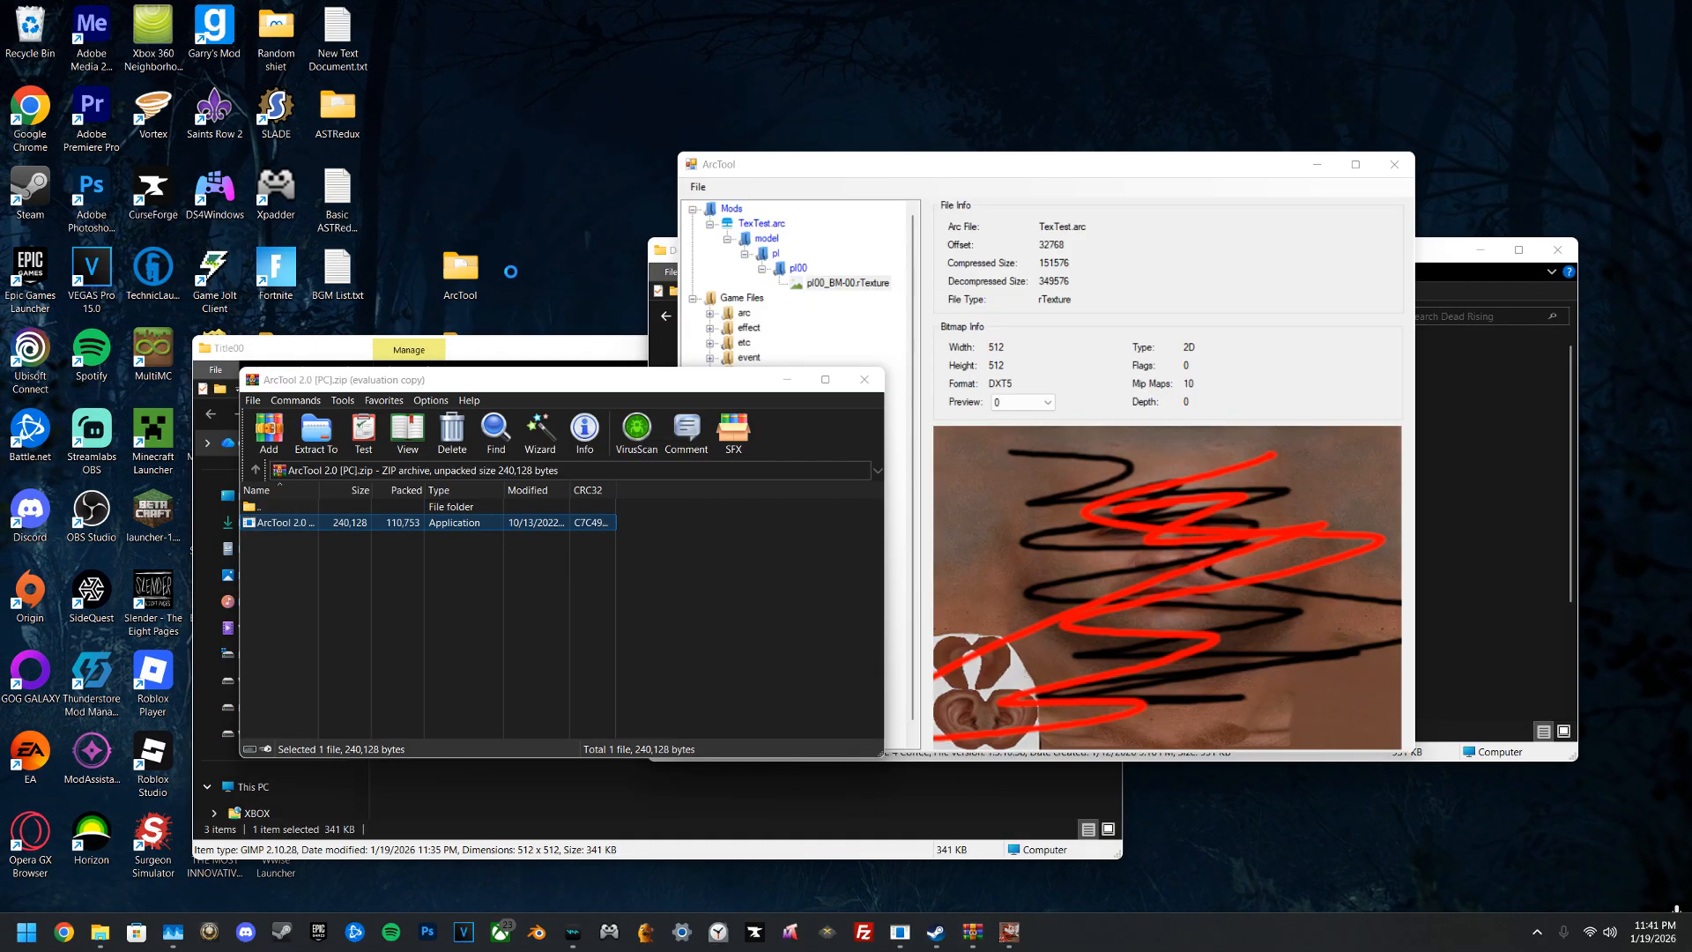
right_click(451, 219)
mouse_move(550, 415)
click(661, 414)
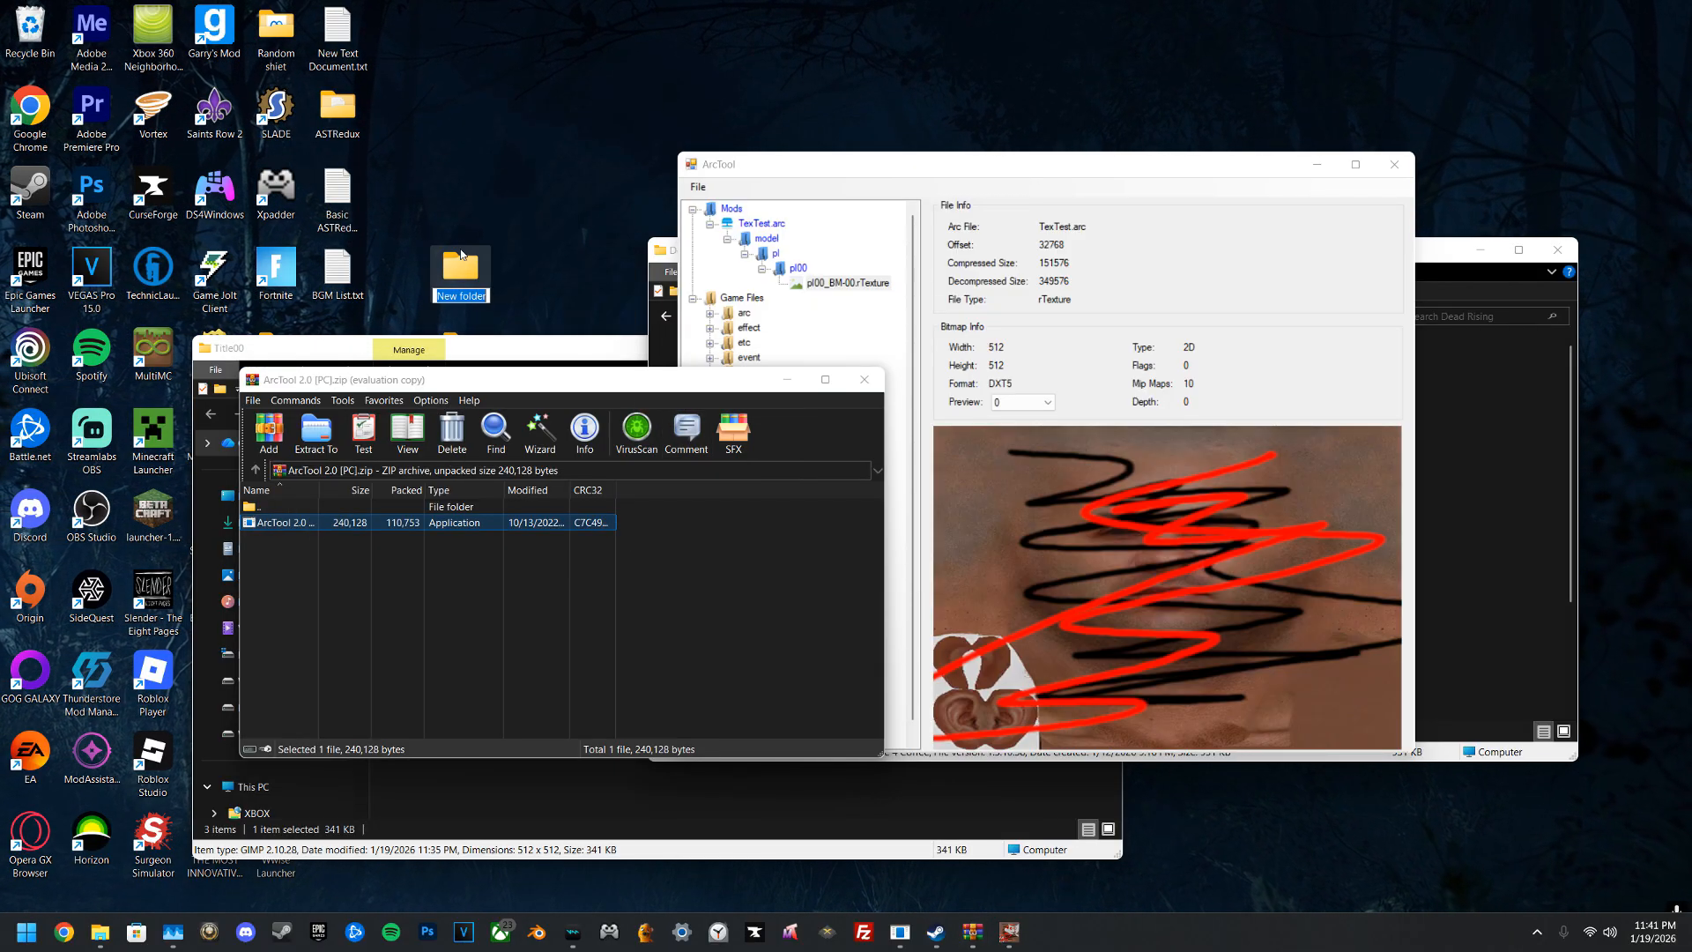
text(Classic A)
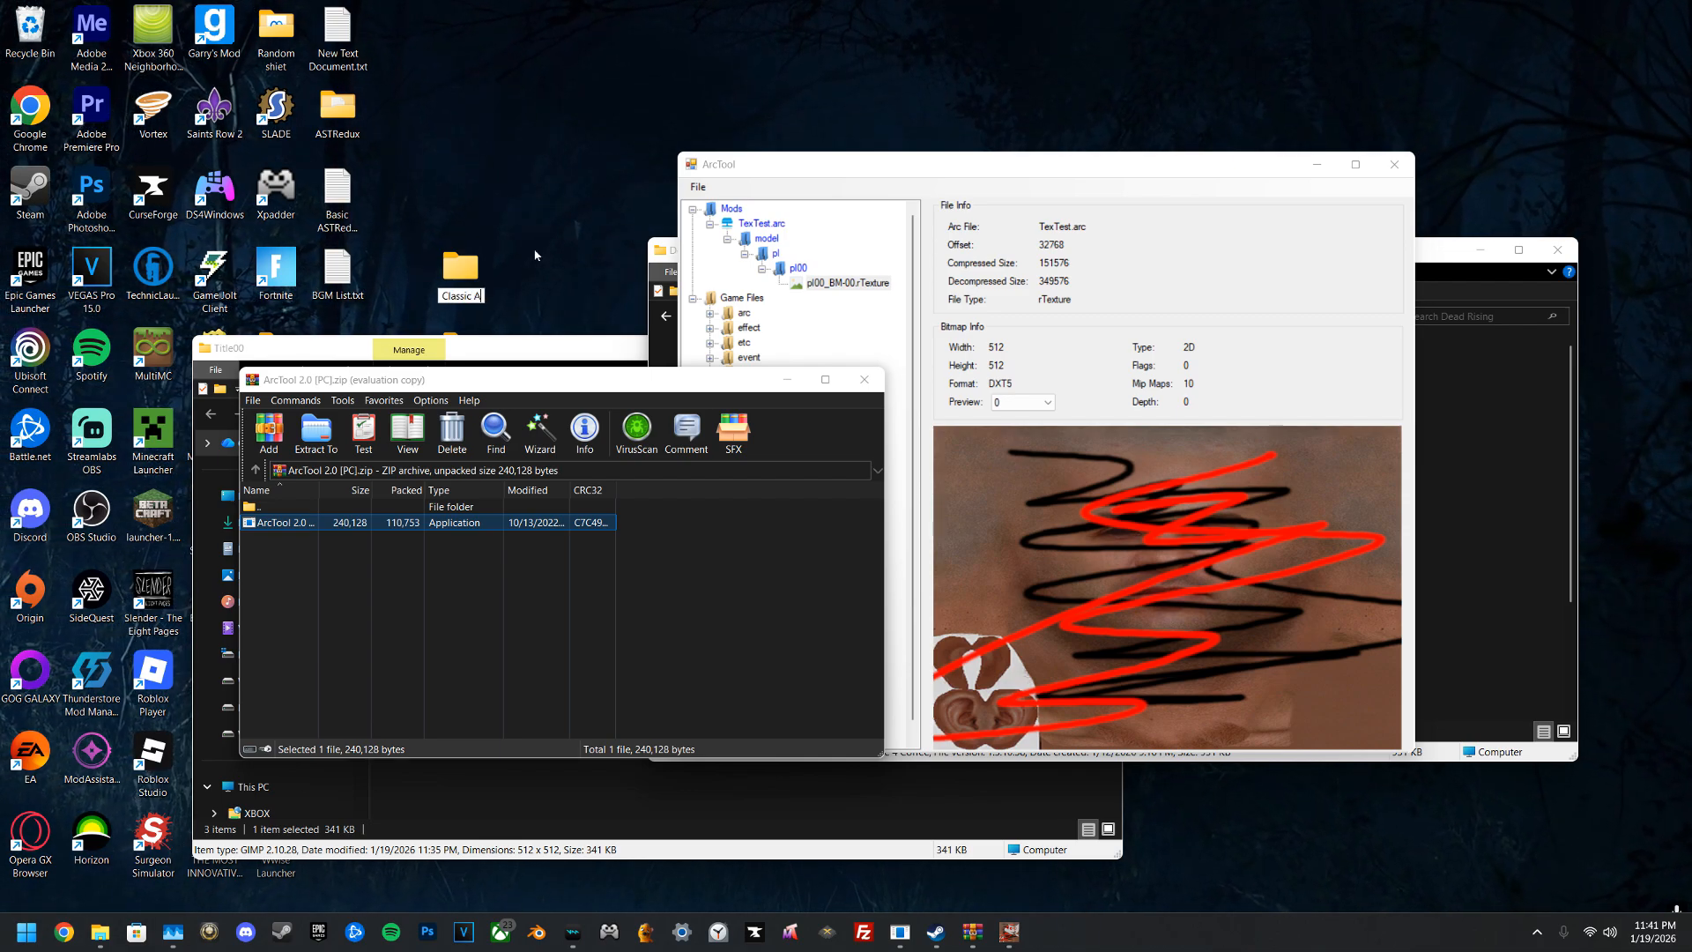
text(rcTool)
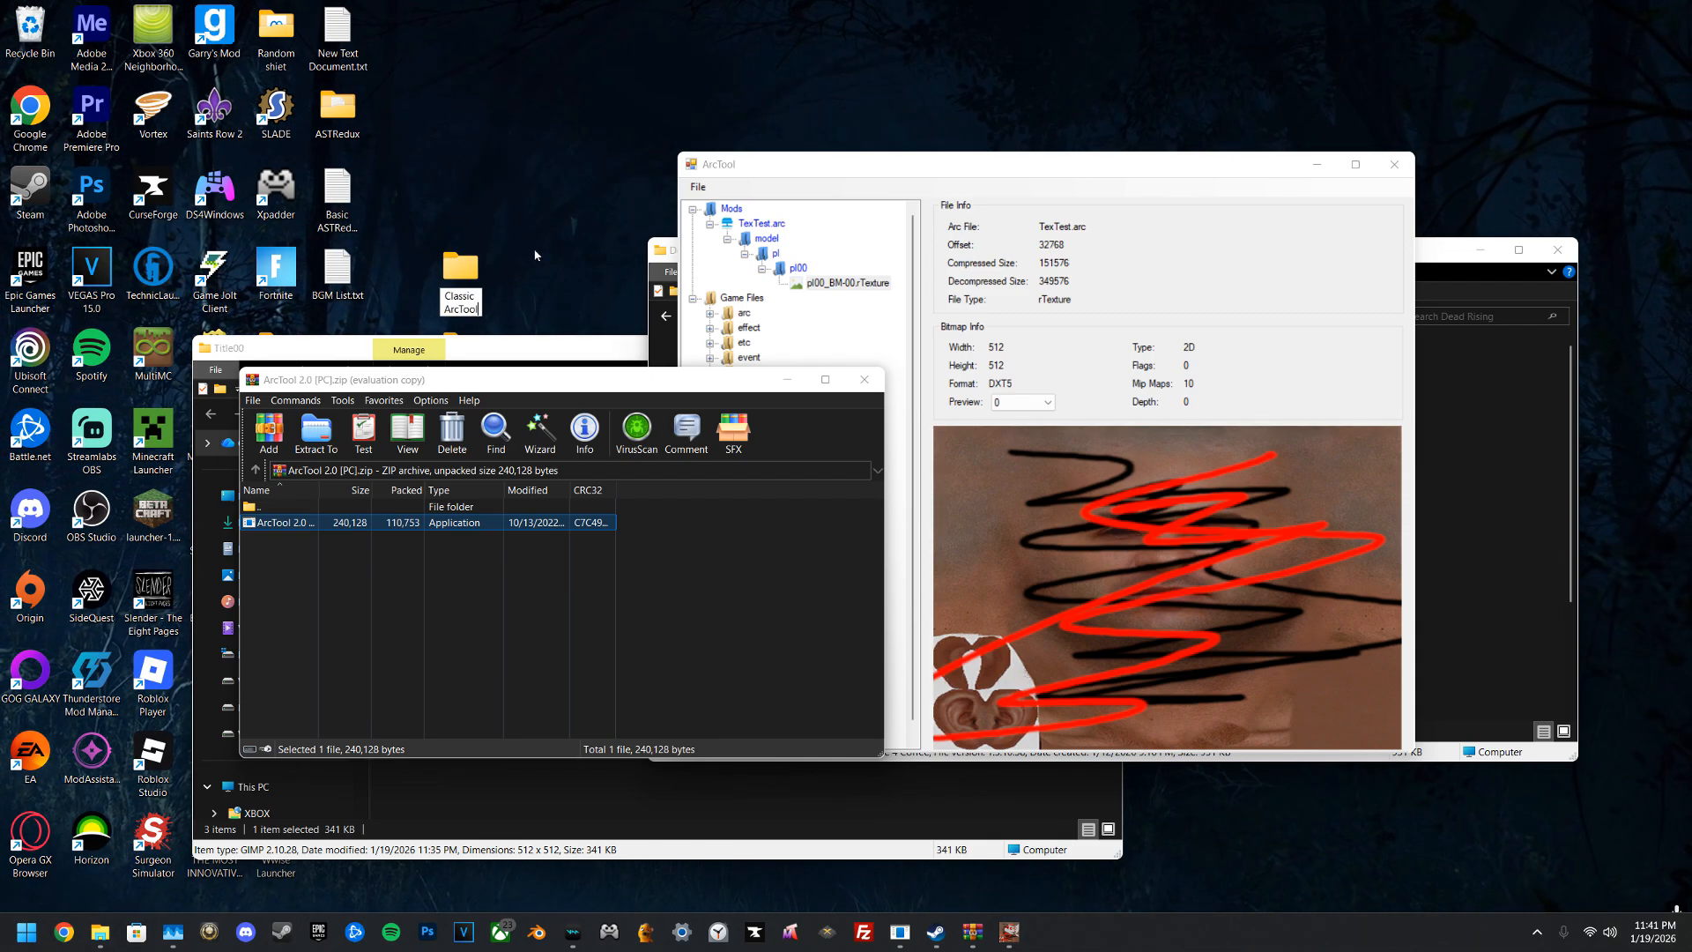
key(Return)
Step: Extract ArcTool 2.0 [PC].exe from the zip archive into the Classic ArcTool folder and close the archive
double_click(460, 268)
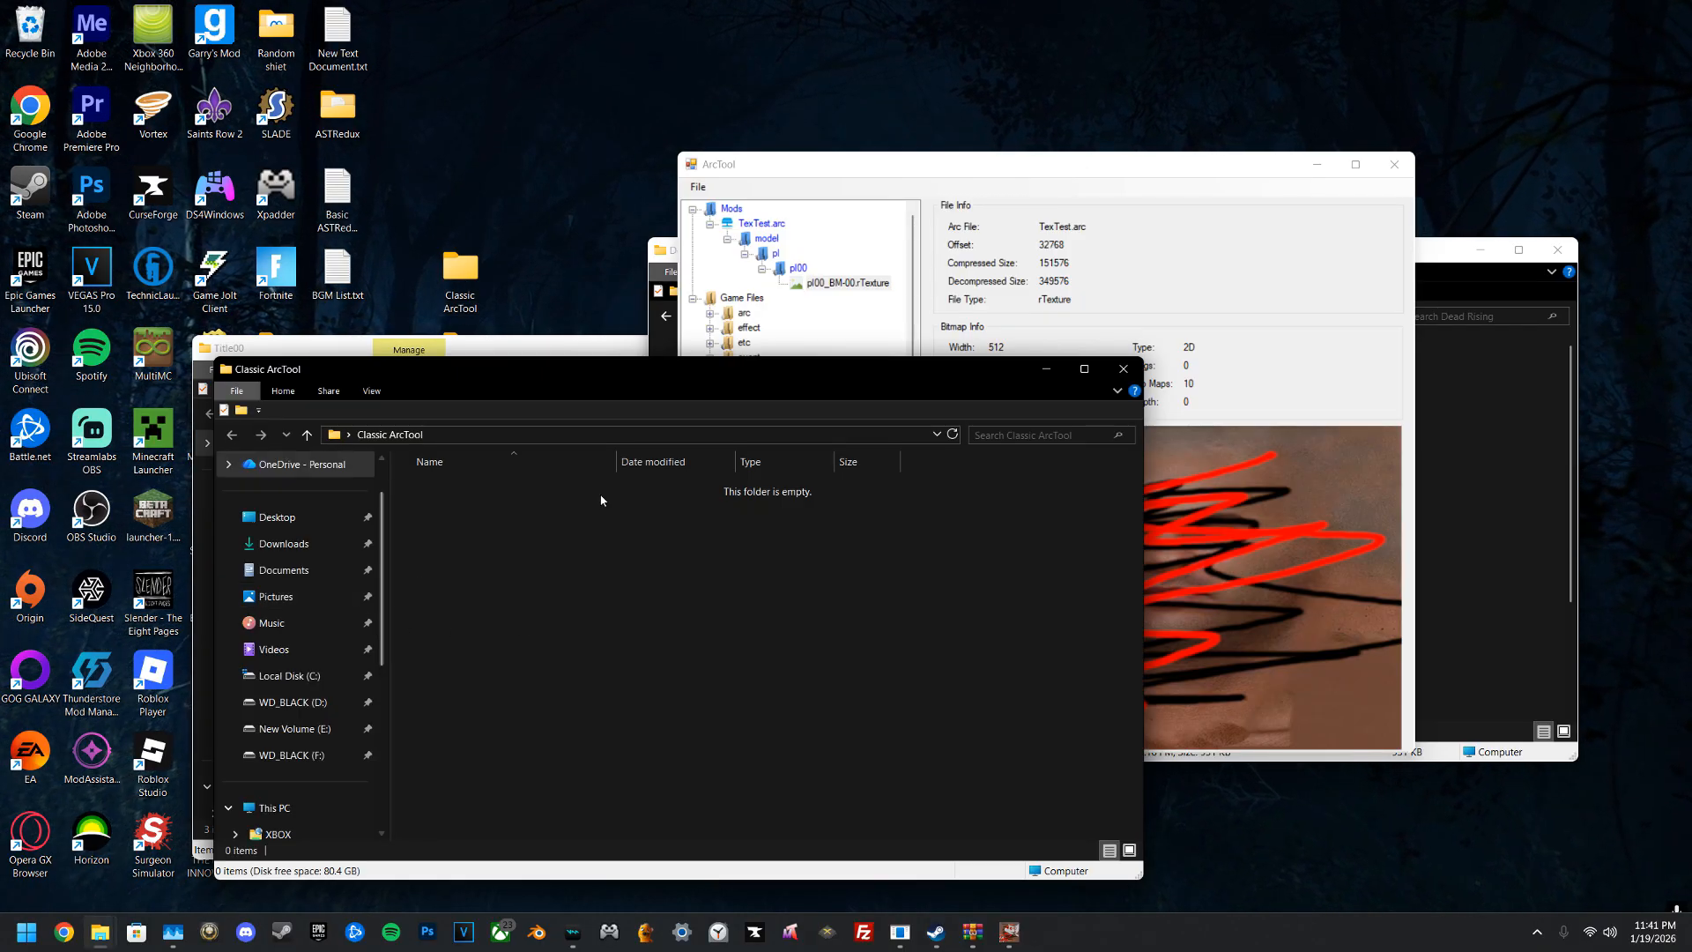
drag(471, 372, 745, 381)
drag(298, 523, 1112, 651)
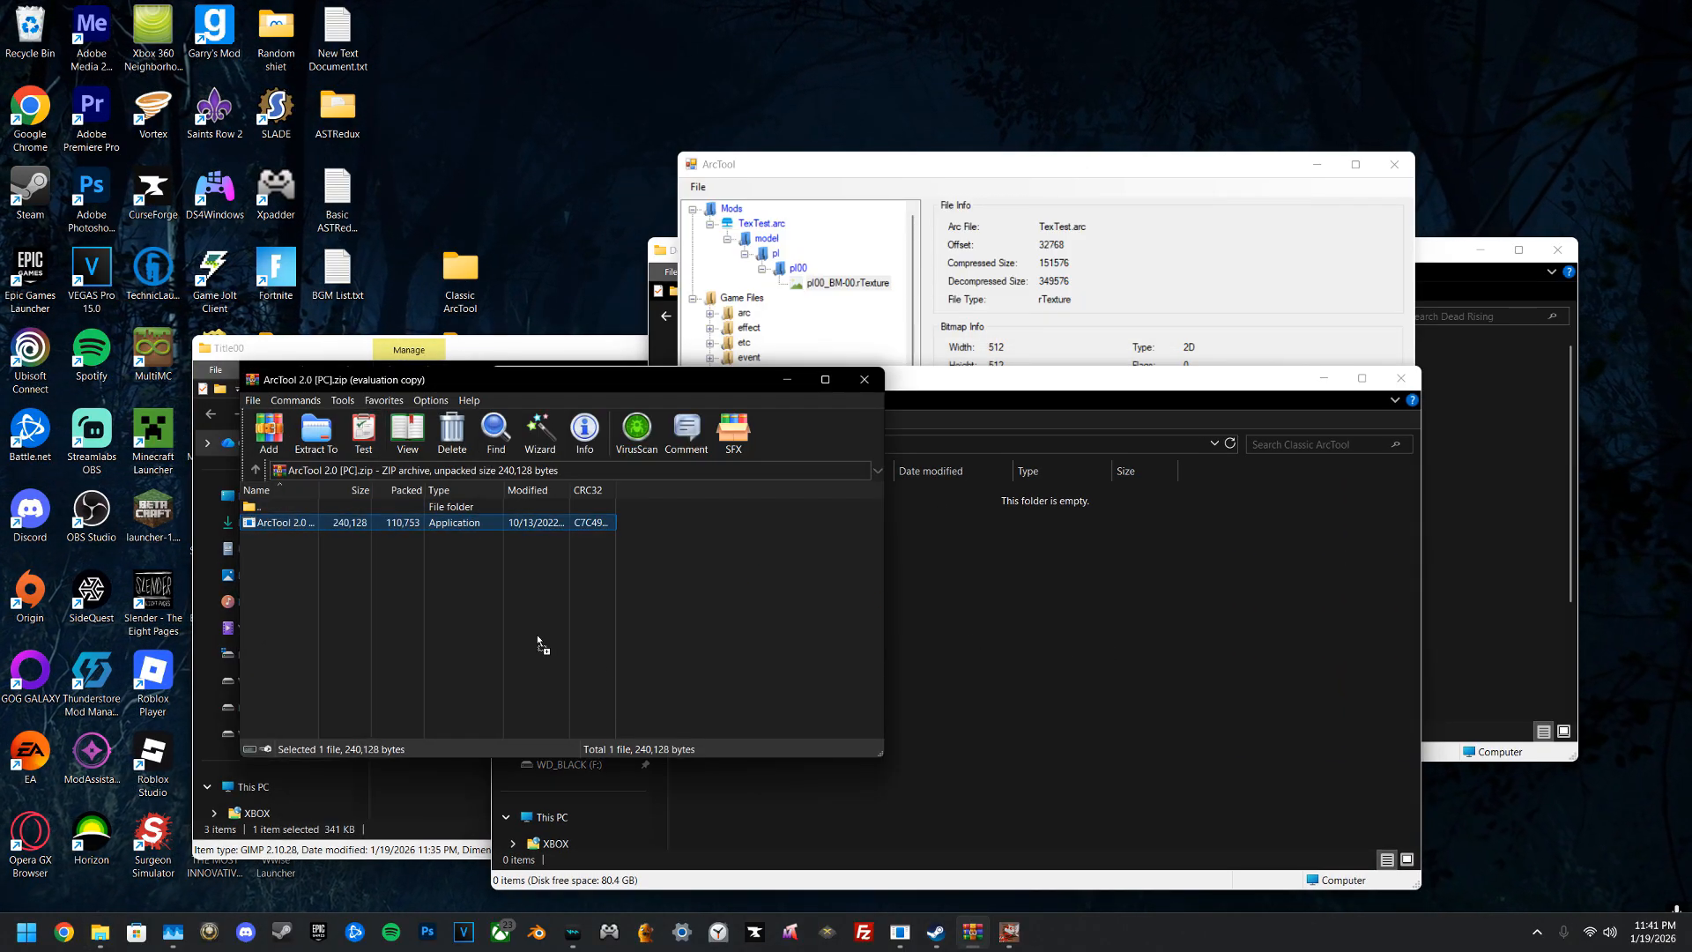
click(414, 626)
click(865, 380)
drag(930, 386, 539, 310)
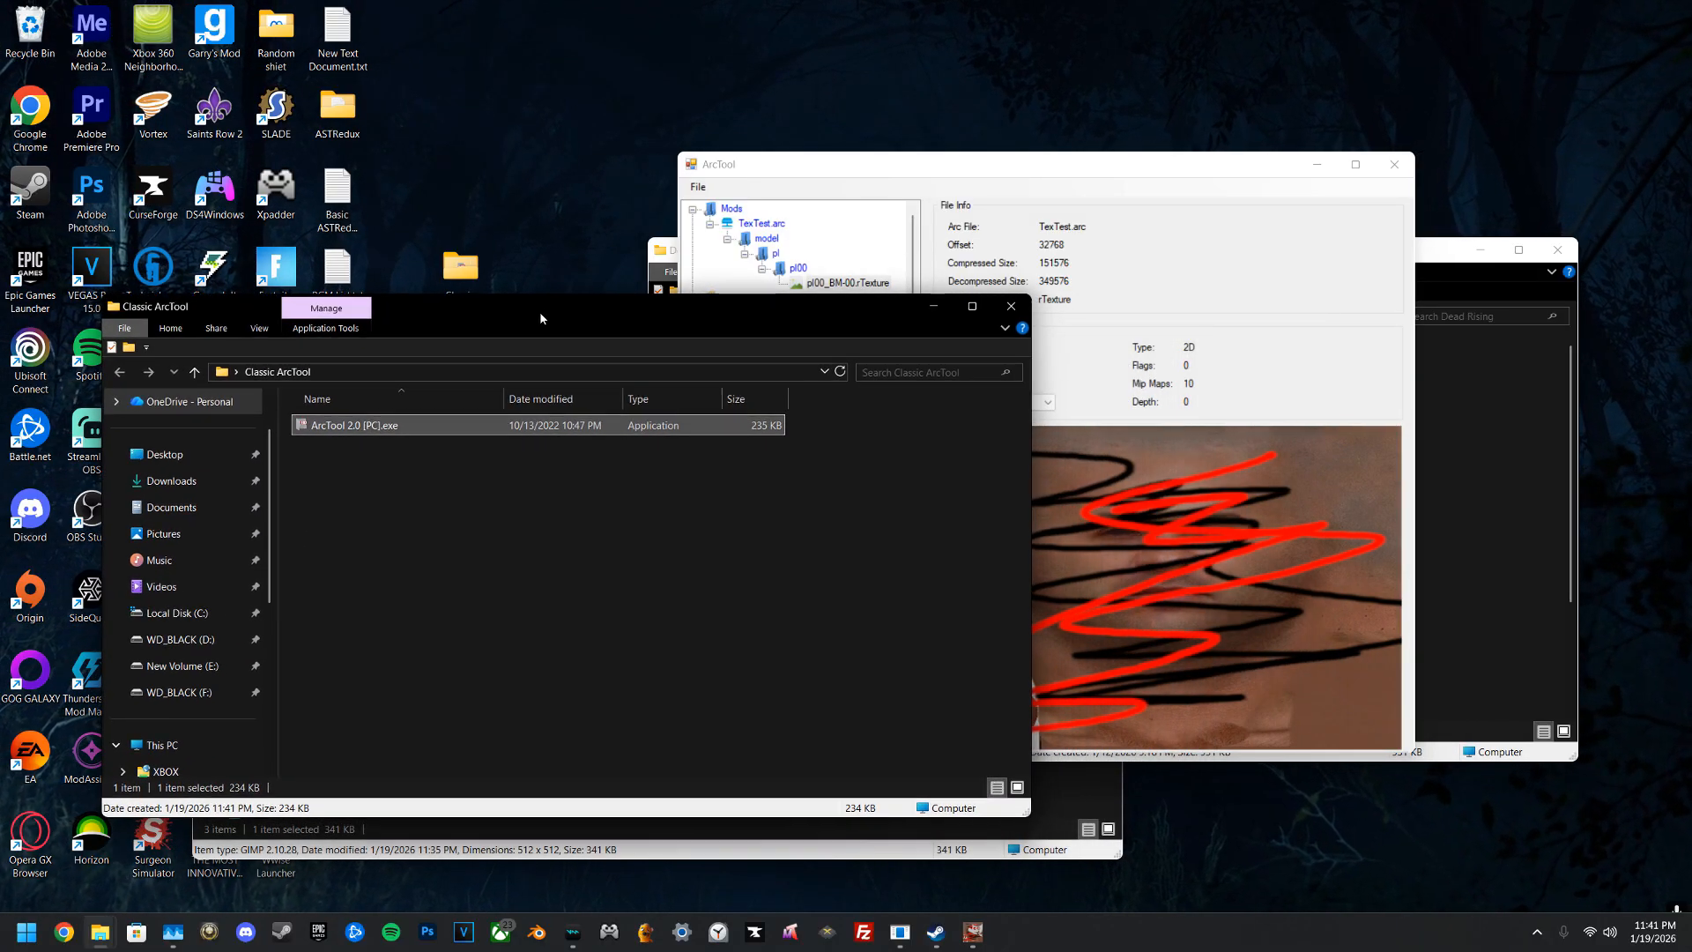
Step: Move ArcTool beside the Classic ArcTool folder and inspect the source archive of pl00_BM-01.rTexture
click(564, 476)
drag(853, 164, 1066, 167)
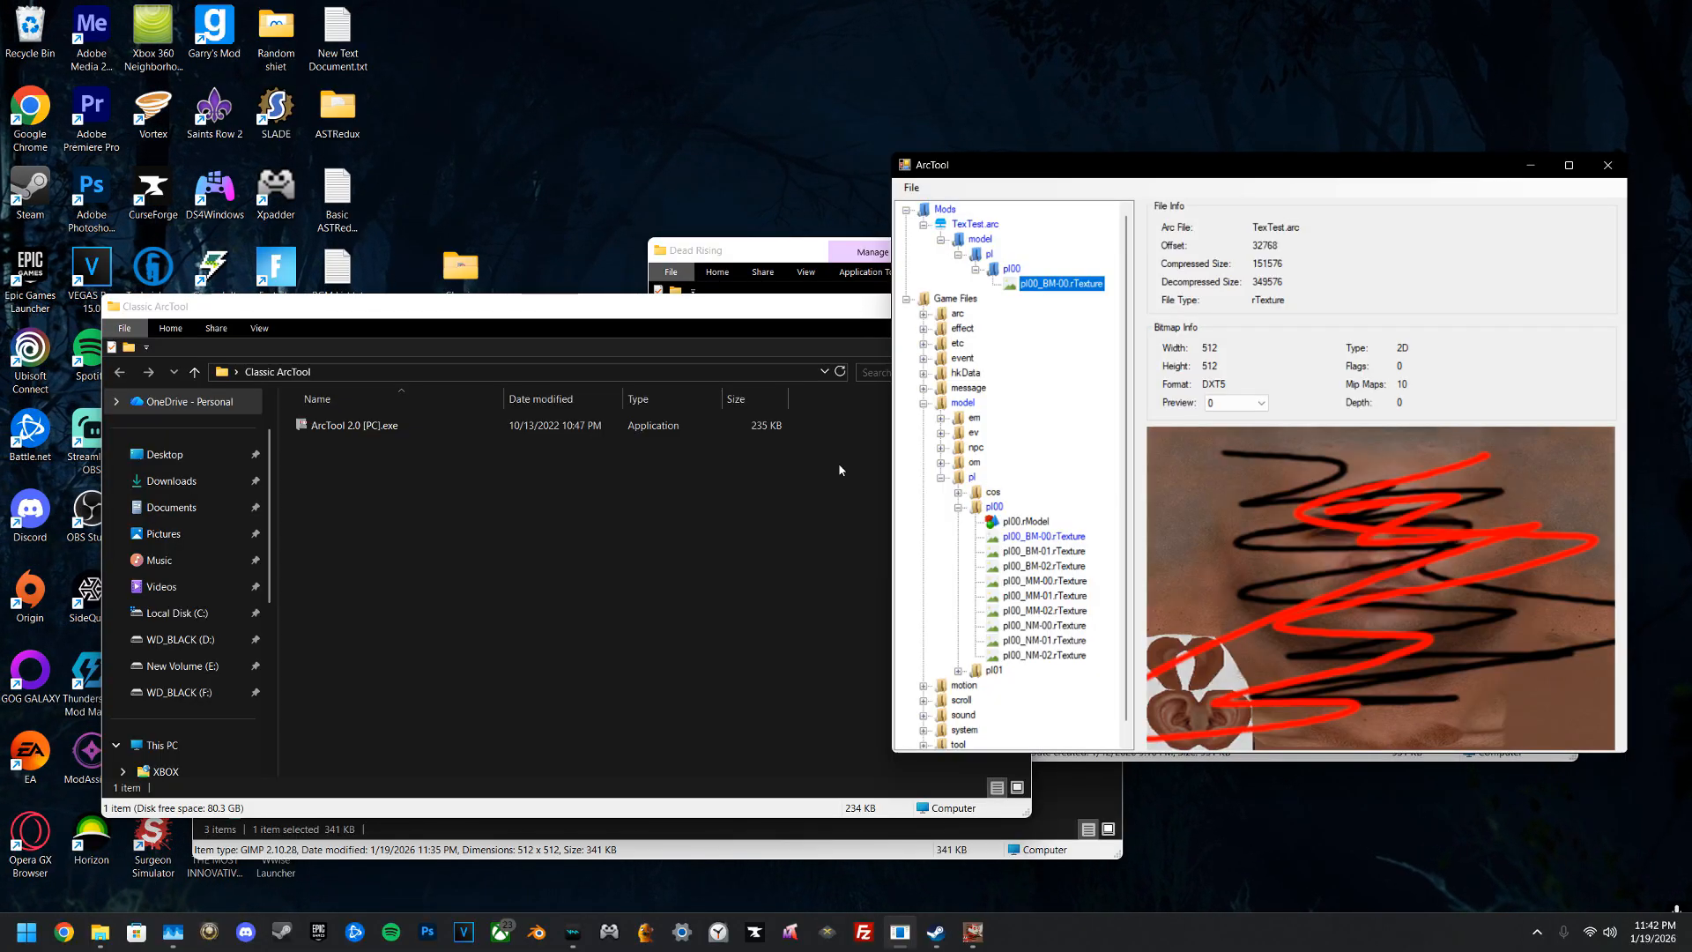
click(1051, 552)
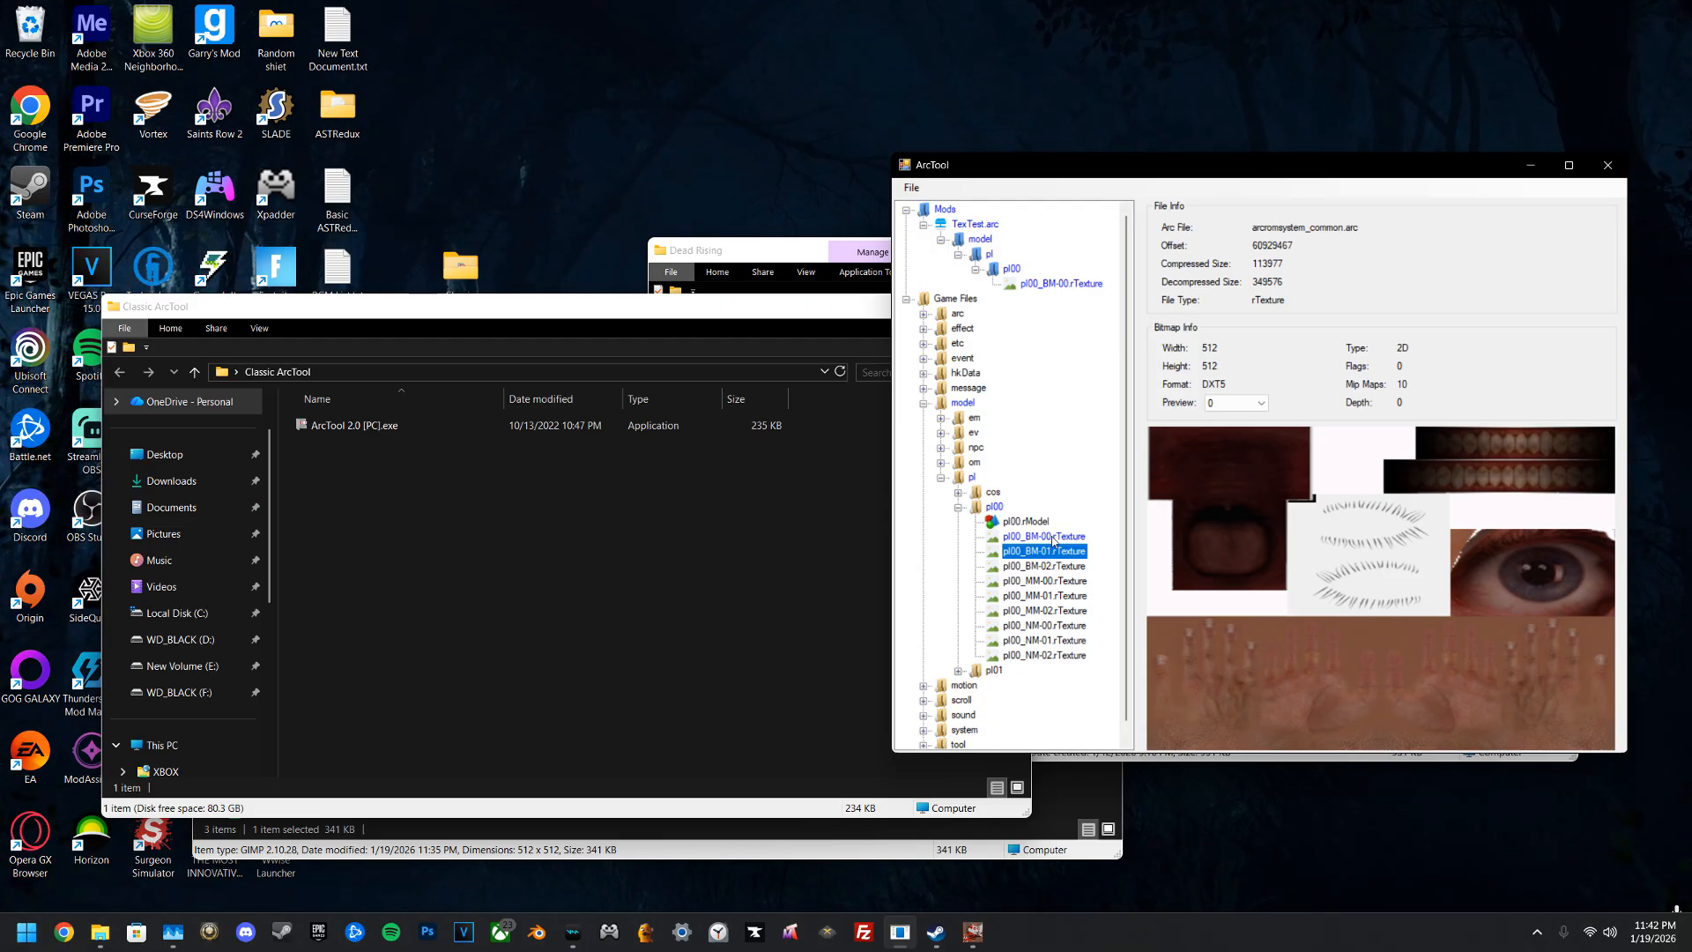
Step: Locate arcromsystem_common.arc in Dead Rising's nativeWin64 folder, and minimize that folder window
click(876, 270)
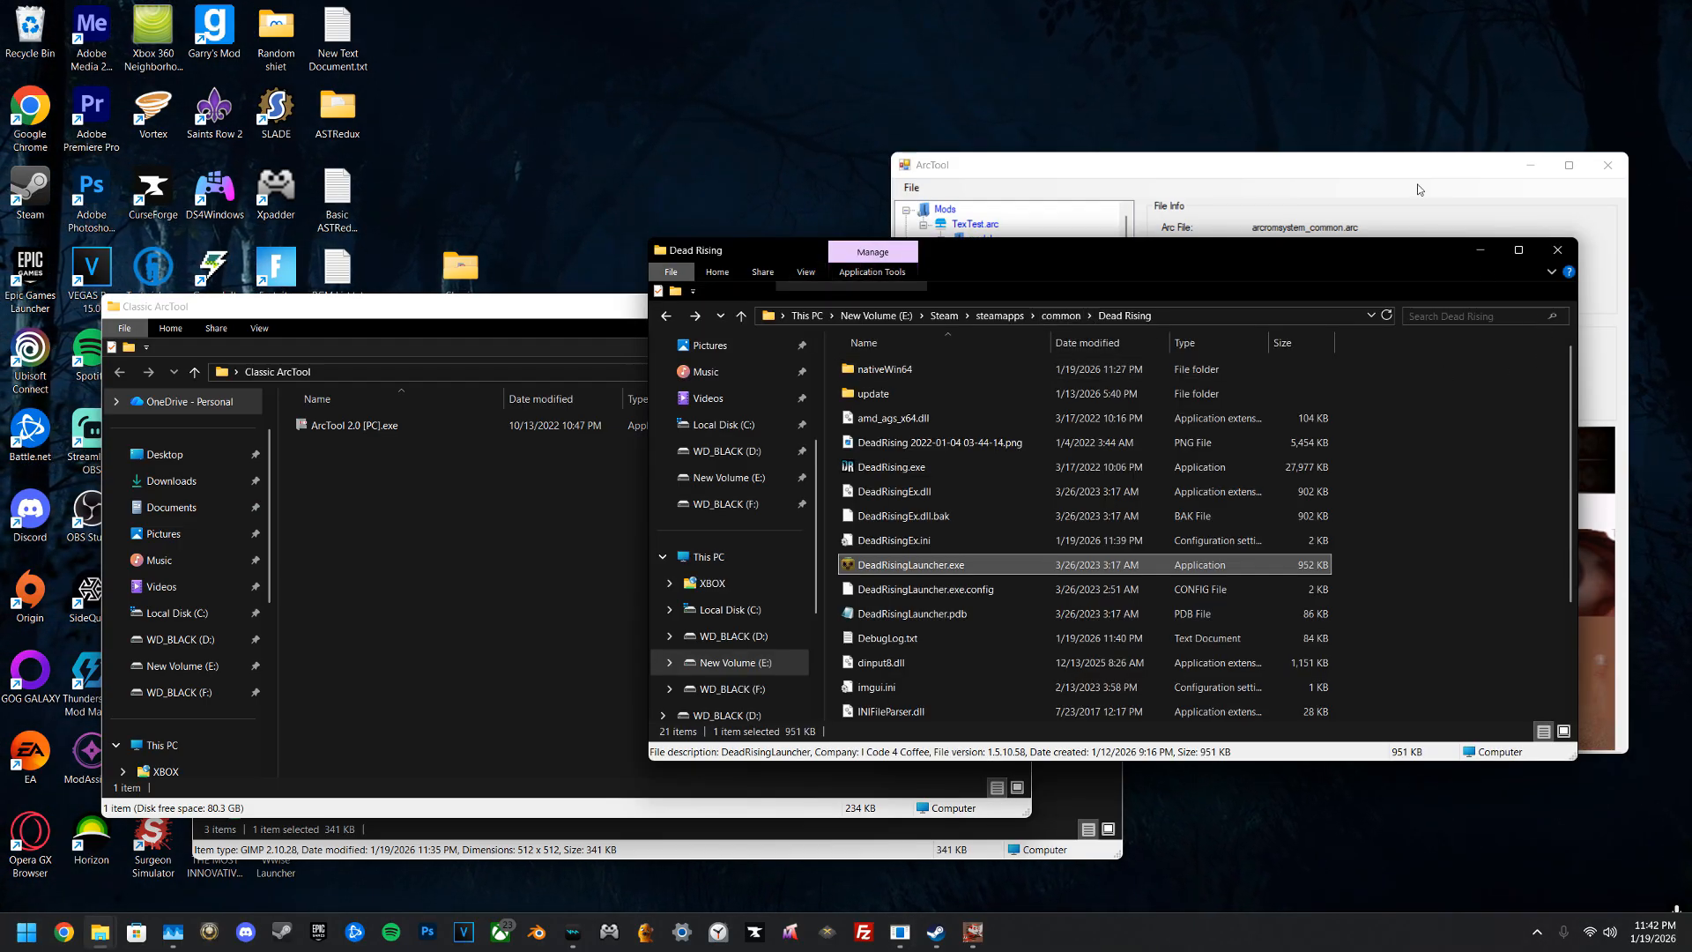
double_click(1062, 368)
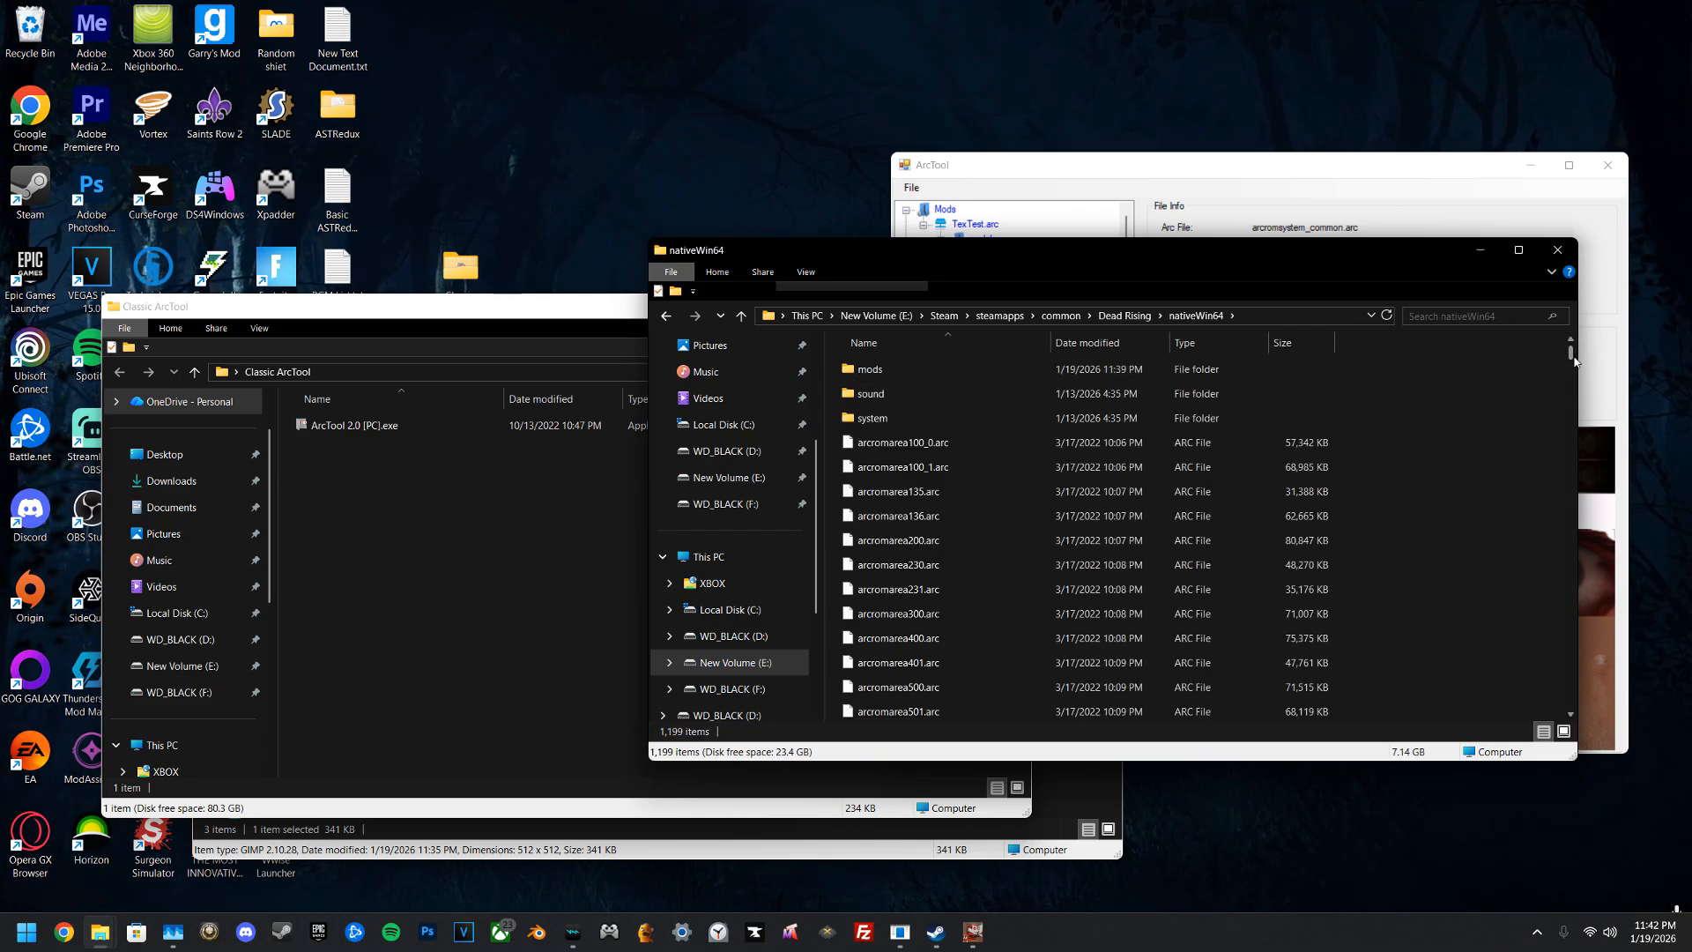
drag(1572, 357, 1570, 701)
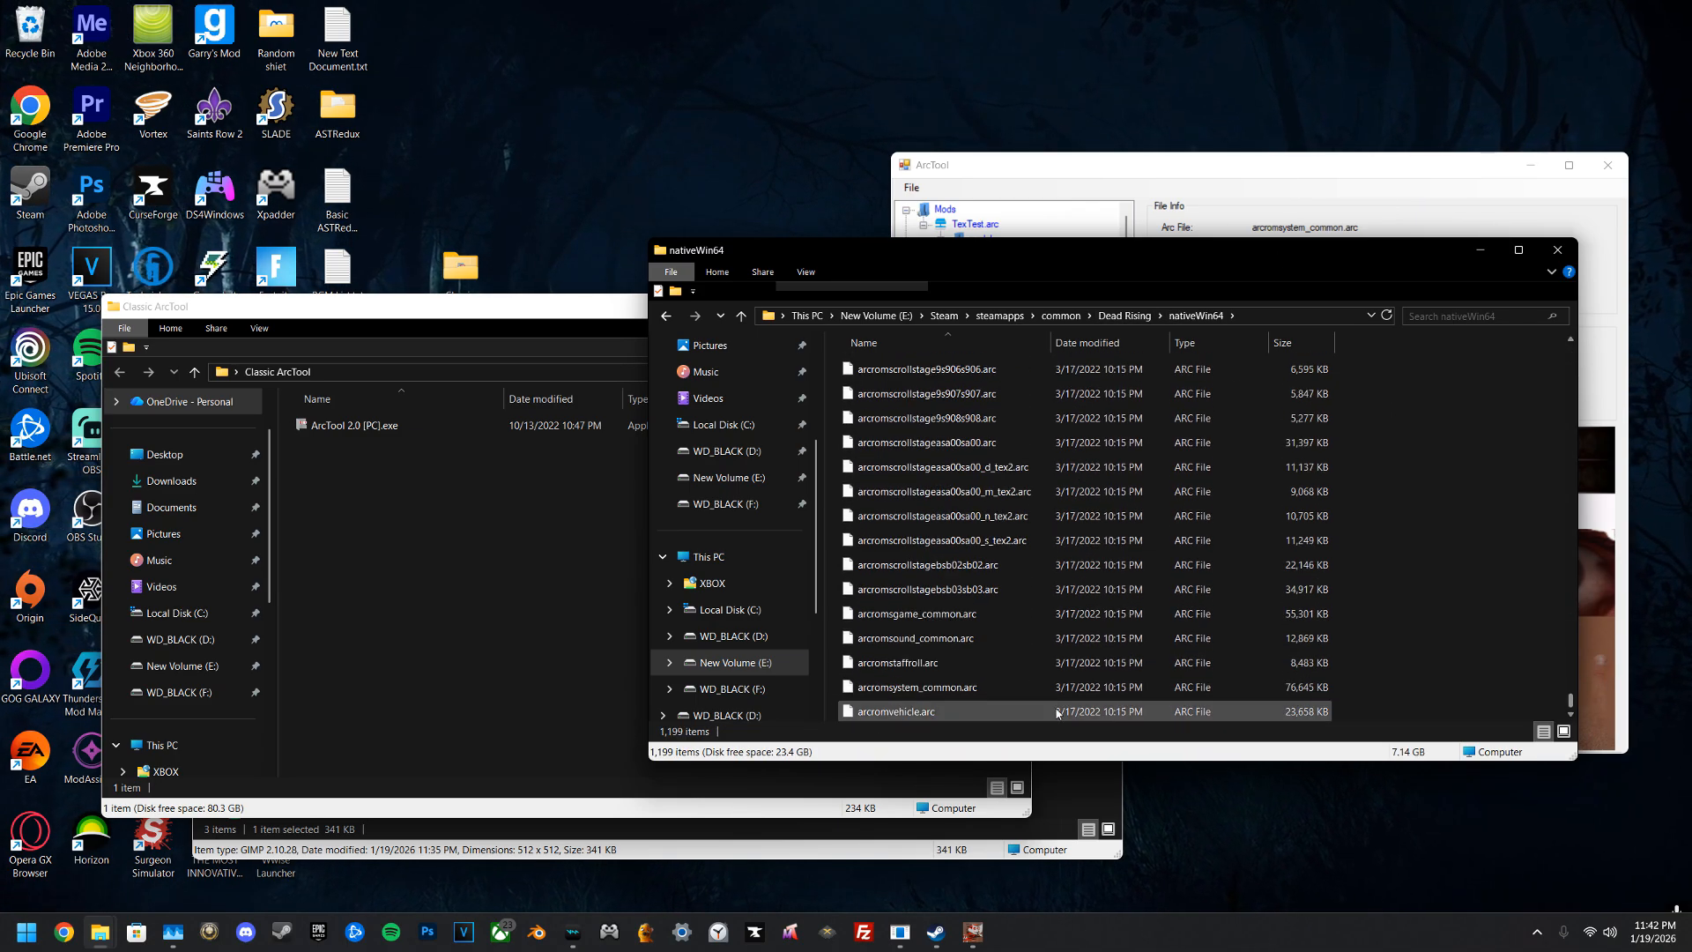
click(890, 692)
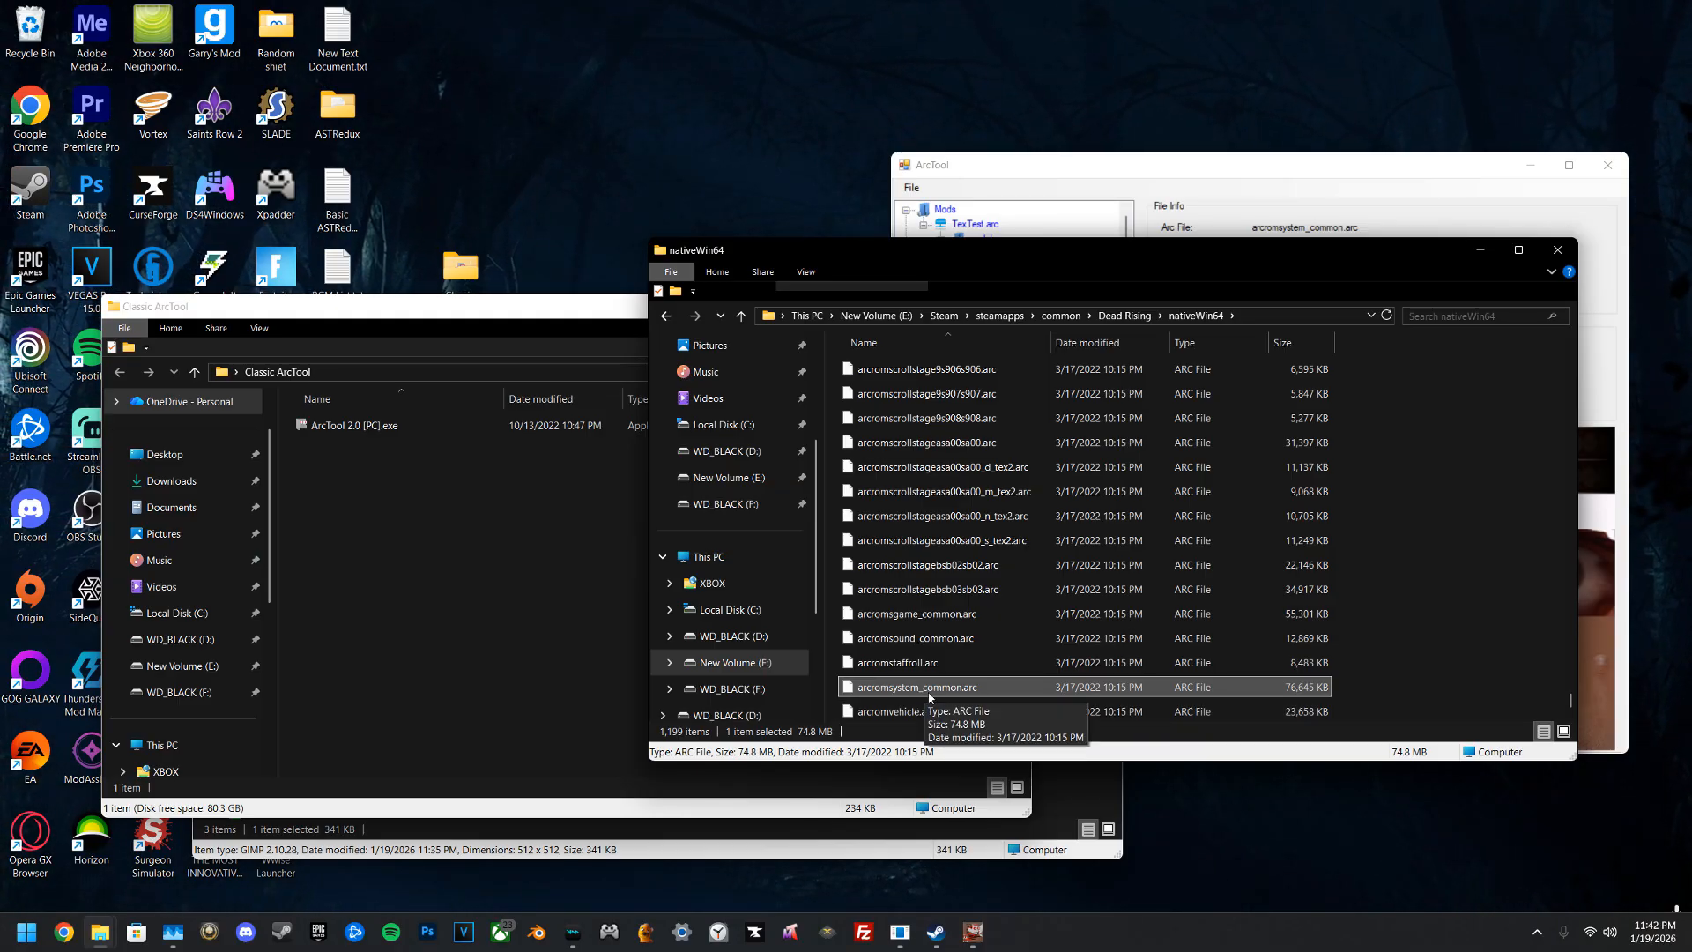
click(1483, 250)
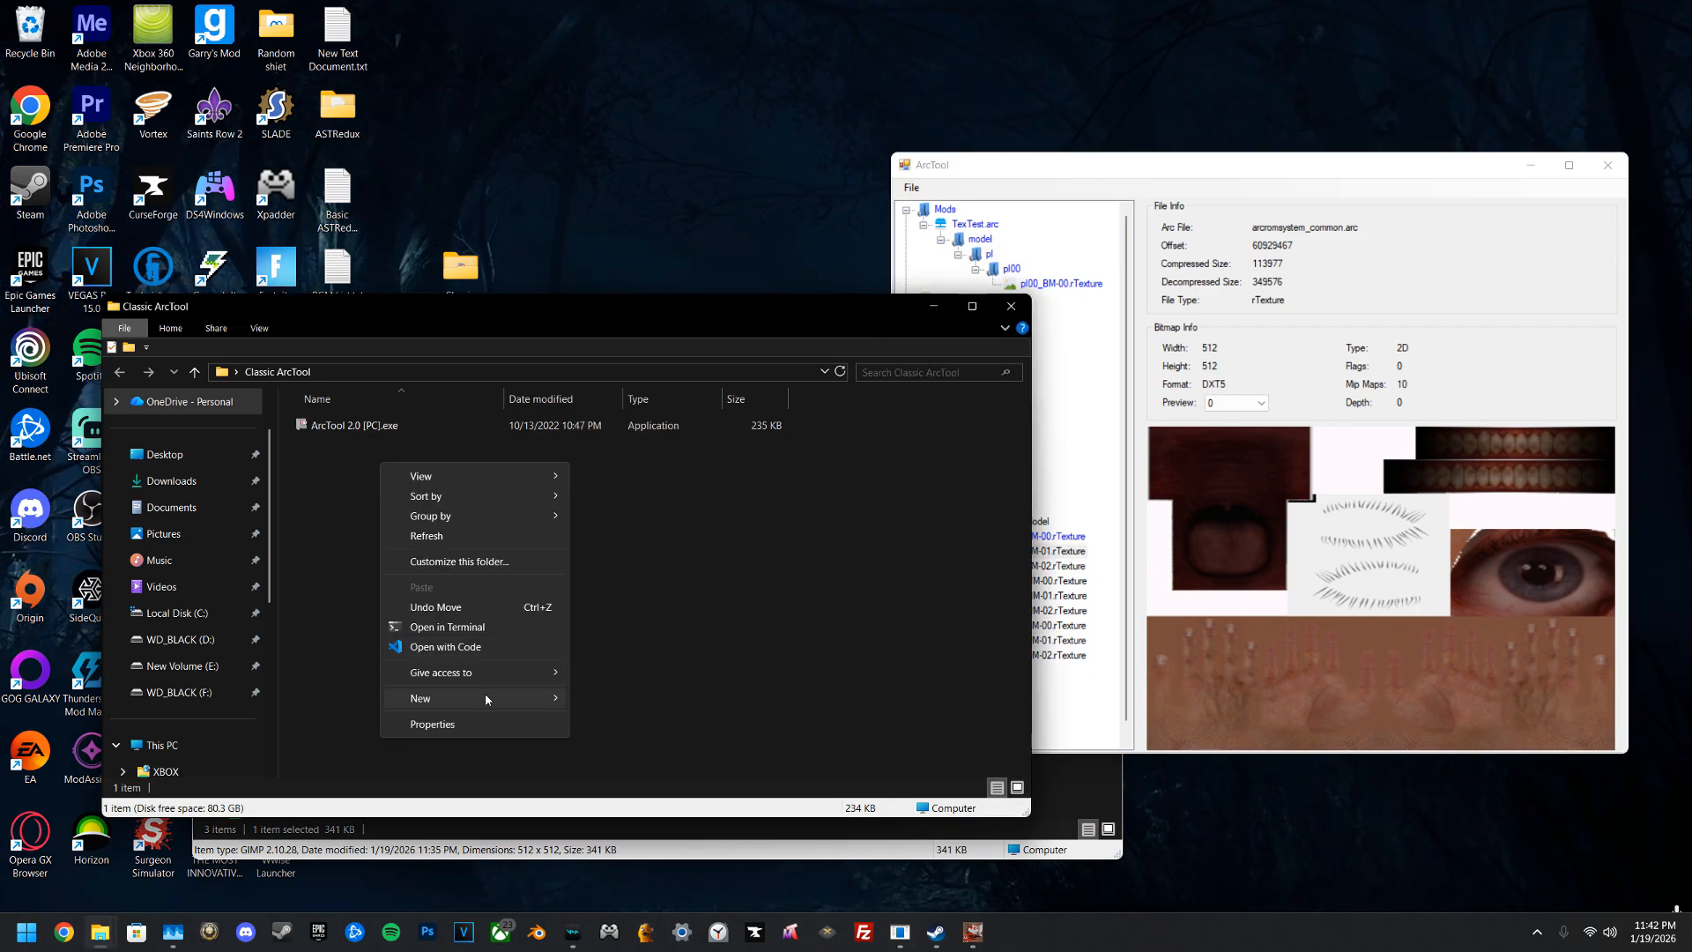
Step: Create a new folder named Test2 inside the Classic ArcTool folder
mouse_move(485, 700)
click(670, 697)
text(Test2)
key(Return)
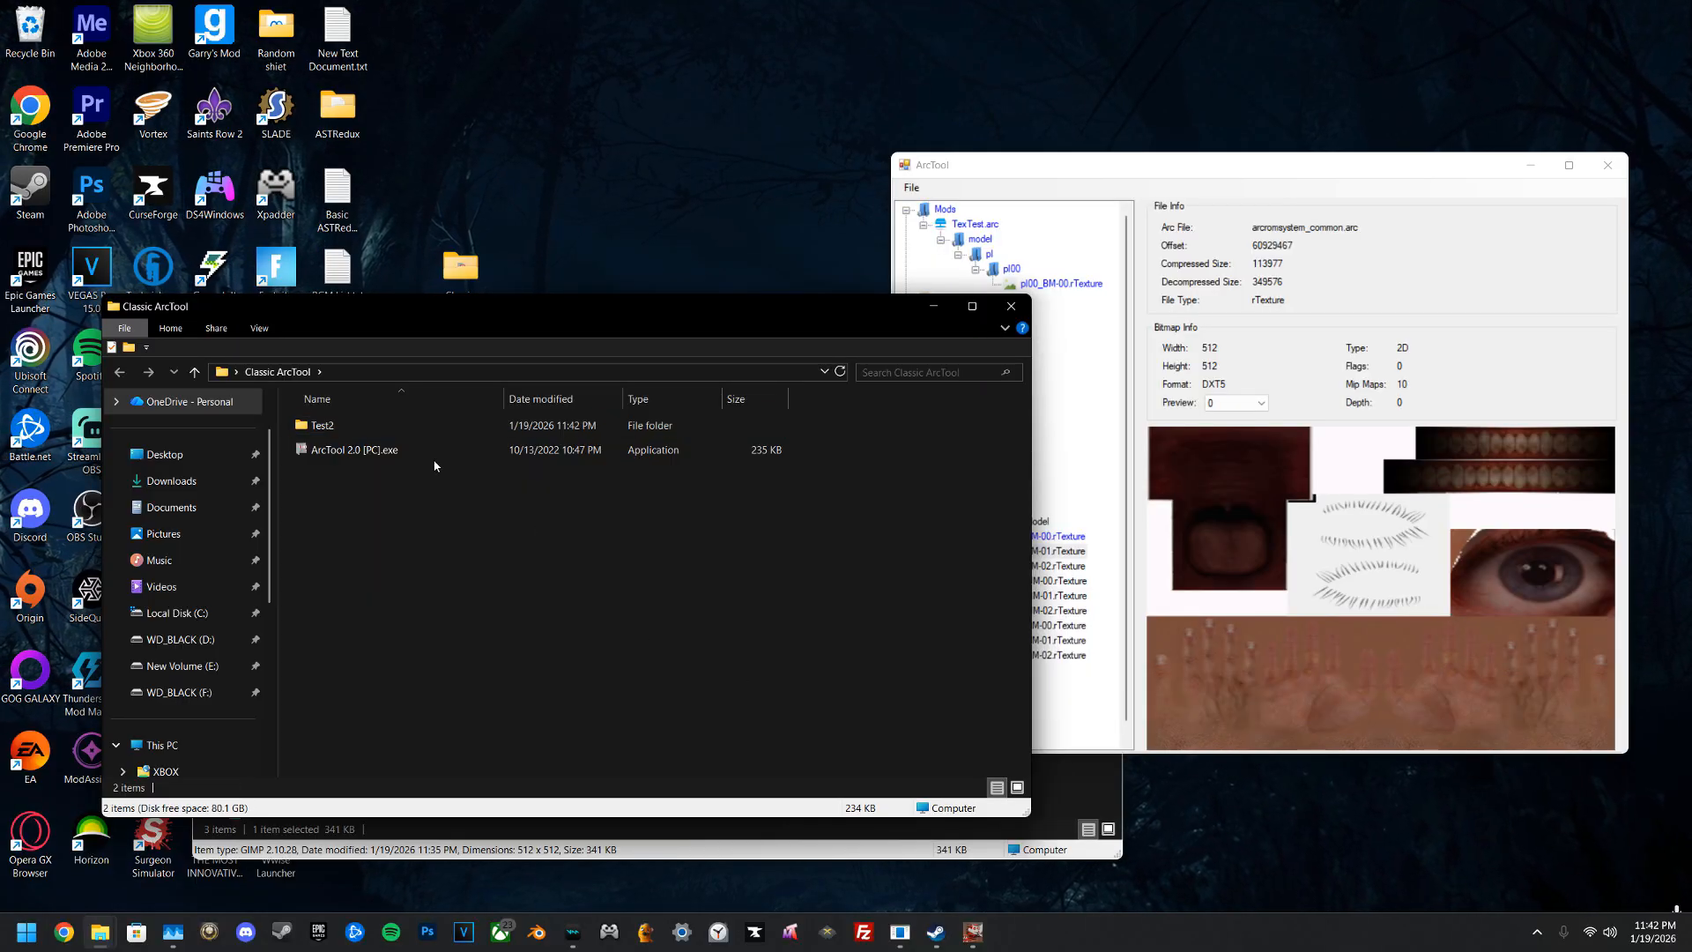
Step: Open the Test2 folder and create a subfolder named model in it, matching the game file structure
double_click(398, 436)
click(1187, 461)
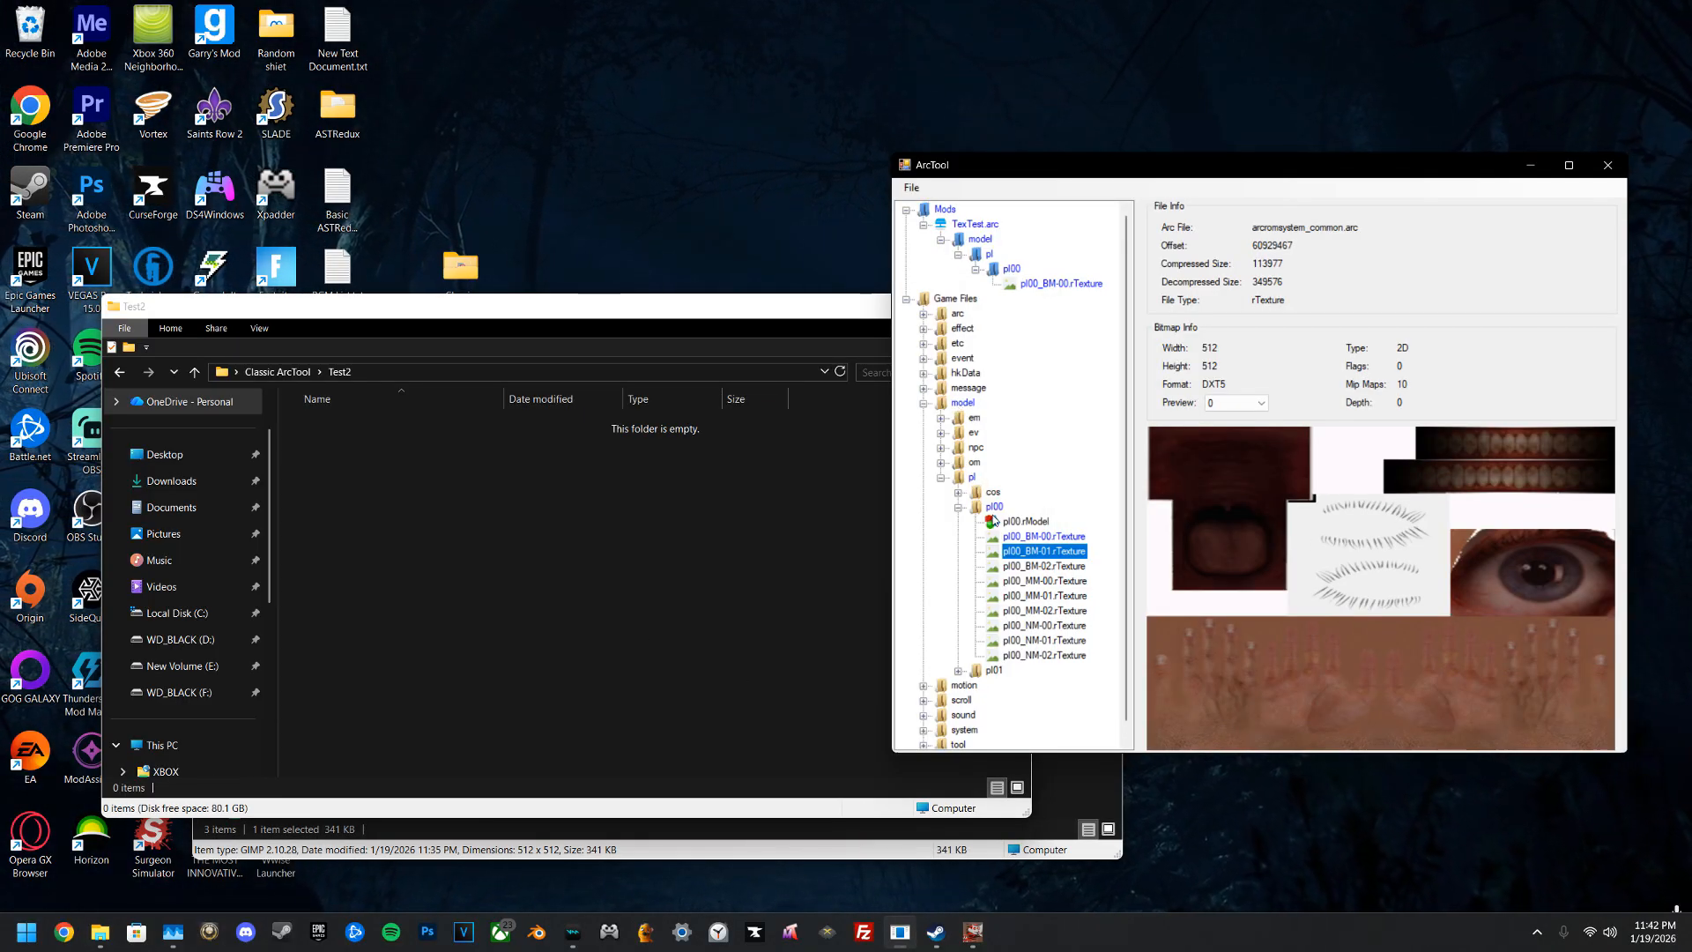
click(450, 464)
right_click(449, 463)
mouse_move(529, 699)
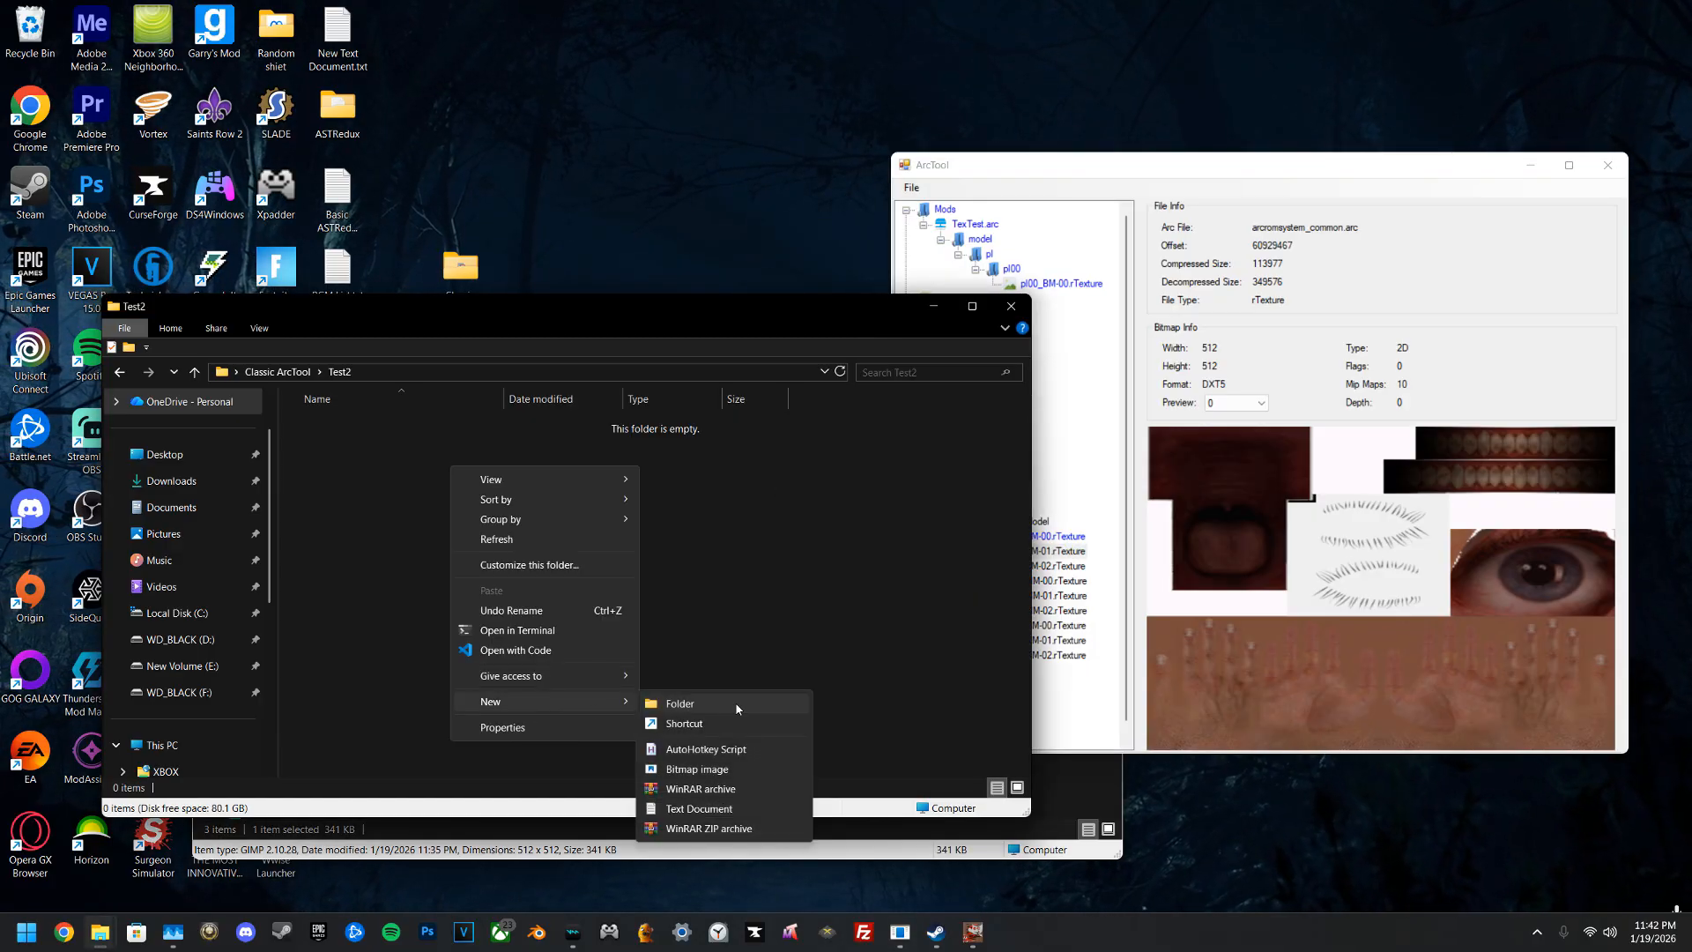
click(737, 703)
key(Return)
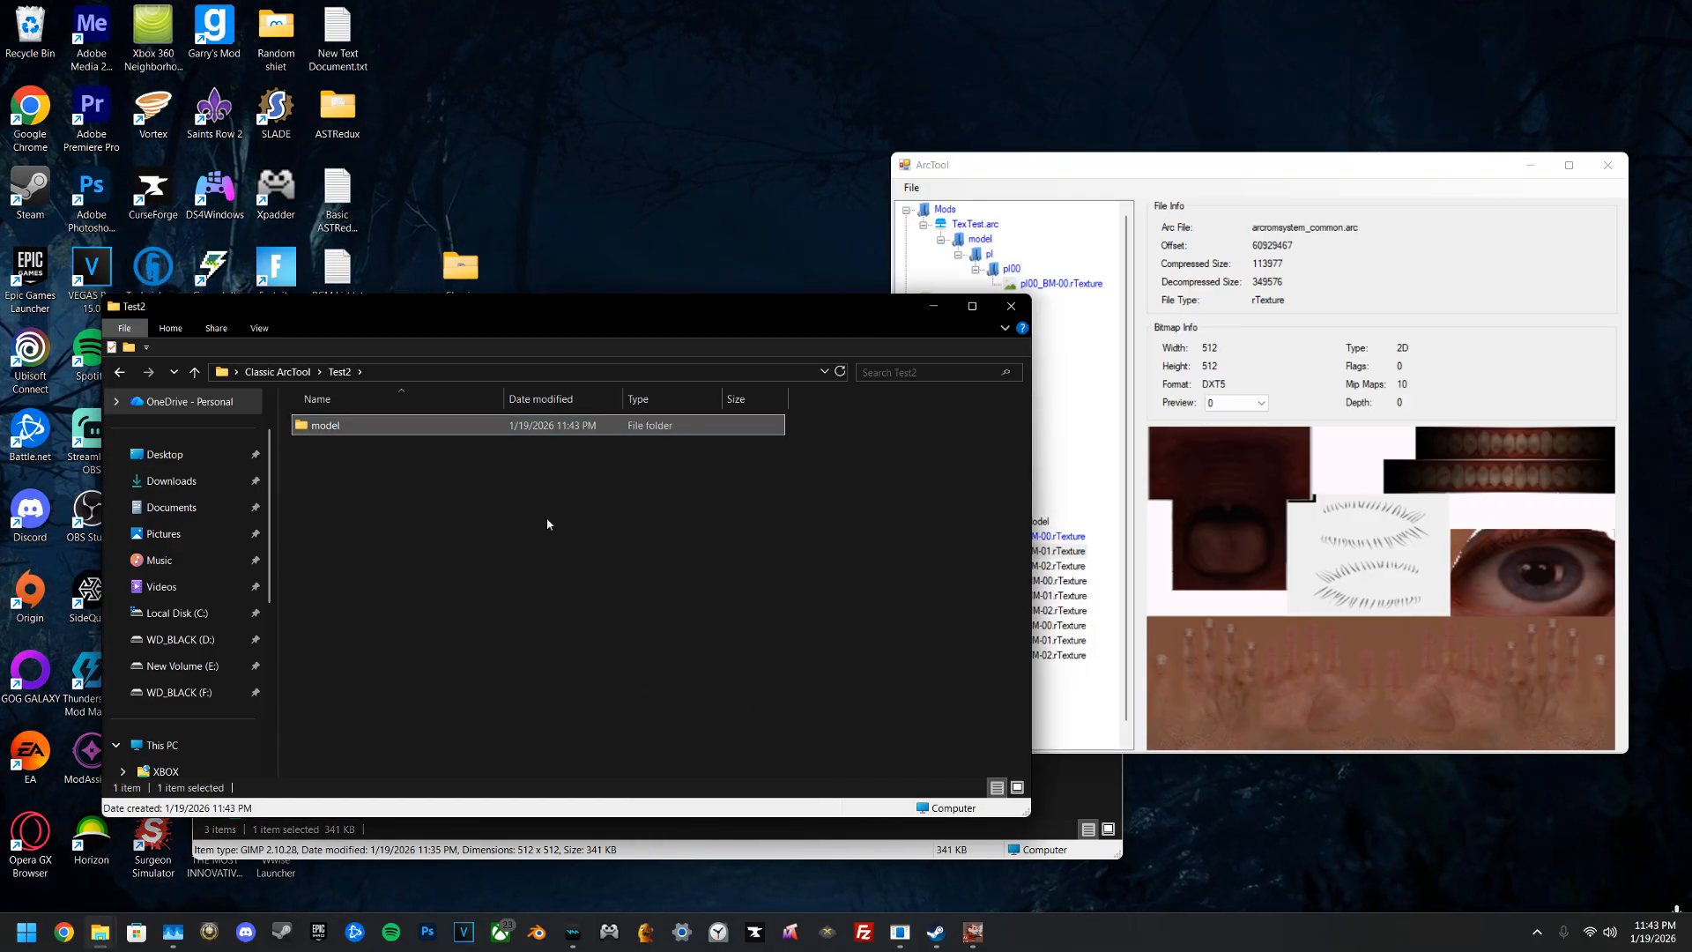
Step: Open the model folder and create a subfolder named pl inside it
double_click(480, 429)
right_click(515, 512)
mouse_move(705, 751)
click(764, 752)
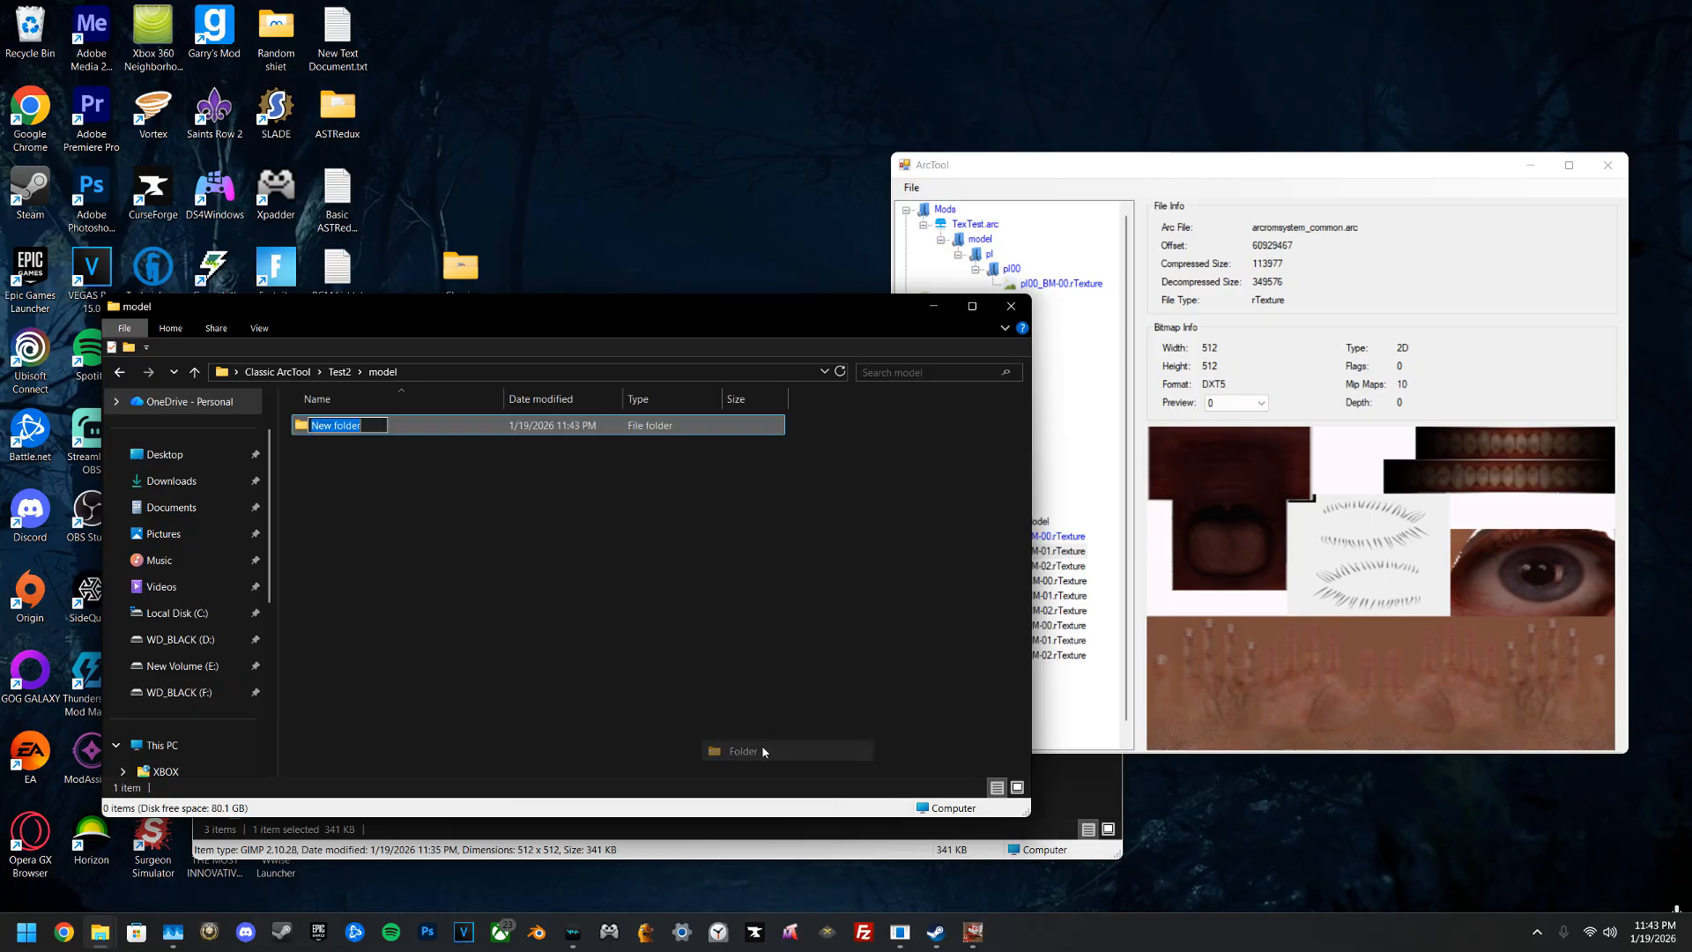
text(pl)
key(Return)
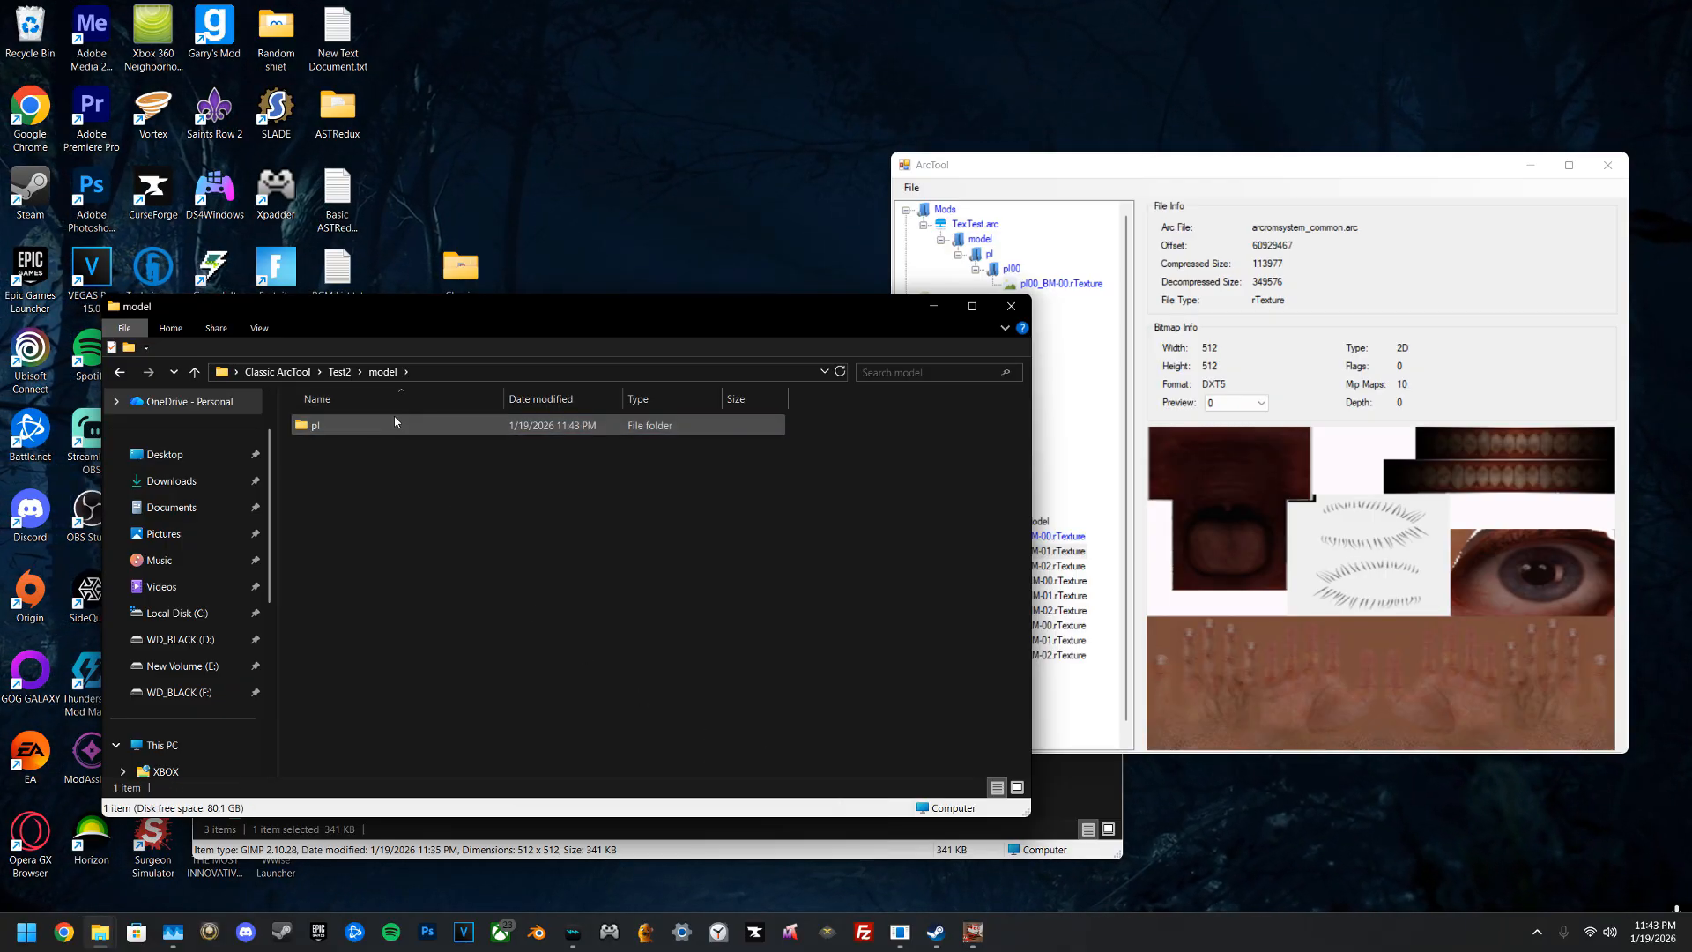
Step: Open the pl folder and create a subfolder named pl00 inside it
double_click(398, 426)
right_click(469, 545)
mouse_move(566, 781)
click(714, 784)
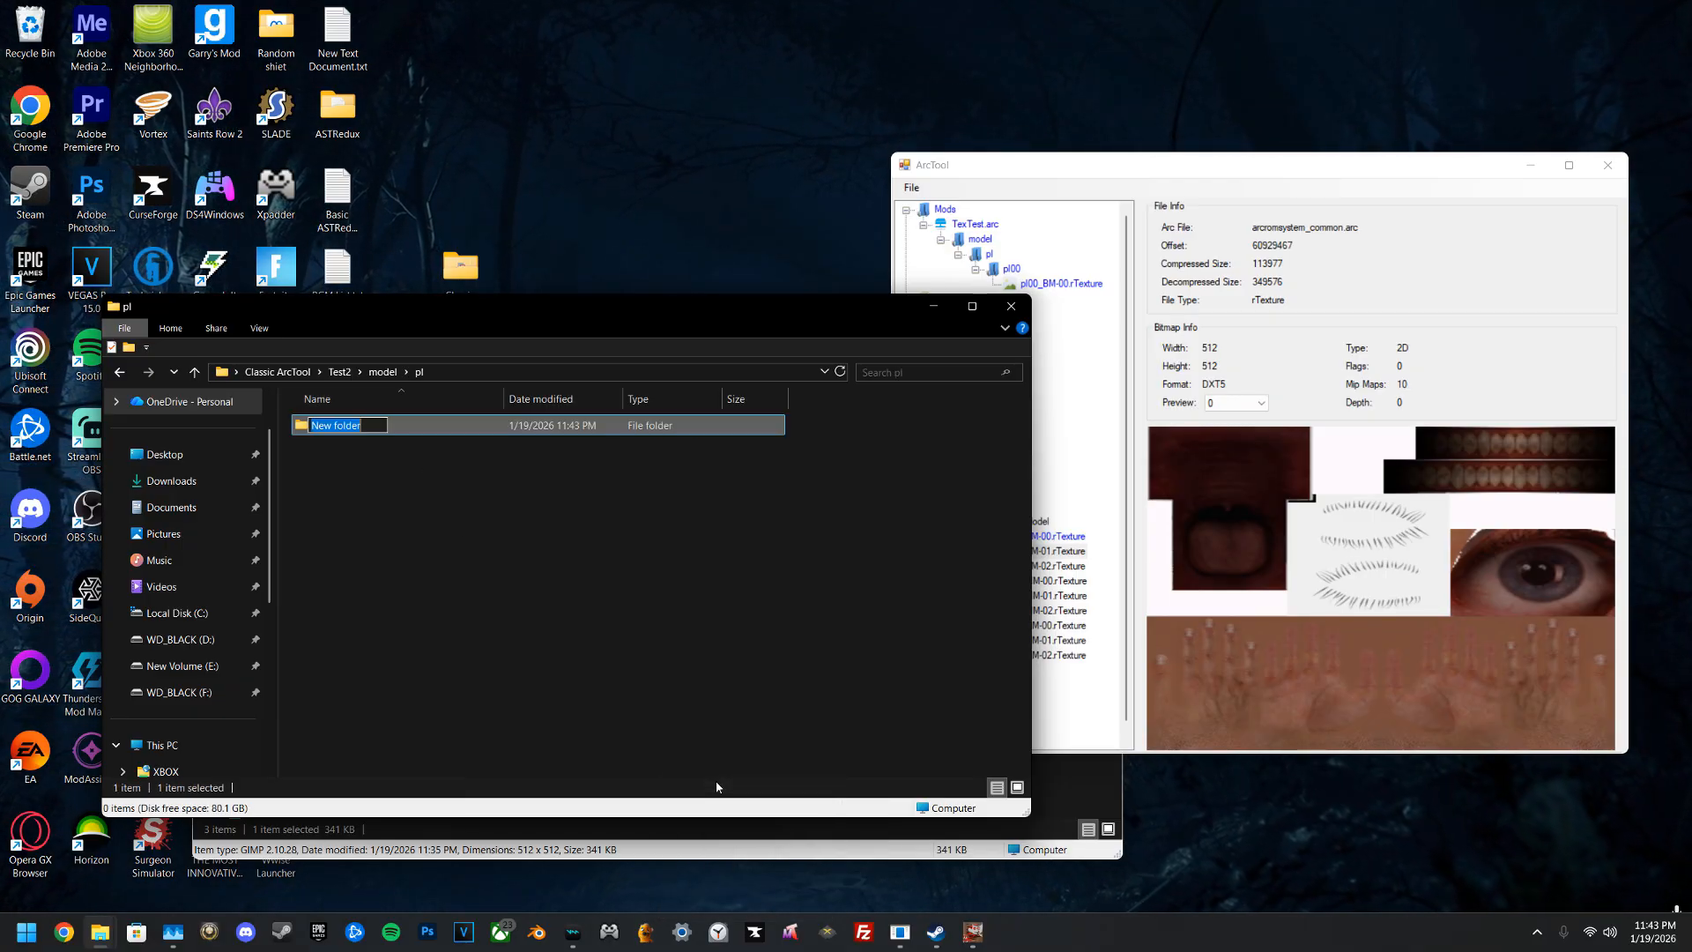
key(Return)
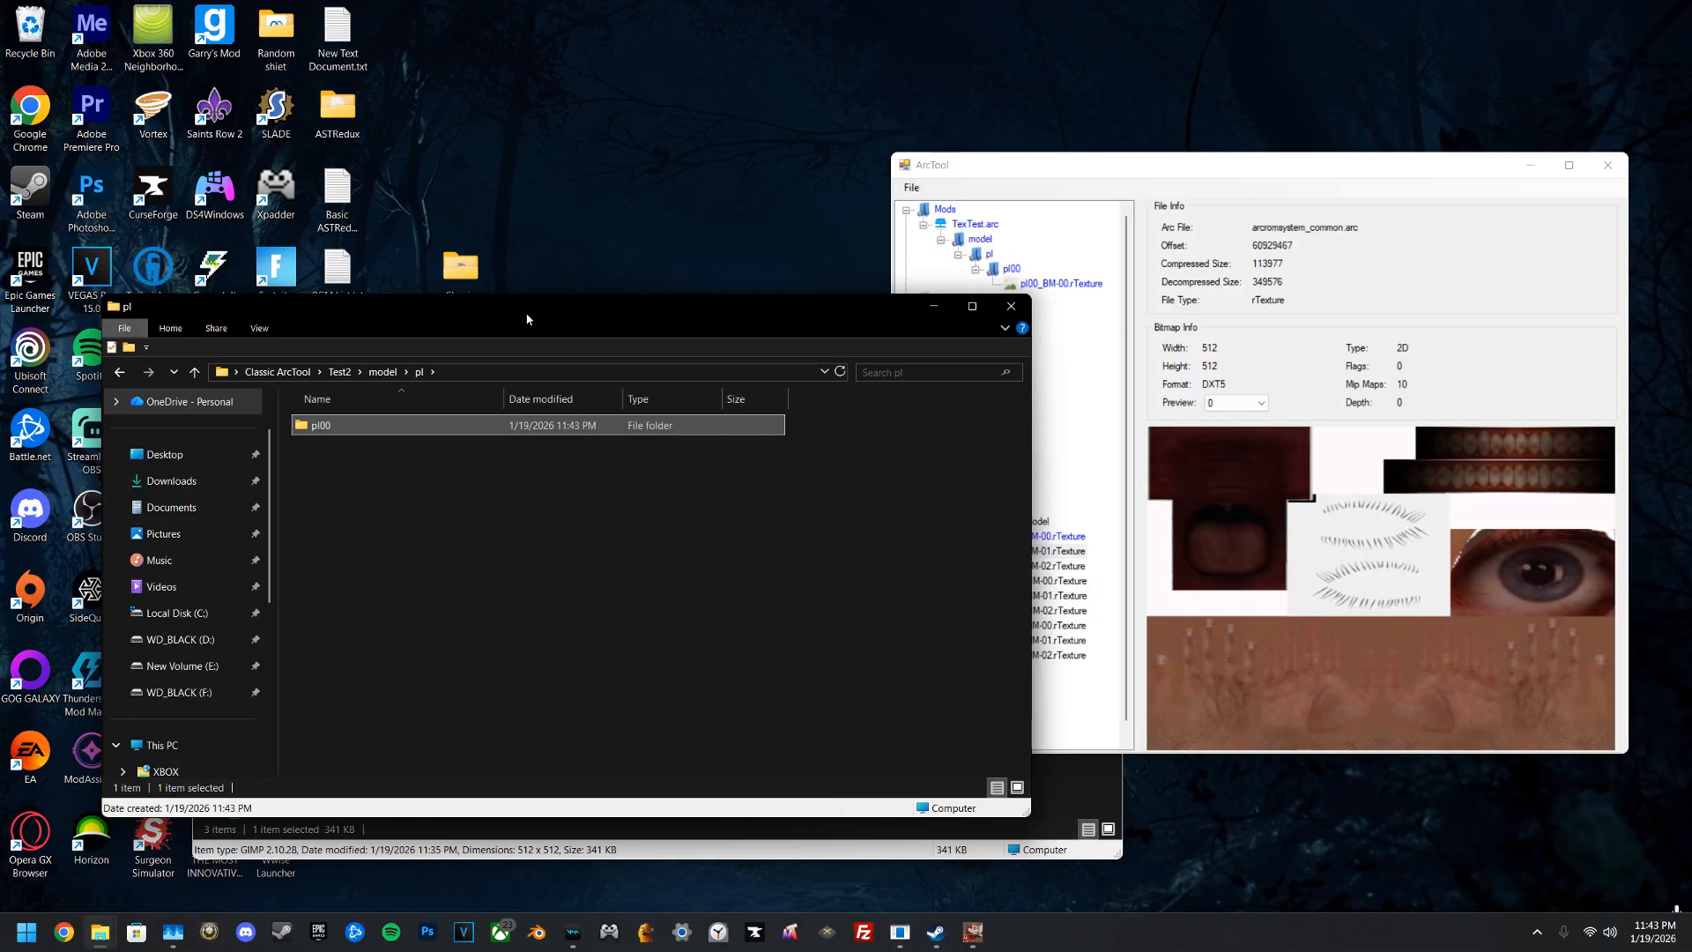
Step: Open the new pl00 folder, and start extracting pl00_BM-01.rTexture from the game files in ArcTool
double_click(528, 433)
click(1068, 552)
click(1069, 537)
click(1075, 553)
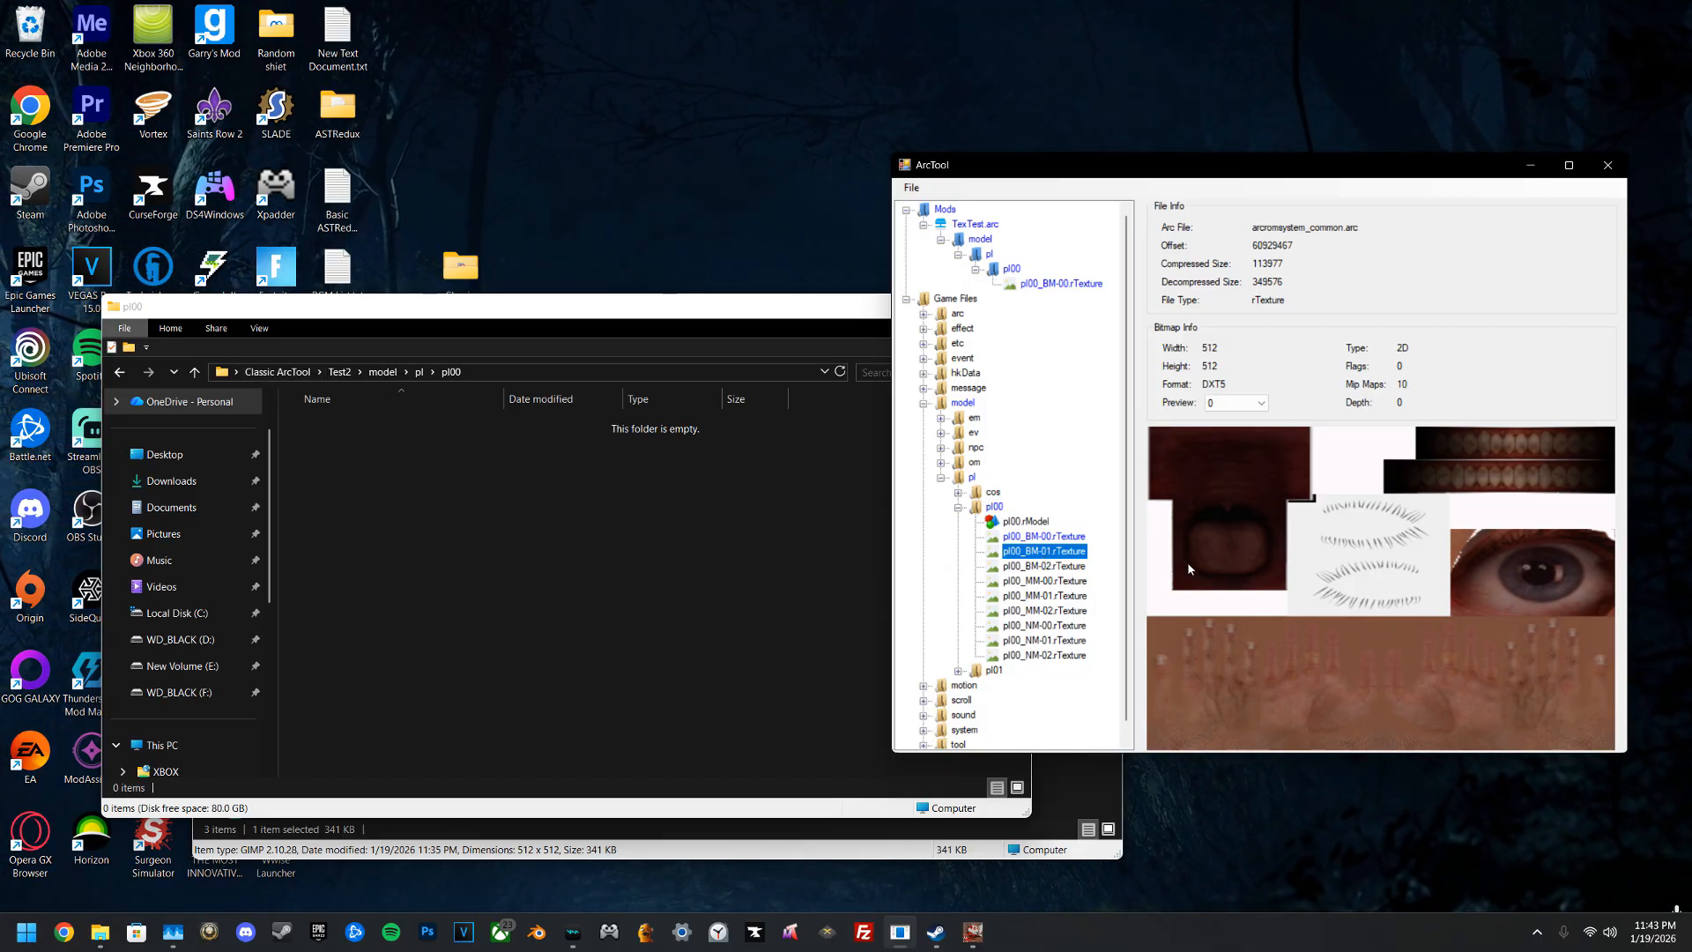
right_click(1059, 550)
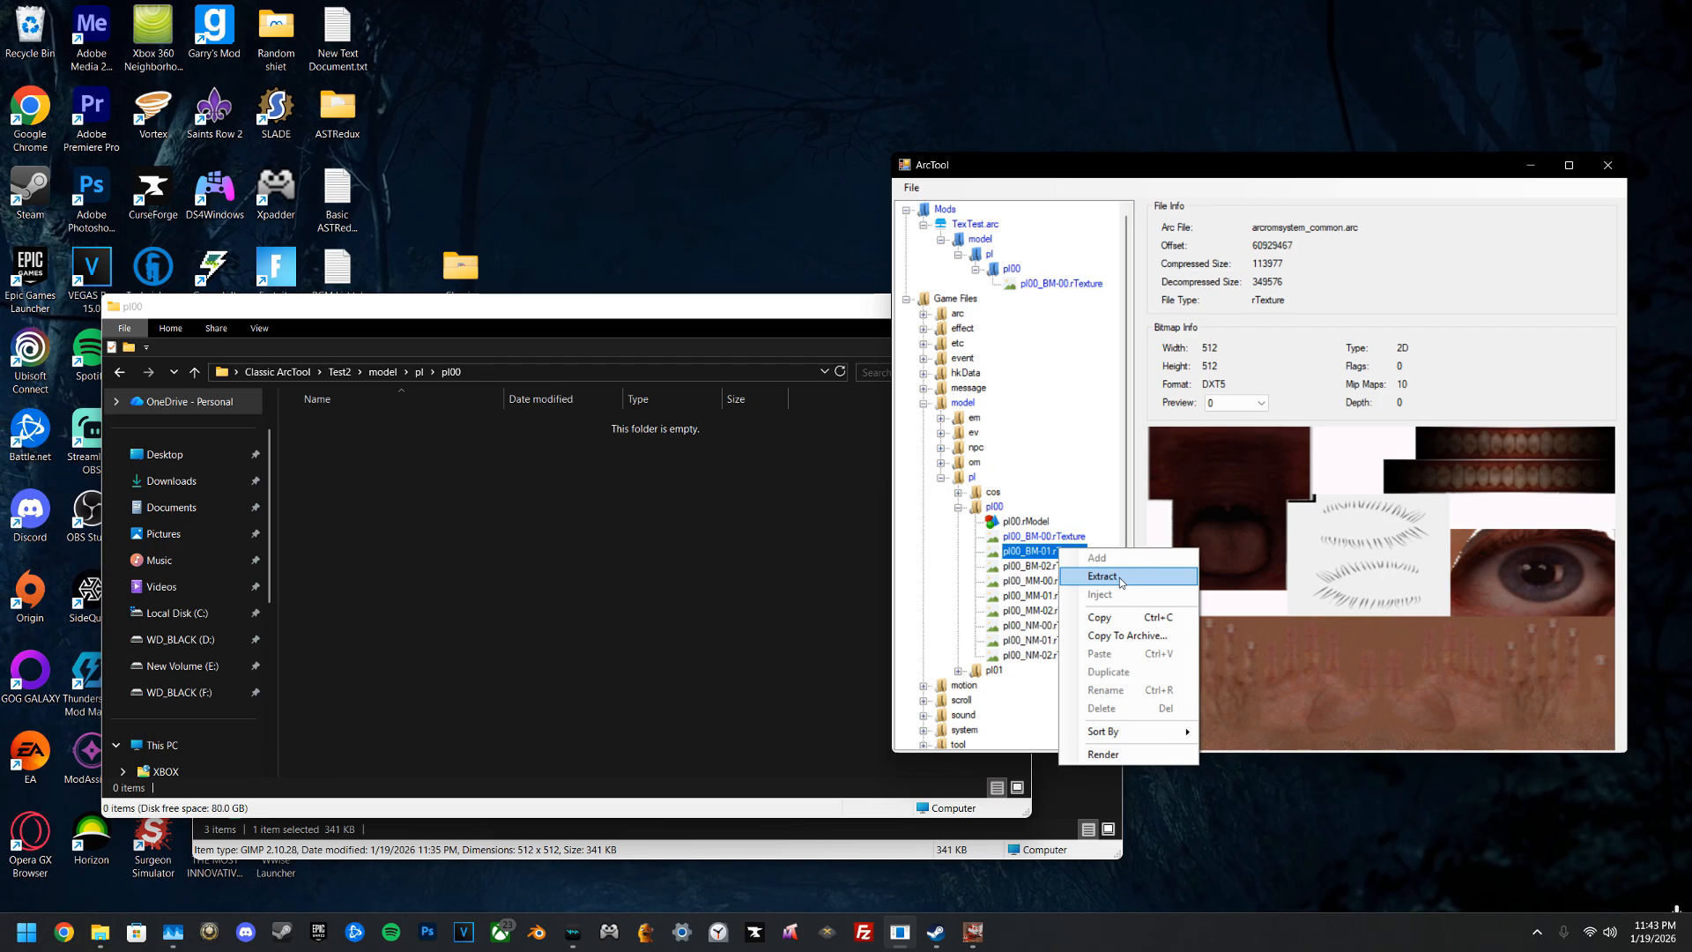
click(1119, 575)
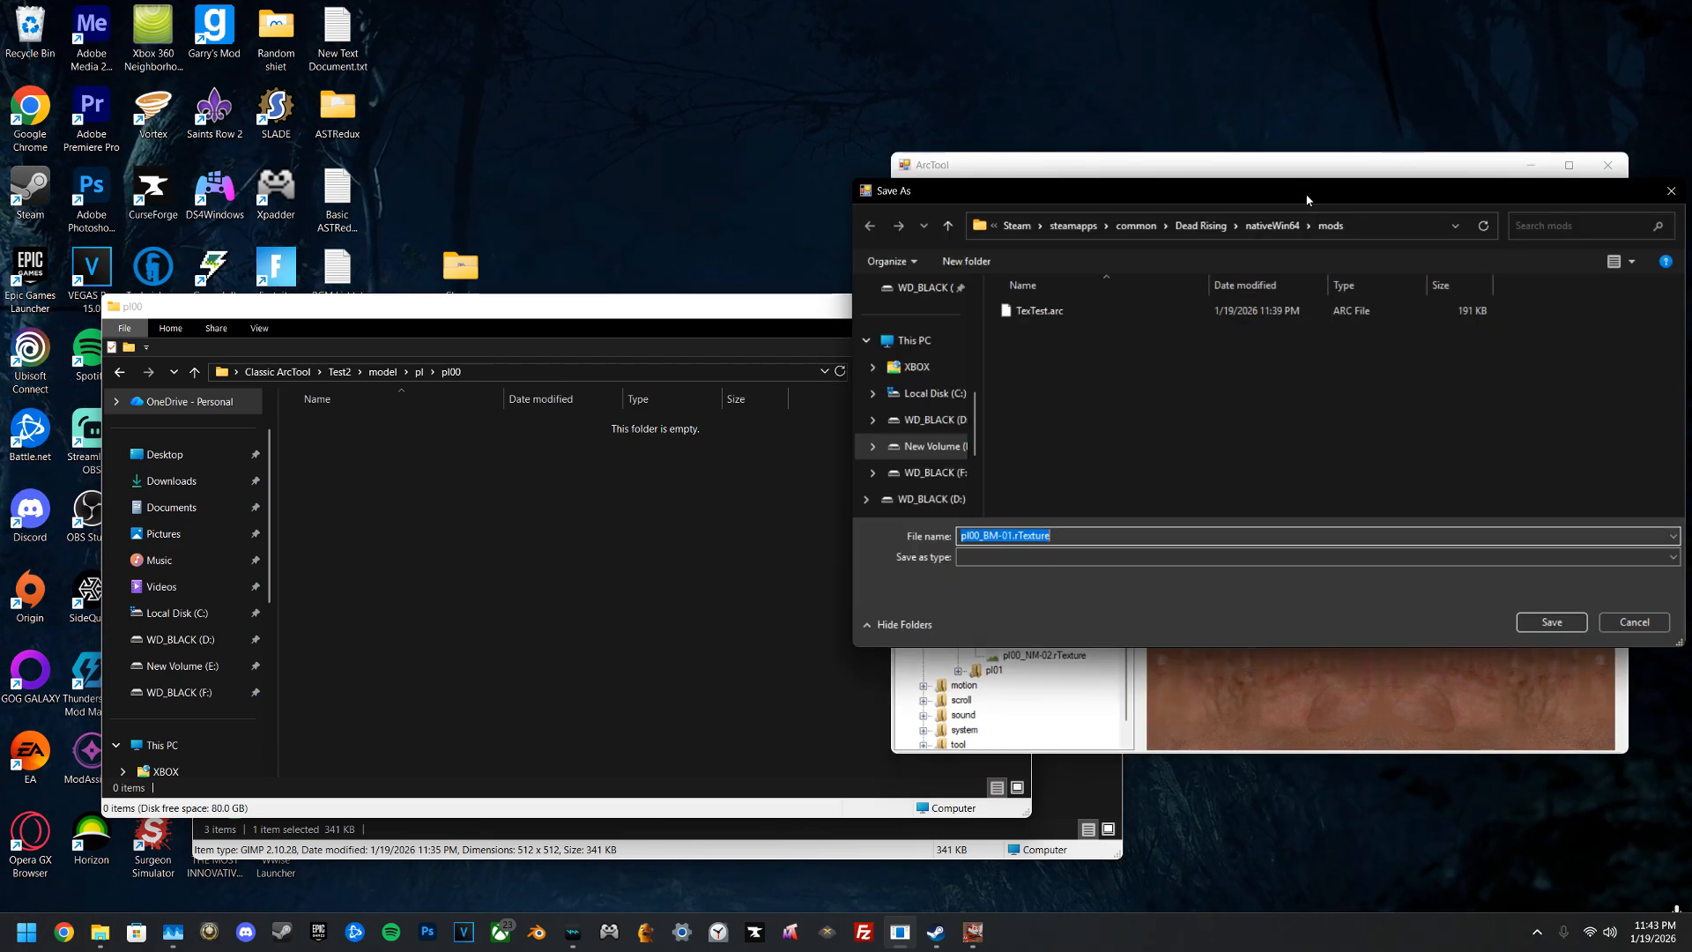
Step: Save the extracted pl00_BM-01.rTexture in the desktop's Classic ArcTool\Test2\model\pl\pl00 folder
drag(1305, 193, 1209, 271)
scroll(824, 493, up, 5)
click(820, 477)
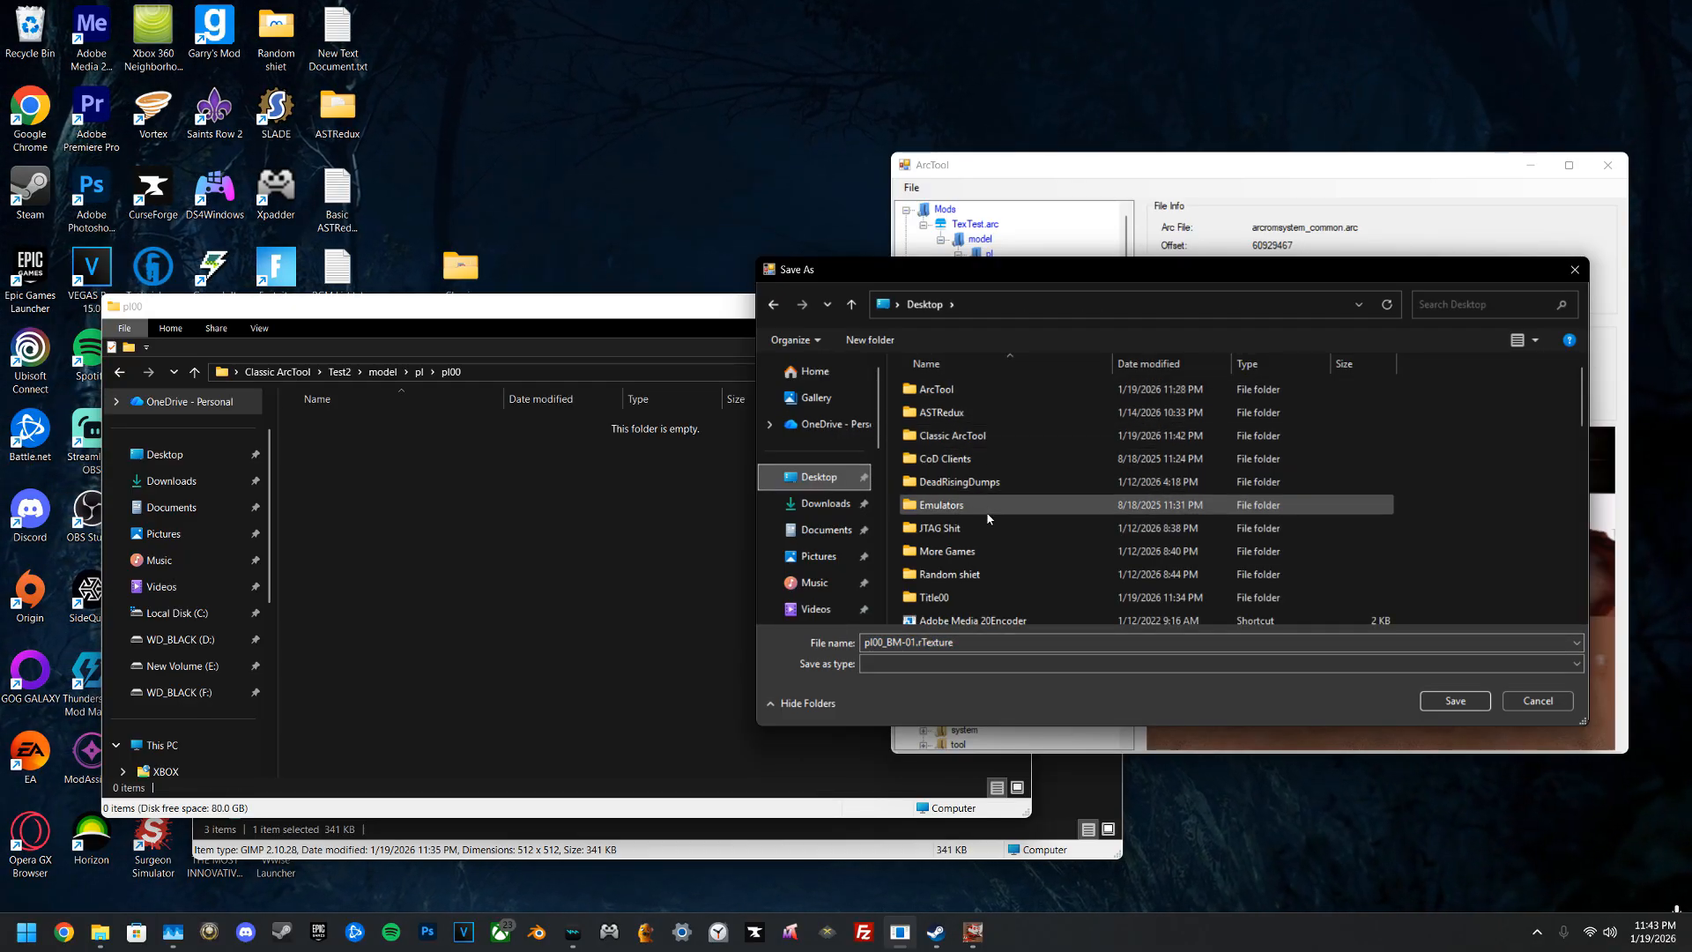
double_click(964, 436)
double_click(996, 389)
double_click(996, 392)
double_click(996, 394)
double_click(997, 395)
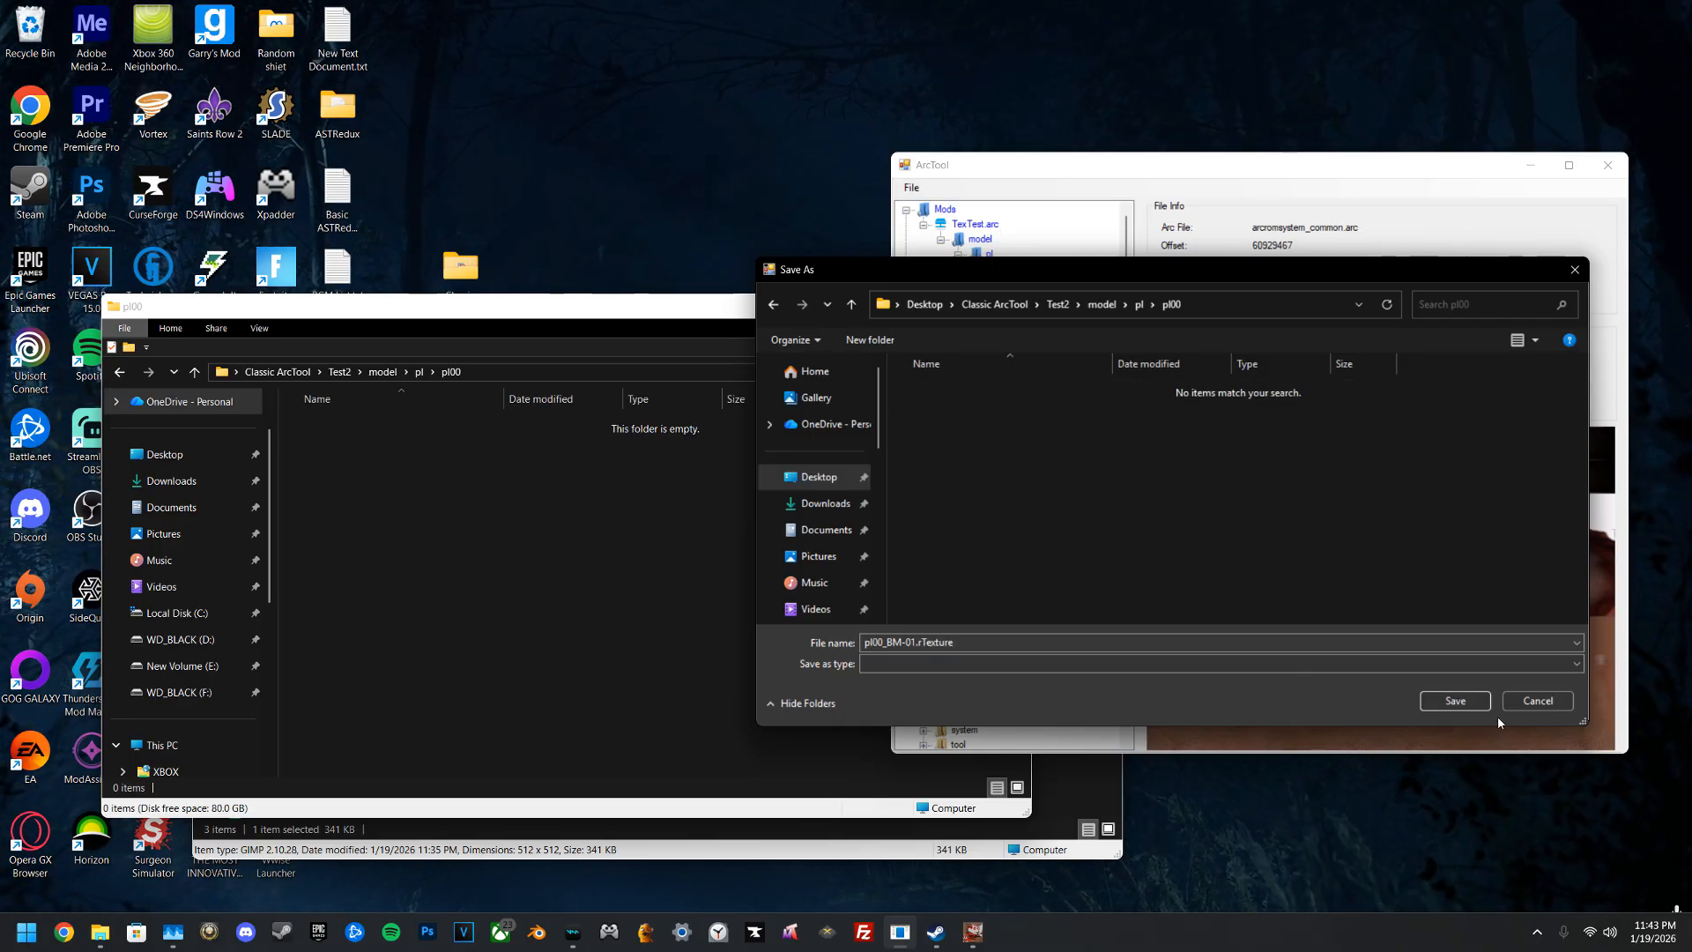
click(1462, 705)
click(858, 518)
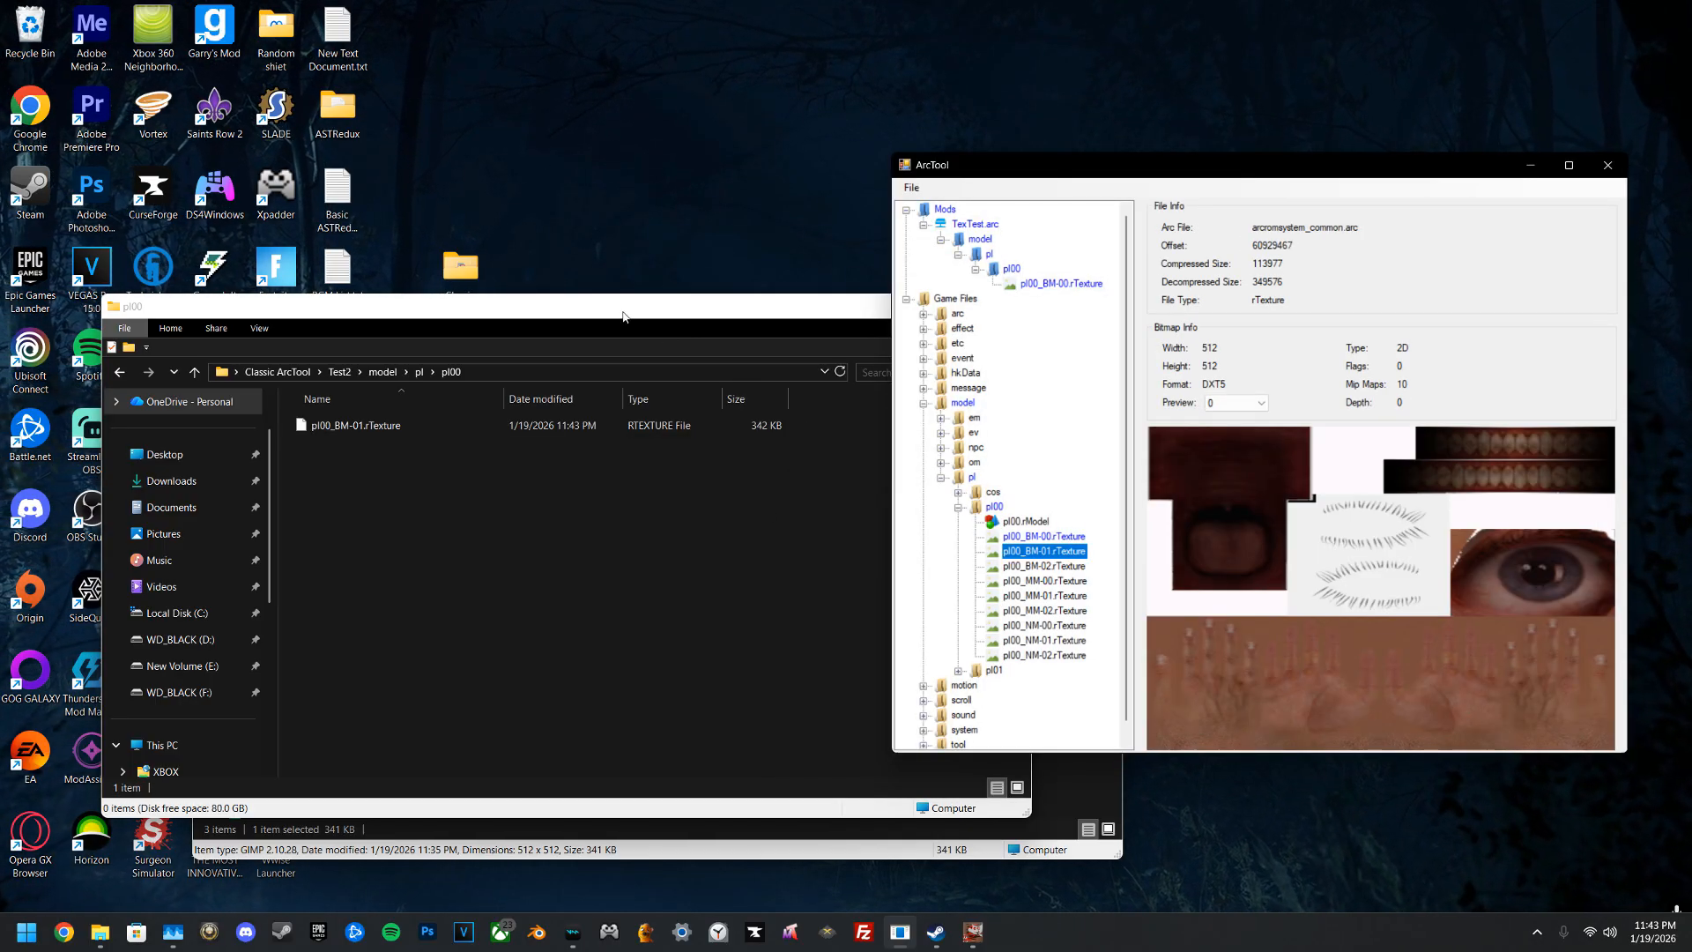
Step: Minimize ArcTool and convert pl00_BM-01.rTexture to DDS by opening it with D3DR 1.8 [PC].exe from the Title00 folder
click(1531, 165)
drag(653, 319, 1312, 350)
click(474, 467)
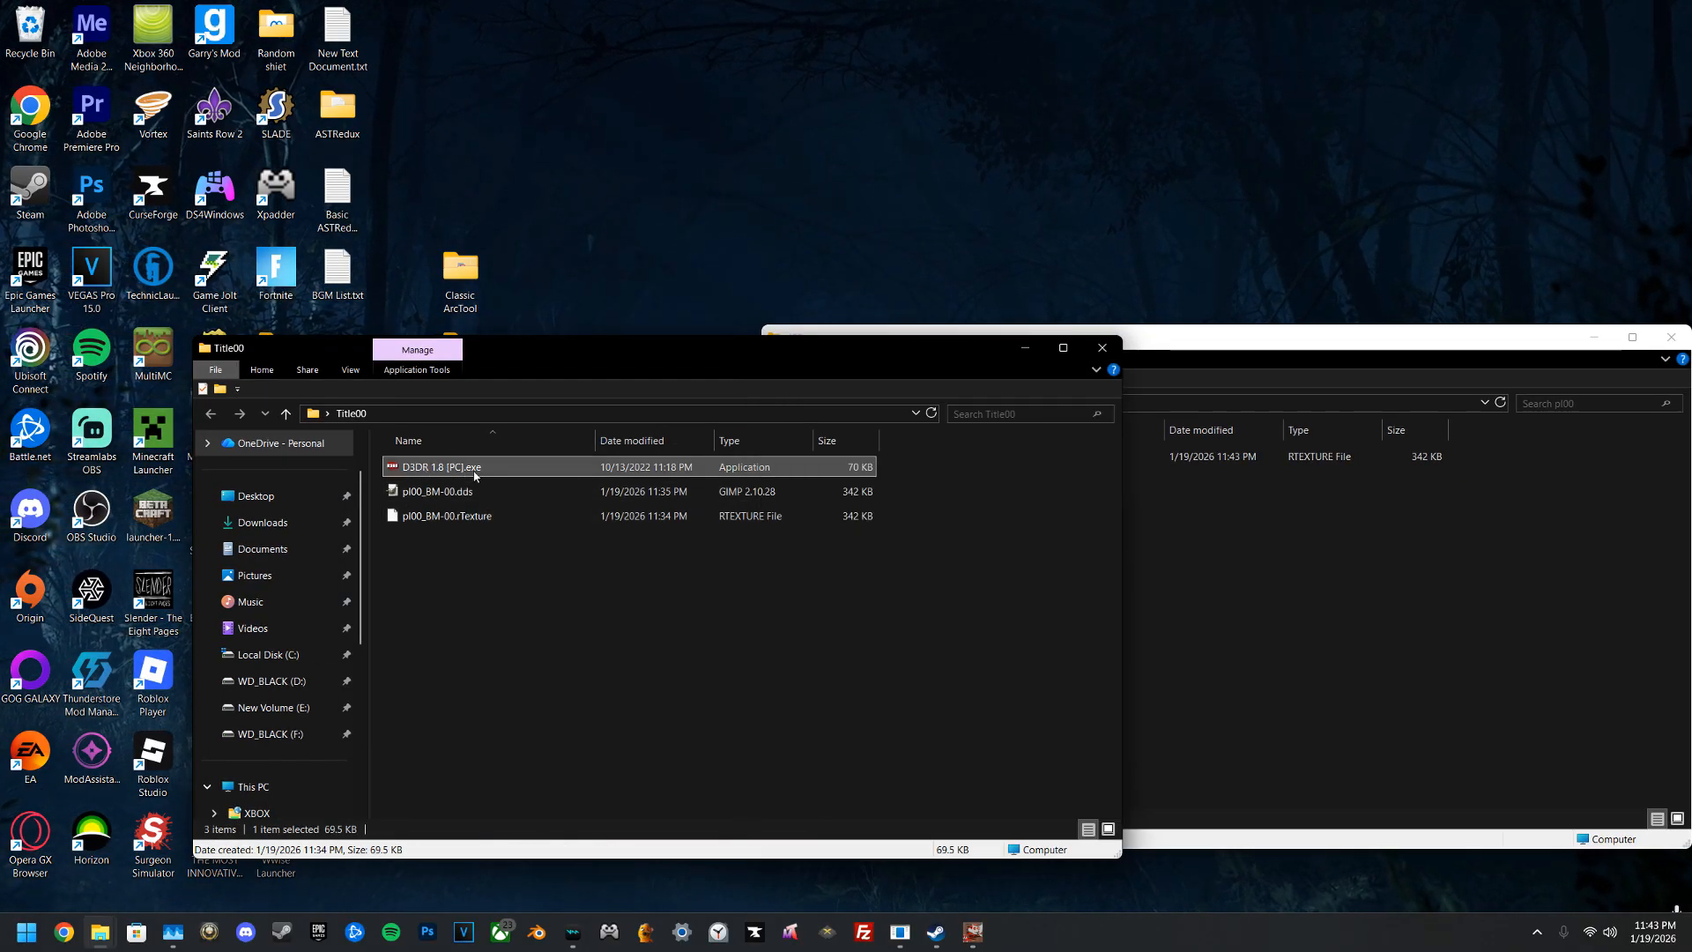
click(1014, 457)
drag(1013, 457, 646, 471)
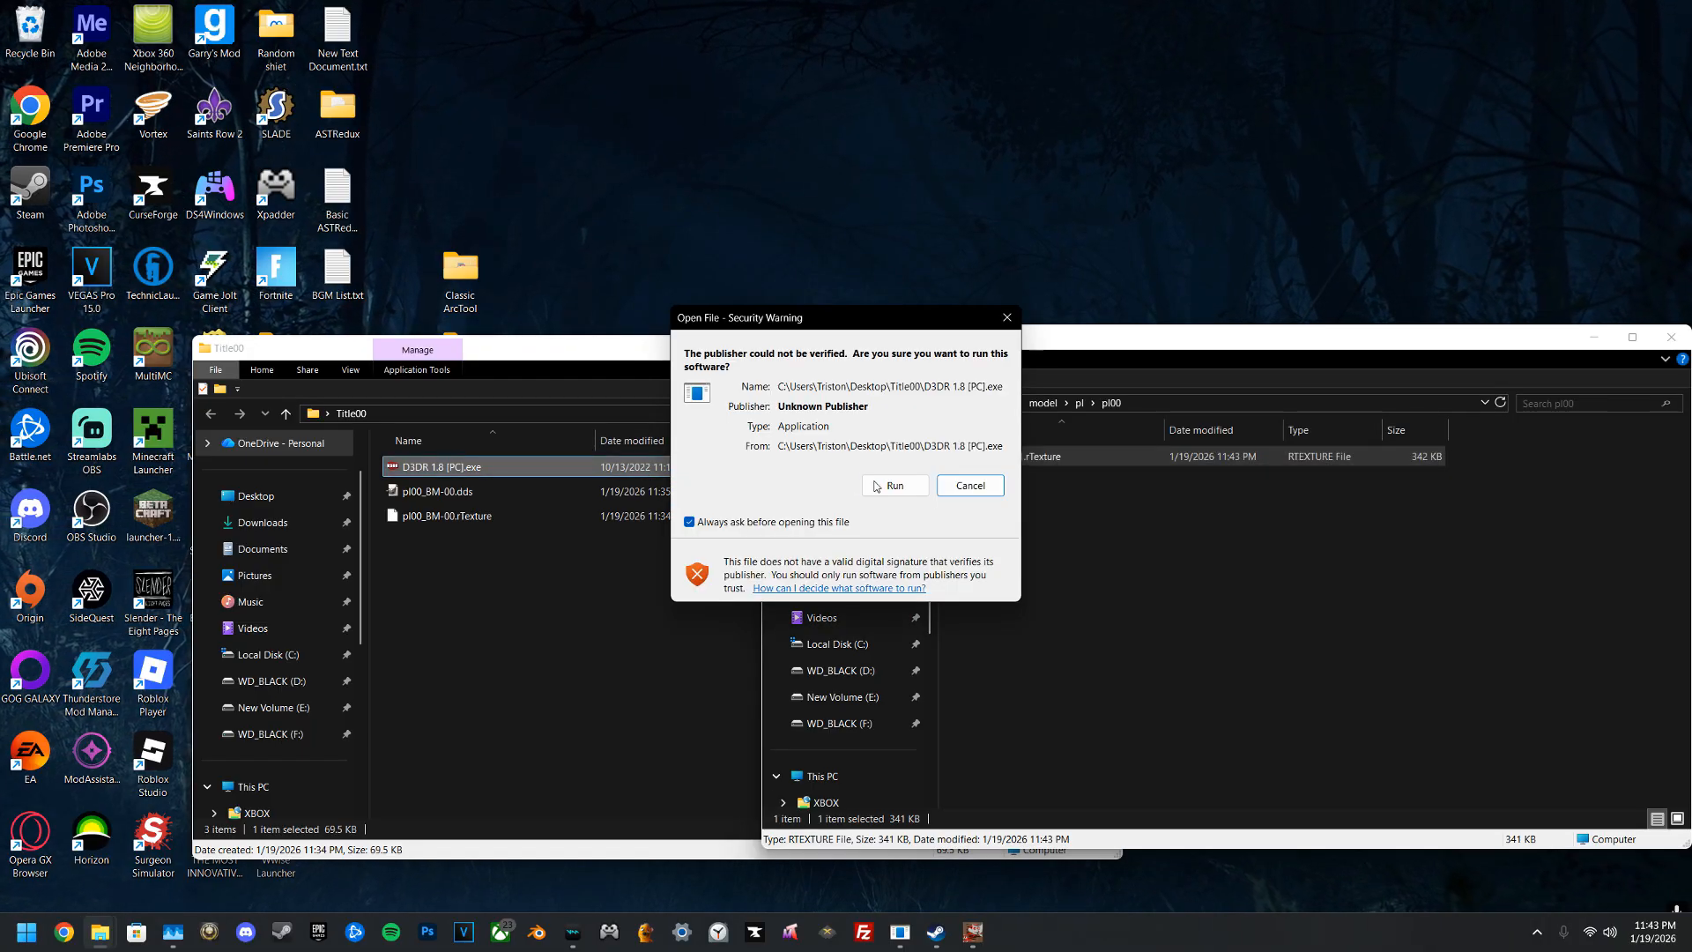
click(896, 484)
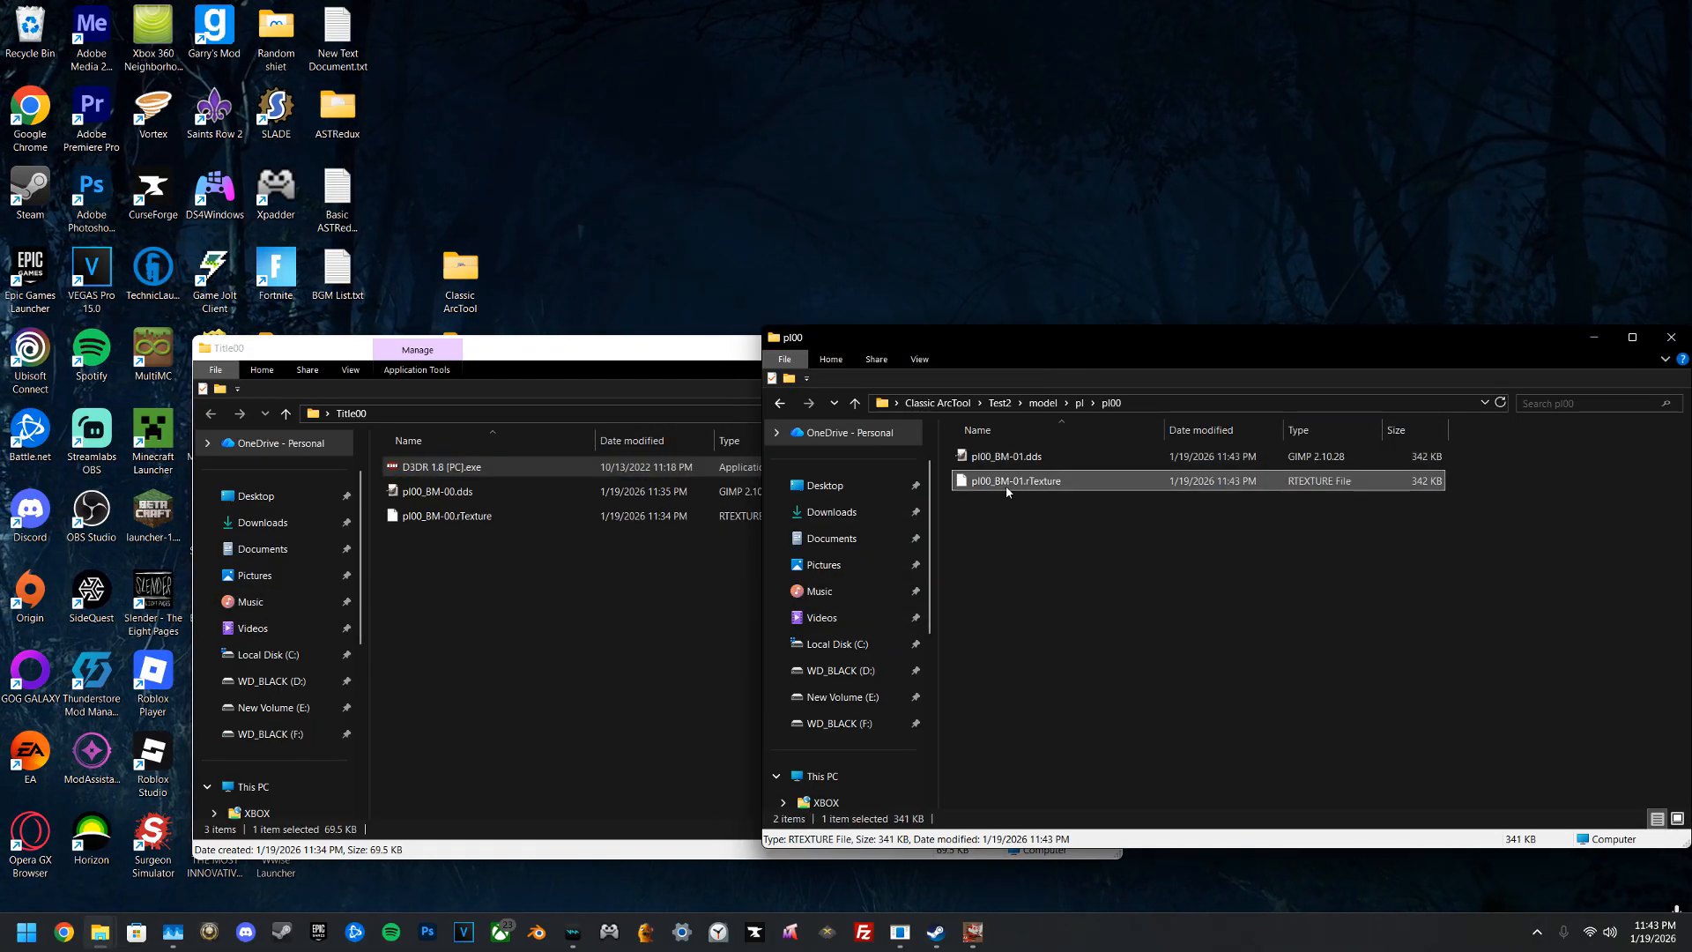
Step: Open pl00_BM-01.dds in GIMP and compare it with the texture preview in ArcTool
click(1026, 456)
double_click(1027, 458)
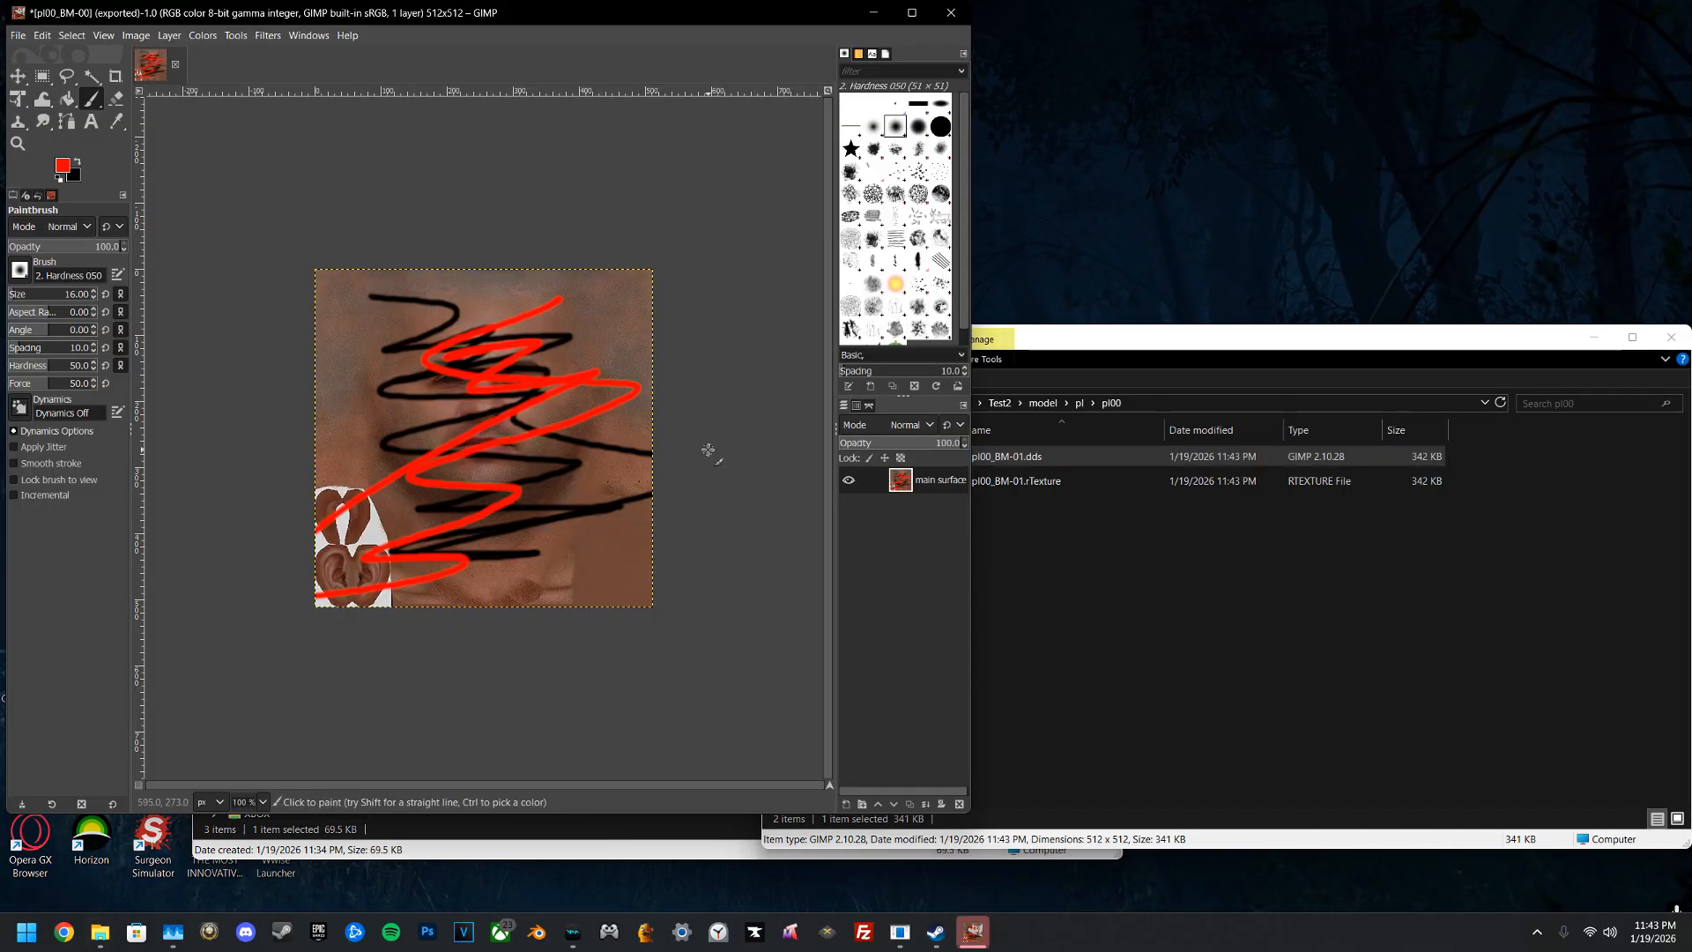
click(380, 195)
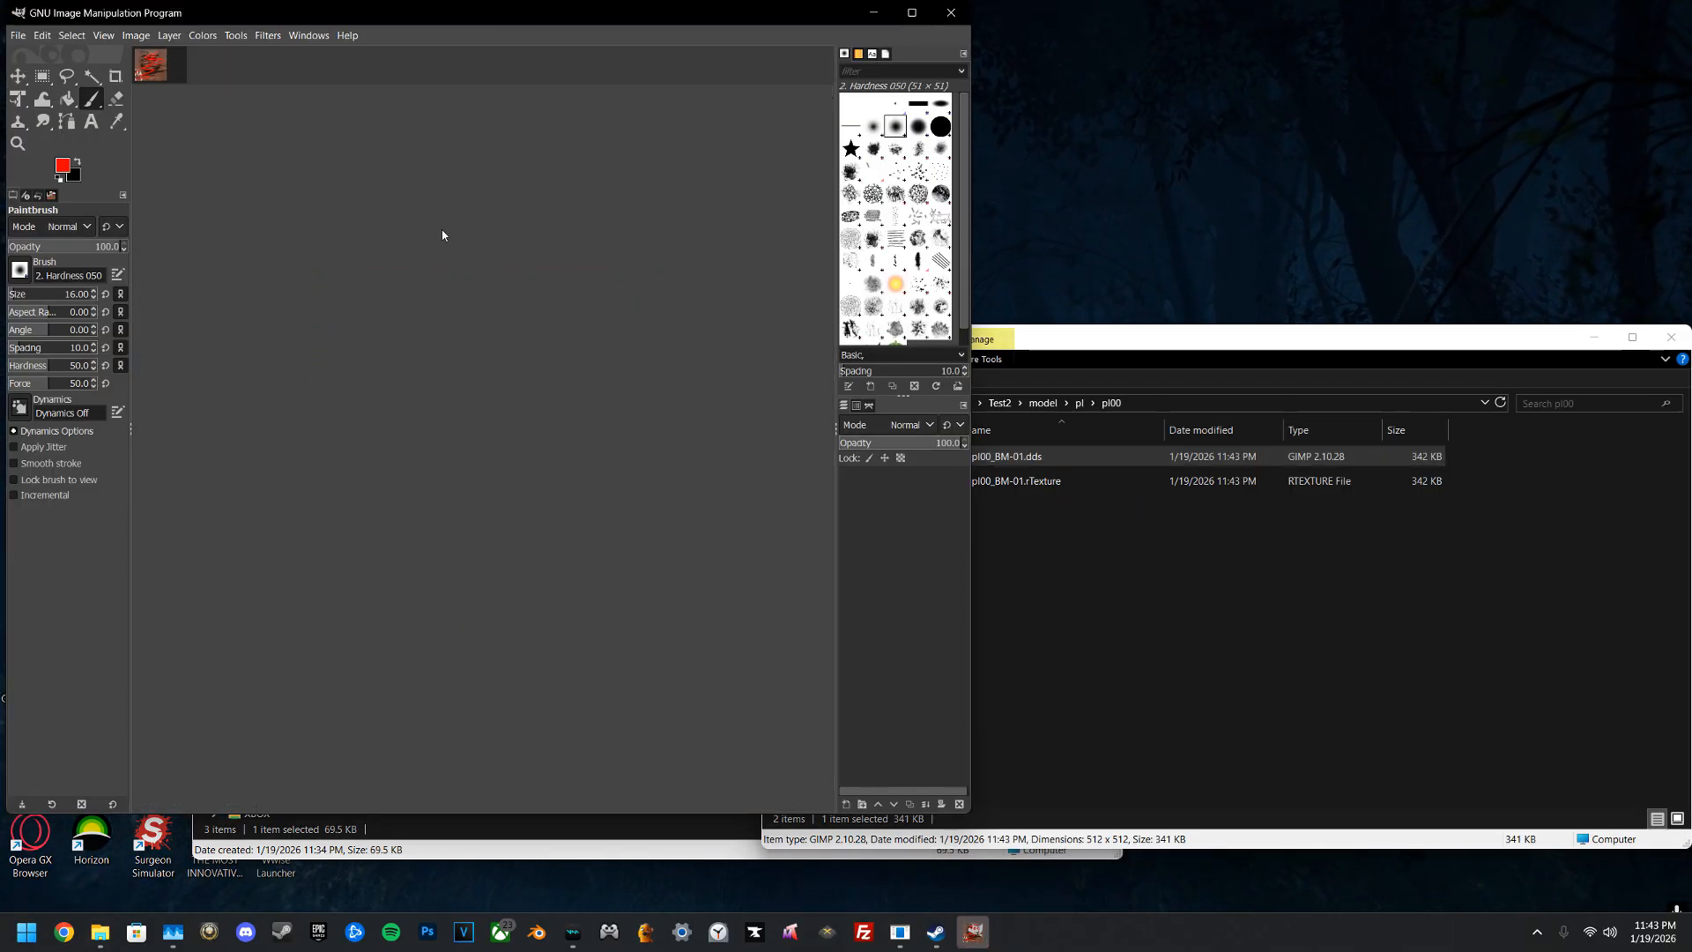
mouse_move(903, 941)
click(900, 849)
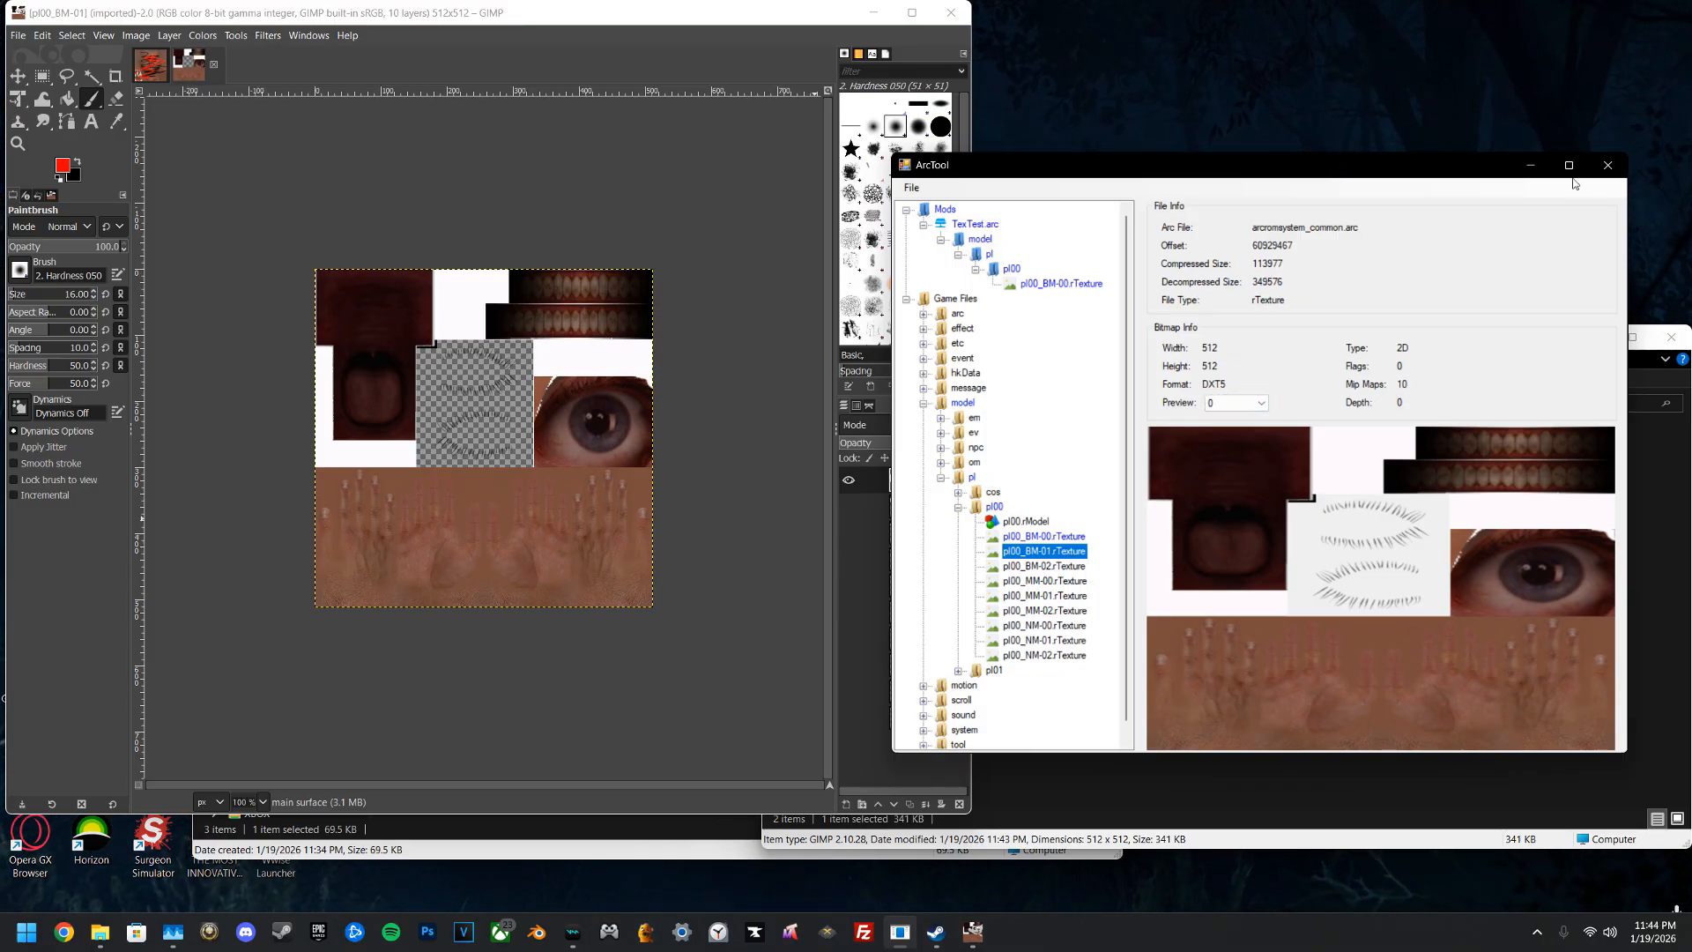
click(1530, 165)
Step: Paint red over the skin area in the lower part of the texture with a size 120 paintbrush
click(63, 165)
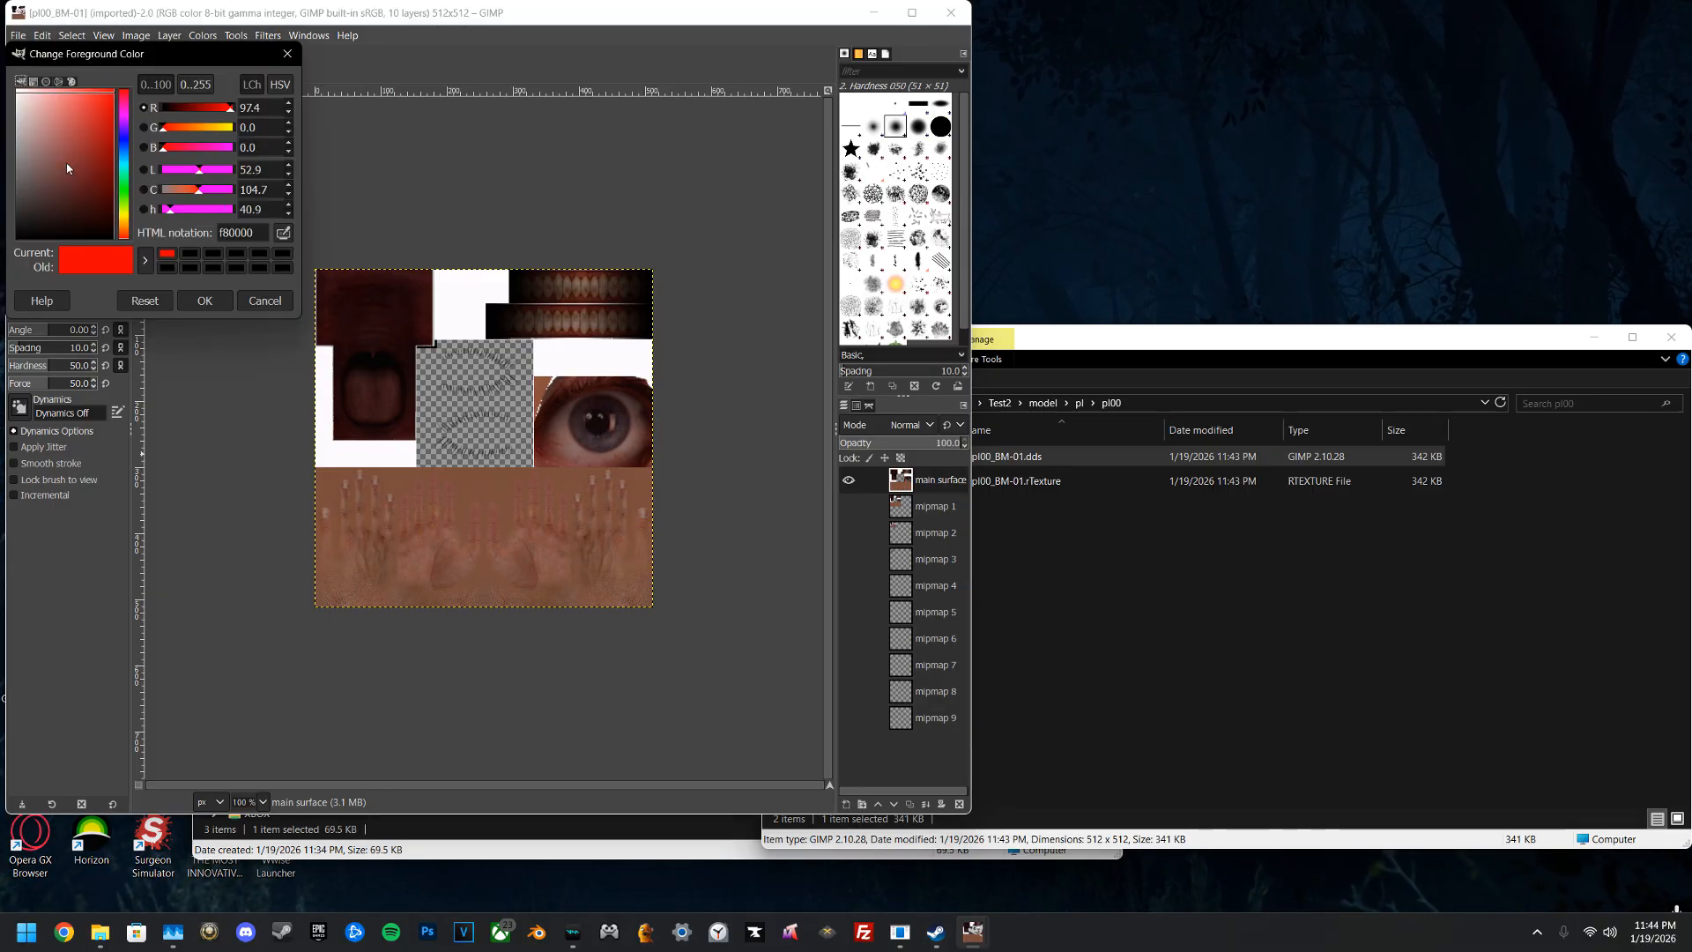
click(265, 305)
drag(60, 302, 32, 301)
mouse_move(421, 525)
mouse_down()
mouse_move(360, 524)
mouse_move(388, 494)
mouse_move(494, 564)
mouse_move(617, 498)
mouse_move(671, 568)
mouse_move(388, 514)
mouse_move(639, 590)
mouse_up()
Step: Delete all mipmap layers and export the image over pl00_BM-01.dds with BC3 / DXT5 compression and generated mipmaps
shift+click(902, 730)
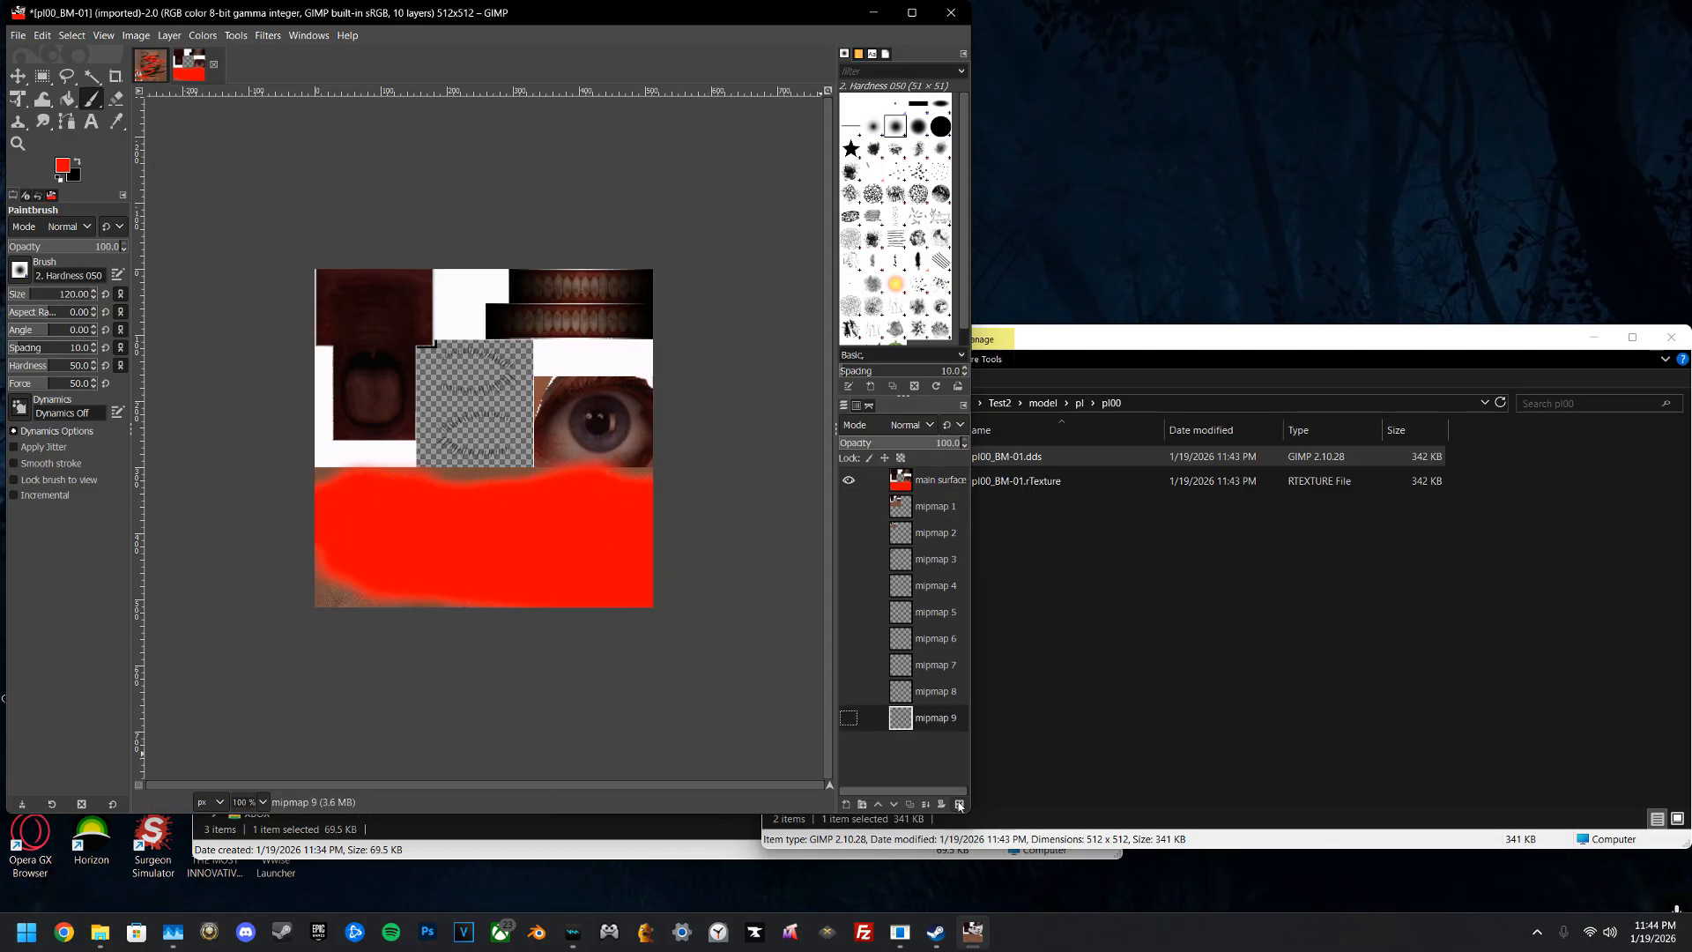
click(959, 804)
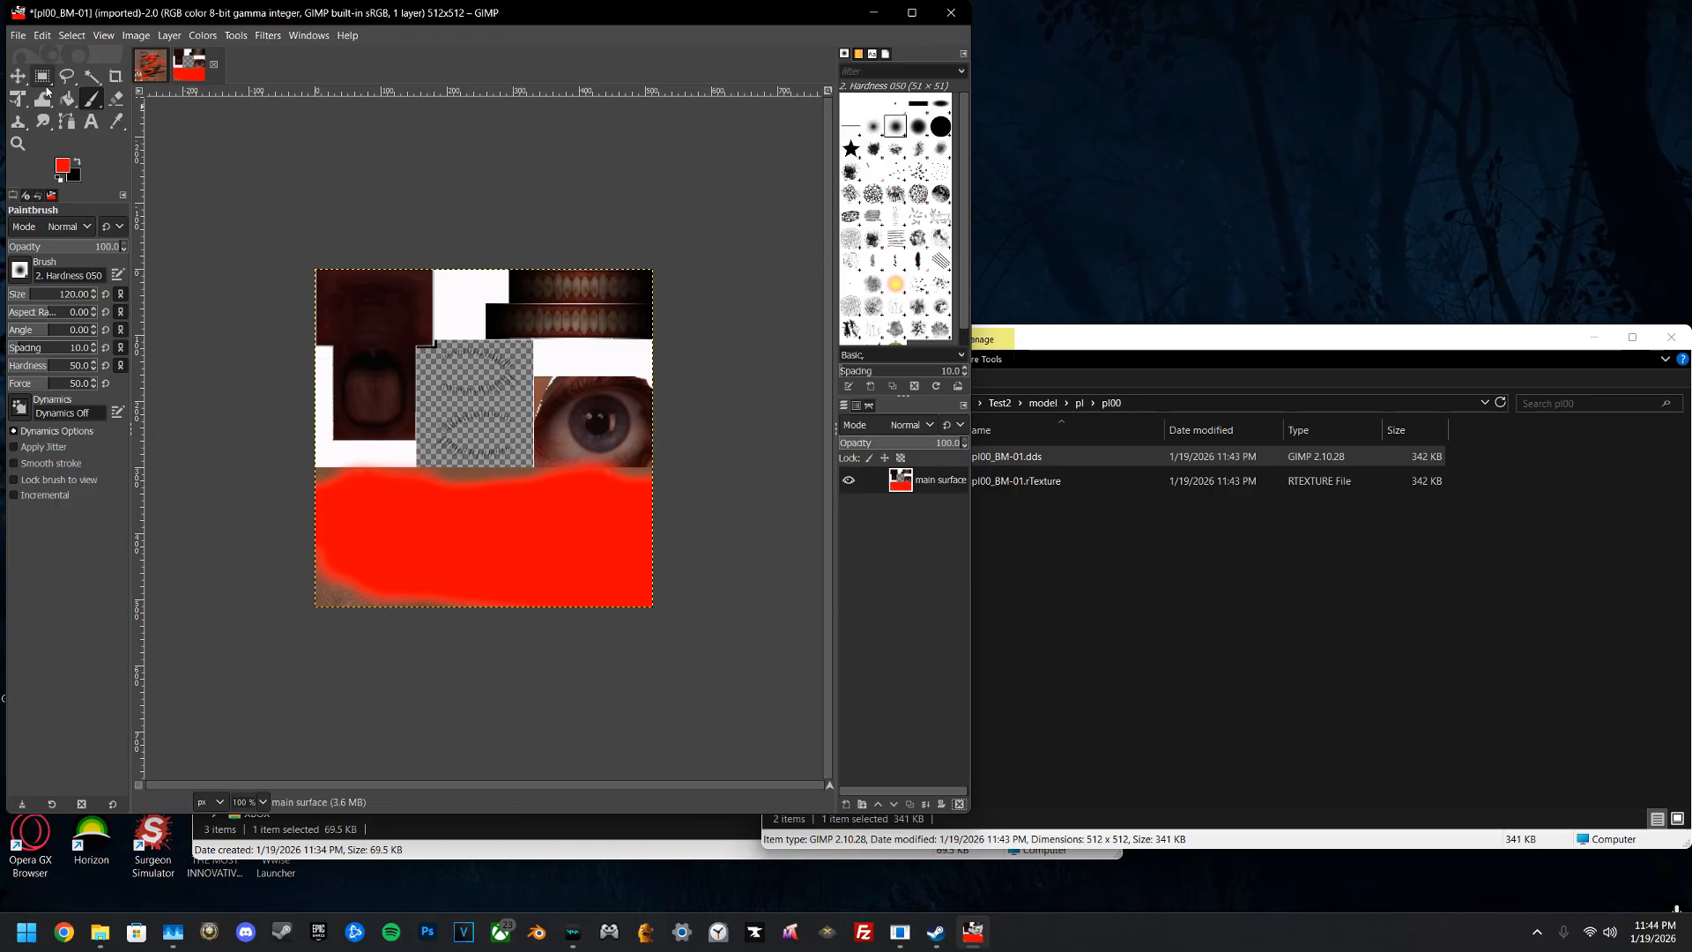
click(17, 35)
click(86, 283)
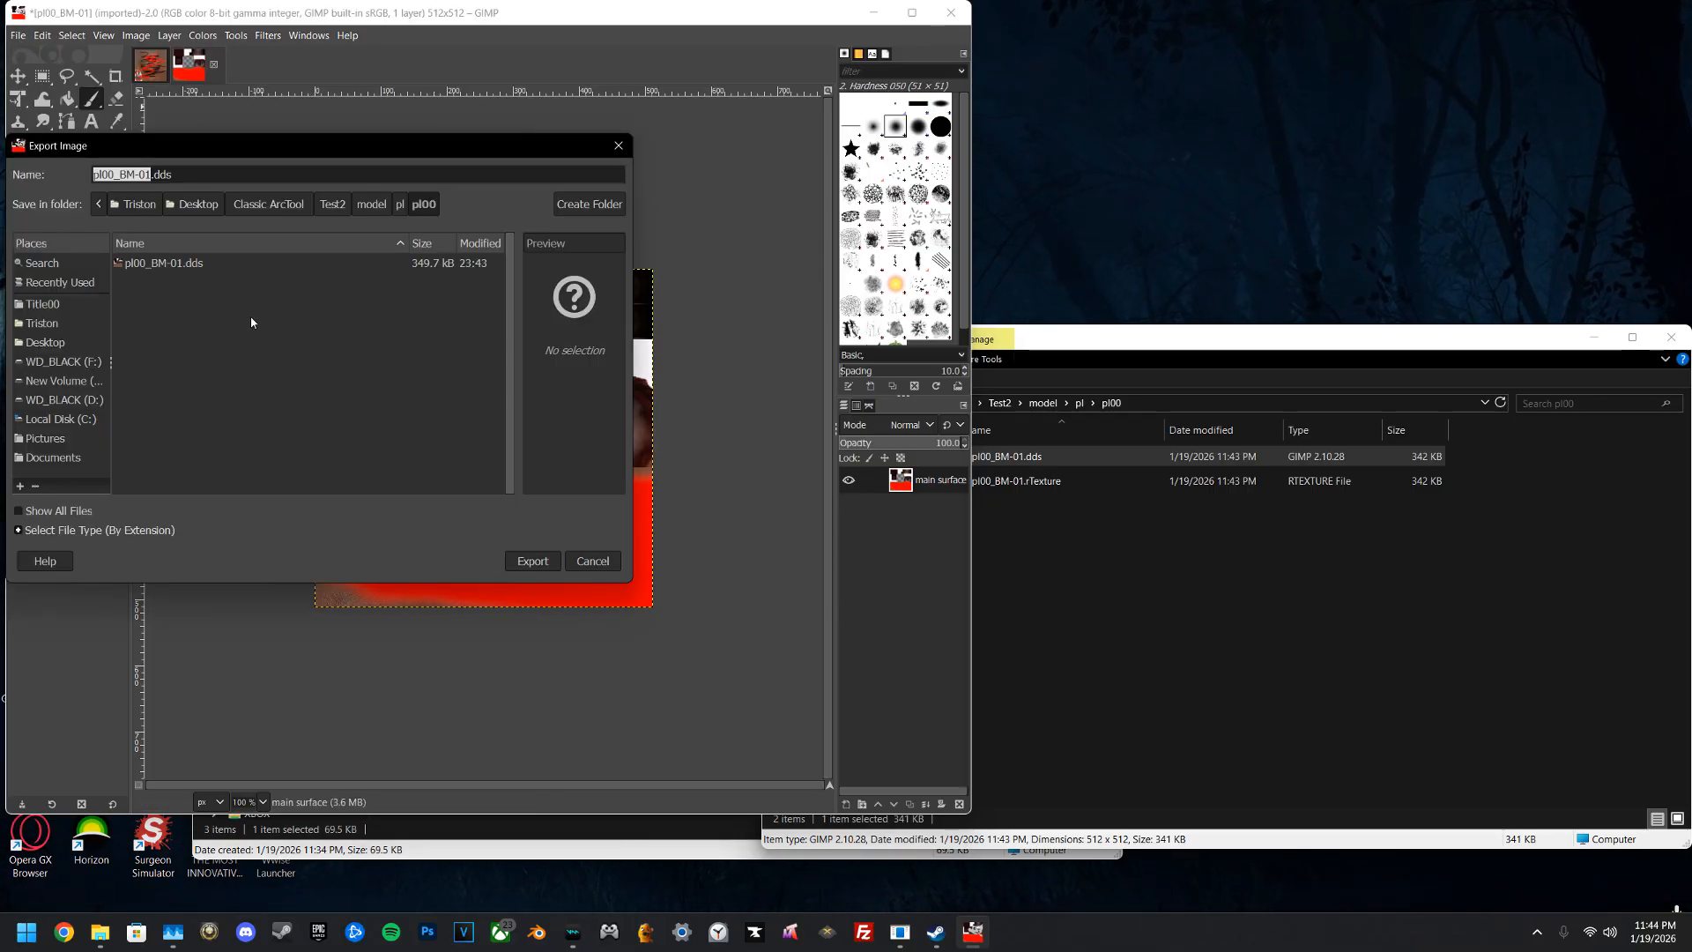
click(532, 561)
click(381, 438)
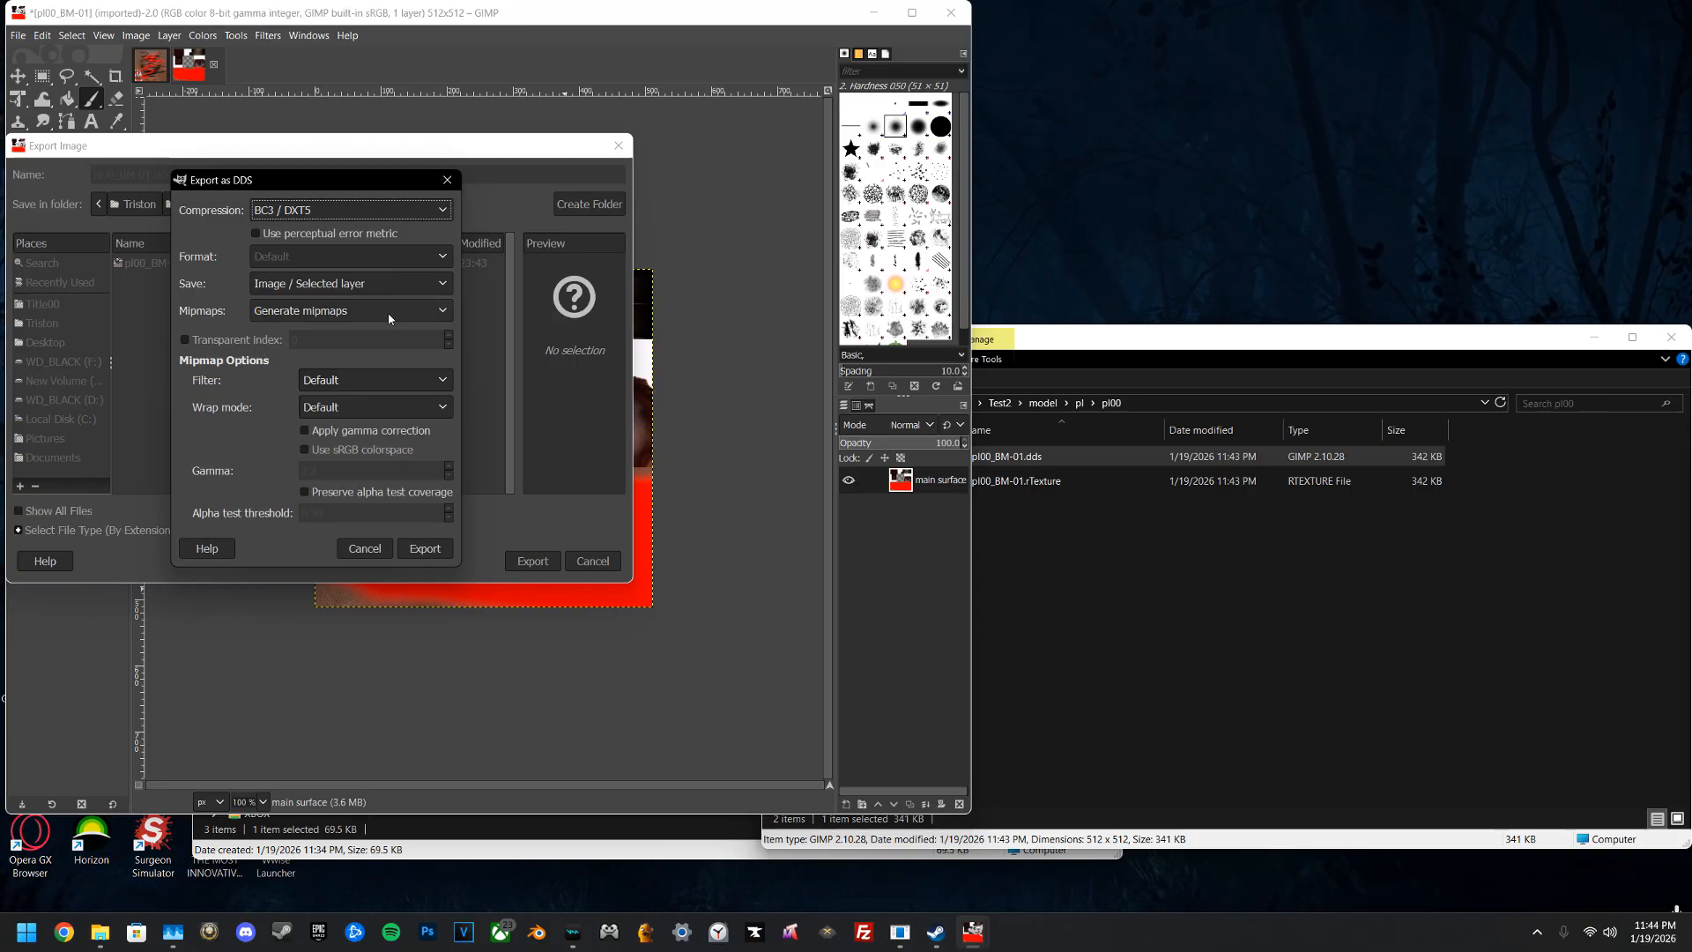
click(425, 549)
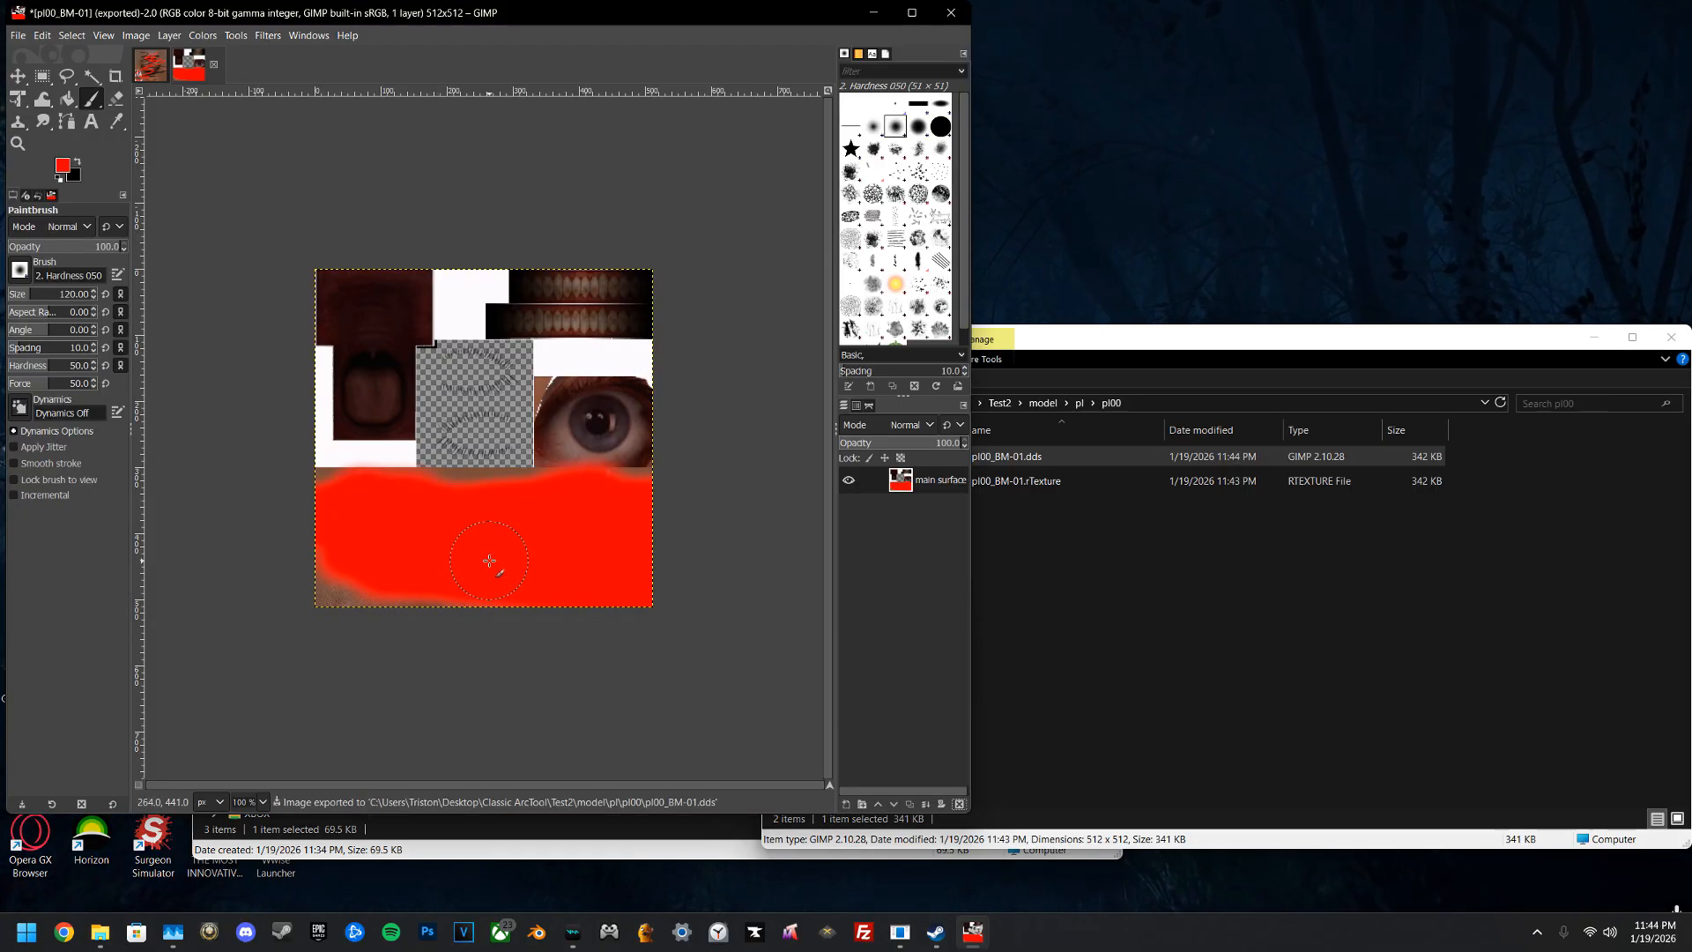
Step: Close both open images without saving their changes and quit GIMP
click(213, 65)
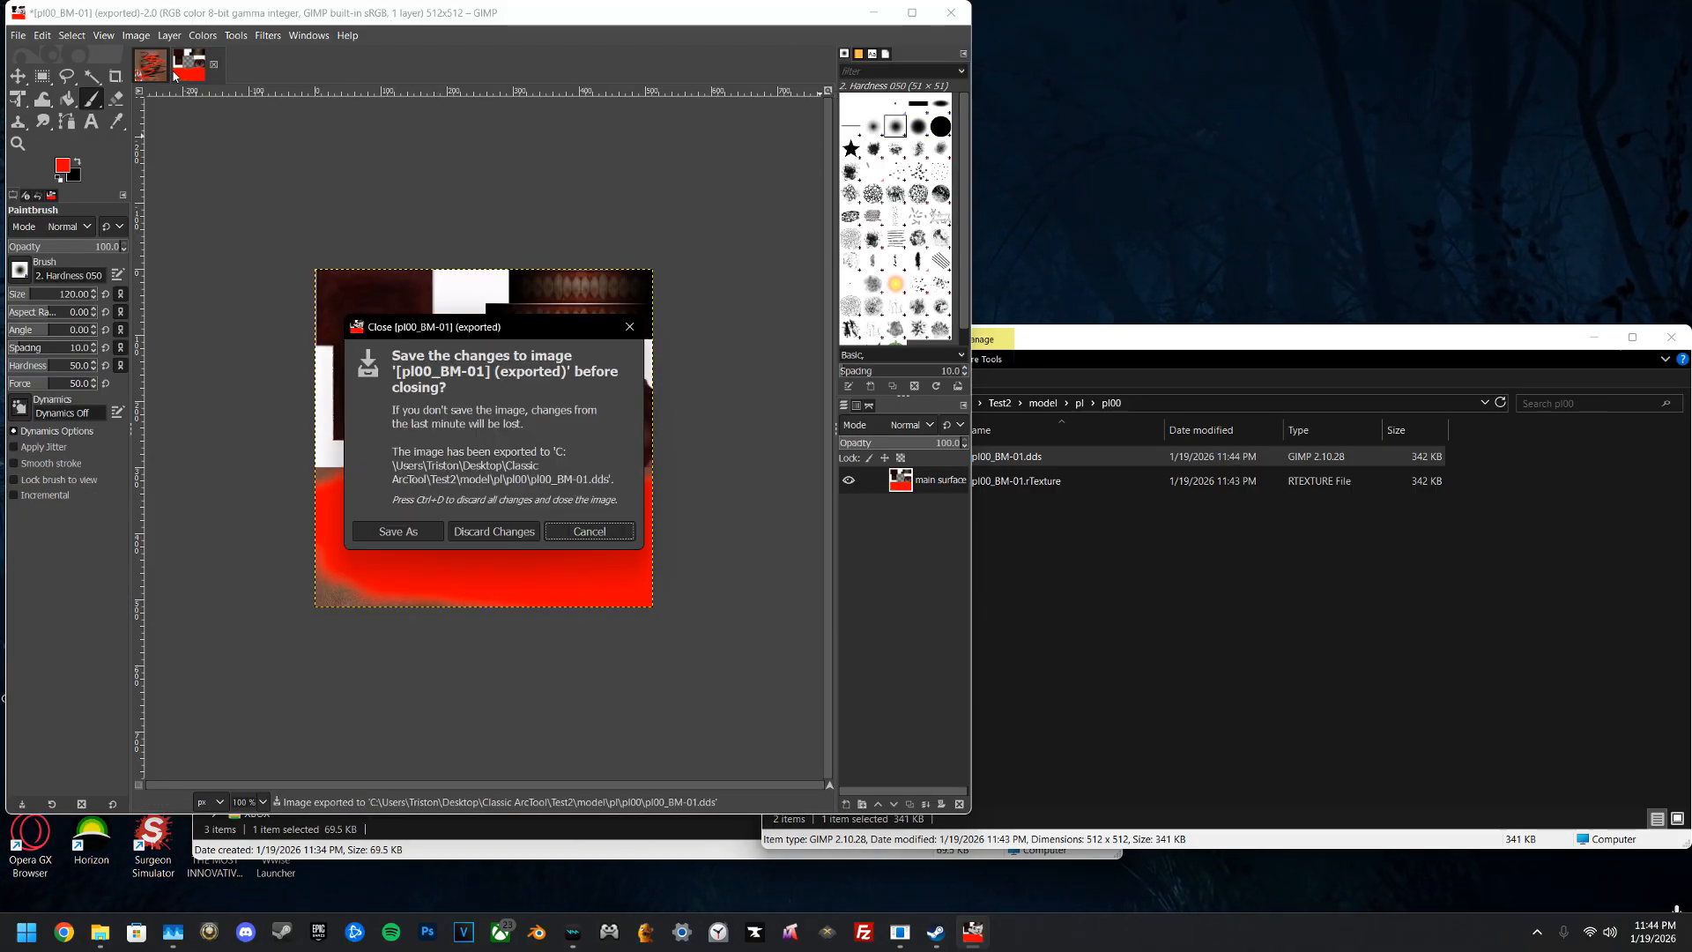
click(495, 533)
click(175, 64)
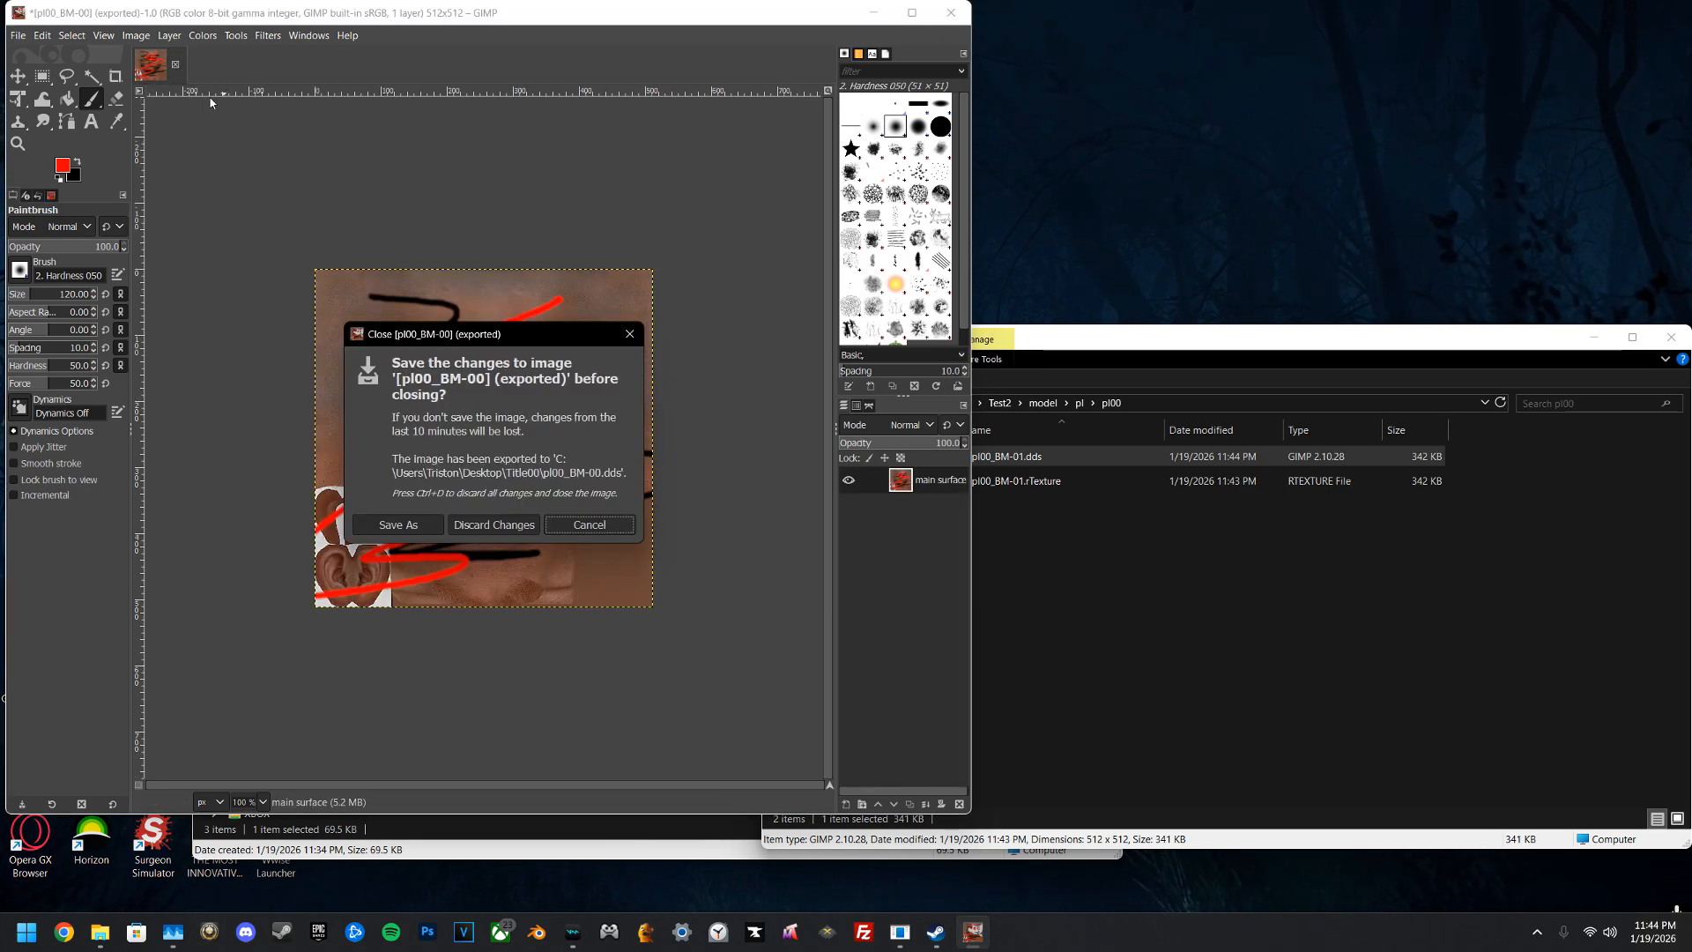
click(495, 524)
key(ctrl+q)
Step: Delete the original pl00_BM-01.rTexture from the pl00 folder, keeping the folder window beside the Title00 window
drag(1024, 486, 1018, 478)
drag(1096, 341, 783, 298)
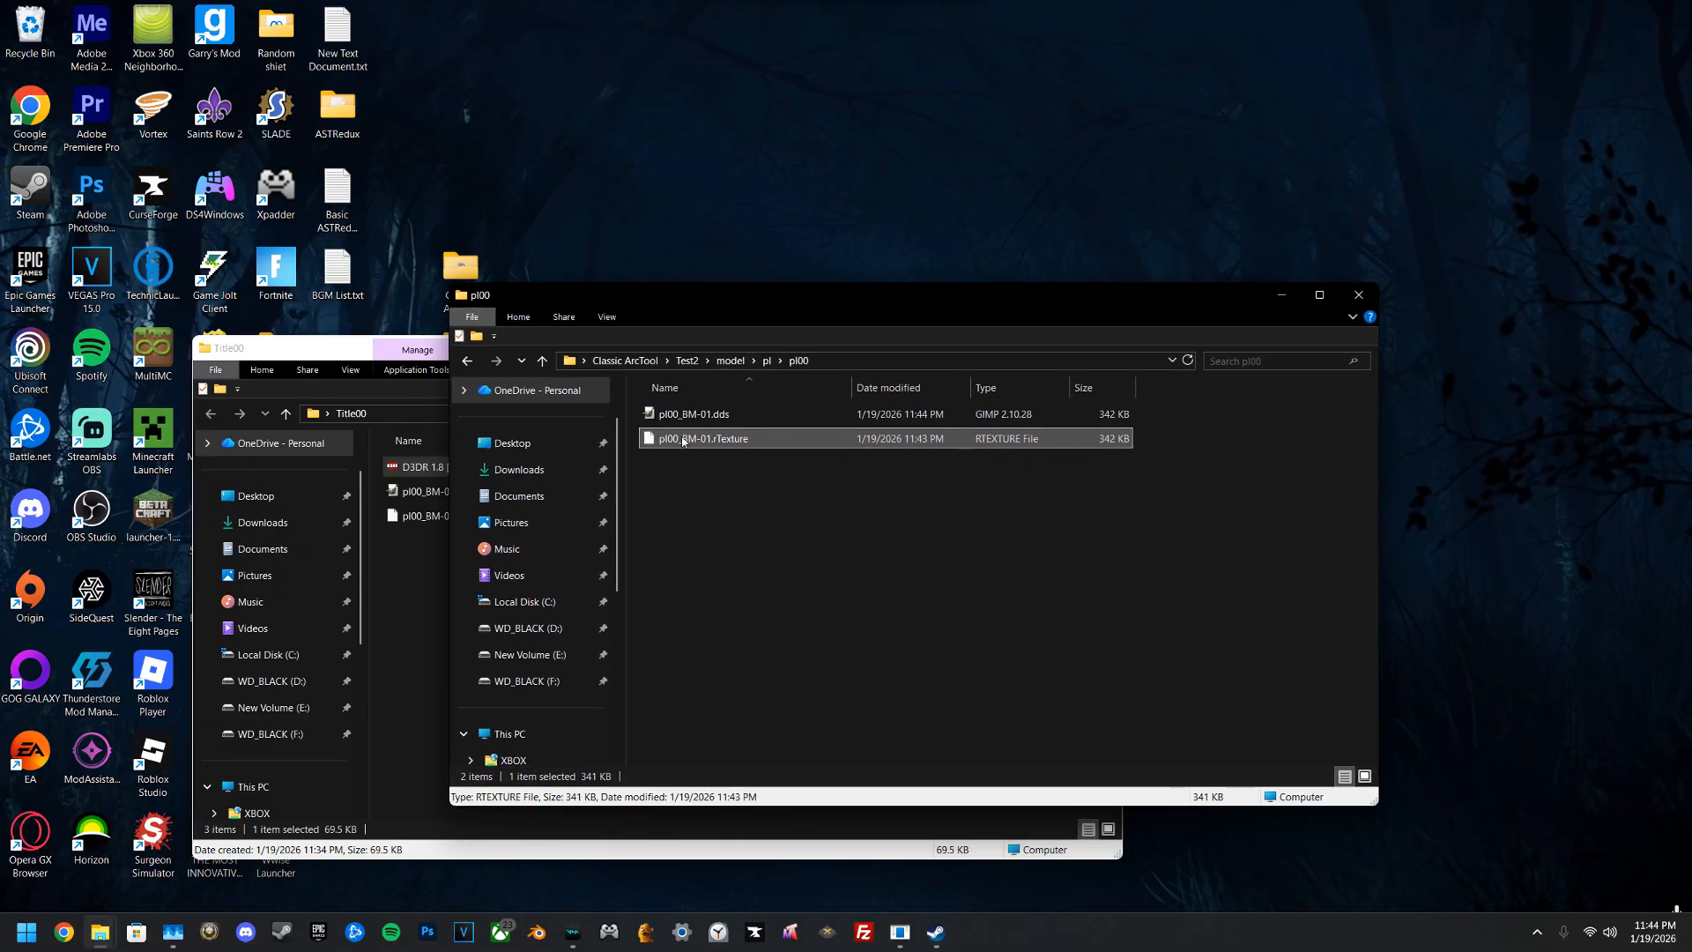
click(699, 417)
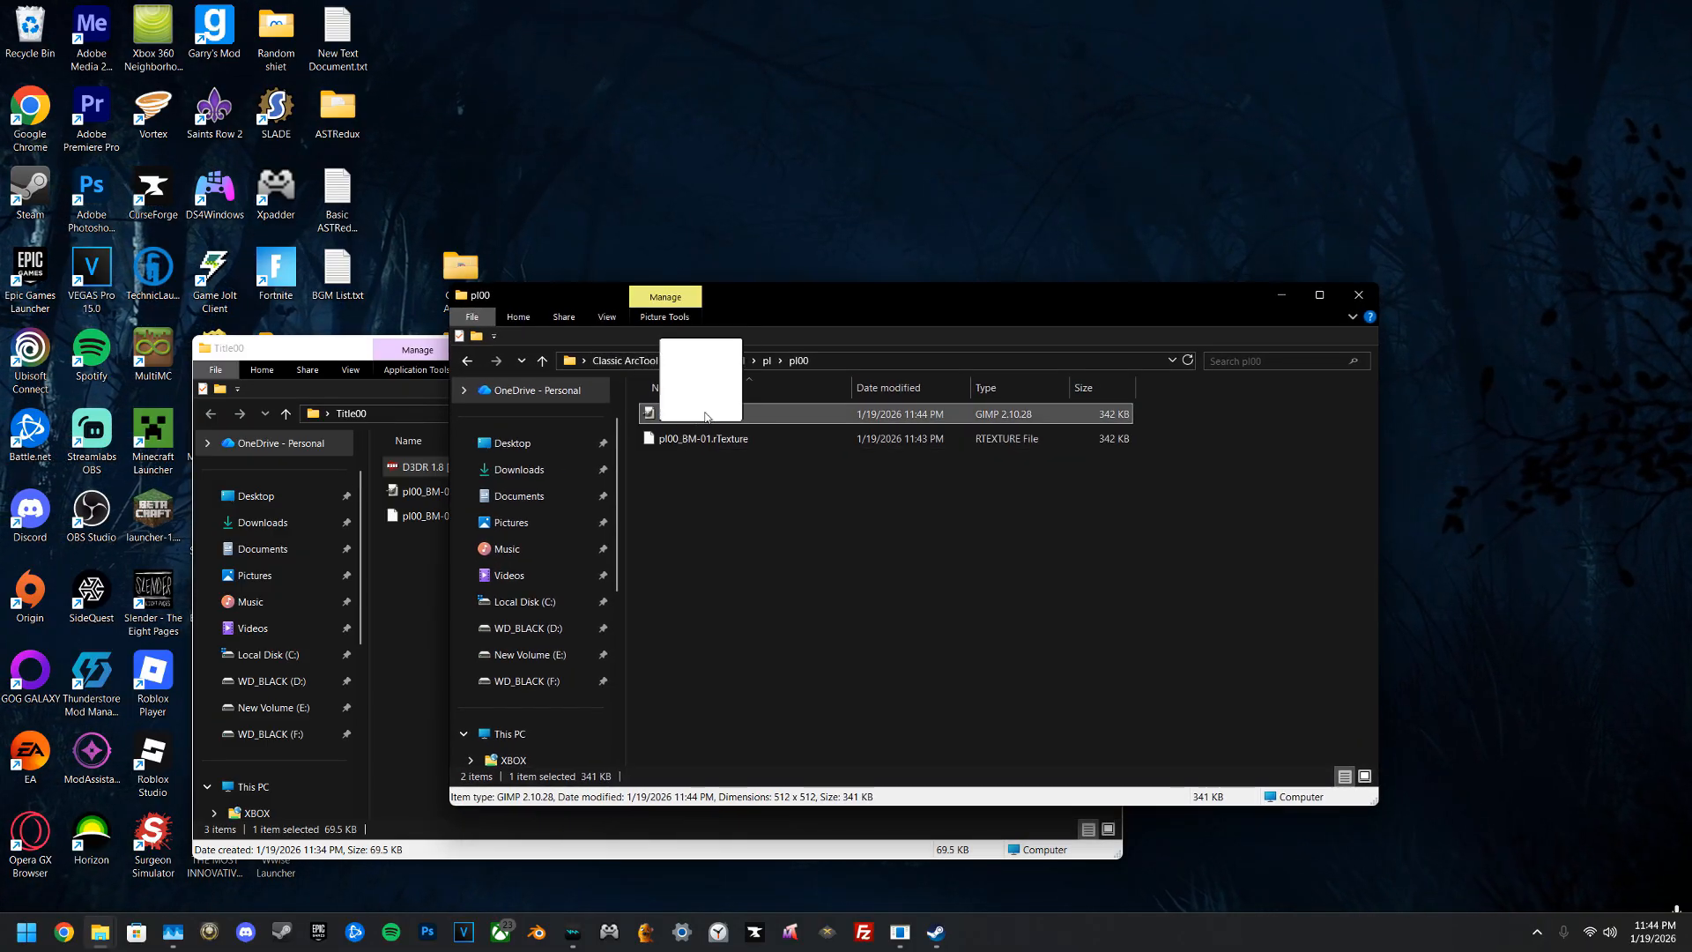
click(698, 443)
drag(826, 300, 1124, 307)
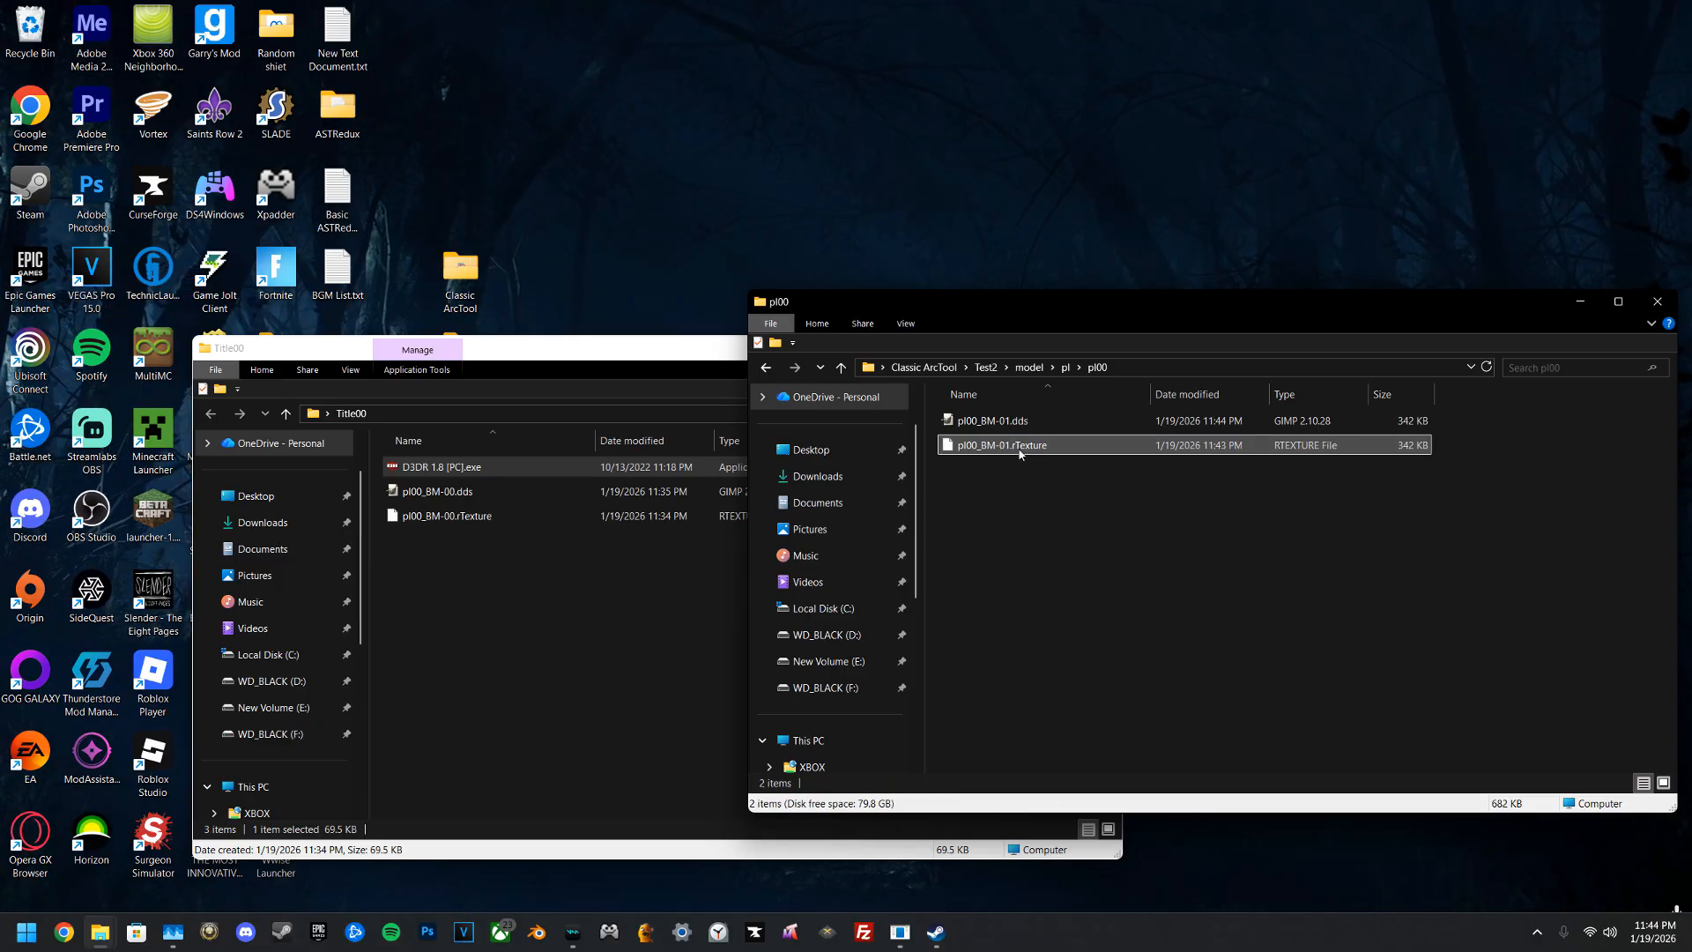
key(Delete)
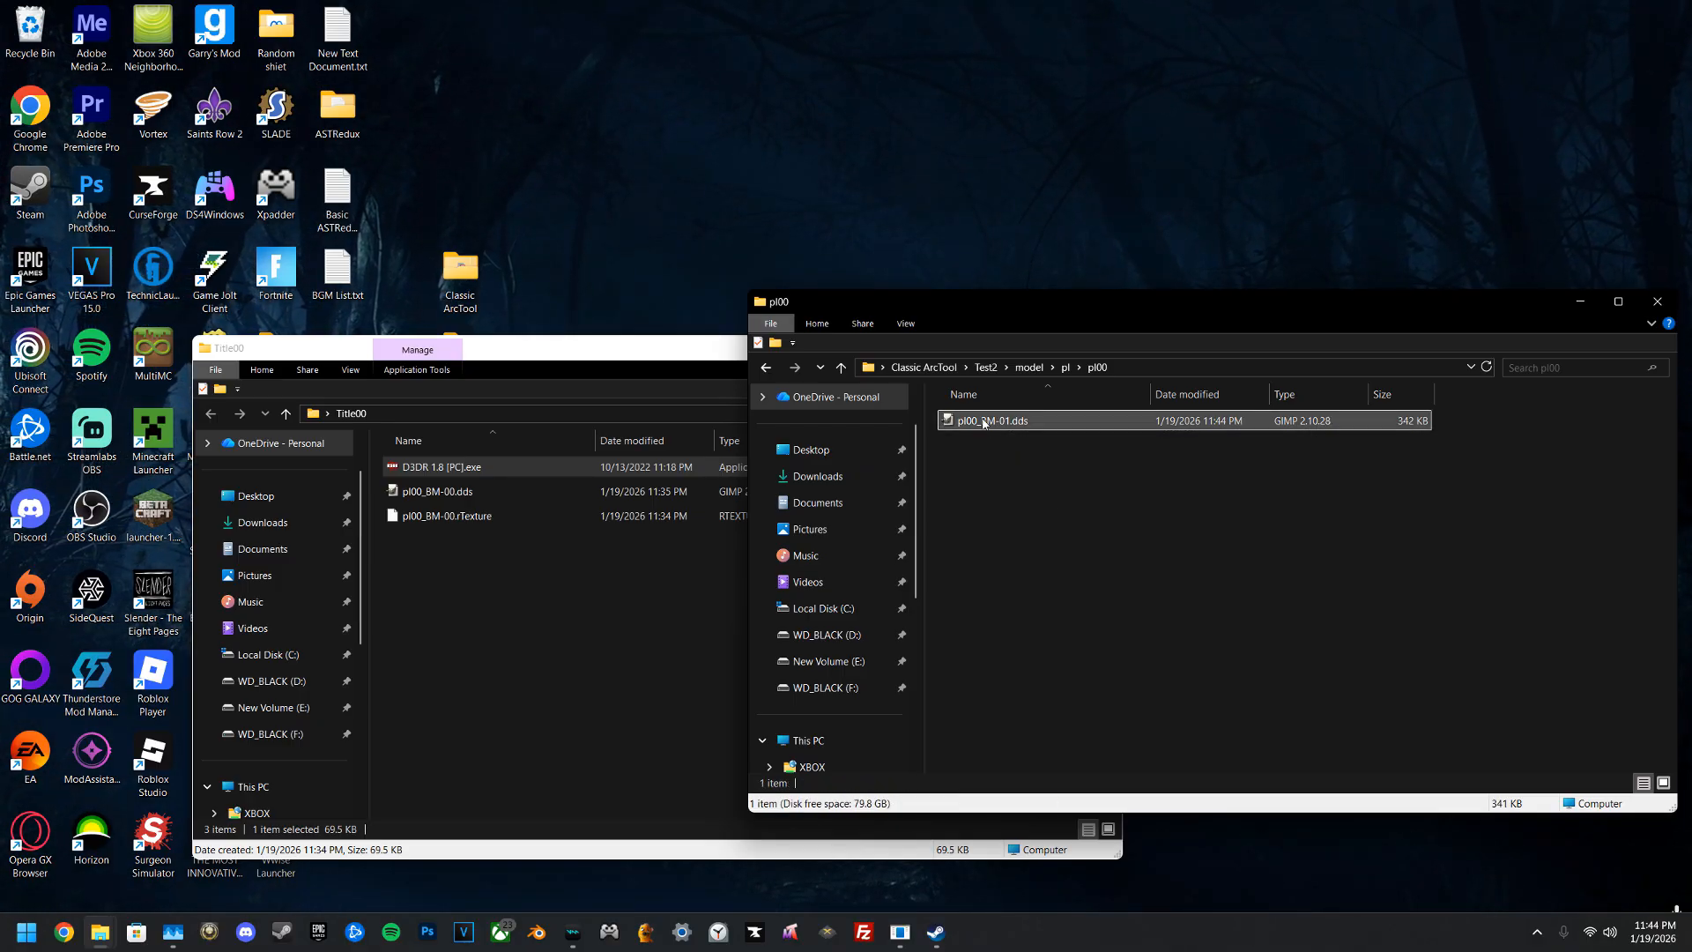
Step: Convert the edited pl00_BM-01.dds back to an rTexture file with D3DR 1.8 [PC].exe
drag(979, 421, 498, 474)
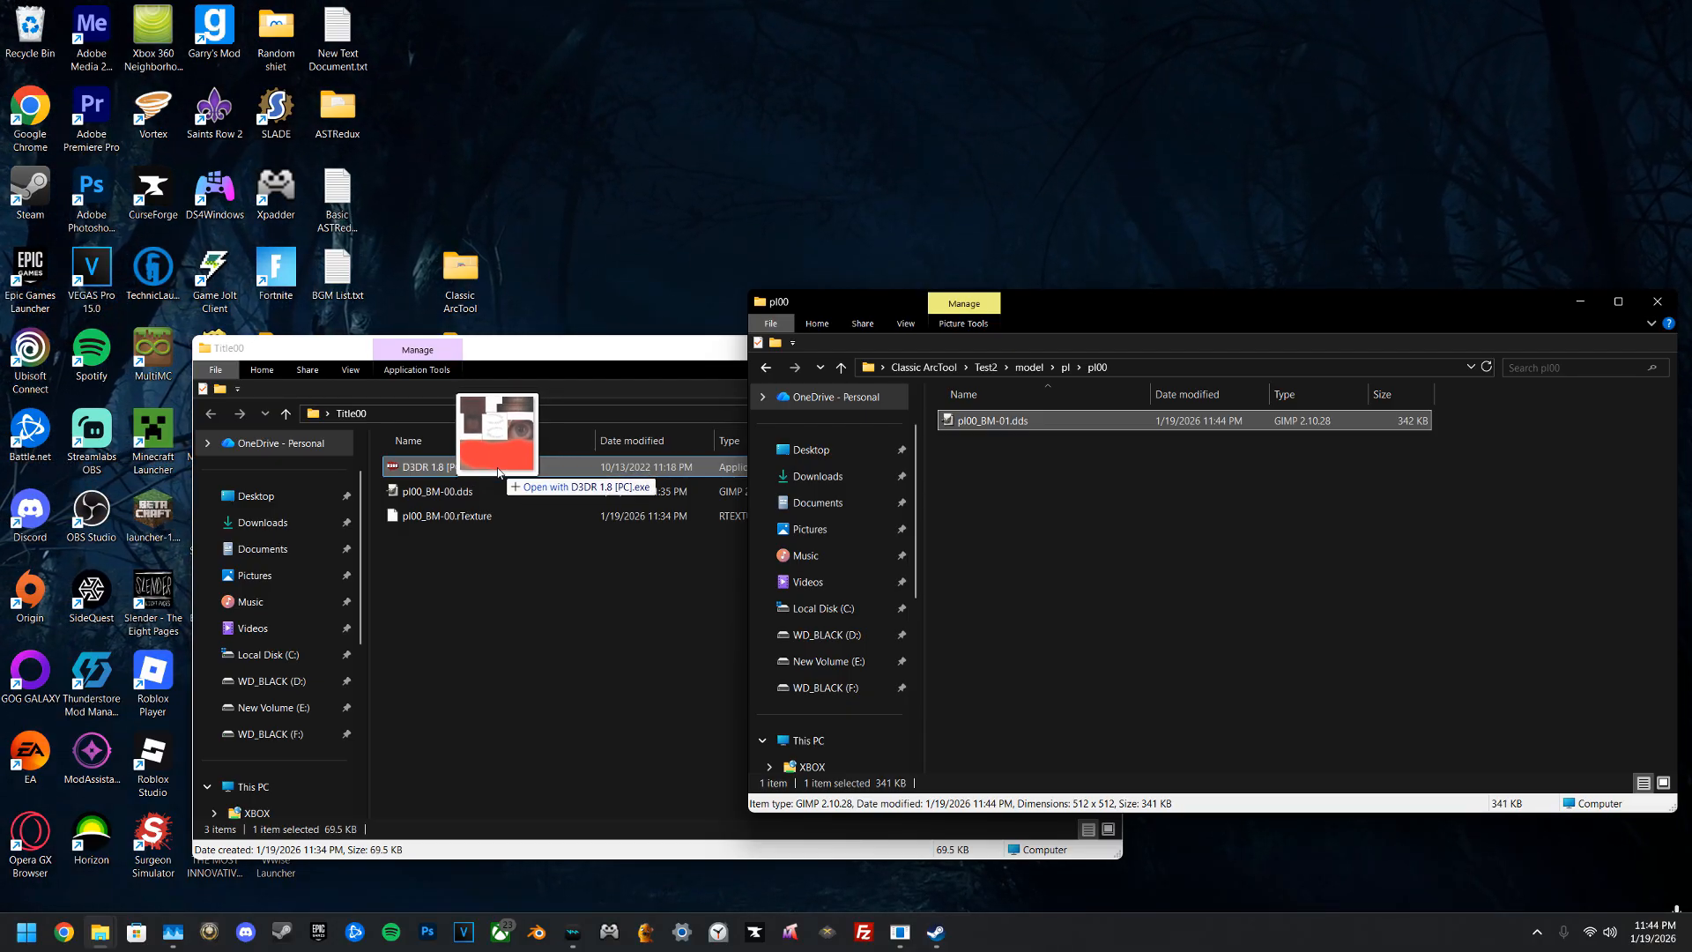
drag(498, 474, 498, 473)
click(892, 488)
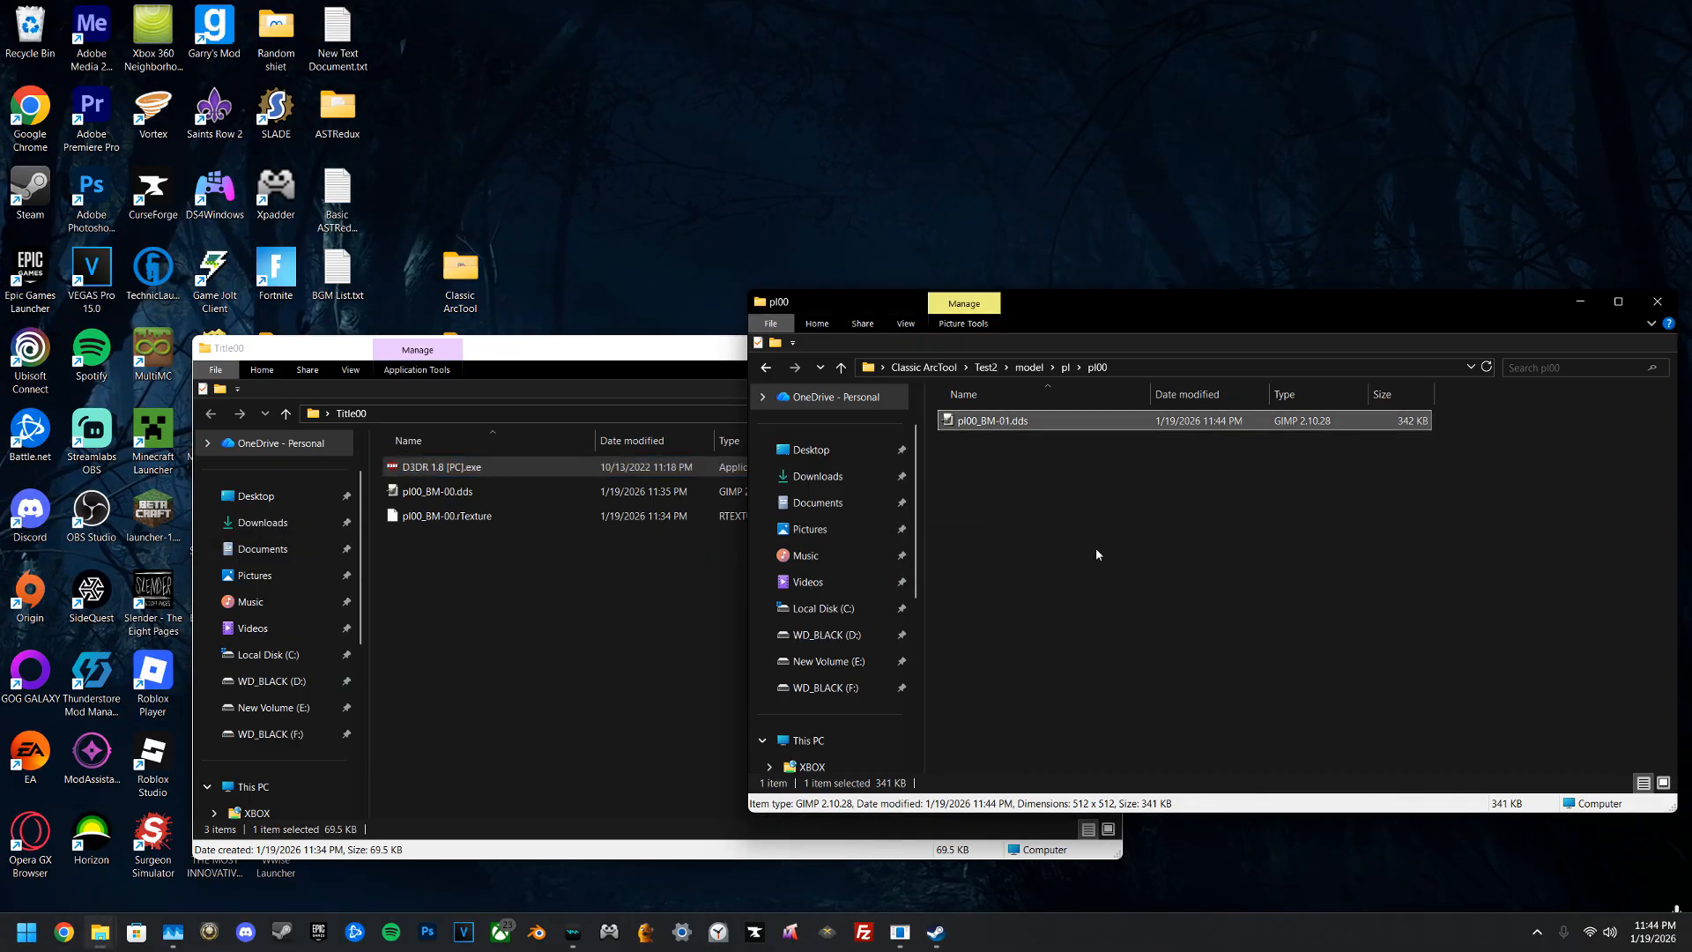
click(1000, 447)
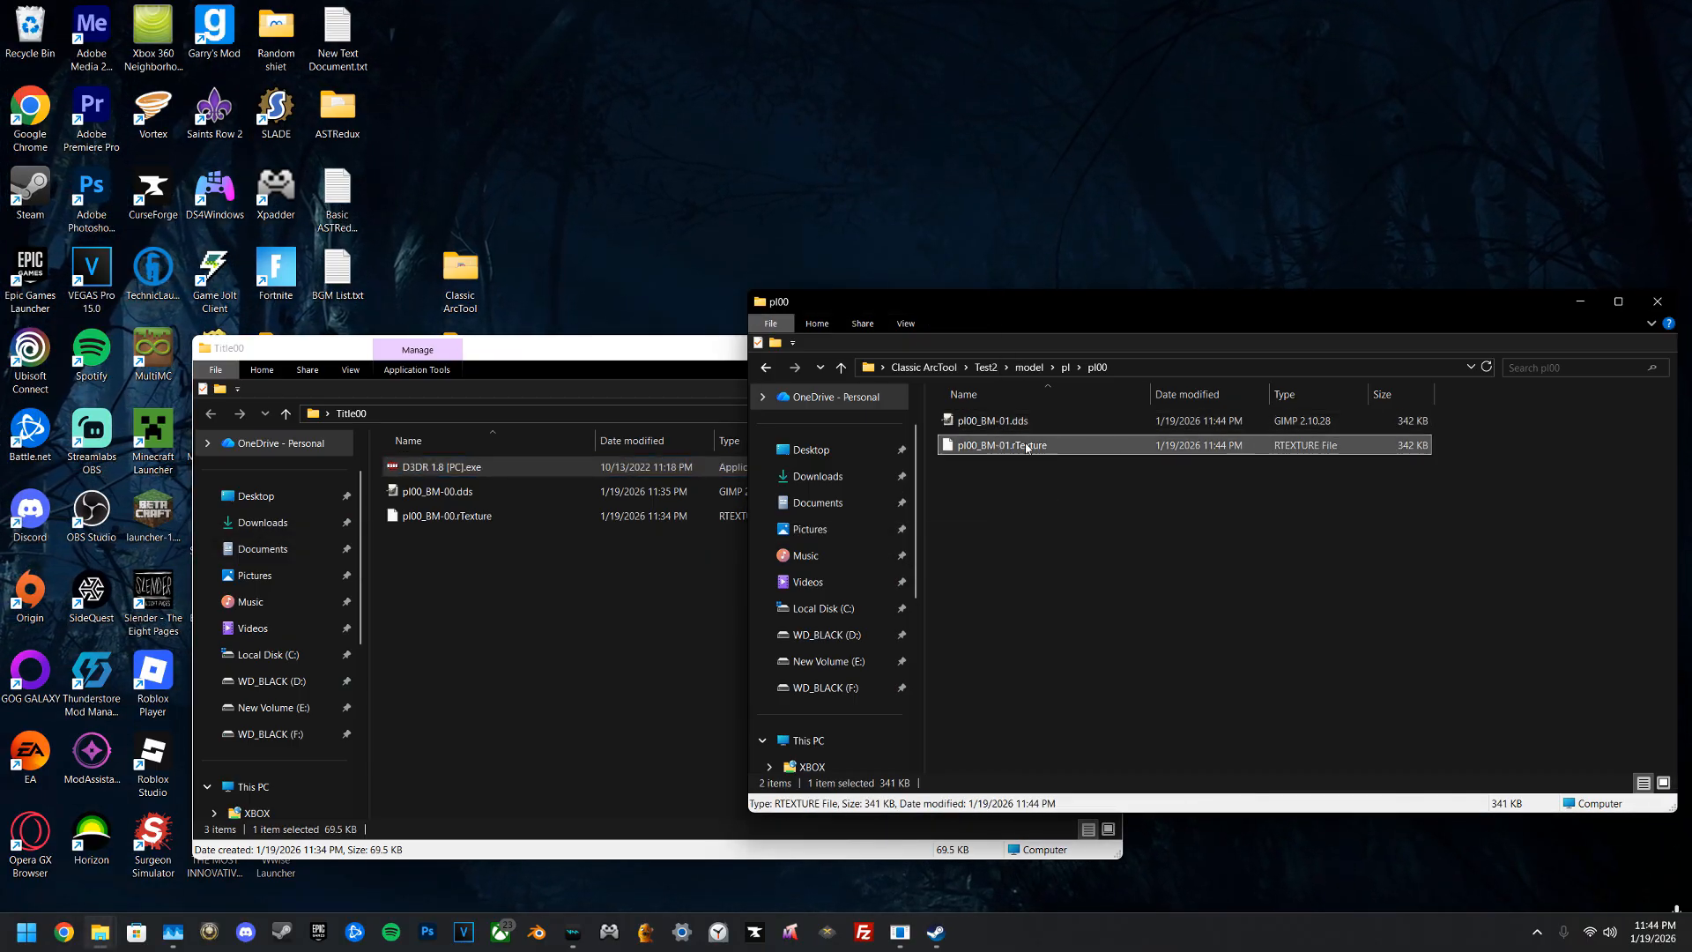
Step: Delete pl00_BM-01.dds from the pl00 folder and pack the Test2 folder into an ARC file with ArcTool 2.0 [PC].exe
key(Up)
key(Delete)
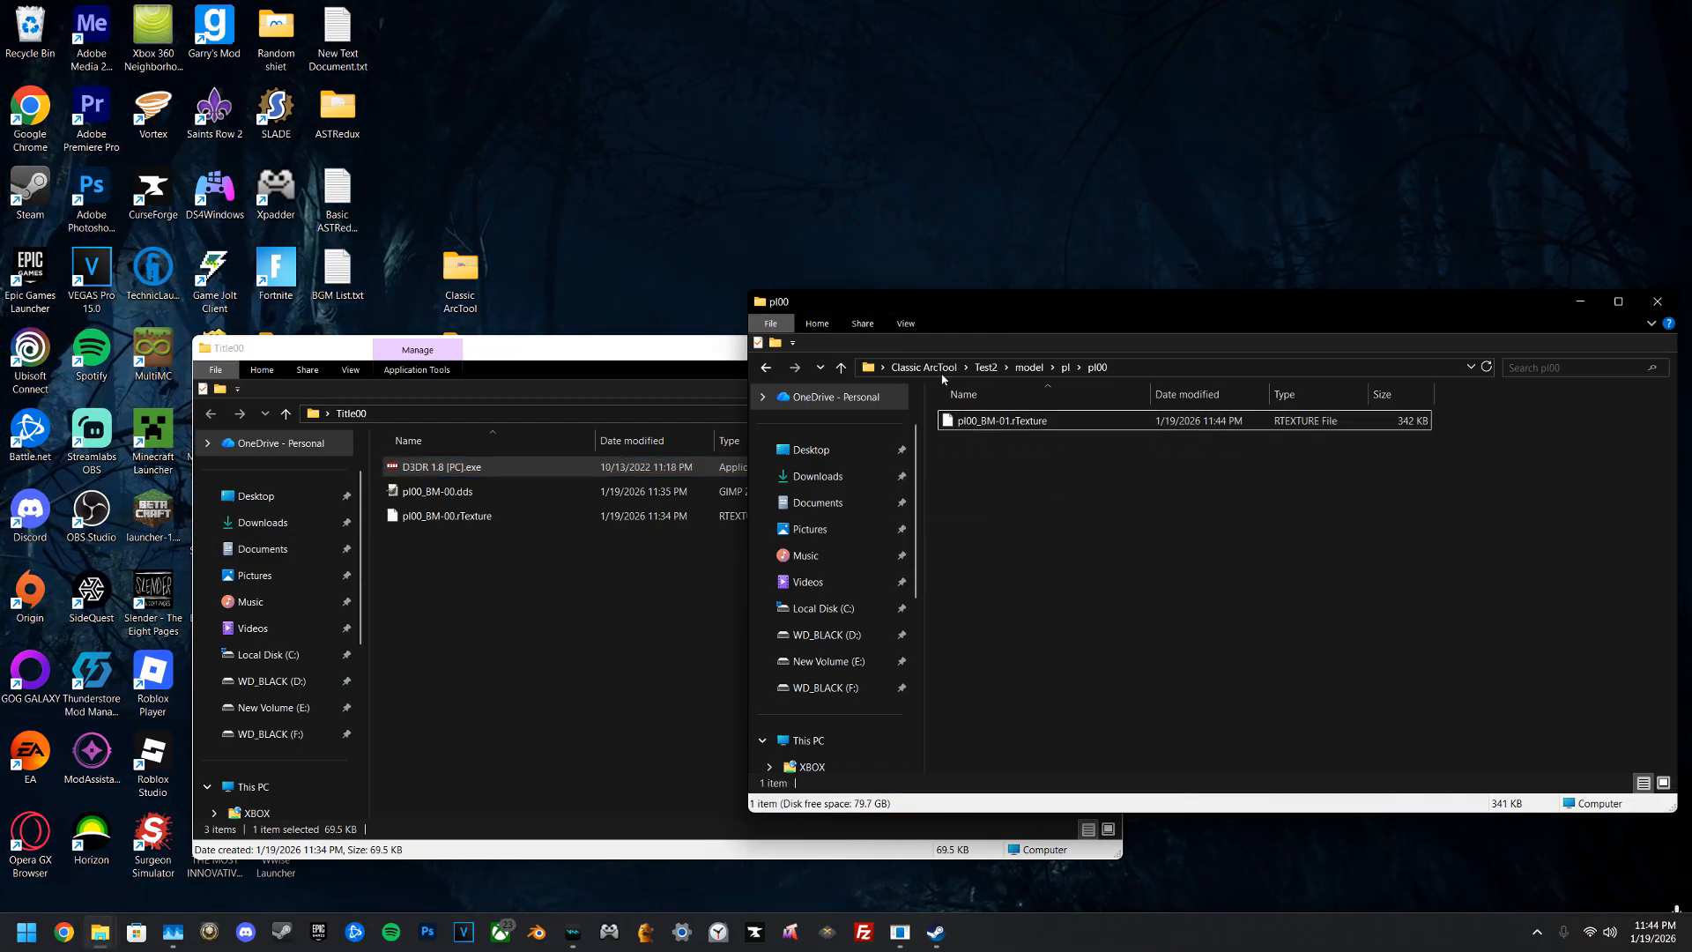
click(931, 367)
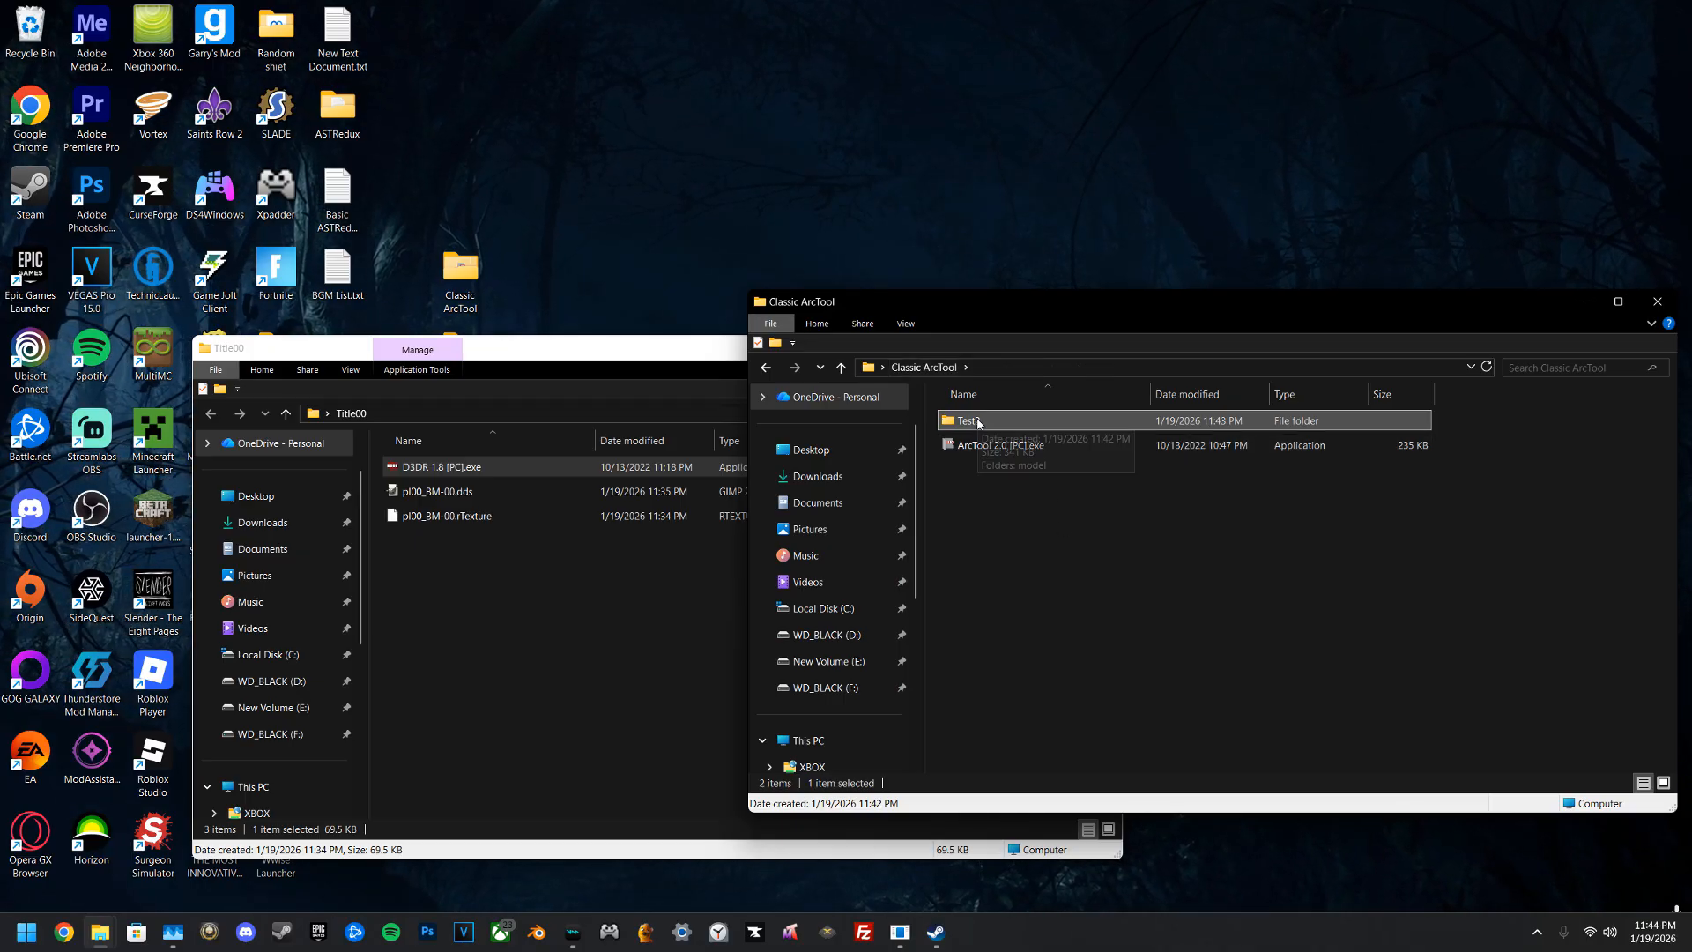
drag(966, 421, 1002, 453)
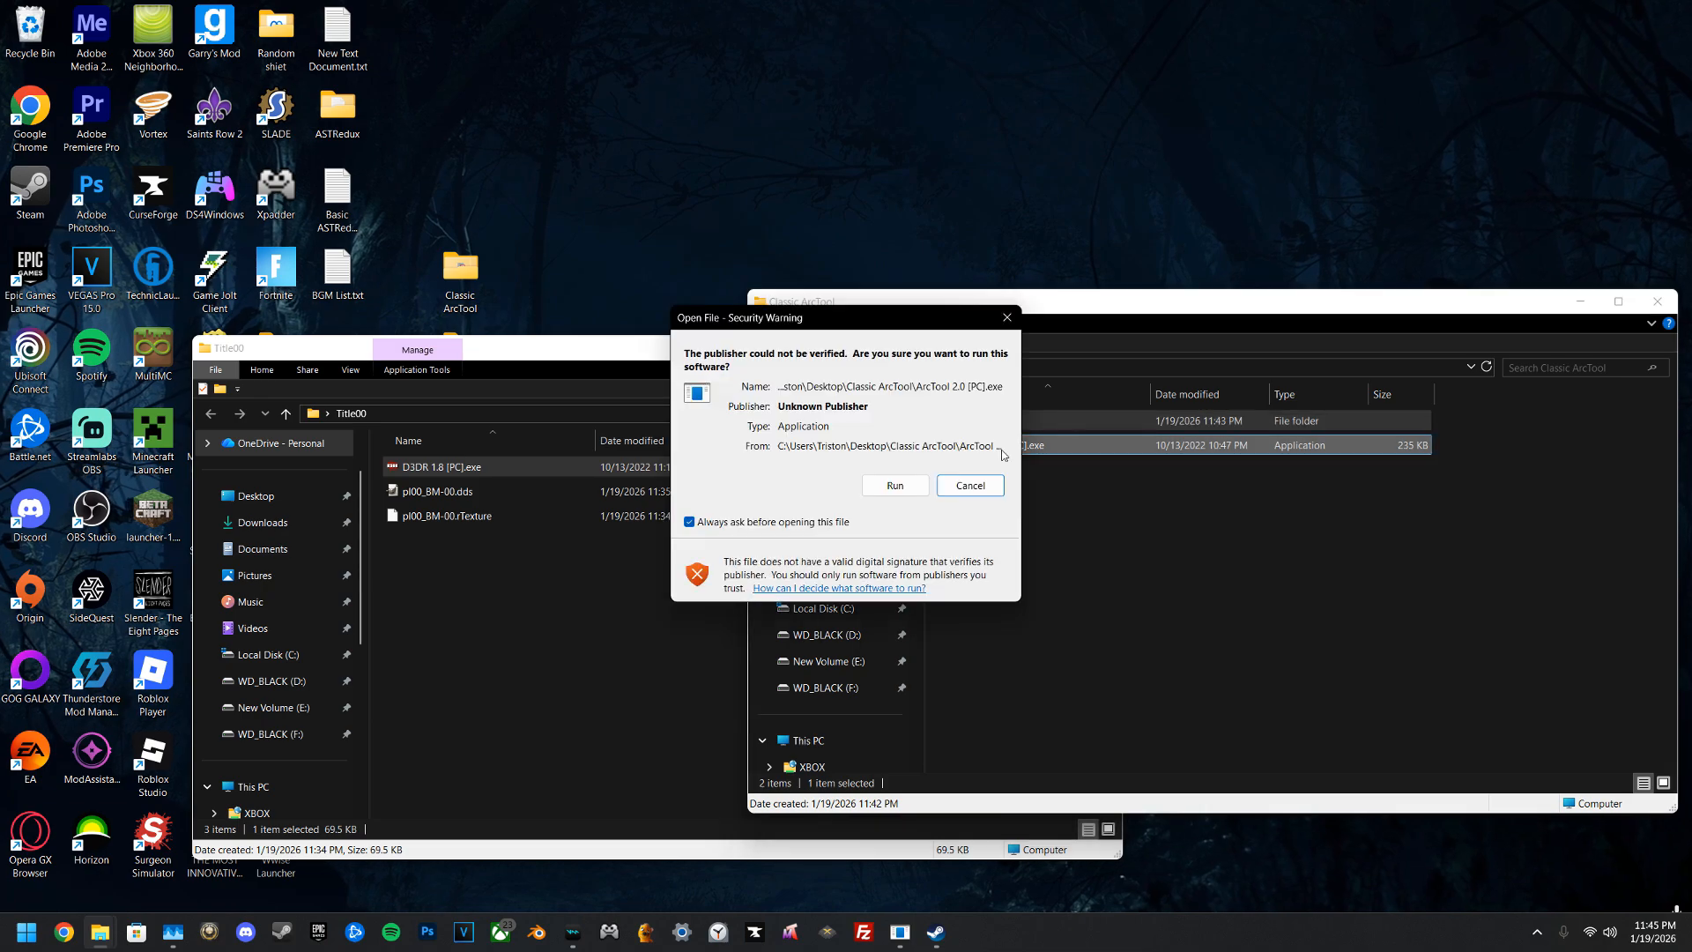
click(895, 485)
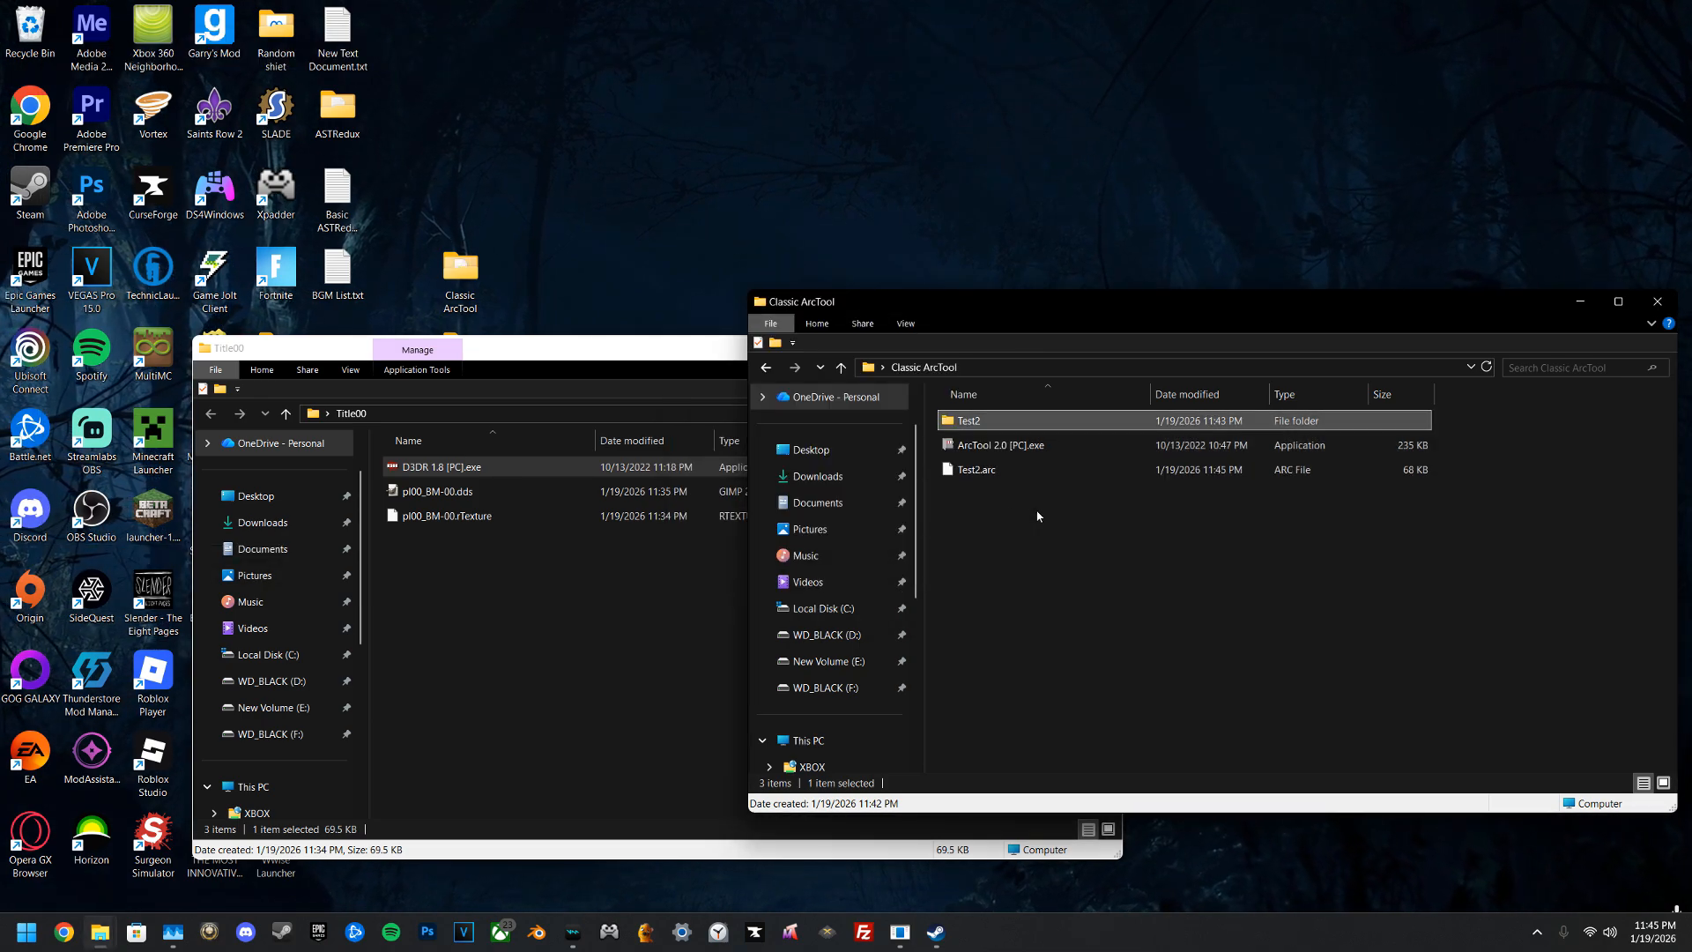
Step: Copy Test2.arc from the Classic ArcTool folder into Dead Rising's nativeWin64 mods folder and minimize the Classic ArcTool window
click(988, 474)
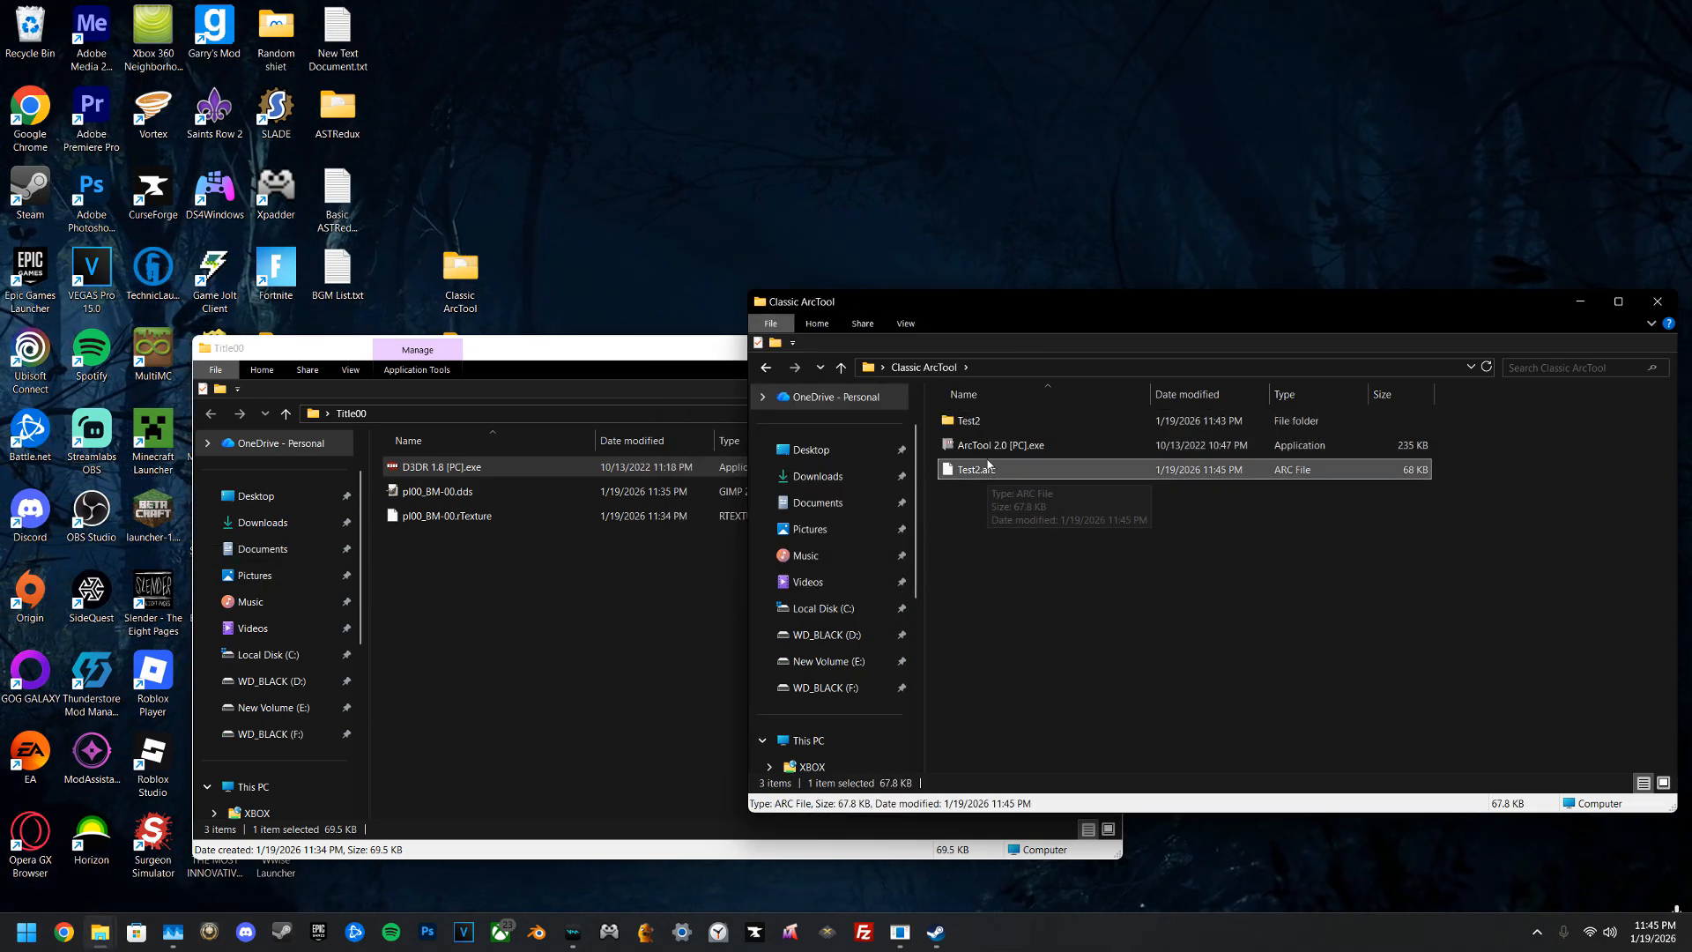
mouse_move(99, 931)
mouse_move(137, 859)
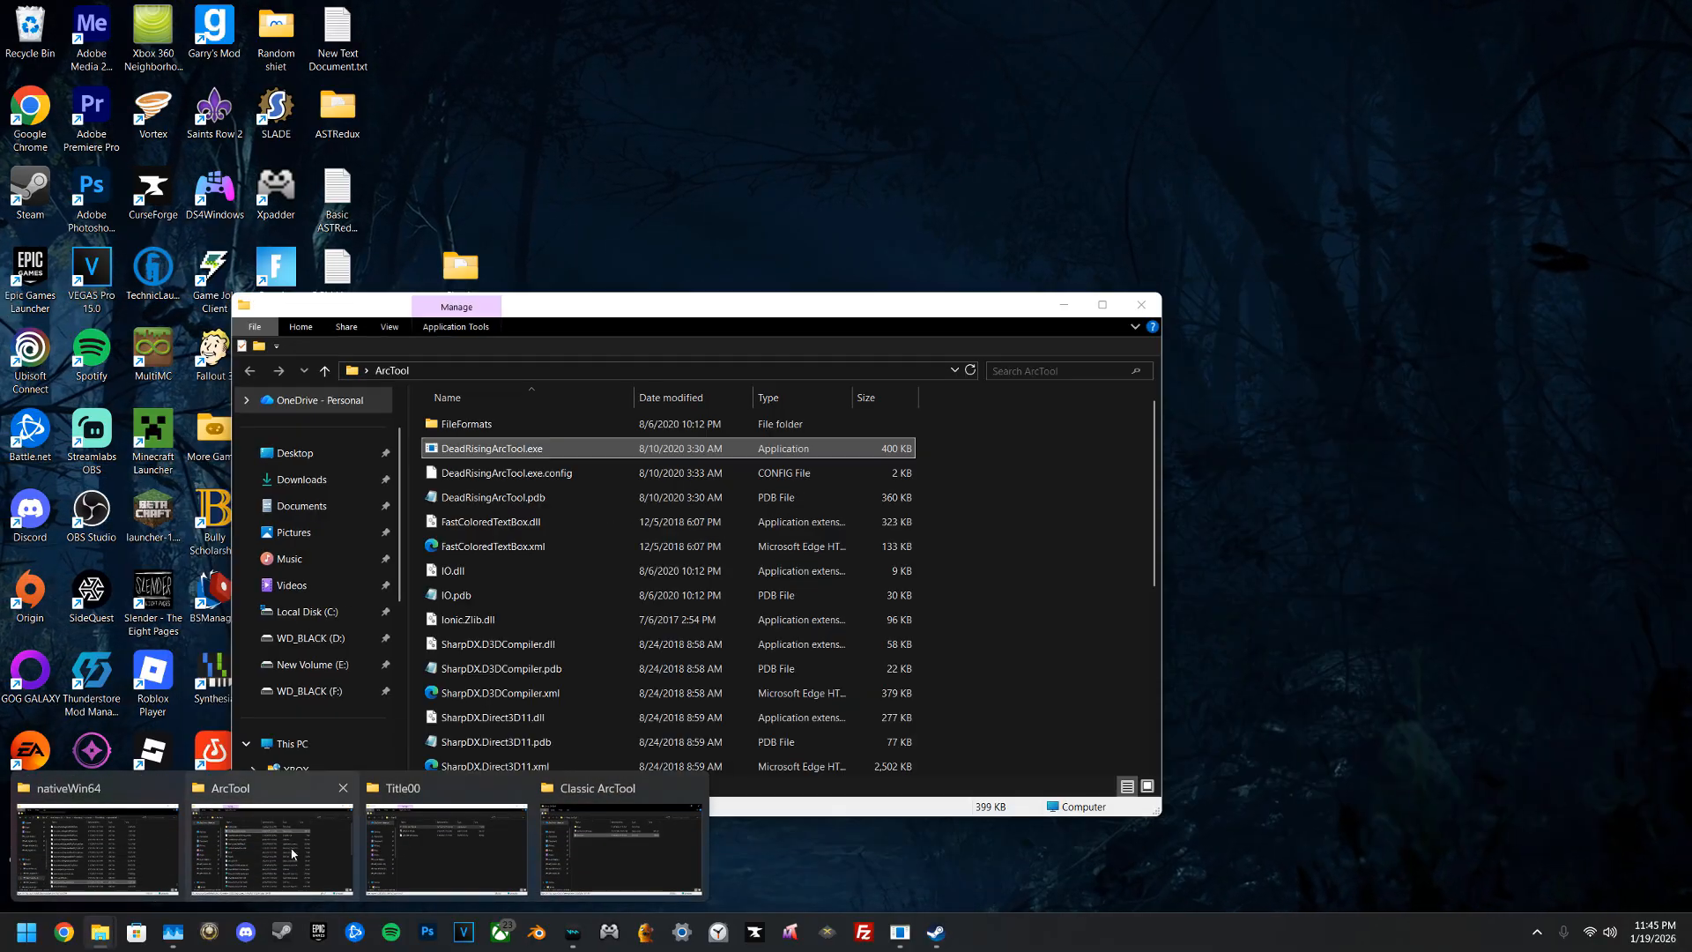
click(137, 860)
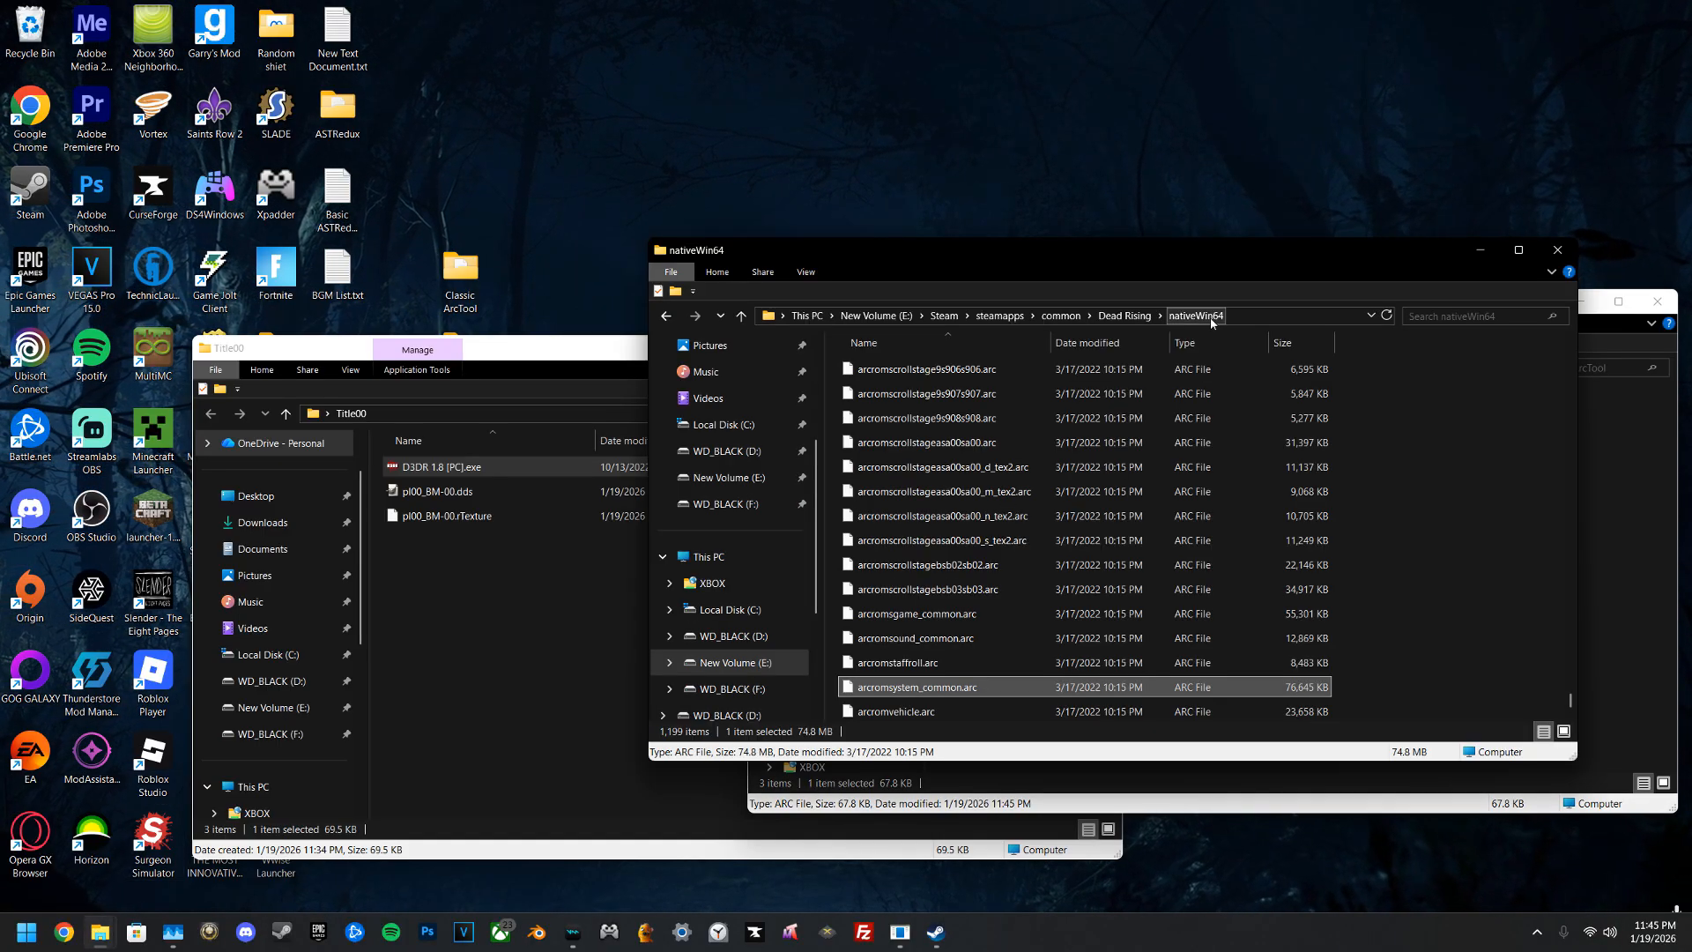
click(1210, 318)
double_click(889, 388)
drag(971, 252, 517, 250)
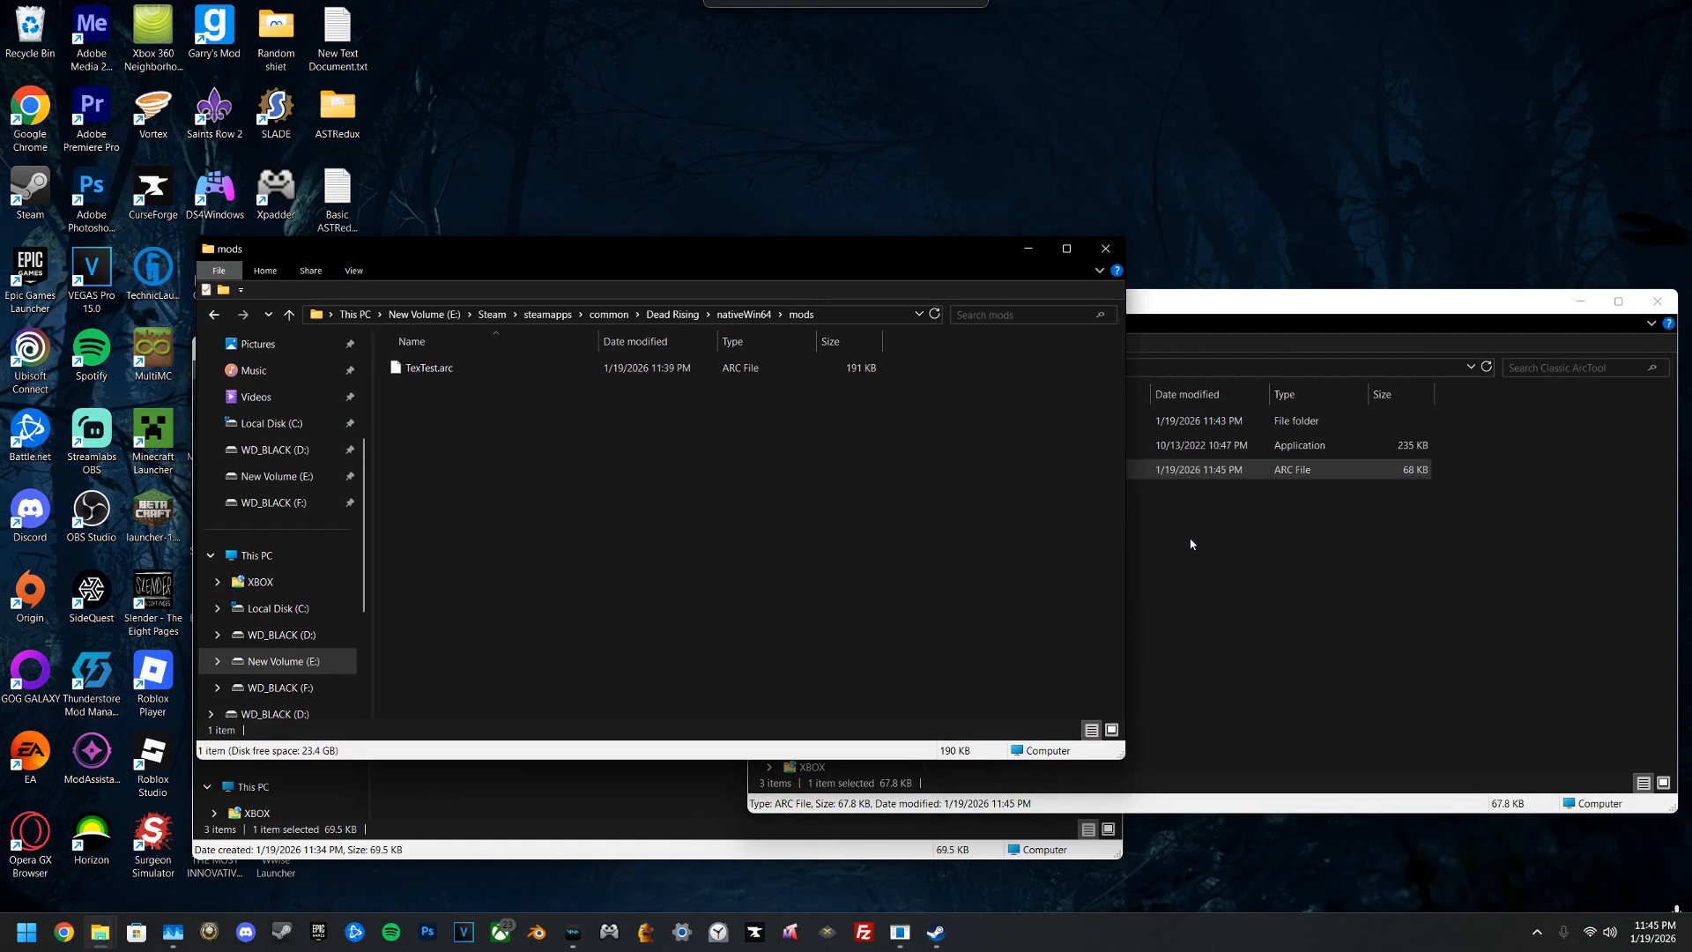
click(1186, 528)
drag(985, 472, 493, 480)
click(1284, 587)
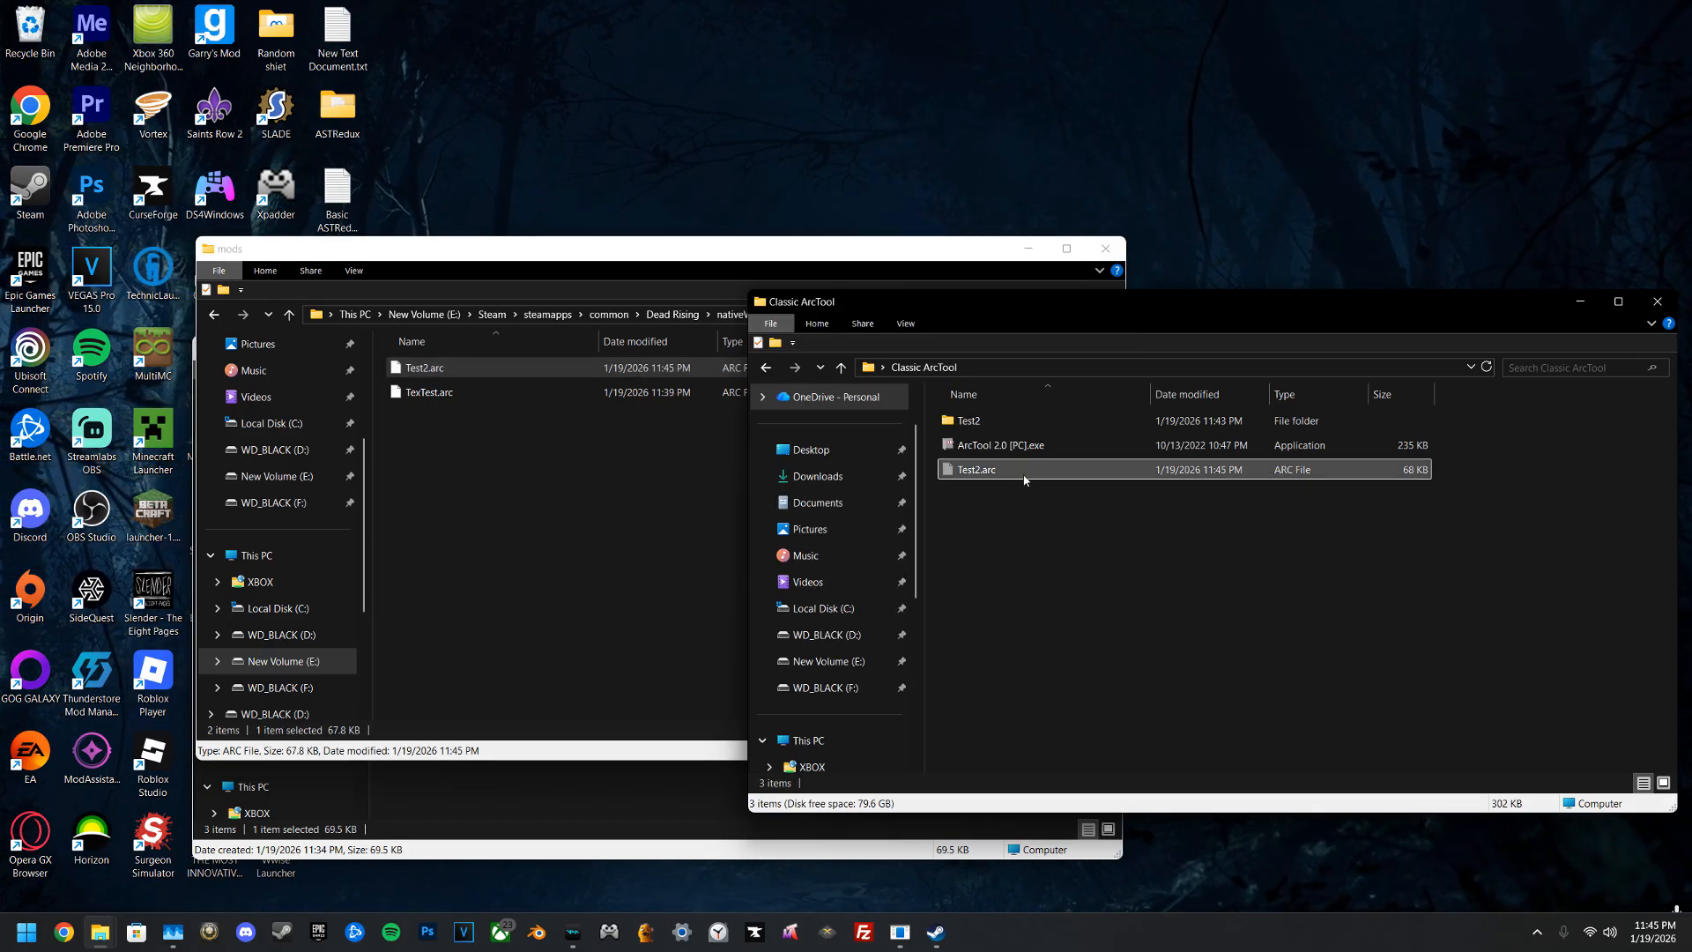
click(1583, 304)
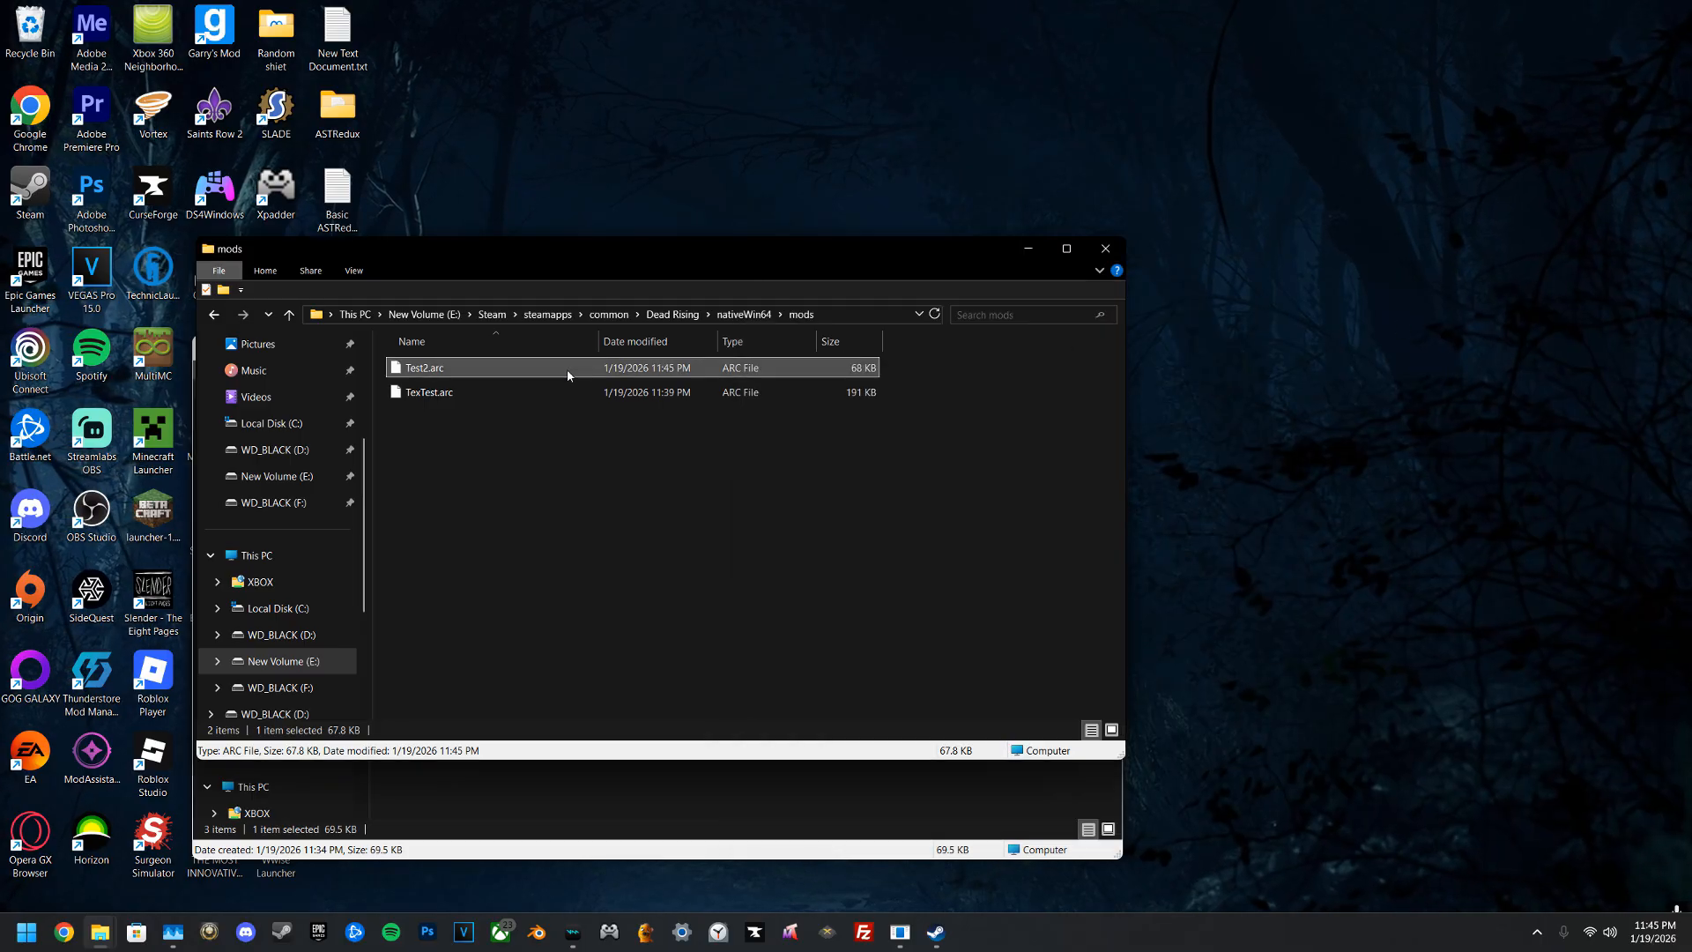
drag(818, 263, 943, 264)
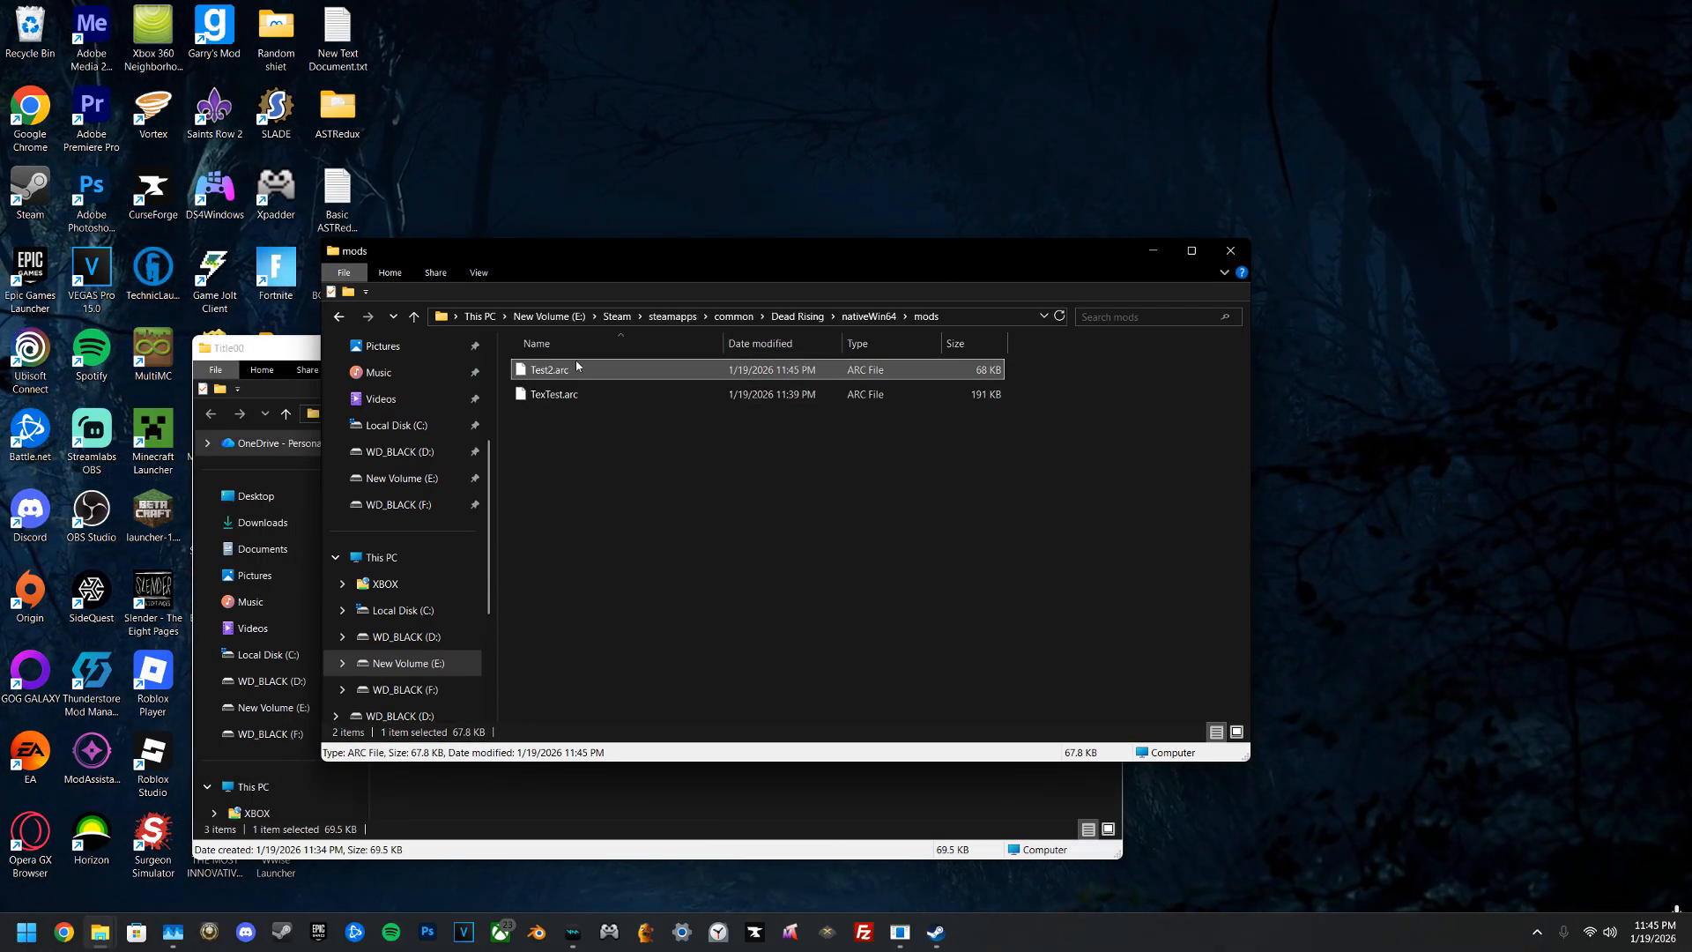
Step: In the settings of DeadRisingLauncher.exe, disable TexTest.arc, enable Test2.arc, save the mod list and start the game
click(801, 318)
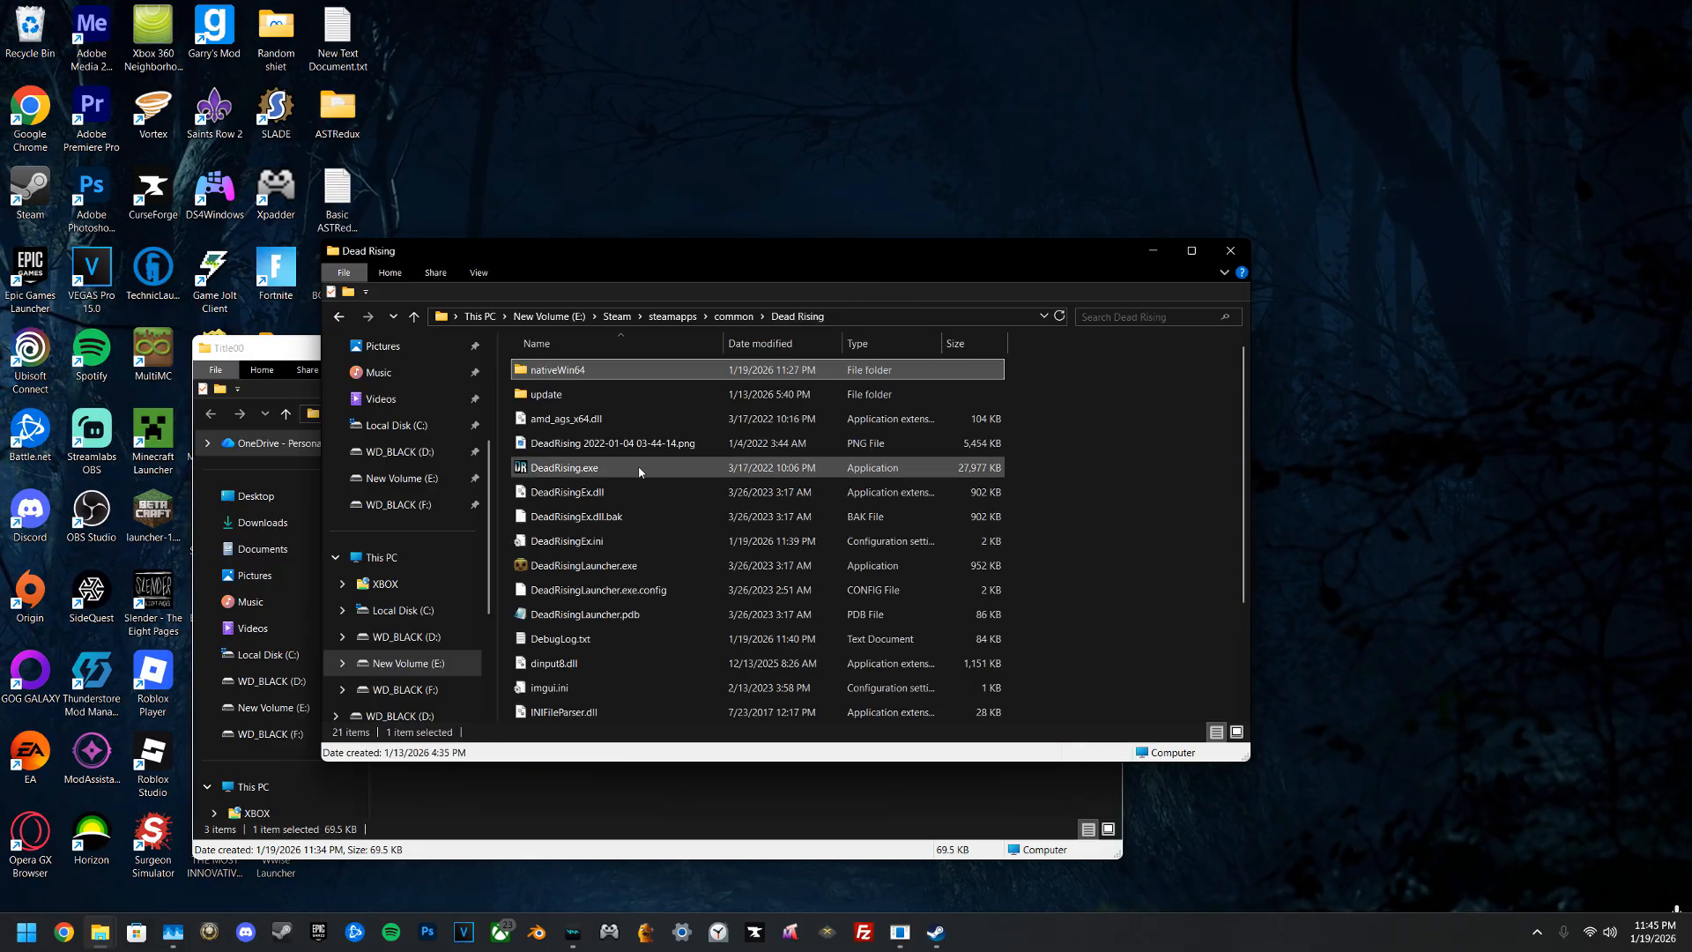
double_click(613, 571)
click(969, 472)
scroll(794, 493, down, 3)
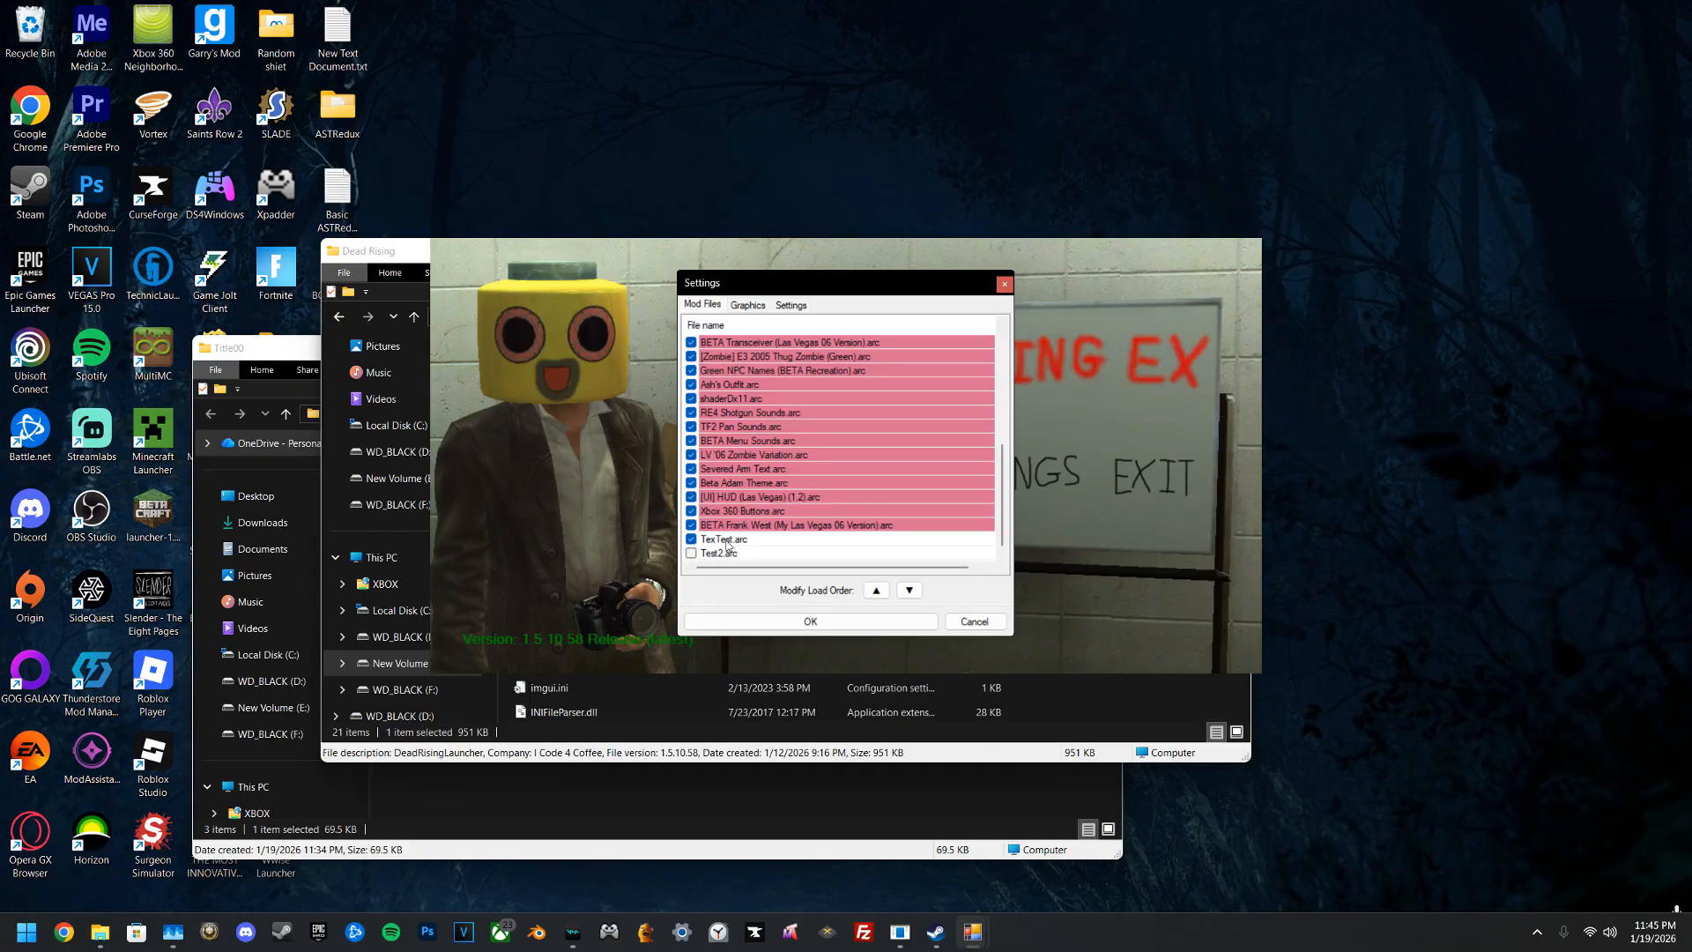
click(712, 553)
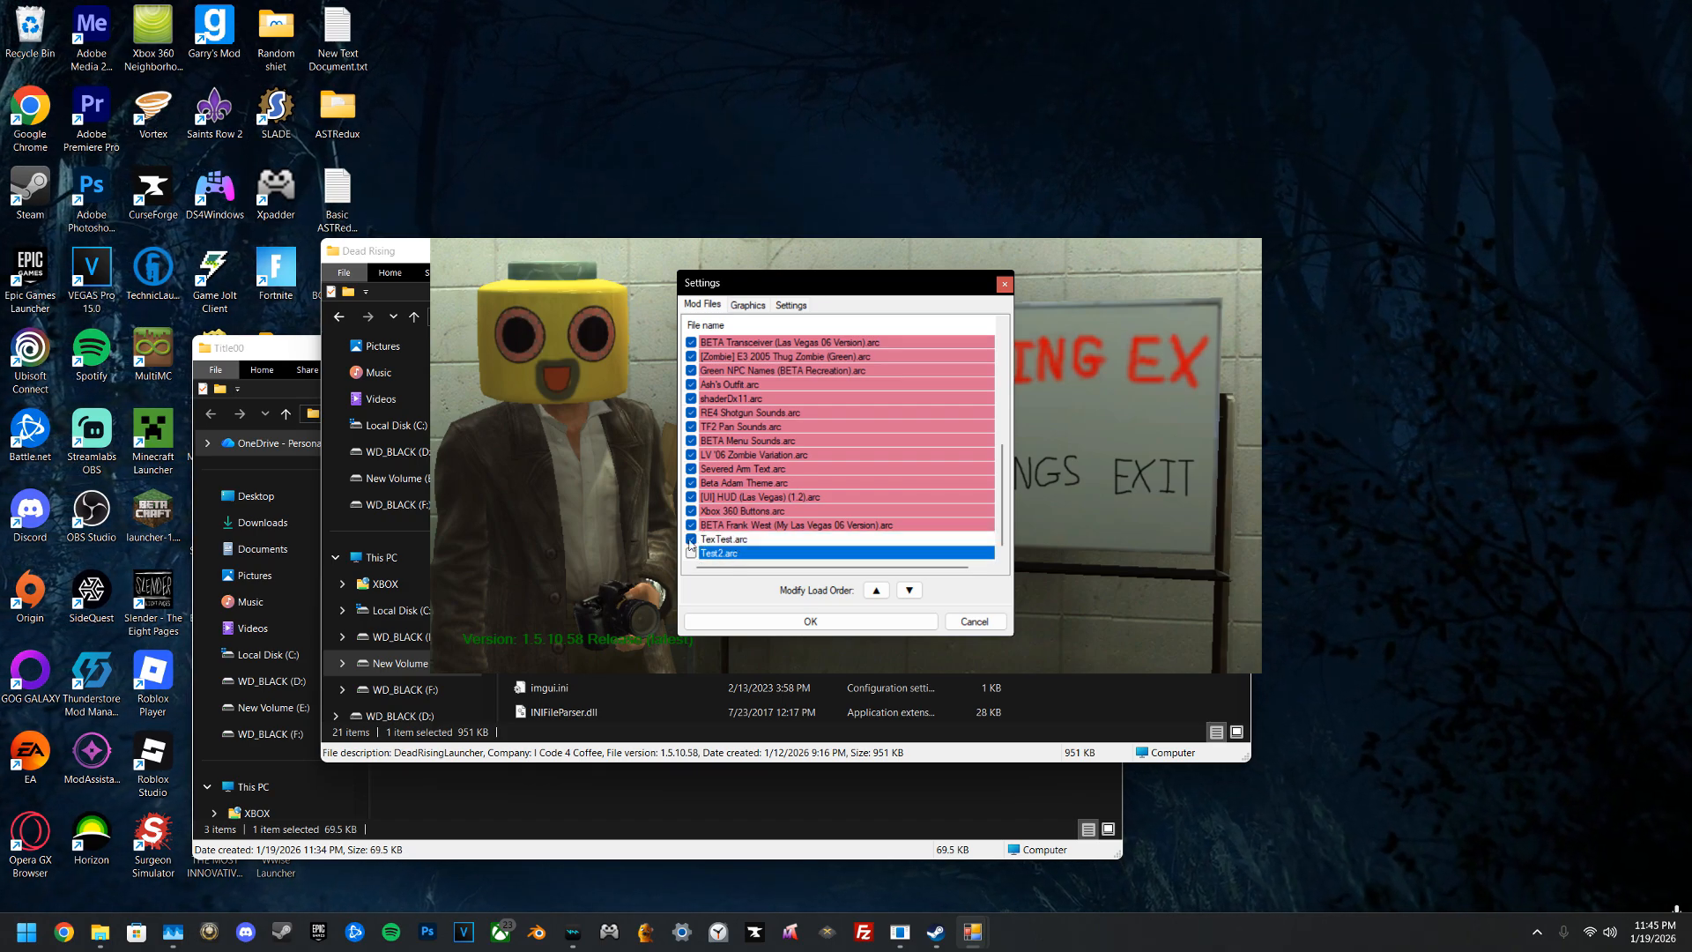
click(721, 539)
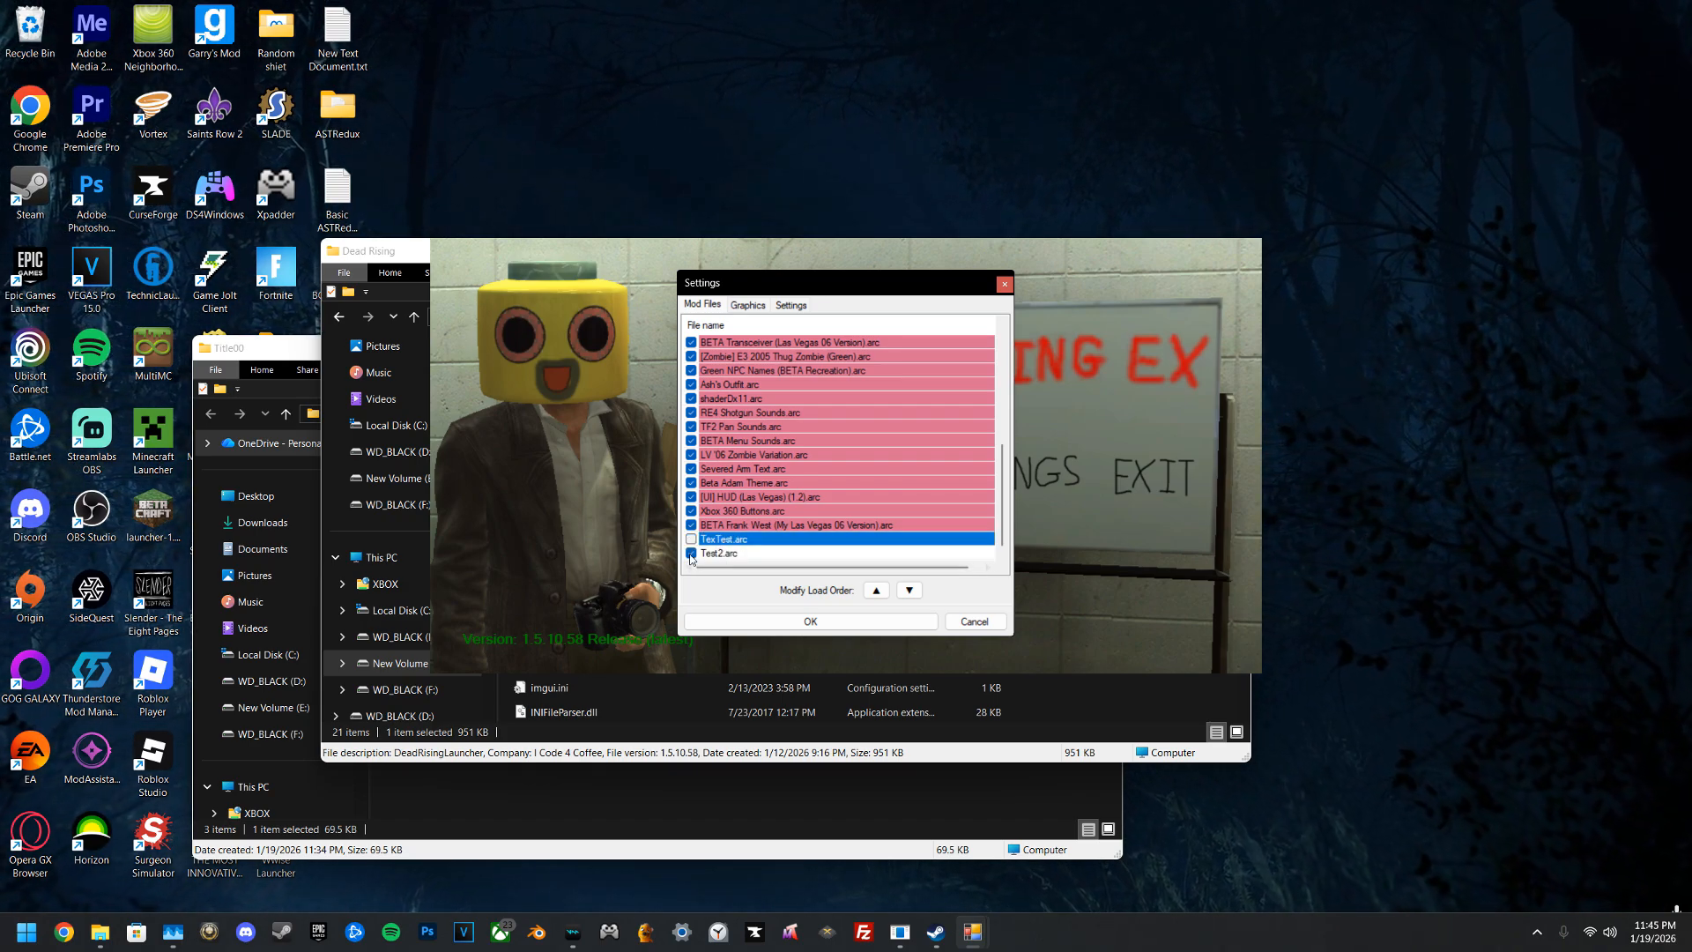
click(731, 555)
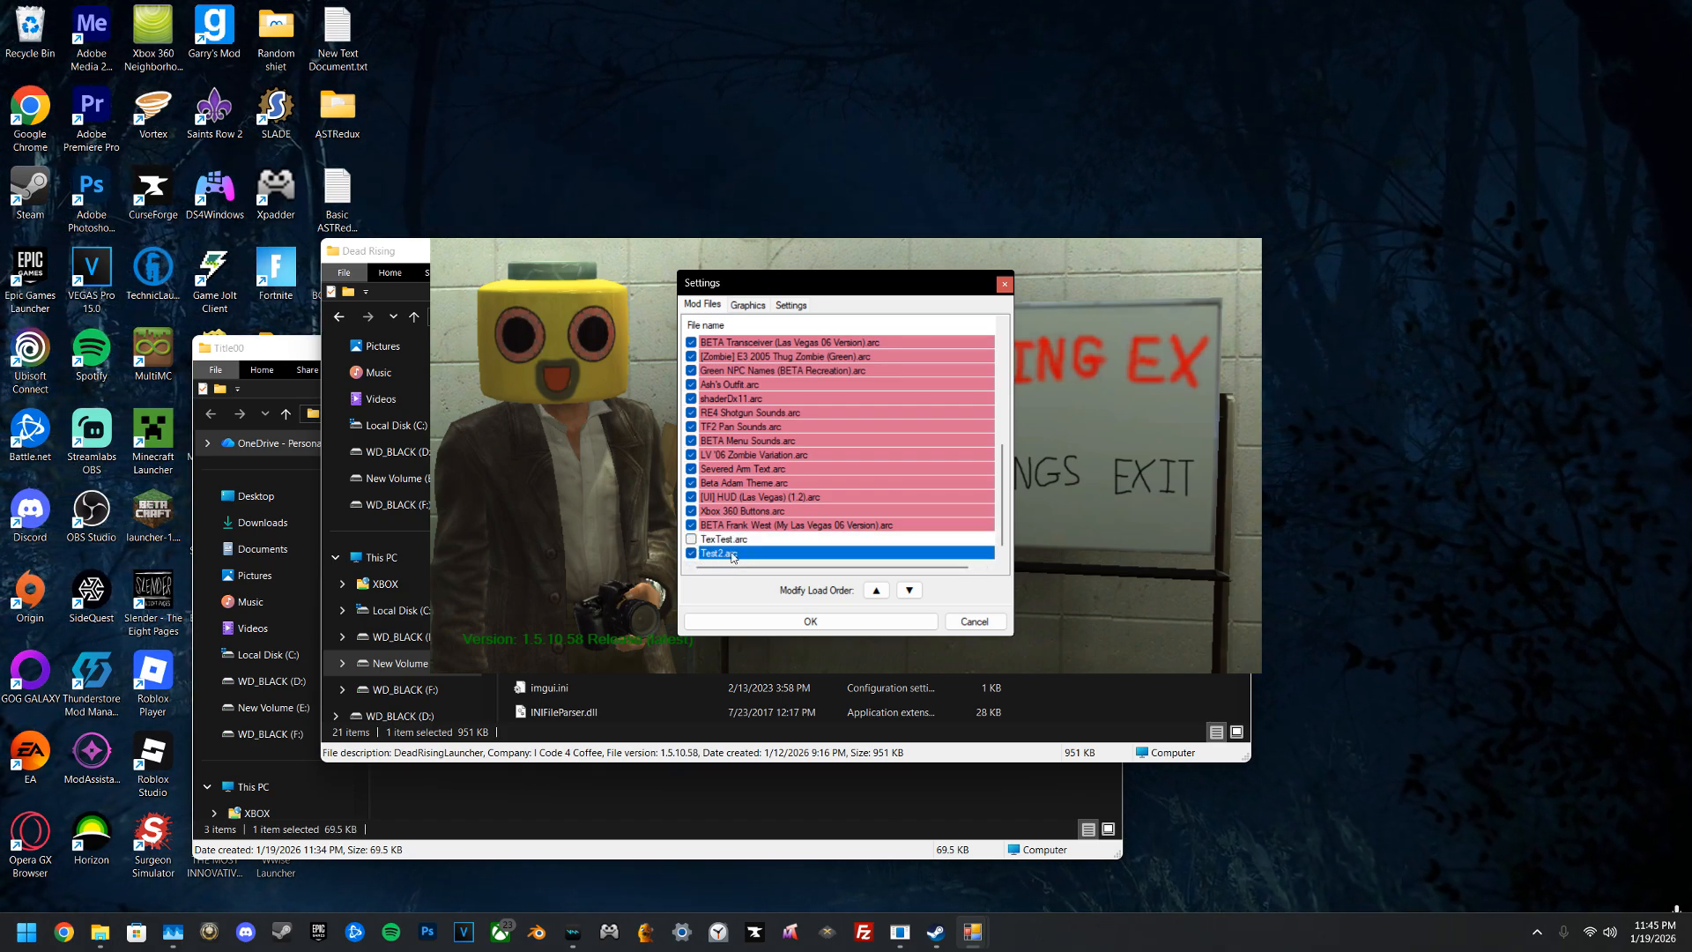
click(810, 622)
click(836, 494)
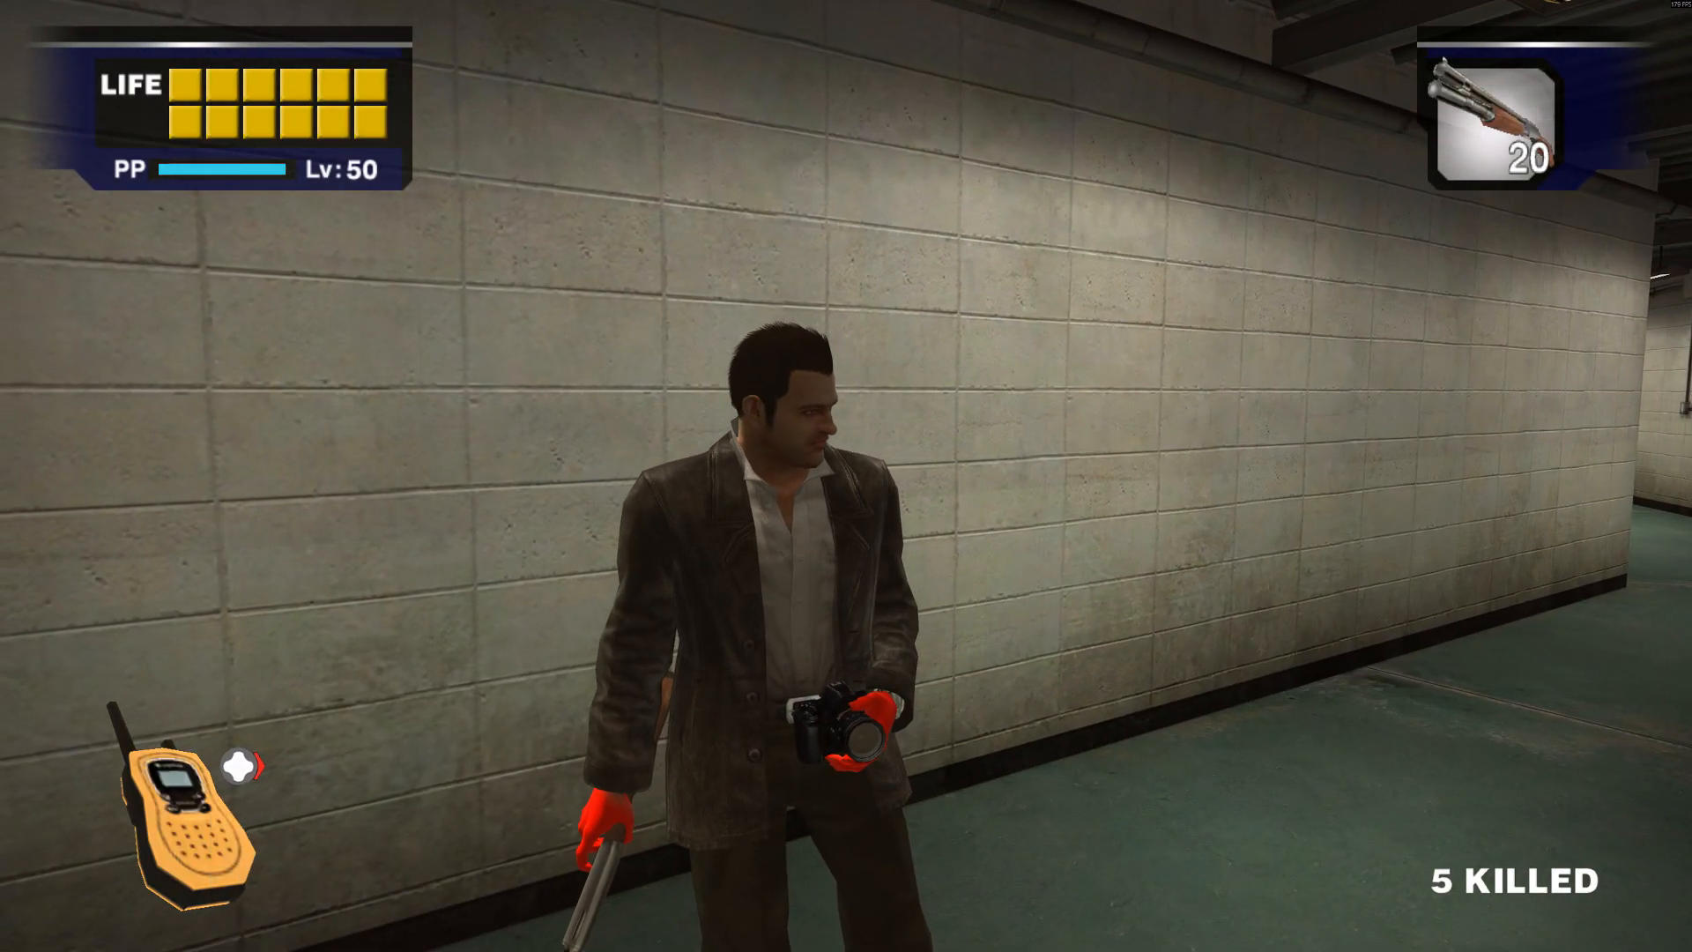
Step: Walk the character through the warehouse and answer the radio call to examine the modified hand texture from several angles
key(w)
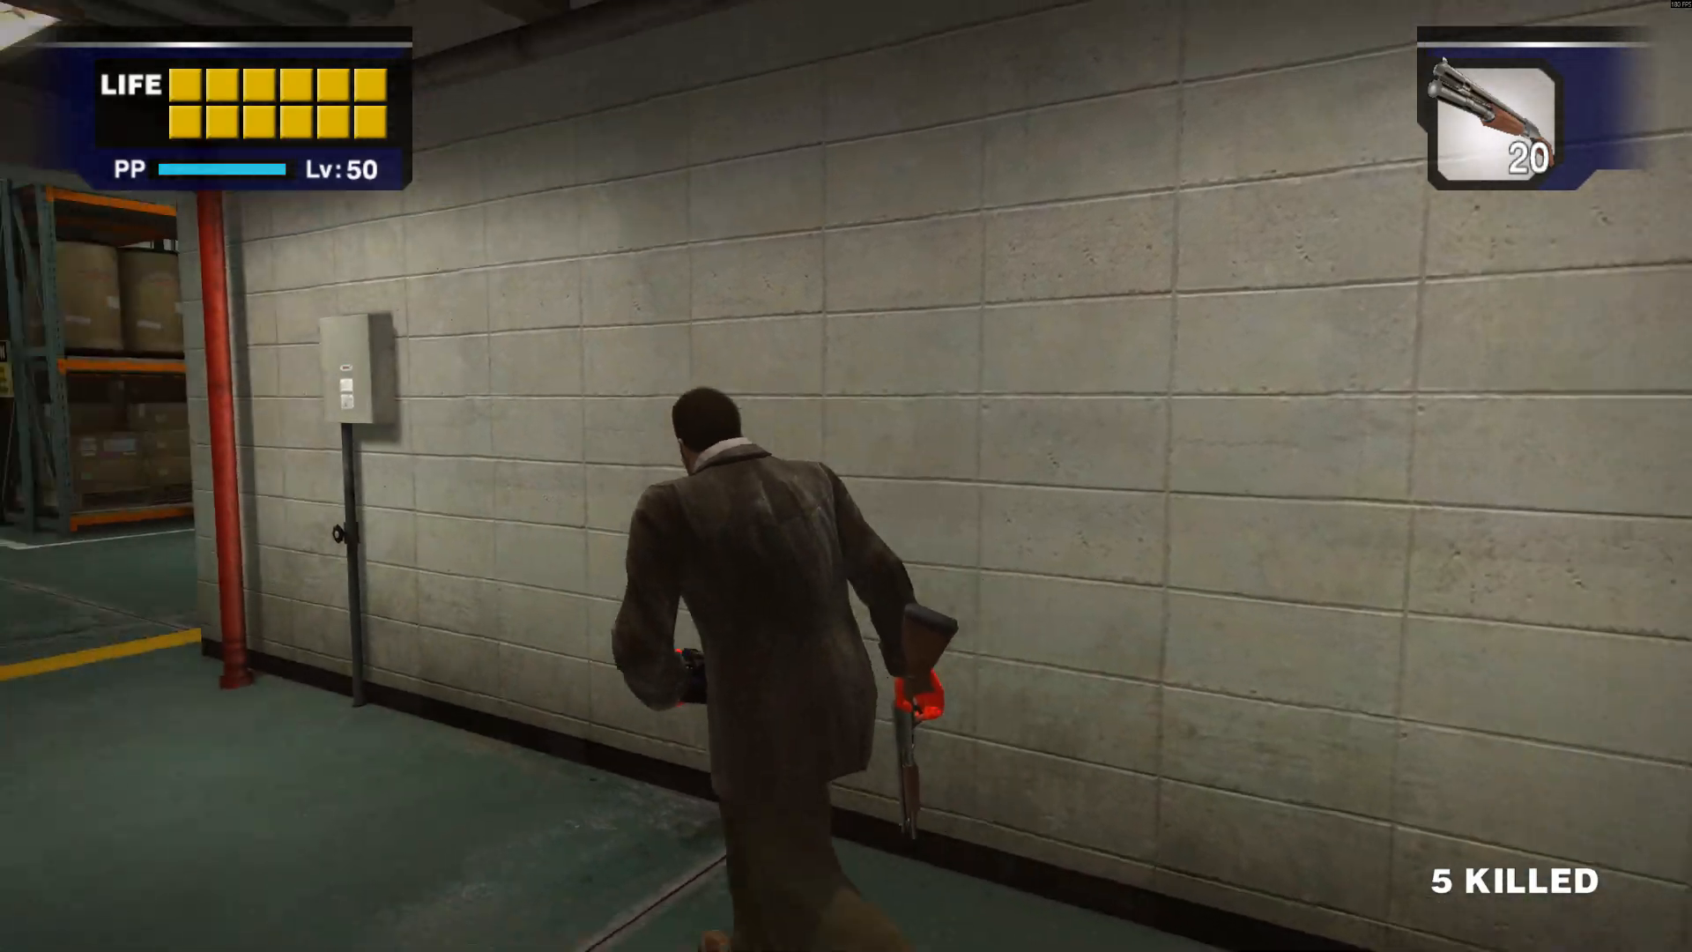
key(s)
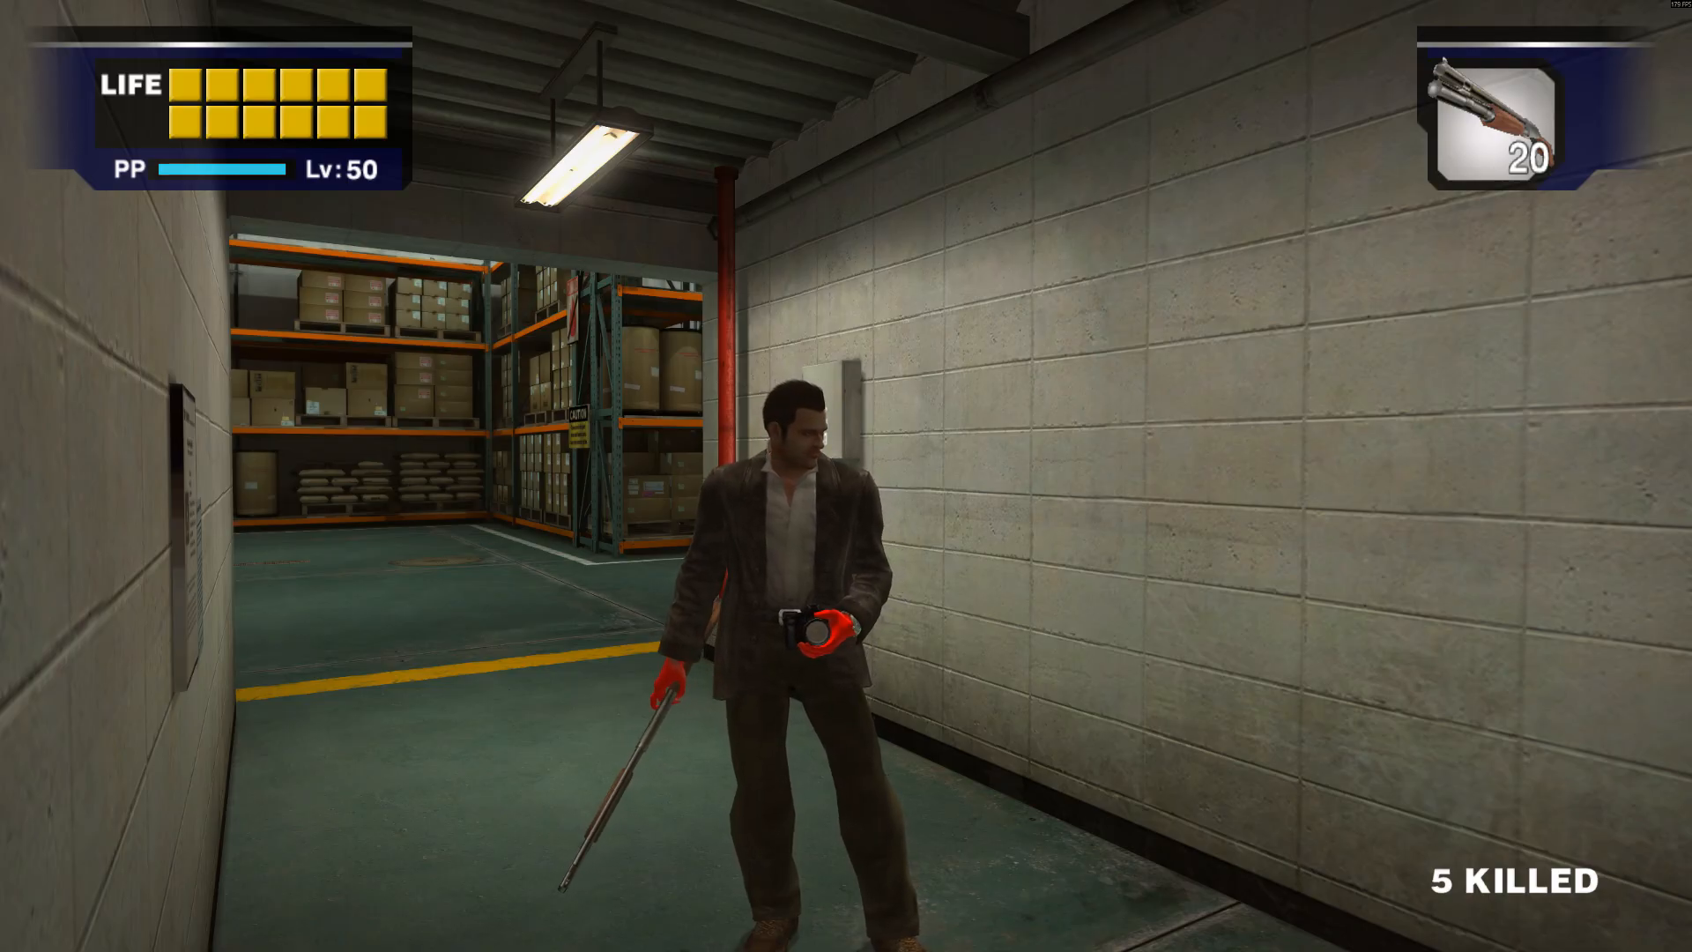
scroll(847, 476, down, 1)
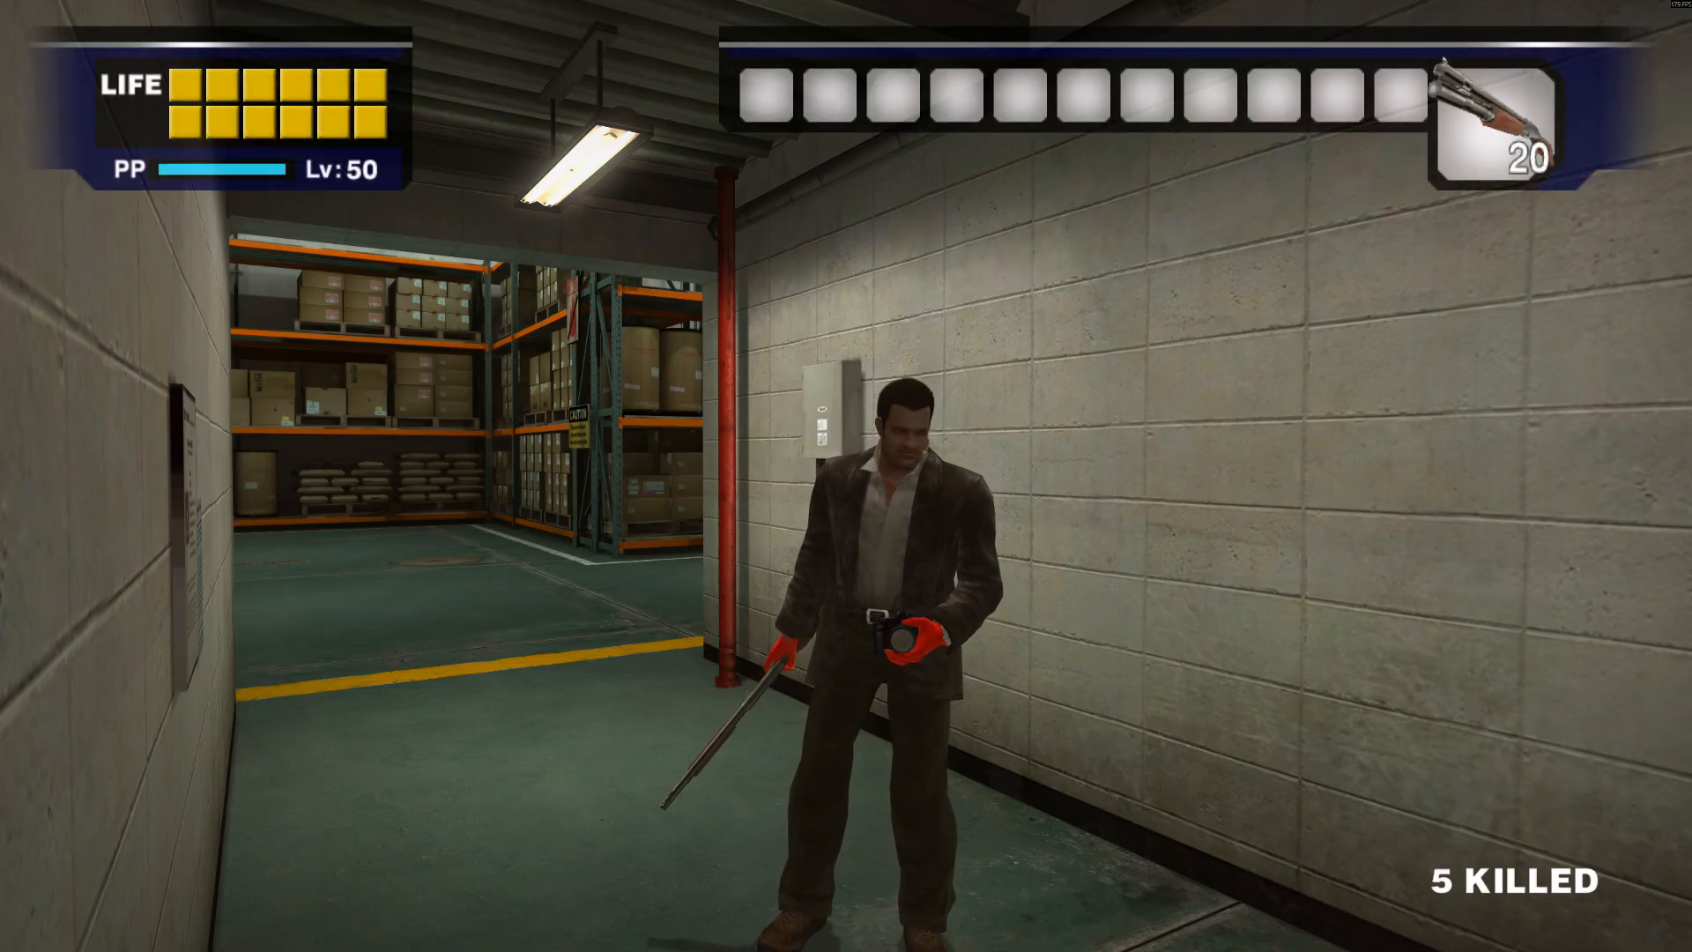
key(w)
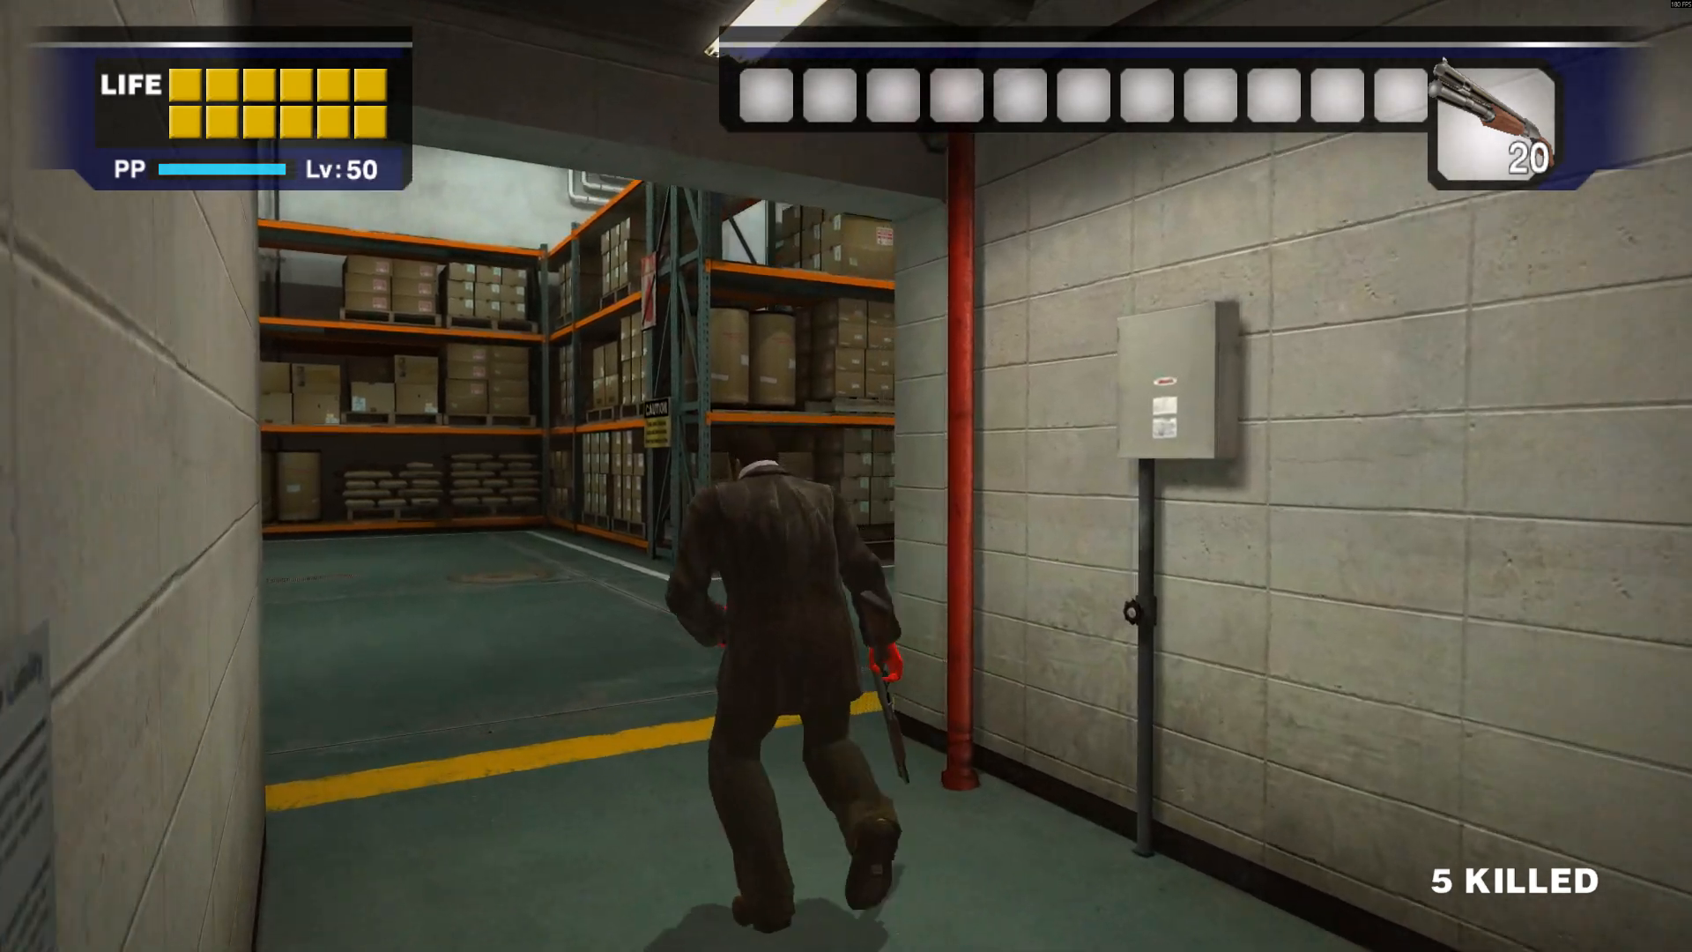
key(s)
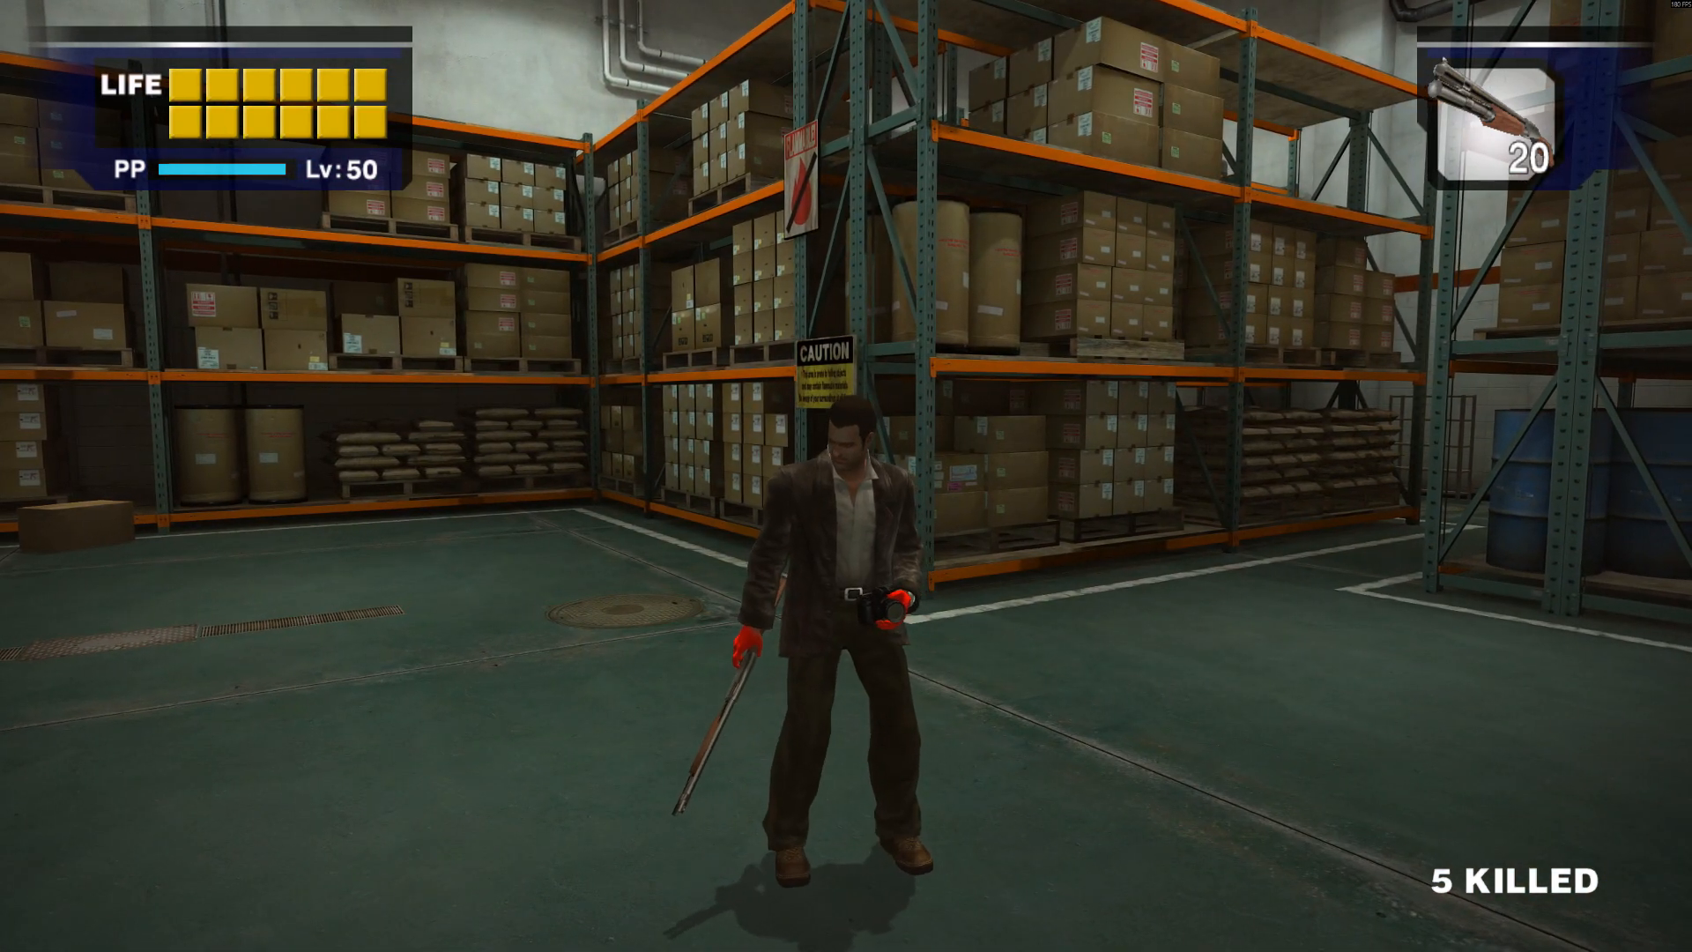
key(w)
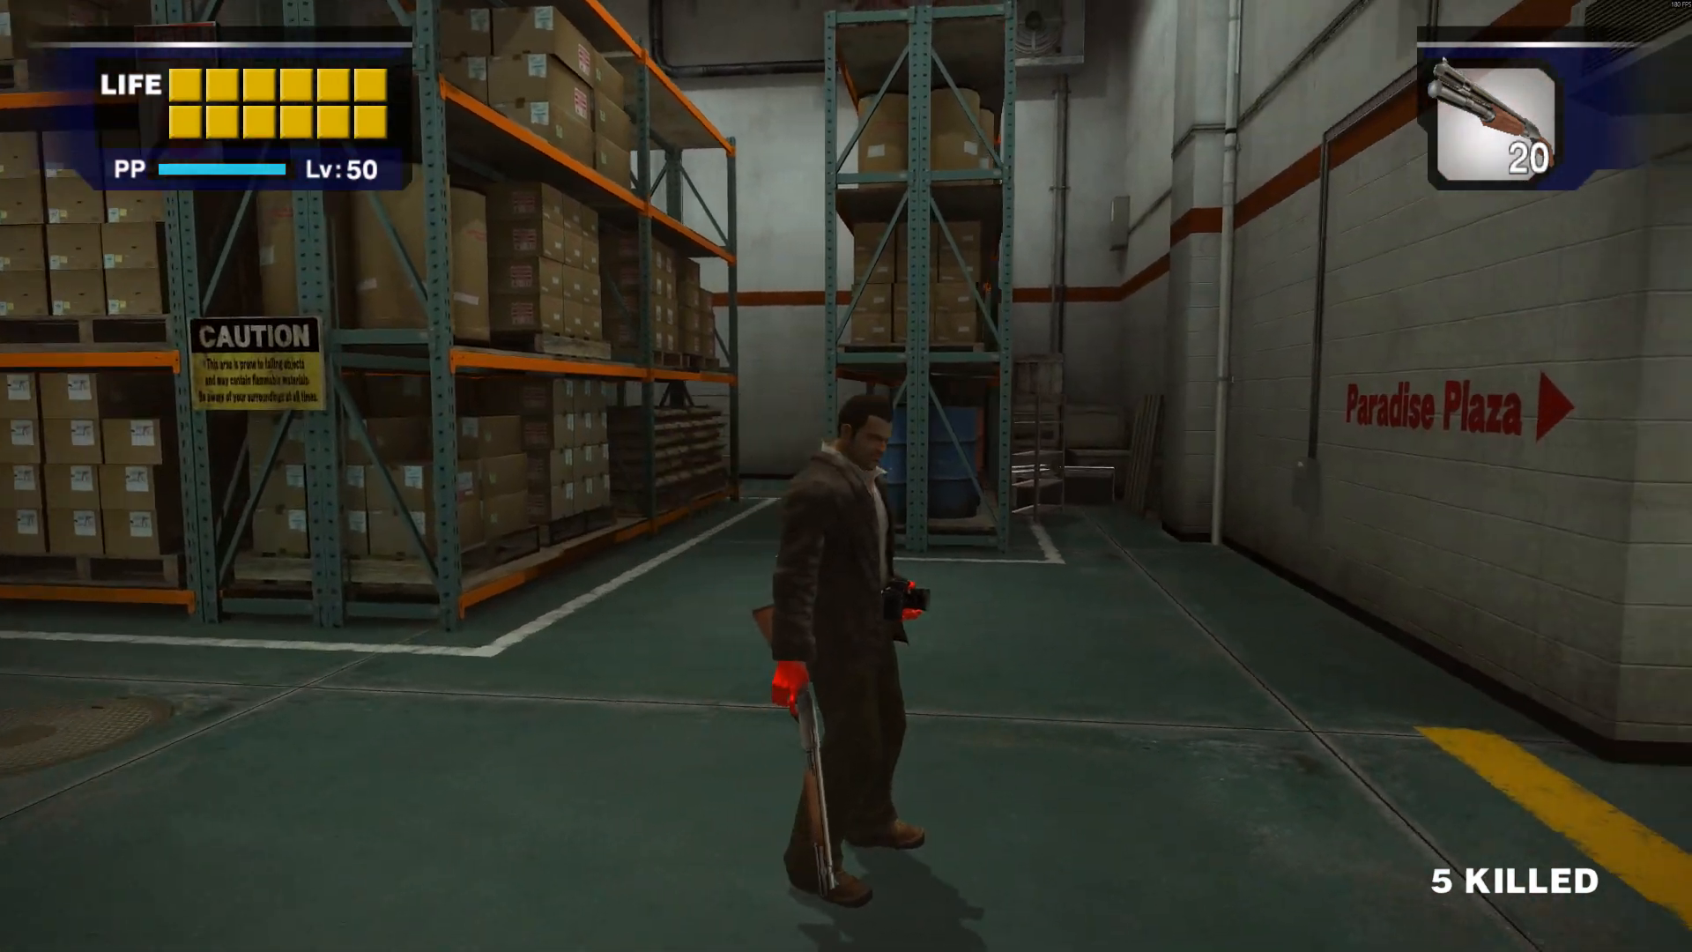
key(s)
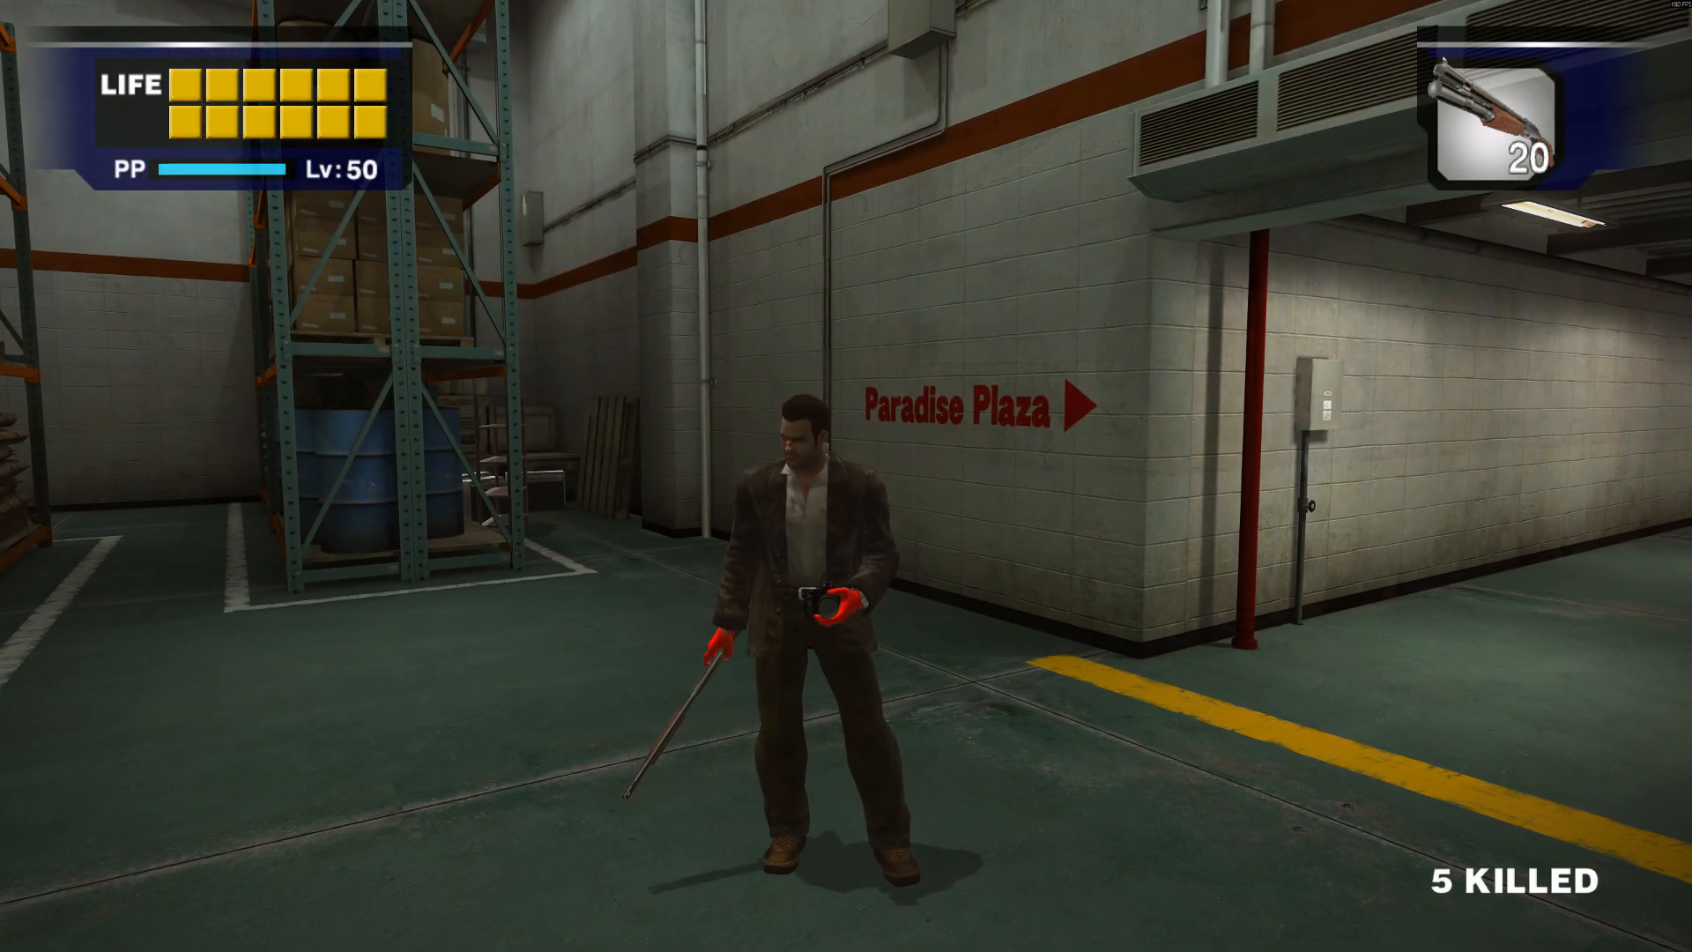
key(Right)
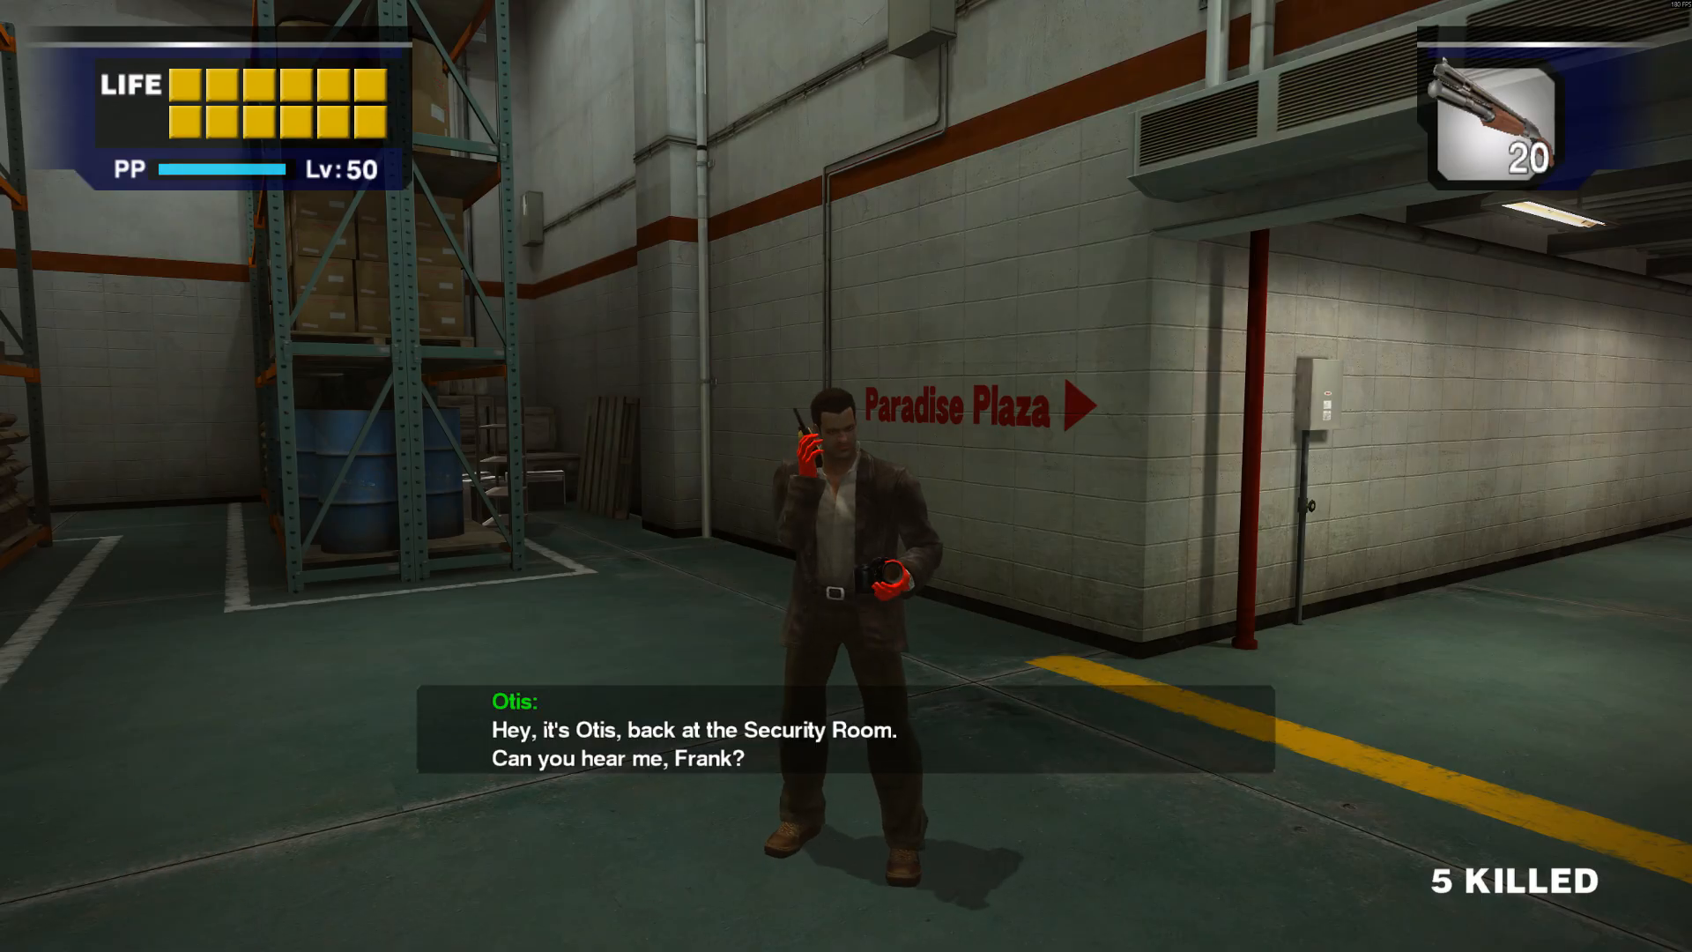